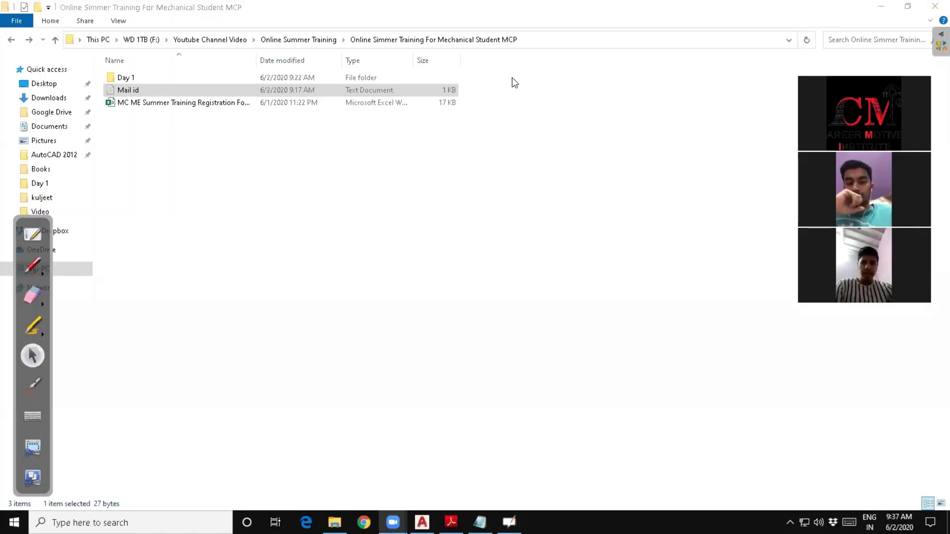
Hide the File Explorer course folder and bring the AutoCAD 2021 start page forward.
{"action": "key", "text": "super+d"}
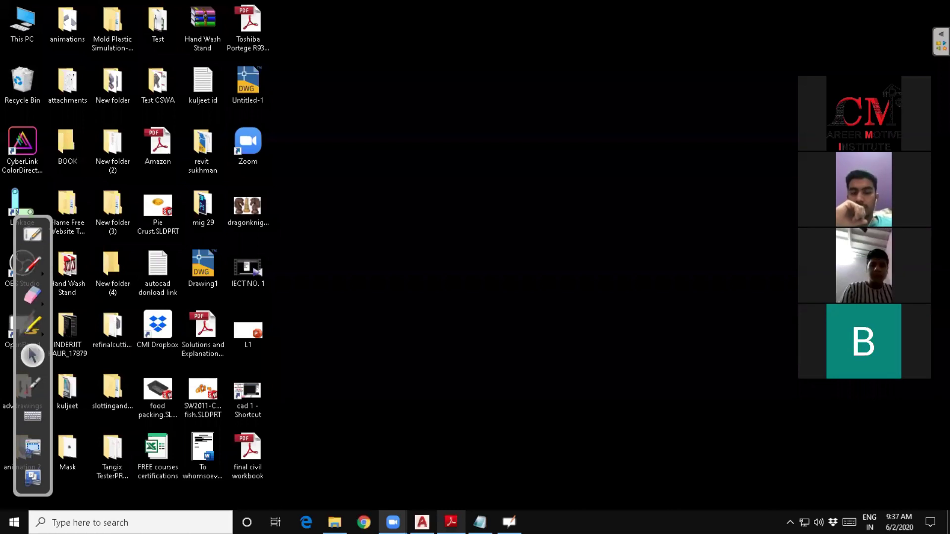
{"action": "key", "text": "alt+Tab"}
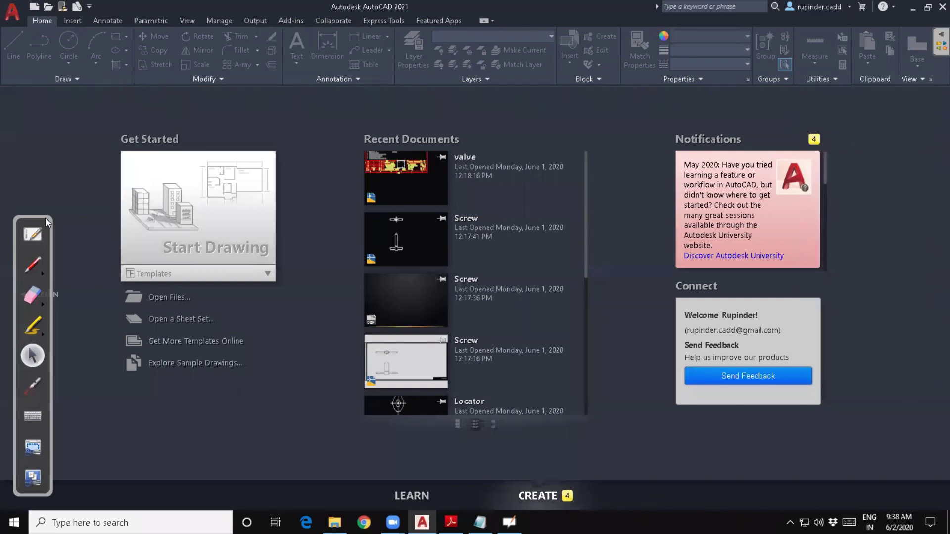
Move the OpenBoard ink toolbar higher and bring the 'Day 1' Notepad notes forward.
{"action": "left_click_drag", "start_coordinate": [48, 220], "coordinate": [53, 170]}
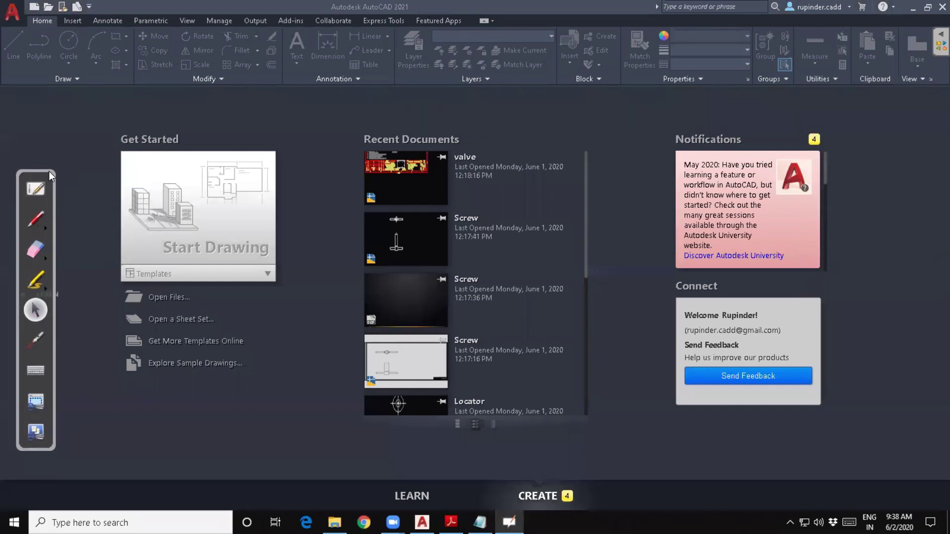
{"action": "left_click", "coordinate": [479, 522]}
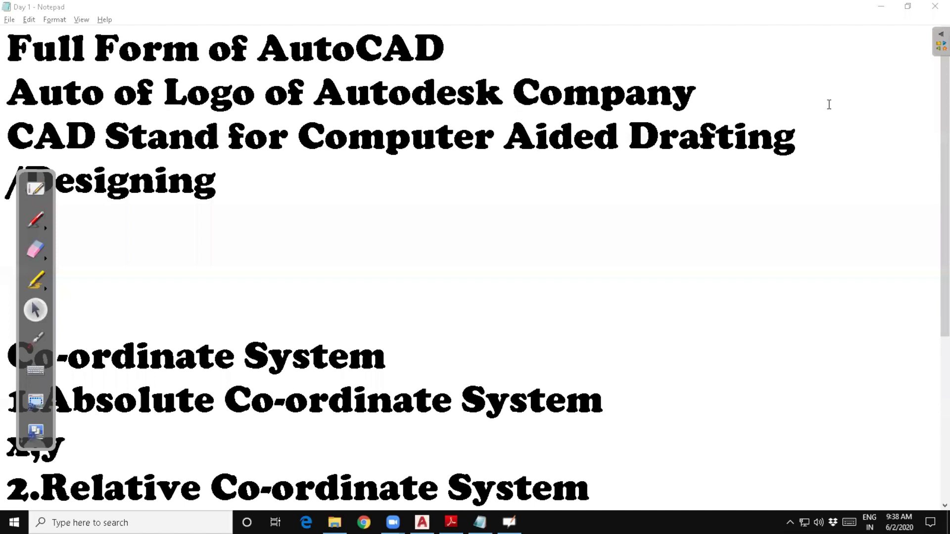
Minimize the 'Day 1' Notepad notes so AutoCAD's start page is active again.
{"action": "left_click", "coordinate": [875, 7]}
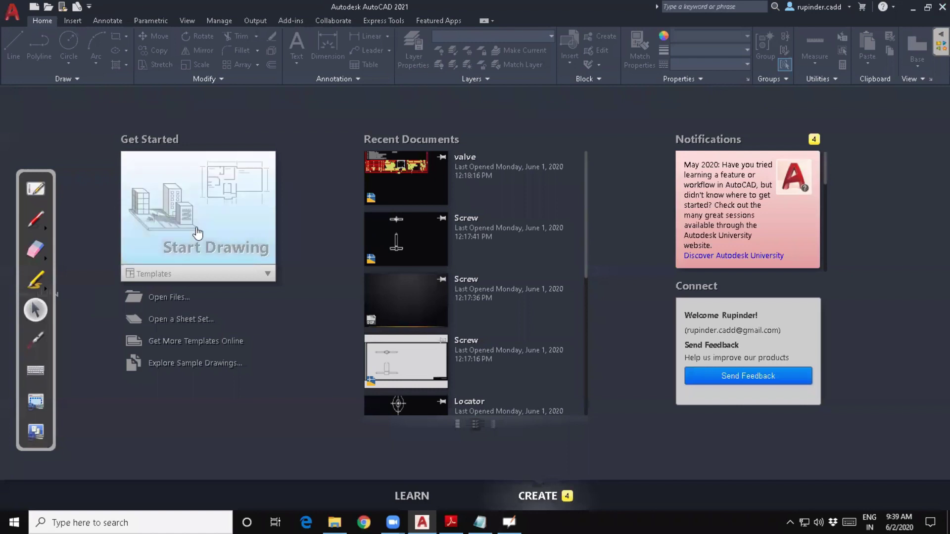
Open blank Drawing1.dwg and highlight the AutoCAD title, logo and Quick Access shortcuts in yellow.
{"action": "left_click", "coordinate": [197, 232]}
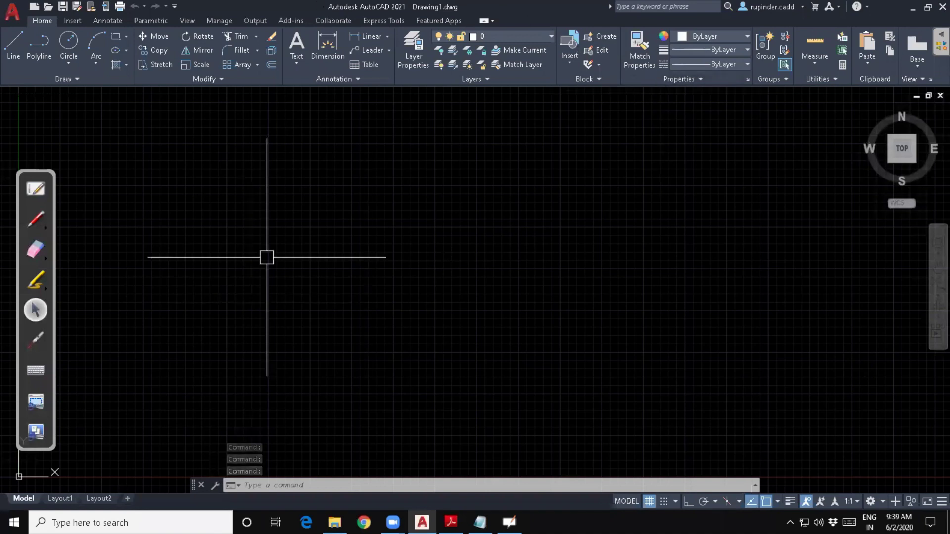
{"action": "left_click", "coordinate": [35, 281]}
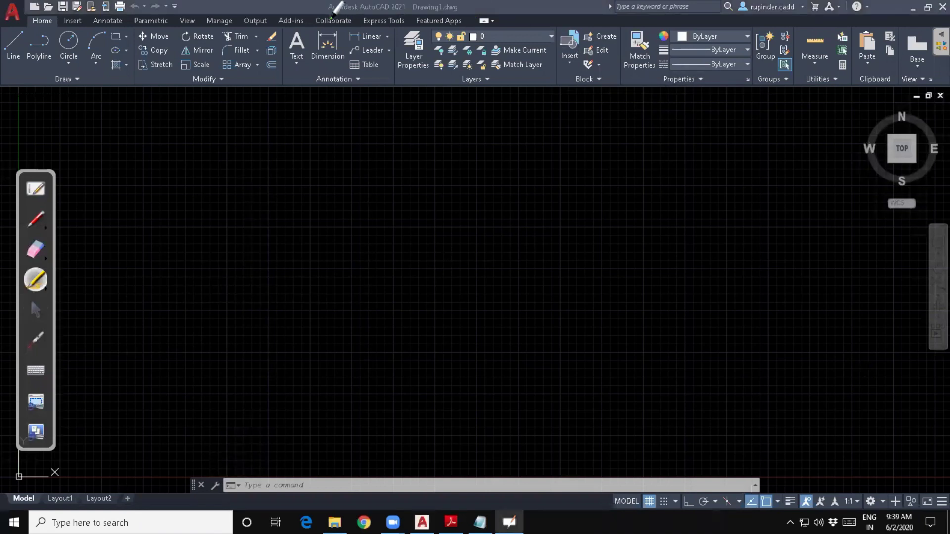
{"action": "mouse_move", "coordinate": [314, 6]}
{"action": "left_mouse_down"}
{"action": "mouse_move", "coordinate": [537, 4]}
{"action": "mouse_move", "coordinate": [324, 11]}
{"action": "left_mouse_up"}
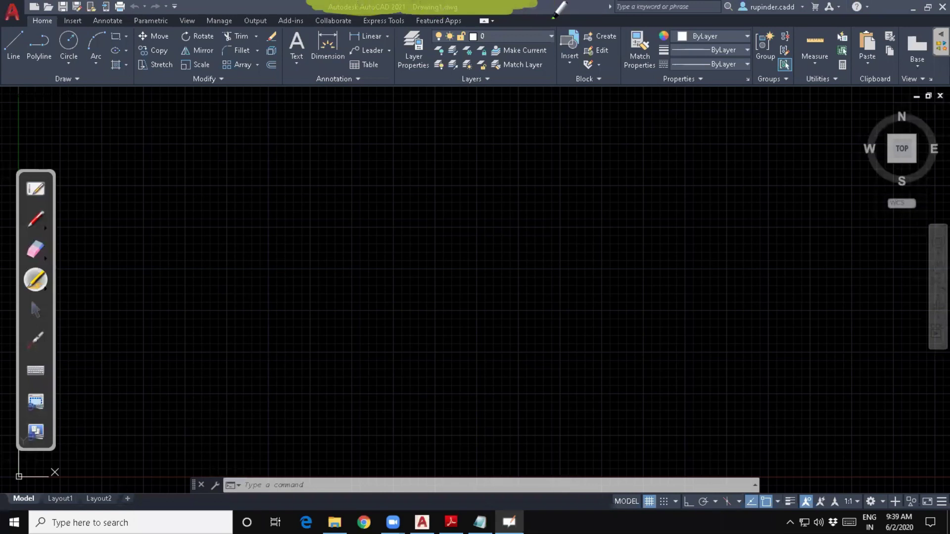
{"action": "mouse_move", "coordinate": [10, 20]}
{"action": "left_mouse_down"}
{"action": "mouse_move", "coordinate": [4, 34]}
{"action": "mouse_move", "coordinate": [19, 15]}
{"action": "left_mouse_up"}
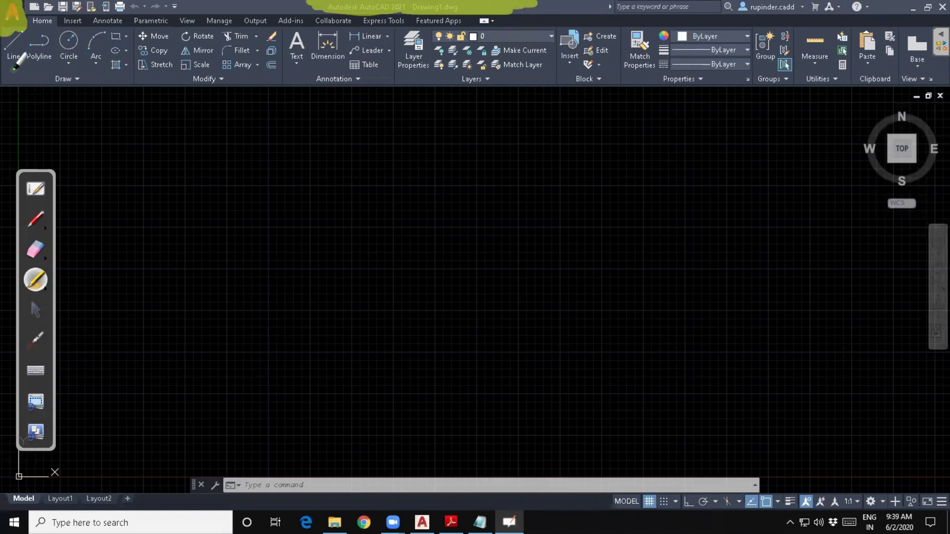
{"action": "left_click_drag", "start_coordinate": [31, 6], "coordinate": [168, 6]}
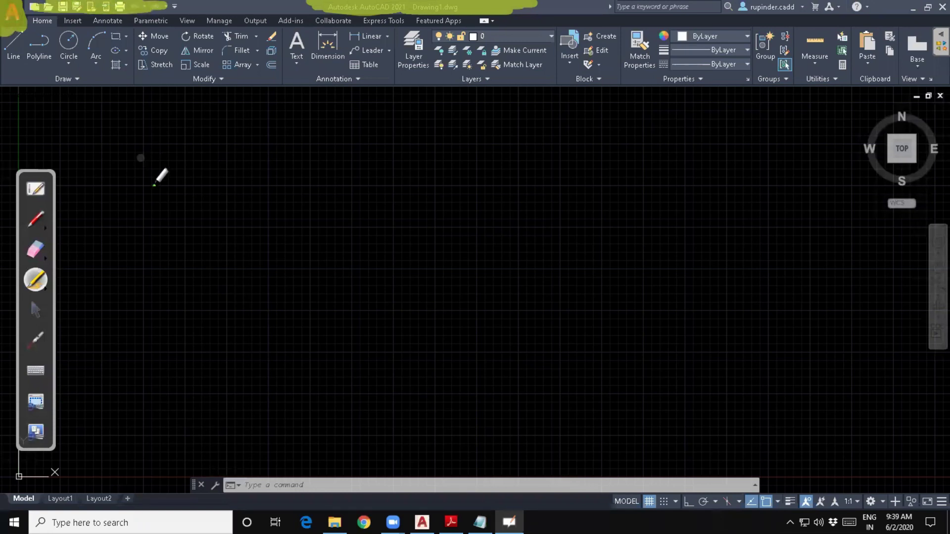
Underline the draw, editing/annotation and layer ribbon tools in yellow, then erase the marks.
{"action": "left_click_drag", "start_coordinate": [11, 68], "coordinate": [799, 63]}
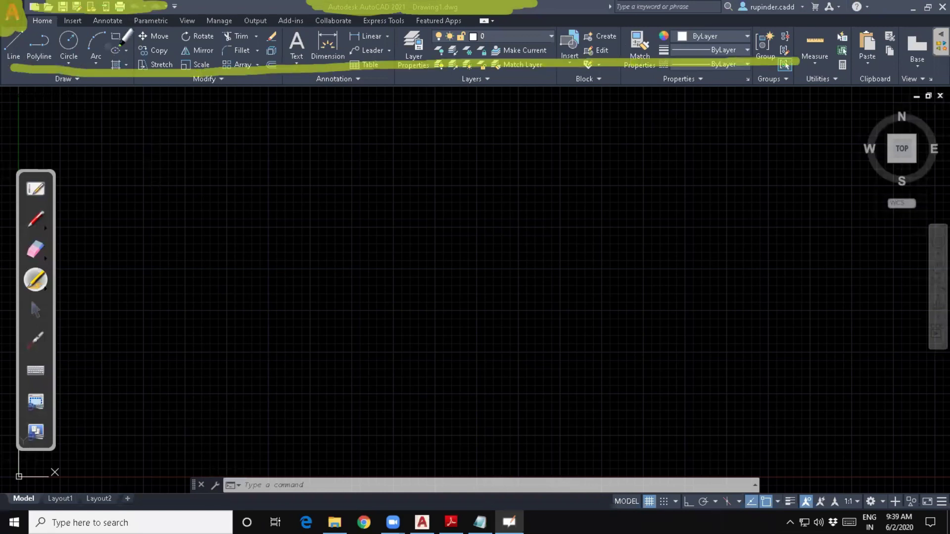
{"action": "left_click_drag", "start_coordinate": [79, 49], "coordinate": [930, 59]}
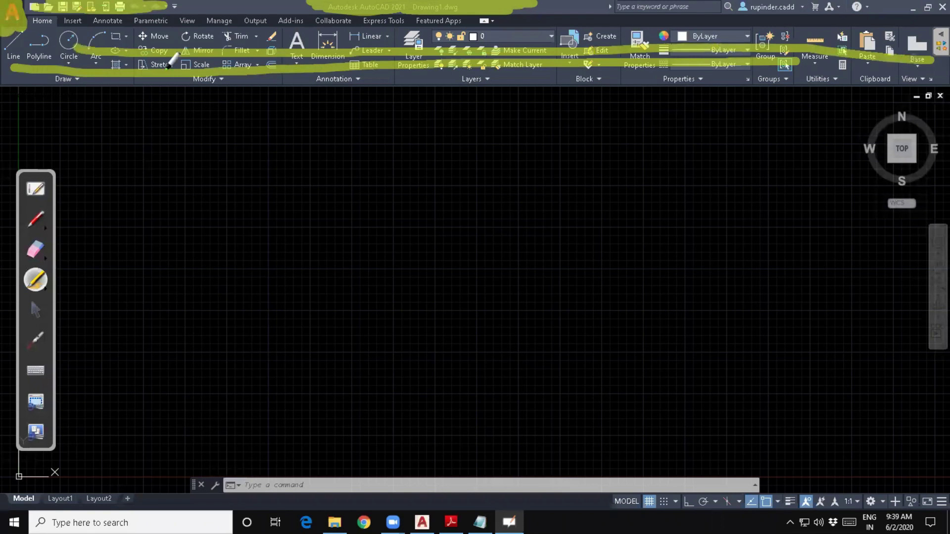
{"action": "left_click_drag", "start_coordinate": [523, 43], "coordinate": [840, 39]}
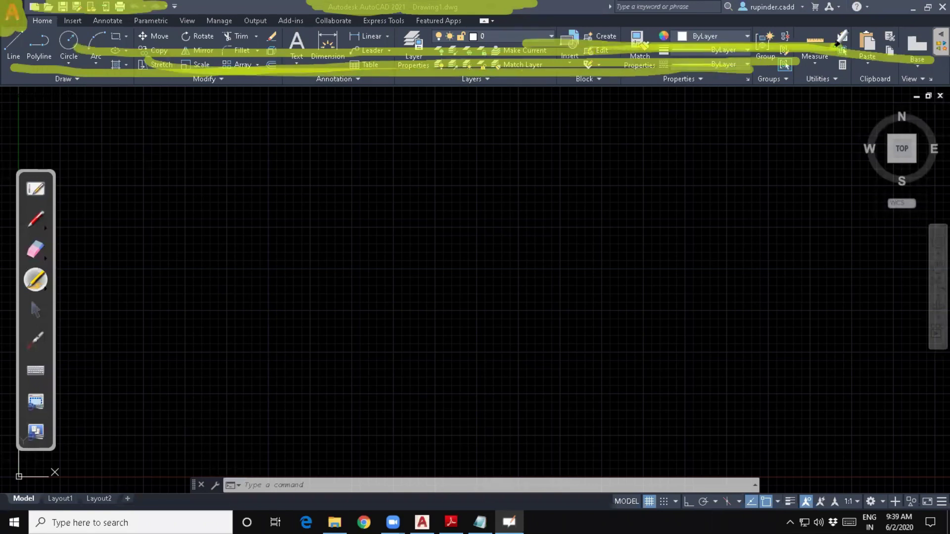
{"action": "left_click", "coordinate": [35, 253]}
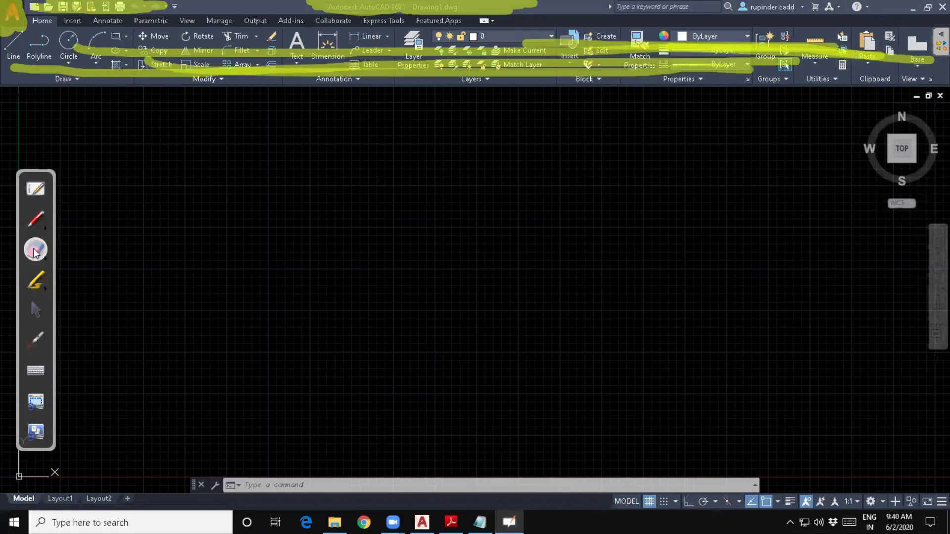
{"action": "left_click_drag", "start_coordinate": [25, 35], "coordinate": [660, 79]}
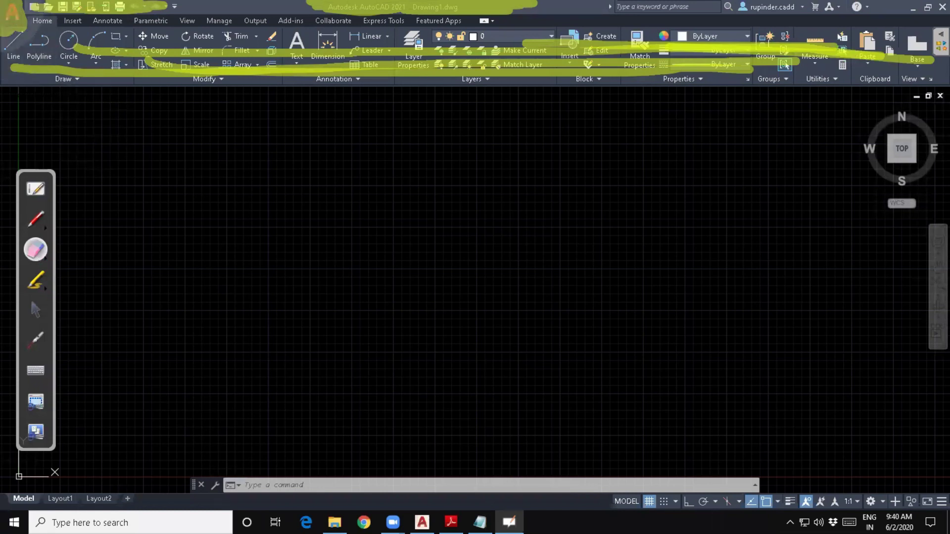
Circle the Draw, Modify, dimension, layer, block, properties, utilities and clipboard panels in yellow.
{"action": "left_click", "coordinate": [35, 280]}
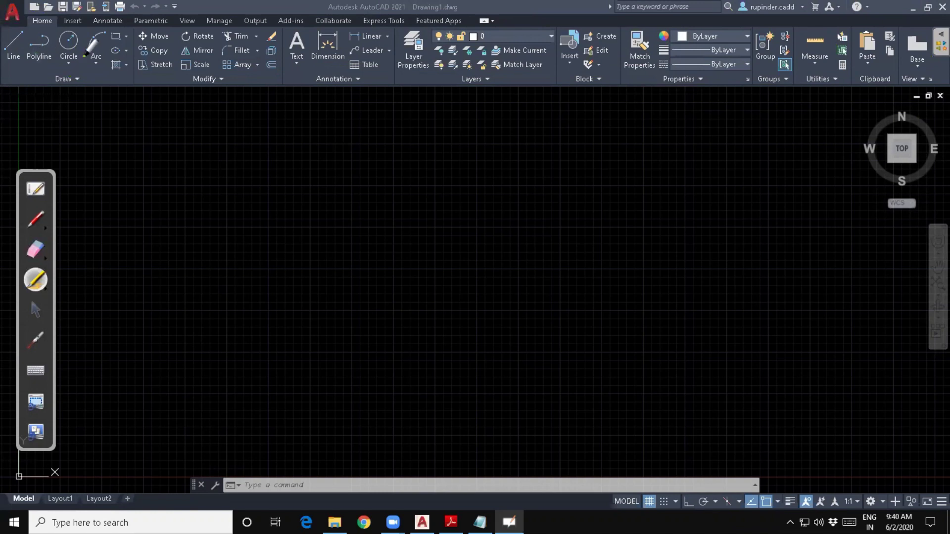
{"action": "left_click_drag", "start_coordinate": [58, 40], "coordinate": [23, 61]}
{"action": "mouse_move", "coordinate": [237, 45]}
{"action": "left_mouse_down"}
{"action": "mouse_move", "coordinate": [220, 54]}
{"action": "mouse_move", "coordinate": [240, 56]}
{"action": "left_mouse_up"}
{"action": "left_click_drag", "start_coordinate": [324, 46], "coordinate": [341, 38]}
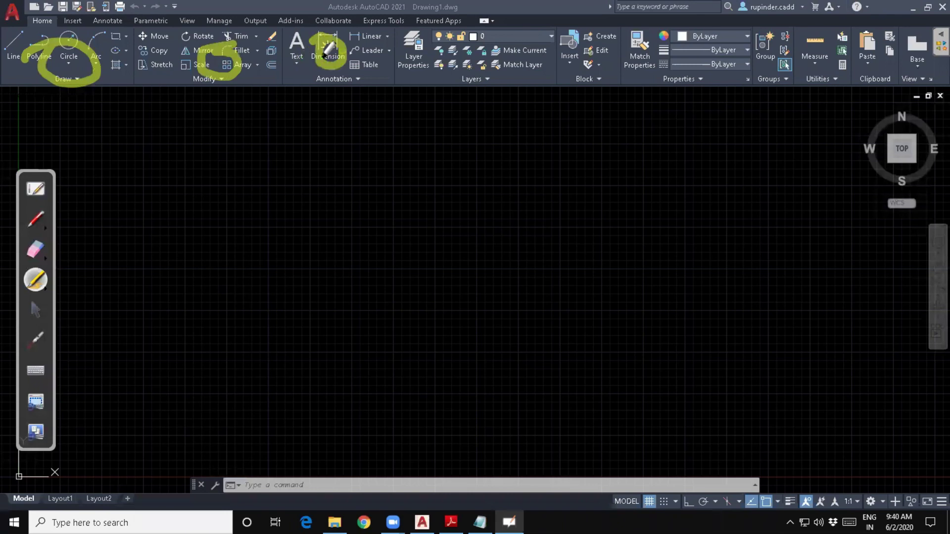
{"action": "mouse_move", "coordinate": [448, 48]}
{"action": "left_mouse_down"}
{"action": "mouse_move", "coordinate": [457, 66]}
{"action": "mouse_move", "coordinate": [477, 50]}
{"action": "left_mouse_up"}
{"action": "mouse_move", "coordinate": [598, 46]}
{"action": "left_mouse_down"}
{"action": "mouse_move", "coordinate": [586, 74]}
{"action": "mouse_move", "coordinate": [616, 49]}
{"action": "left_mouse_up"}
{"action": "left_click_drag", "start_coordinate": [679, 45], "coordinate": [690, 56]}
{"action": "mouse_move", "coordinate": [779, 47]}
{"action": "left_mouse_down"}
{"action": "mouse_move", "coordinate": [789, 69]}
{"action": "mouse_move", "coordinate": [825, 62]}
{"action": "left_mouse_up"}
{"action": "mouse_move", "coordinate": [890, 52]}
{"action": "left_mouse_down"}
{"action": "mouse_move", "coordinate": [883, 74]}
{"action": "mouse_move", "coordinate": [906, 55]}
{"action": "left_mouse_up"}
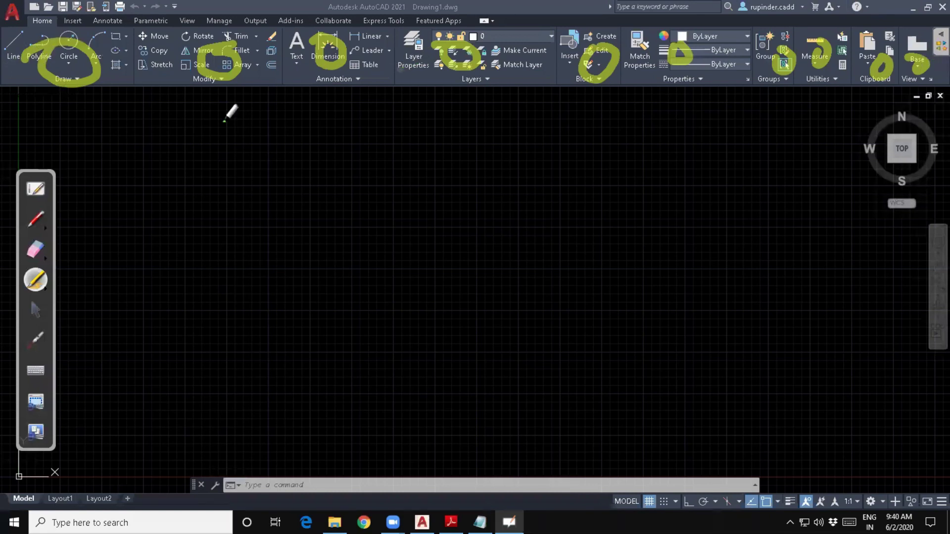
Erase the yellow loops and sketch an open rectangle on the empty canvas.
{"action": "left_click", "coordinate": [39, 248]}
{"action": "left_click_drag", "start_coordinate": [30, 54], "coordinate": [935, 60]}
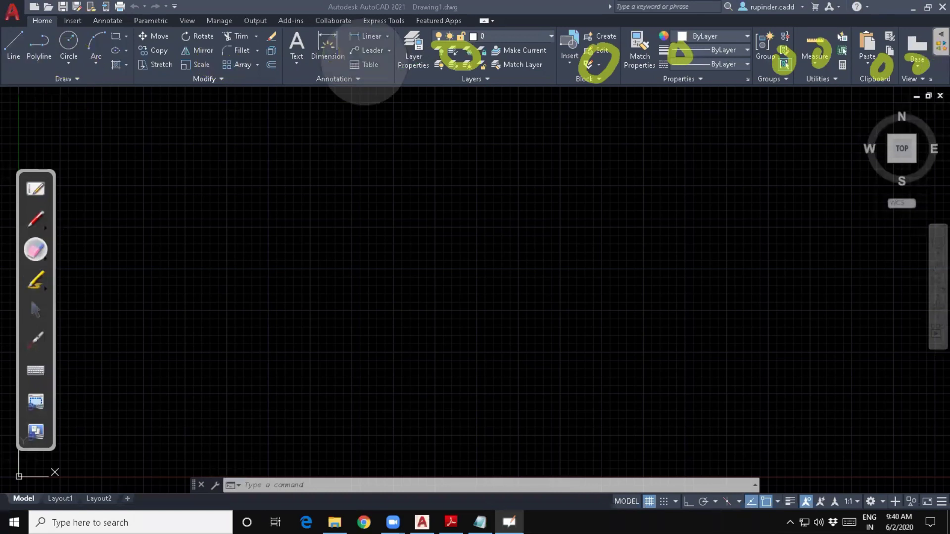
{"action": "left_click", "coordinate": [36, 280]}
{"action": "mouse_move", "coordinate": [544, 208]}
{"action": "left_mouse_down"}
{"action": "mouse_move", "coordinate": [569, 322]}
{"action": "mouse_move", "coordinate": [580, 236]}
{"action": "mouse_move", "coordinate": [506, 238]}
{"action": "left_mouse_up"}
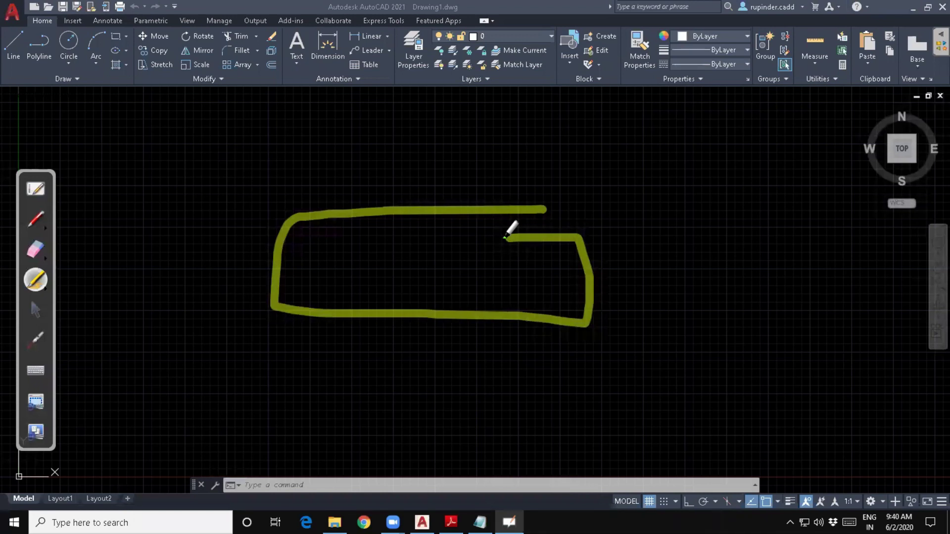
Erase the yellow canvas sketch and briefly open then close the OpenBoard whiteboard.
{"action": "left_click", "coordinate": [36, 250]}
{"action": "mouse_move", "coordinate": [310, 218]}
{"action": "left_mouse_down"}
{"action": "mouse_move", "coordinate": [649, 215]}
{"action": "mouse_move", "coordinate": [189, 292]}
{"action": "left_mouse_up"}
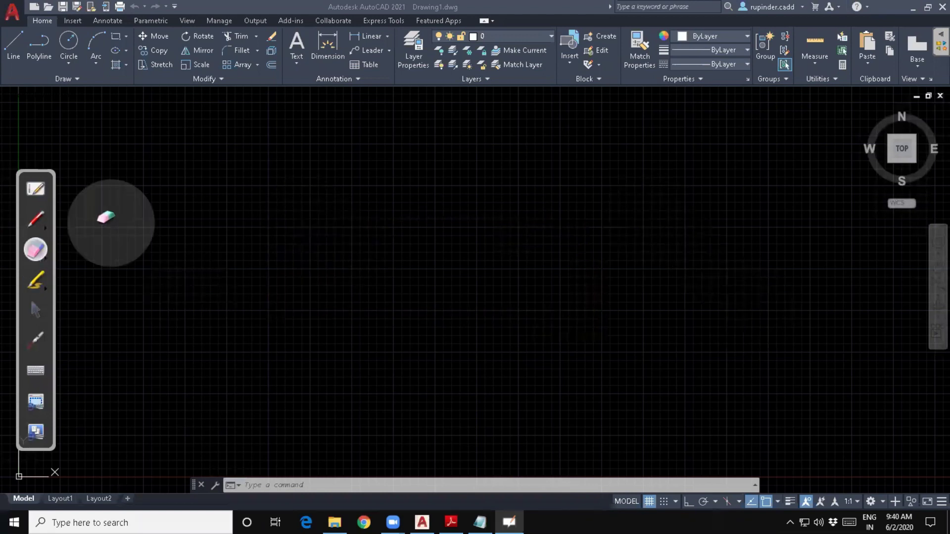
{"action": "left_click", "coordinate": [40, 187]}
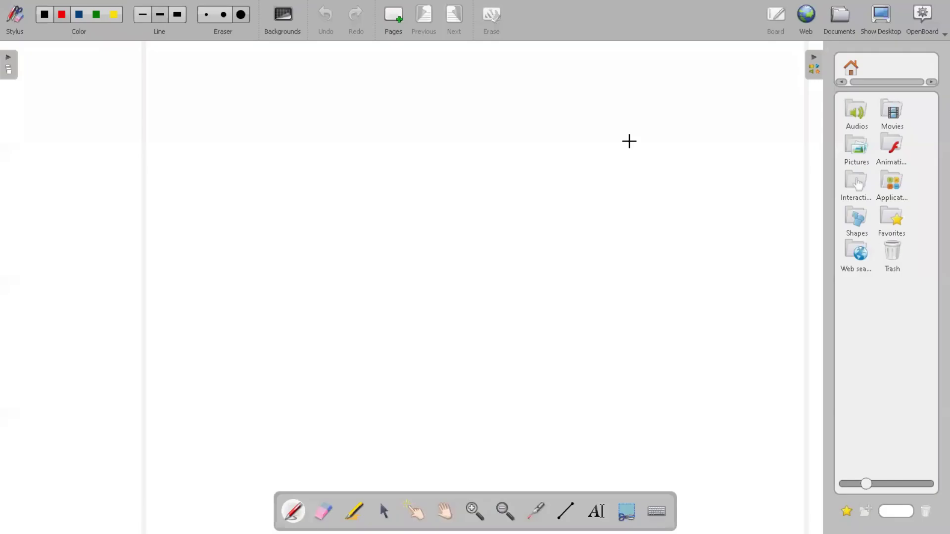
{"action": "left_click", "coordinate": [882, 26]}
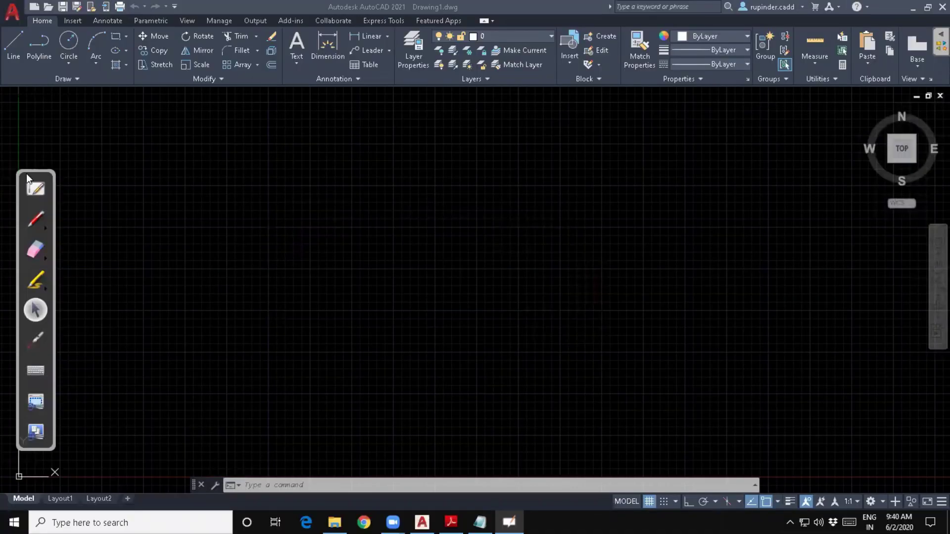
Move the ink toolbar to the screen centre and box the X/Y UCS icon in yellow.
{"action": "left_click", "coordinate": [489, 208]}
{"action": "left_click_drag", "start_coordinate": [122, 286], "coordinate": [1, 316]}
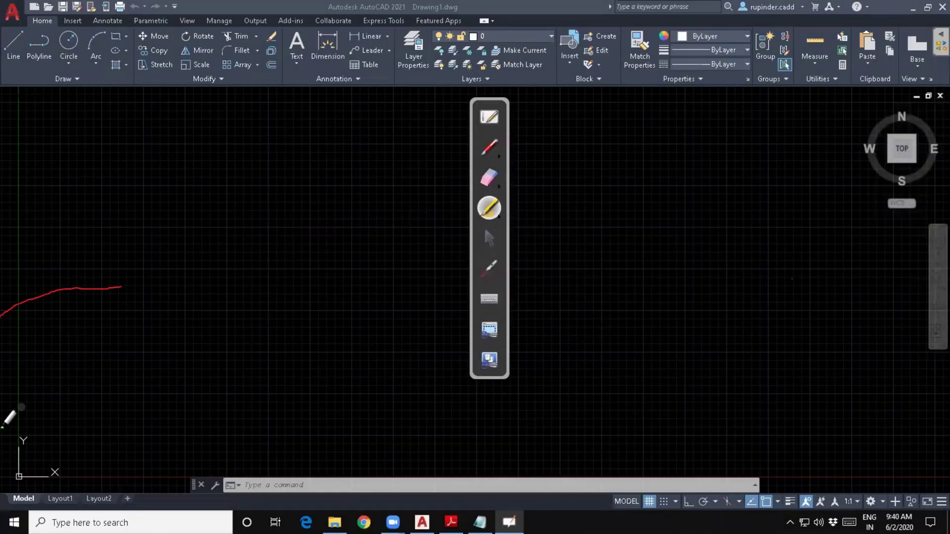
{"action": "mouse_move", "coordinate": [22, 409]}
{"action": "left_mouse_down"}
{"action": "mouse_move", "coordinate": [55, 478]}
{"action": "mouse_move", "coordinate": [69, 420]}
{"action": "mouse_move", "coordinate": [8, 426]}
{"action": "mouse_move", "coordinate": [37, 411]}
{"action": "mouse_move", "coordinate": [10, 420]}
{"action": "mouse_move", "coordinate": [79, 479]}
{"action": "mouse_move", "coordinate": [57, 435]}
{"action": "left_mouse_up"}
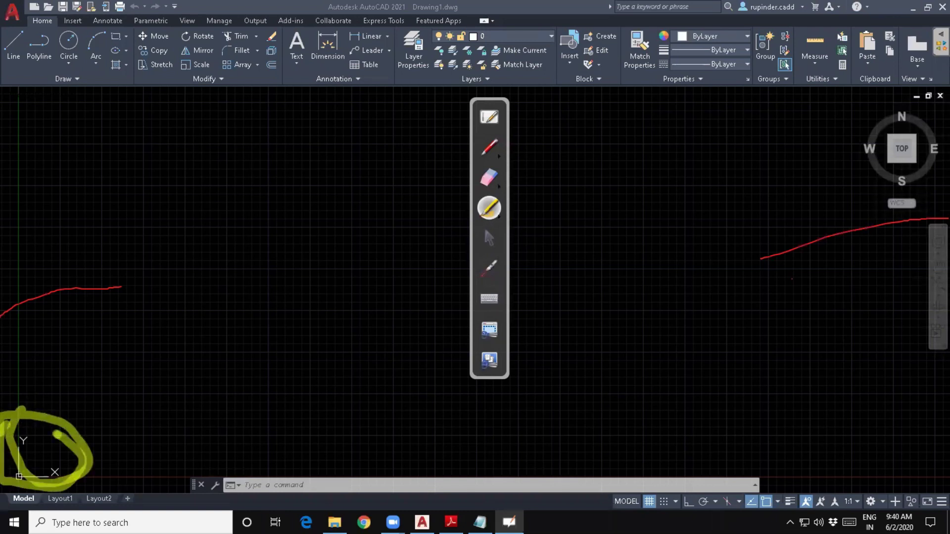
{"action": "left_click", "coordinate": [489, 177]}
{"action": "mouse_move", "coordinate": [9, 395]}
{"action": "left_mouse_down"}
{"action": "mouse_move", "coordinate": [94, 490]}
{"action": "mouse_move", "coordinate": [30, 475]}
{"action": "left_mouse_up"}
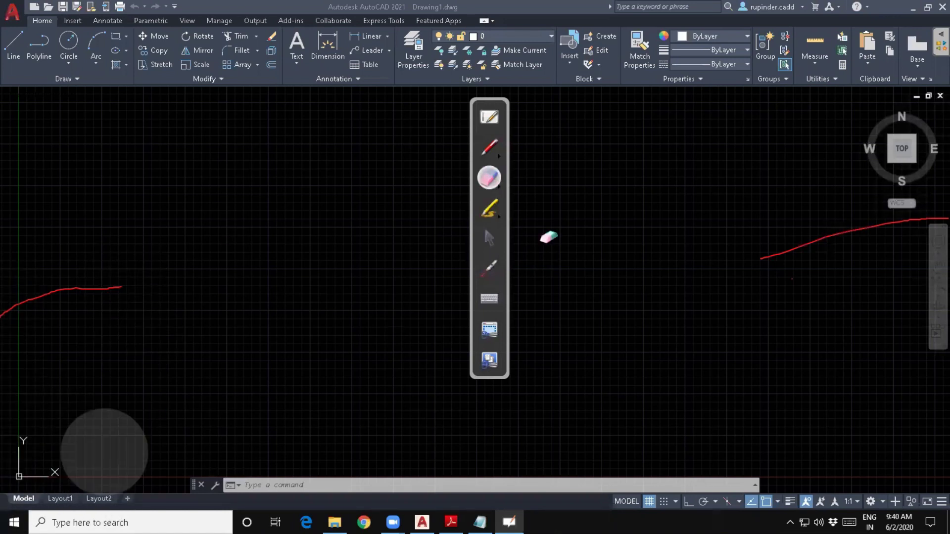
{"action": "left_click", "coordinate": [489, 208]}
{"action": "mouse_move", "coordinate": [43, 428]}
{"action": "left_mouse_down"}
{"action": "mouse_move", "coordinate": [1, 421]}
{"action": "mouse_move", "coordinate": [5, 490]}
{"action": "mouse_move", "coordinate": [90, 489]}
{"action": "mouse_move", "coordinate": [83, 431]}
{"action": "mouse_move", "coordinate": [42, 425]}
{"action": "left_mouse_up"}
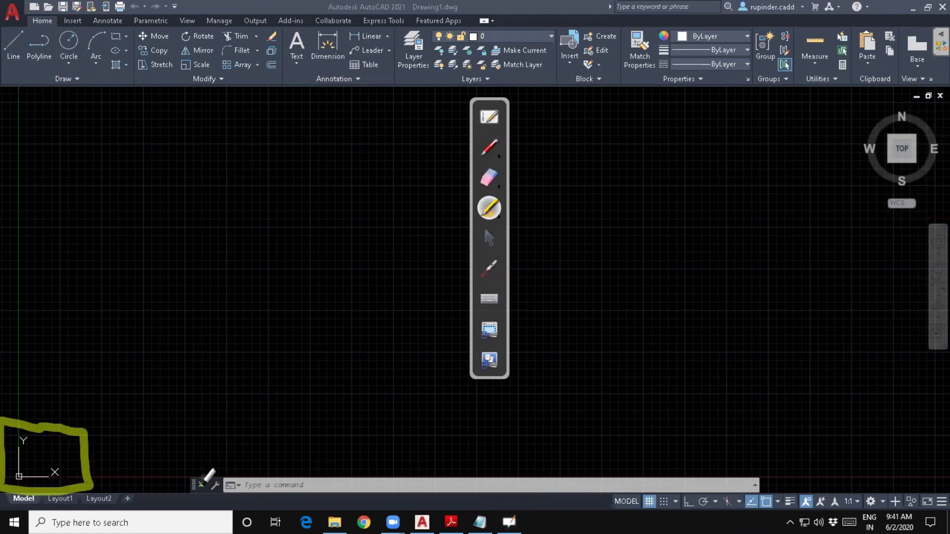
Highlight the command line entry area in yellow, then erase all highlight marks.
{"action": "left_click_drag", "start_coordinate": [227, 488], "coordinate": [755, 484]}
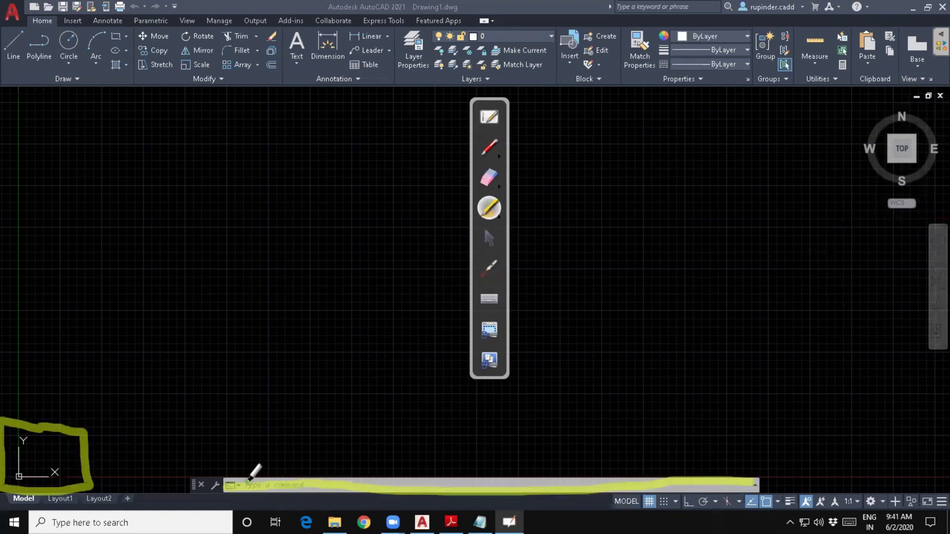
{"action": "left_click_drag", "start_coordinate": [234, 486], "coordinate": [744, 486]}
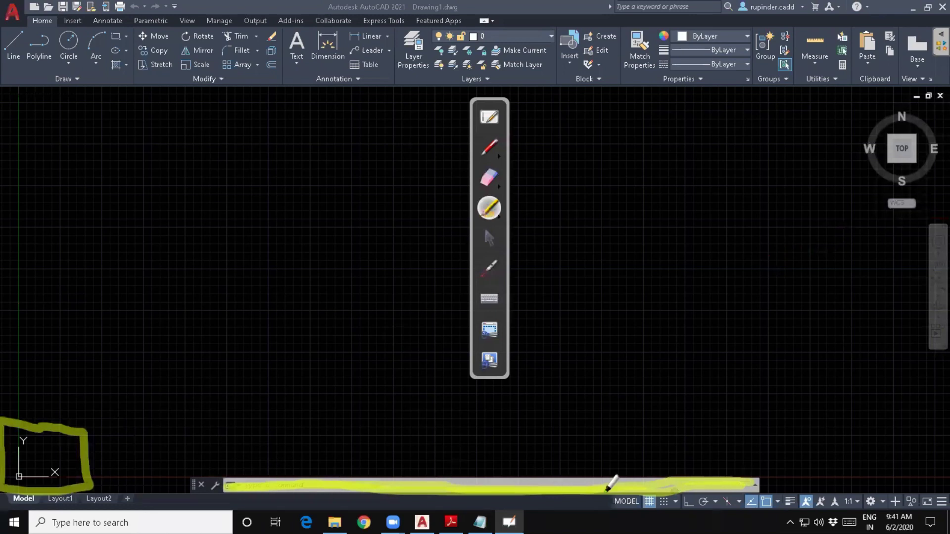
{"action": "left_click_drag", "start_coordinate": [240, 483], "coordinate": [413, 486]}
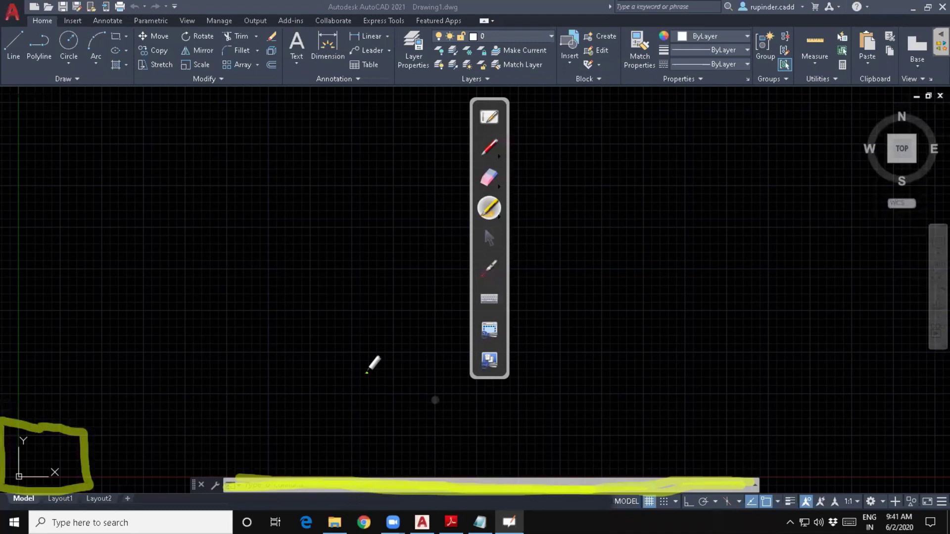
{"action": "left_click", "coordinate": [488, 177]}
{"action": "left_click_drag", "start_coordinate": [95, 400], "coordinate": [900, 470]}
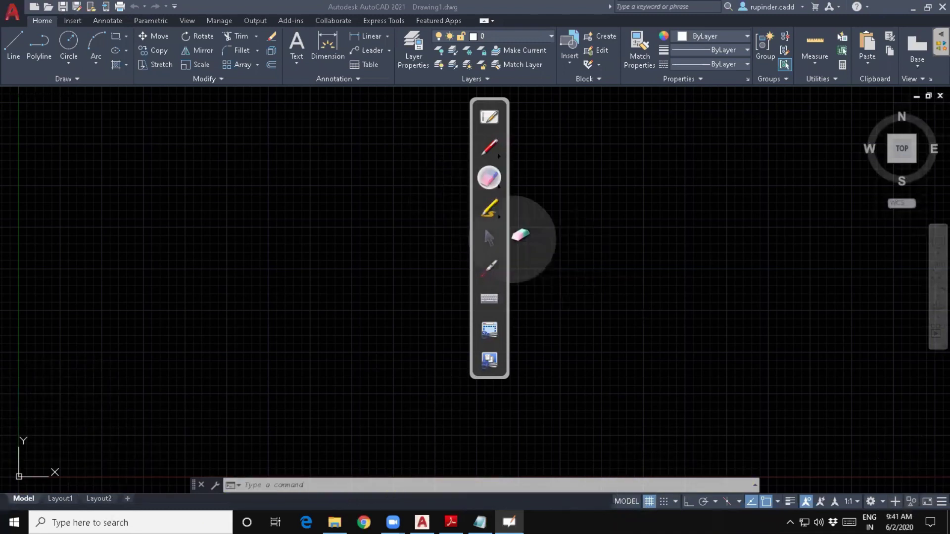
Highlight the Model and Layout sheet tabs, then erase that highlight.
{"action": "left_click", "coordinate": [489, 208]}
{"action": "left_click_drag", "start_coordinate": [99, 499], "coordinate": [391, 506]}
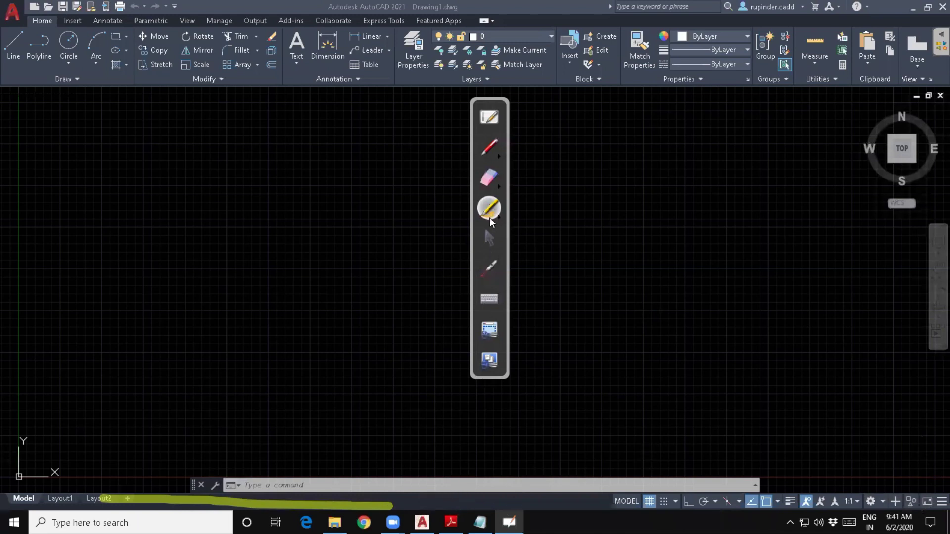
{"action": "left_click", "coordinate": [489, 177]}
{"action": "left_click", "coordinate": [119, 506]}
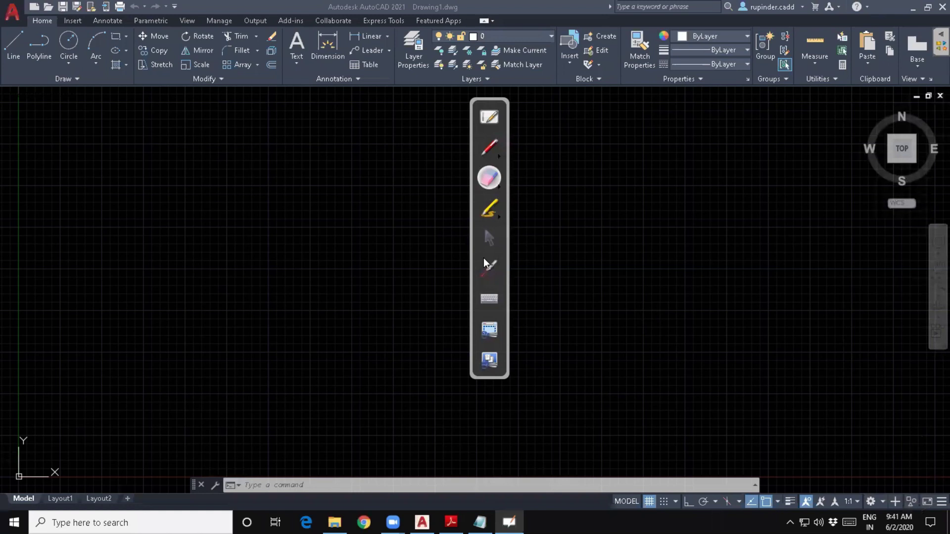
Open and close the OpenBoard whiteboard, then make the AutoCAD drawing active.
{"action": "left_click", "coordinate": [489, 116]}
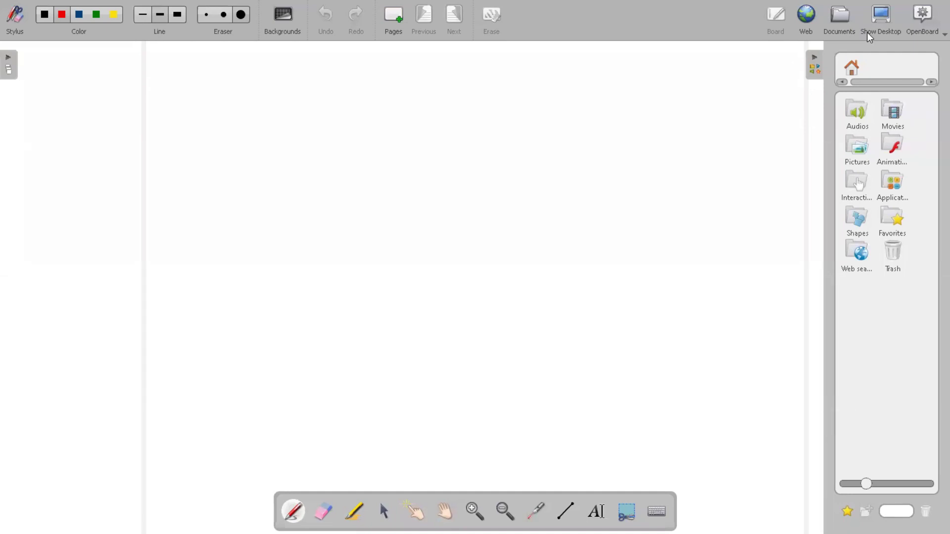
{"action": "left_click", "coordinate": [870, 38]}
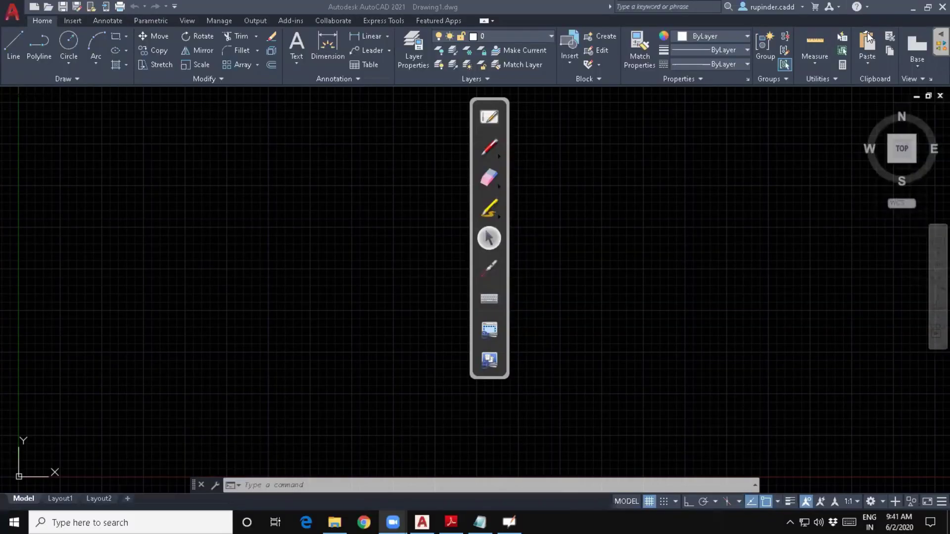
{"action": "left_click", "coordinate": [639, 235]}
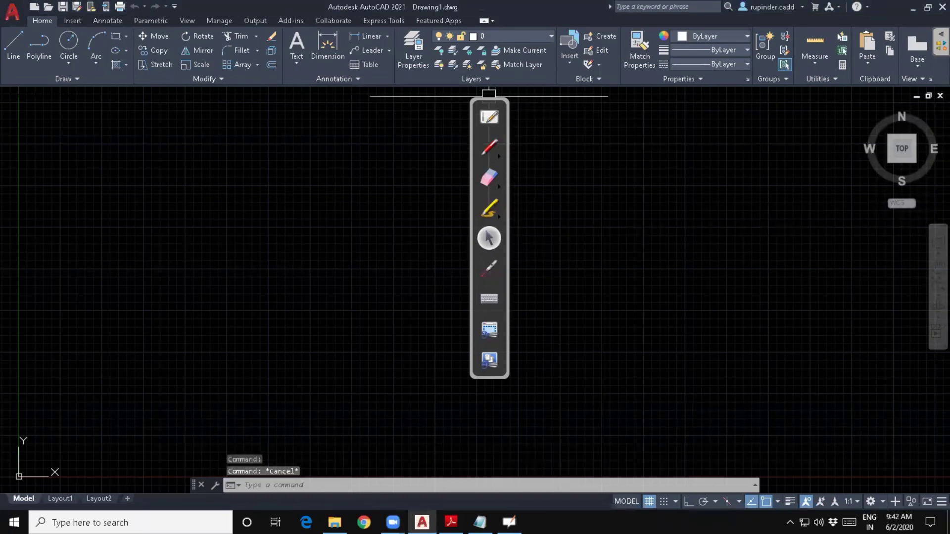
{"action": "left_click_drag", "start_coordinate": [496, 110], "coordinate": [13, 118]}
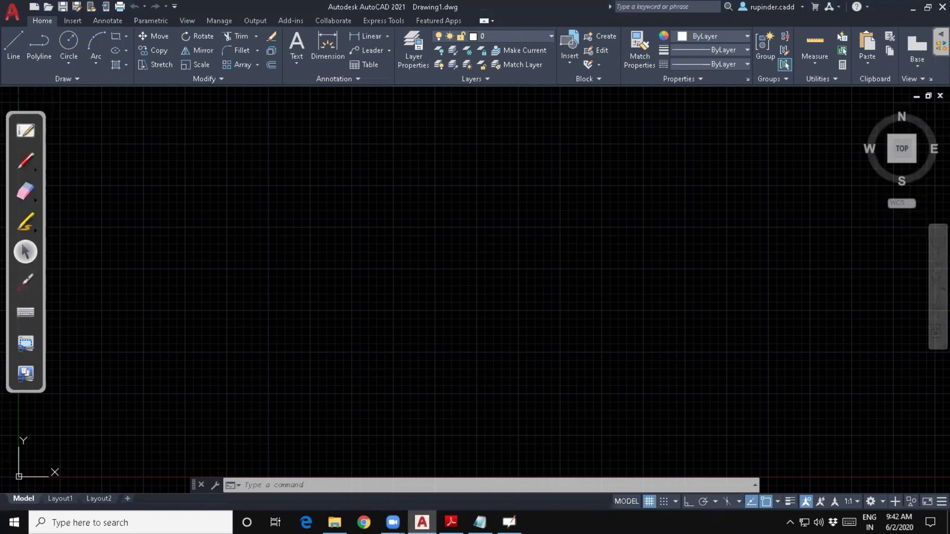
{"action": "left_click", "coordinate": [422, 522]}
{"action": "left_click", "coordinate": [422, 522]}
Bring Assignment Day 1.pdf forward and scroll to its Co-ordinate System notes.
{"action": "left_click", "coordinate": [450, 522]}
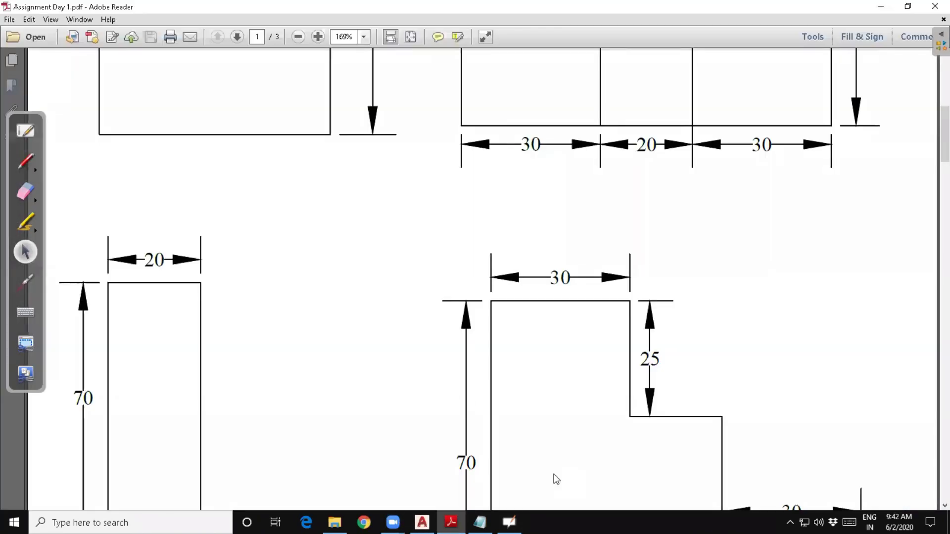
{"action": "scroll", "coordinate": [421, 305], "scroll_direction": "up", "scroll_amount": 9}
{"action": "scroll", "coordinate": [421, 306], "scroll_direction": "up", "scroll_amount": 2}
{"action": "scroll", "coordinate": [420, 305], "scroll_direction": "down", "scroll_amount": 1}
{"action": "scroll", "coordinate": [420, 305], "scroll_direction": "up", "scroll_amount": 1}
{"action": "scroll", "coordinate": [420, 305], "scroll_direction": "down", "scroll_amount": 1}
{"action": "scroll", "coordinate": [421, 305], "scroll_direction": "down", "scroll_amount": 1}
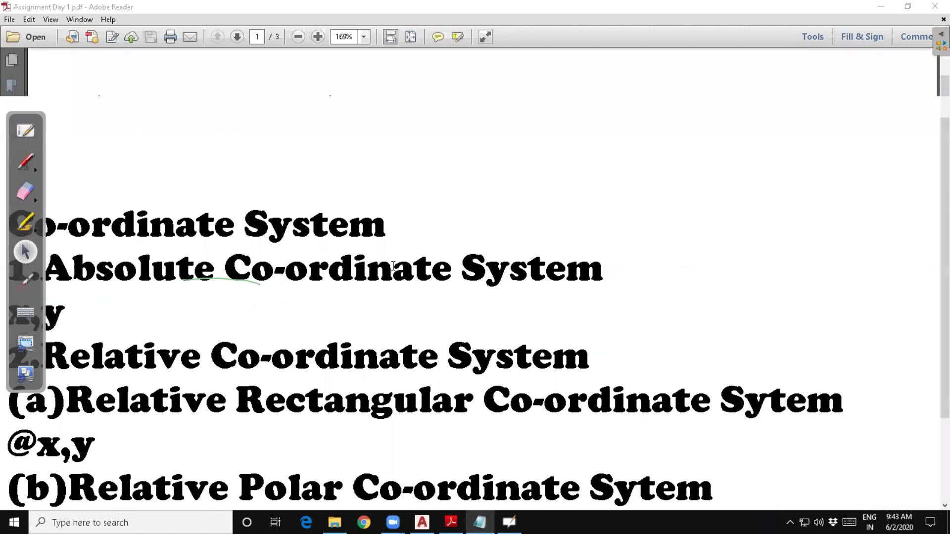
Move the ink tools aside and highlight the Co-ordinate System title, Absolute line and x,y.
{"action": "left_click_drag", "start_coordinate": [25, 118], "coordinate": [887, 139]}
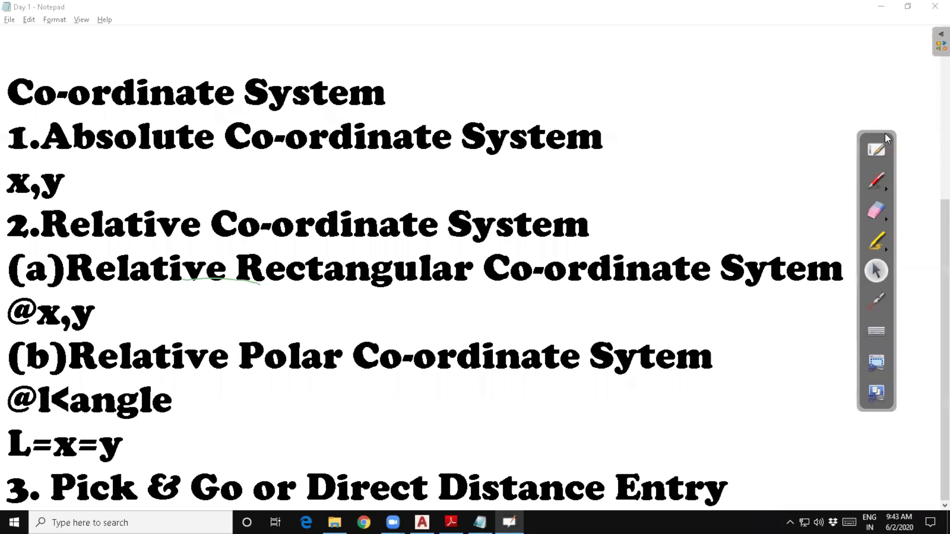
{"action": "left_click_drag", "start_coordinate": [9, 89], "coordinate": [450, 89]}
{"action": "left_click", "coordinate": [459, 85]}
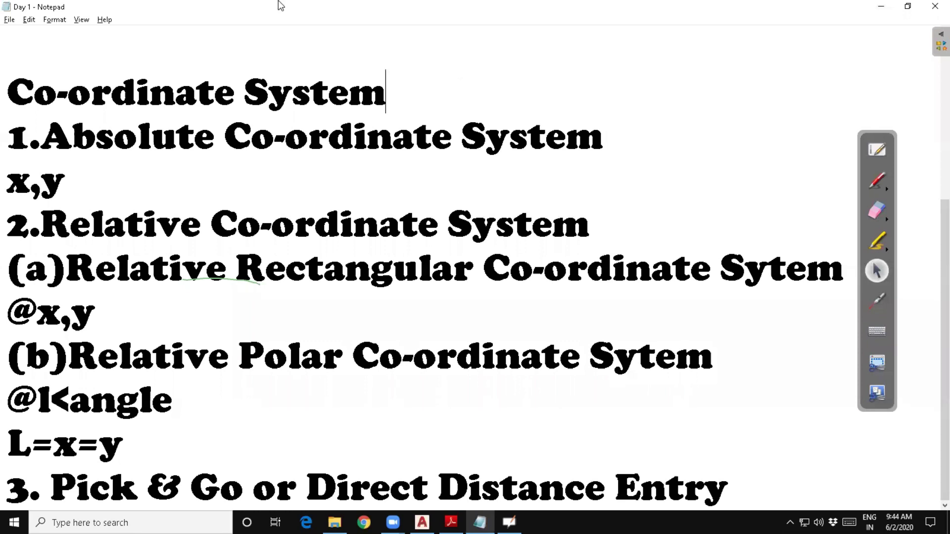
{"action": "left_click_drag", "start_coordinate": [9, 136], "coordinate": [625, 139]}
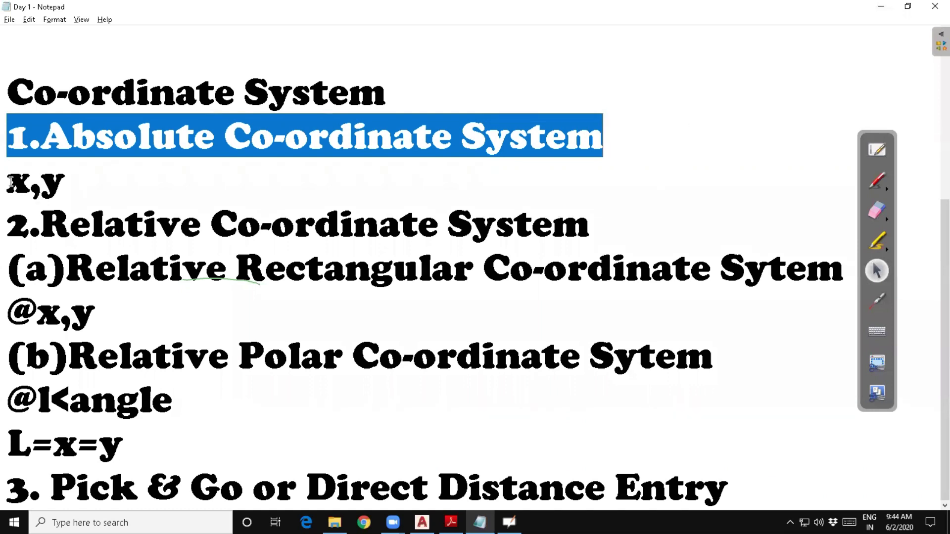
{"action": "left_click_drag", "start_coordinate": [9, 181], "coordinate": [73, 180]}
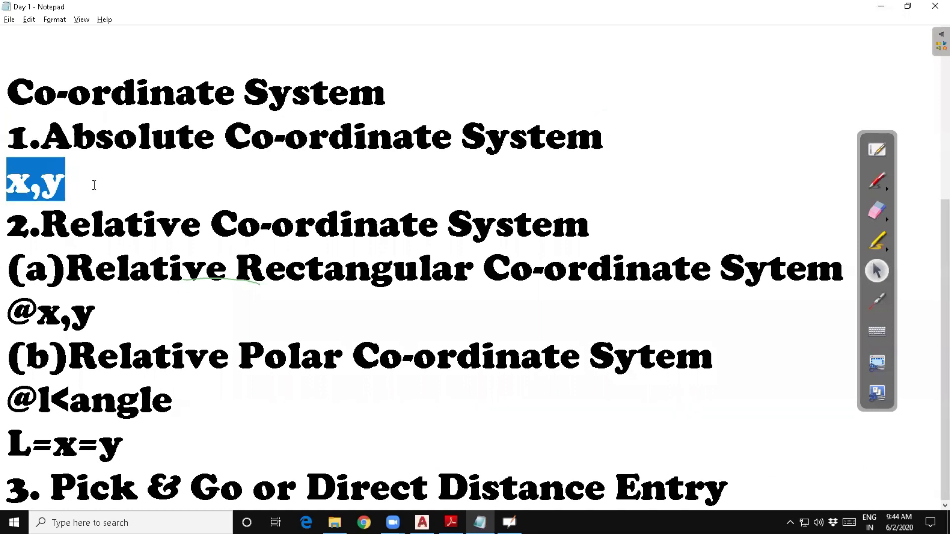
{"action": "left_click", "coordinate": [87, 189]}
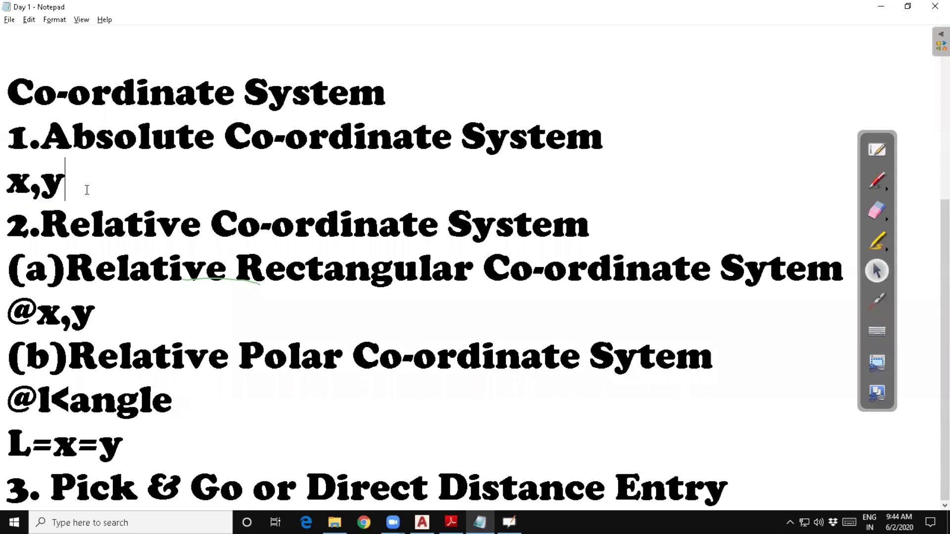
Highlight the Relative, Relative Rectangular, Relative Polar and @l<angle lines in the notes.
{"action": "left_click_drag", "start_coordinate": [10, 225], "coordinate": [587, 224]}
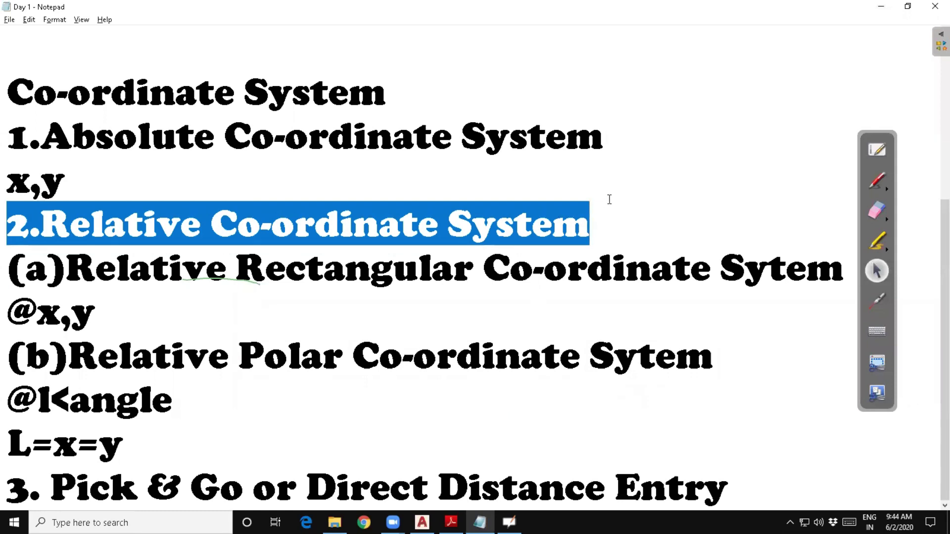
{"action": "left_click", "coordinate": [631, 196]}
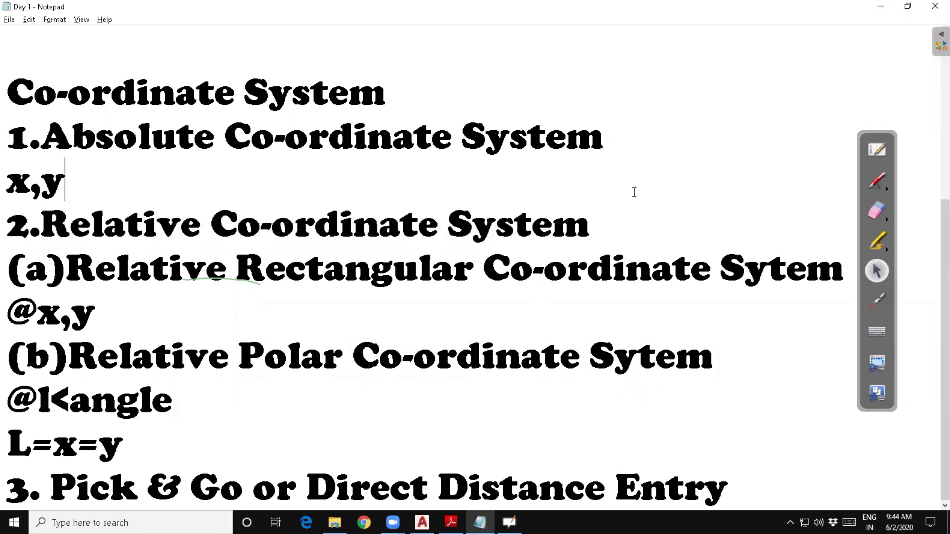
{"action": "left_click", "coordinate": [14, 268]}
{"action": "left_click_drag", "start_coordinate": [13, 267], "coordinate": [825, 279]}
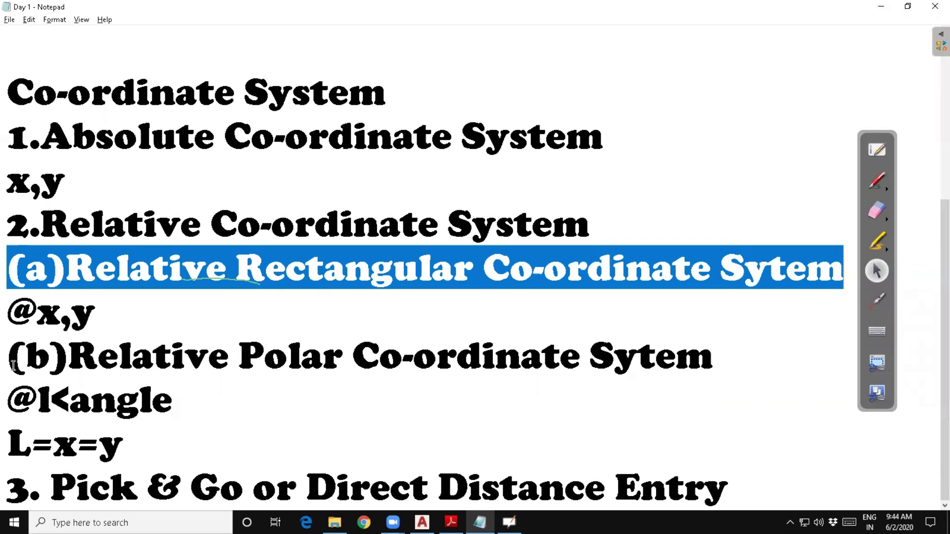
{"action": "left_click_drag", "start_coordinate": [7, 354], "coordinate": [717, 368]}
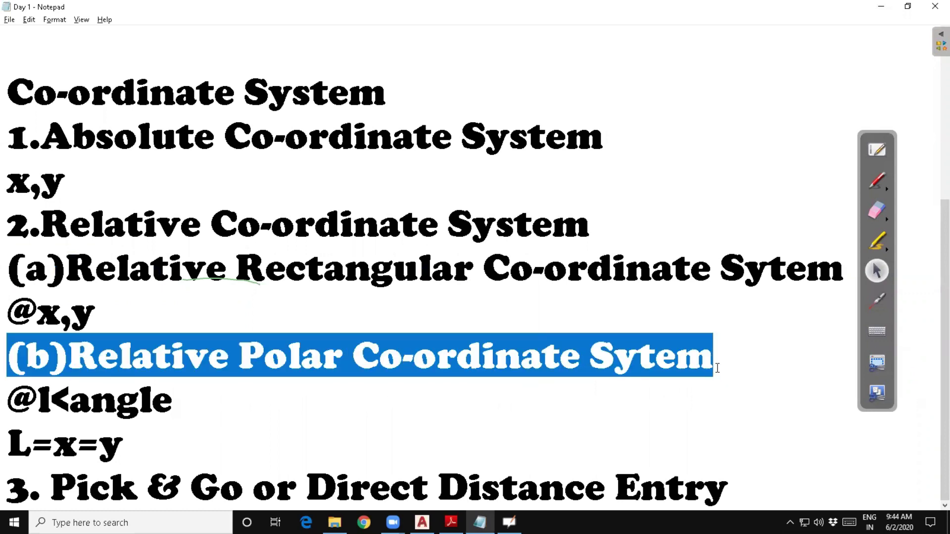
{"action": "left_click", "coordinate": [6, 403]}
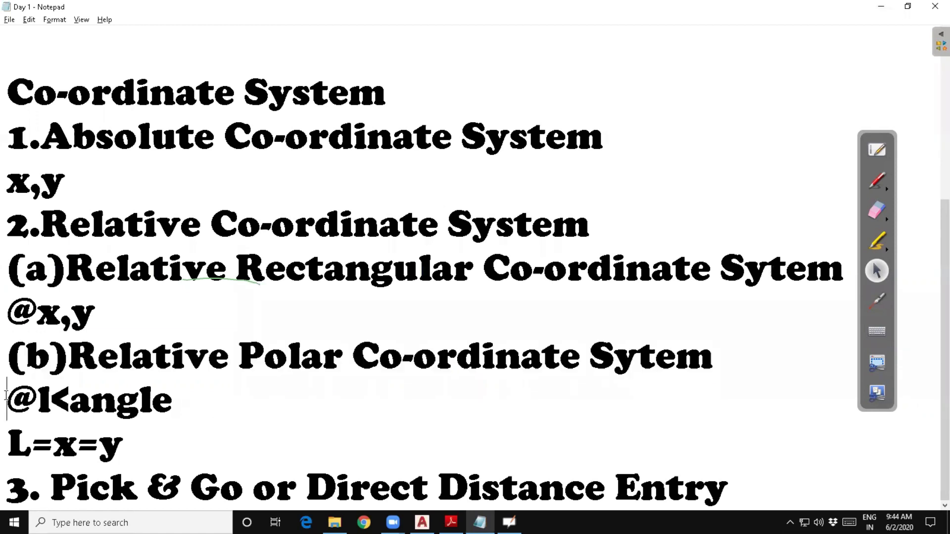
{"action": "left_click_drag", "start_coordinate": [7, 398], "coordinate": [189, 394]}
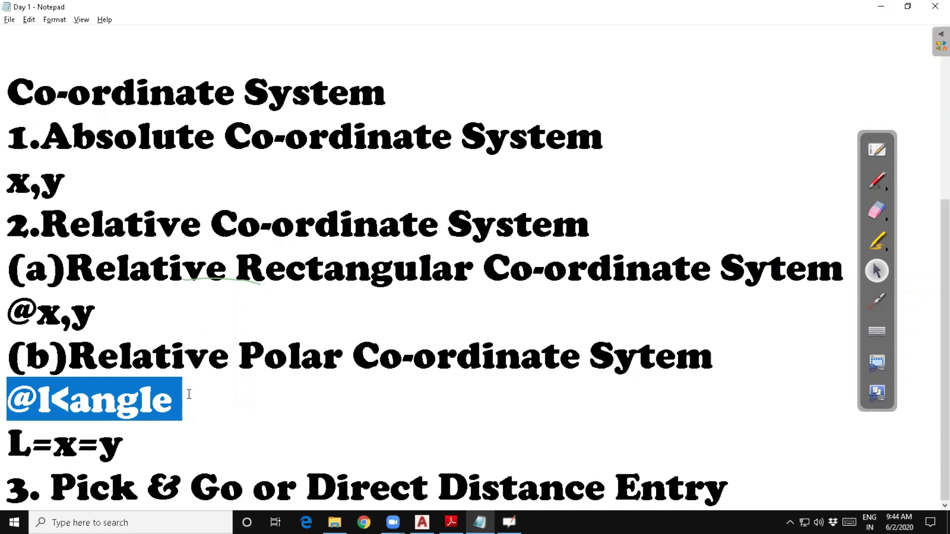
Highlight the L=x=y line and the Pick & Go line in the notes.
{"action": "left_click", "coordinate": [15, 442]}
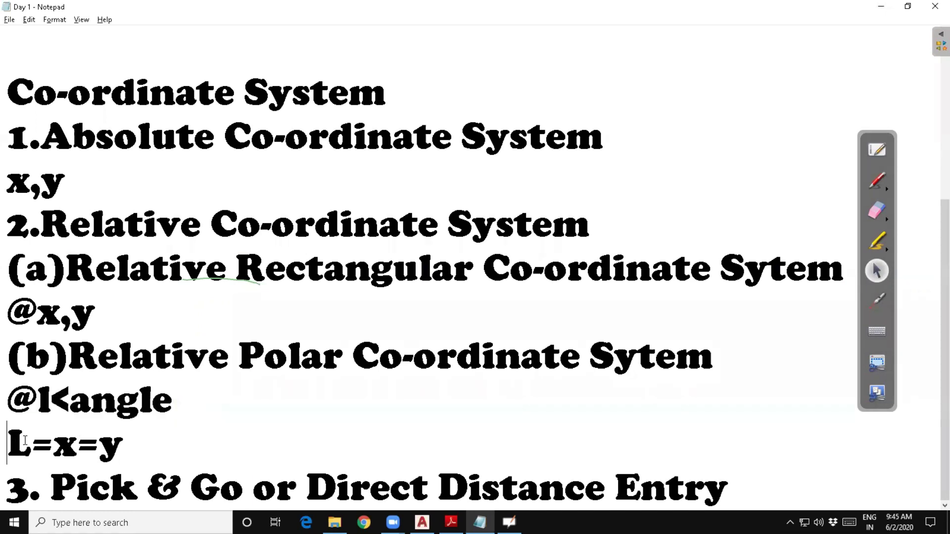
{"action": "left_click_drag", "start_coordinate": [25, 440], "coordinate": [144, 437]}
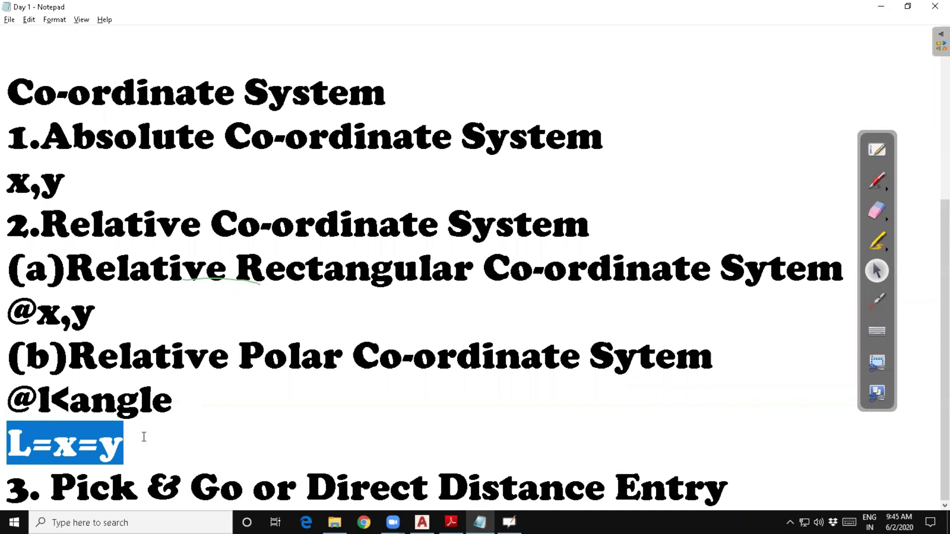
{"action": "left_click", "coordinate": [287, 409]}
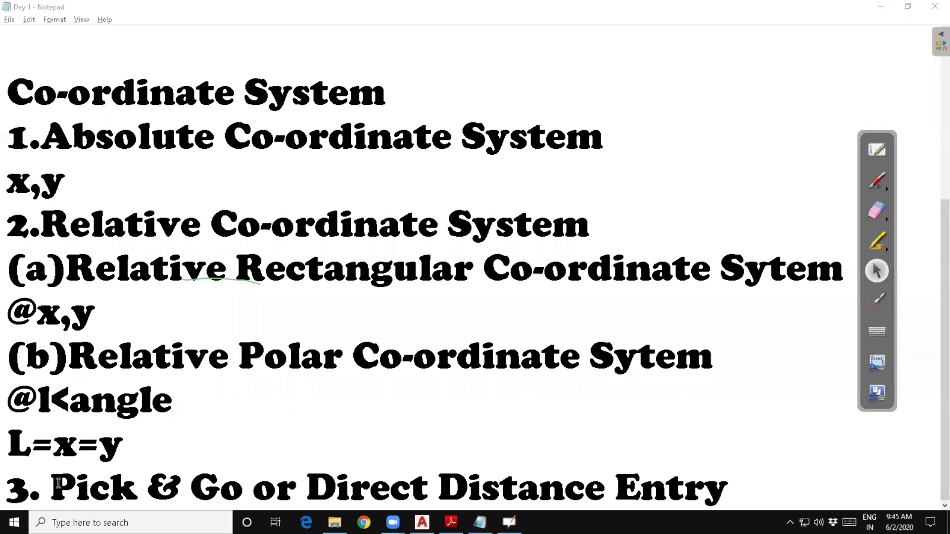
{"action": "left_click_drag", "start_coordinate": [51, 487], "coordinate": [390, 487]}
{"action": "key", "text": "shift+Right"}
{"action": "key", "text": "shift+Right"}
{"action": "key", "text": "shift+Right"}
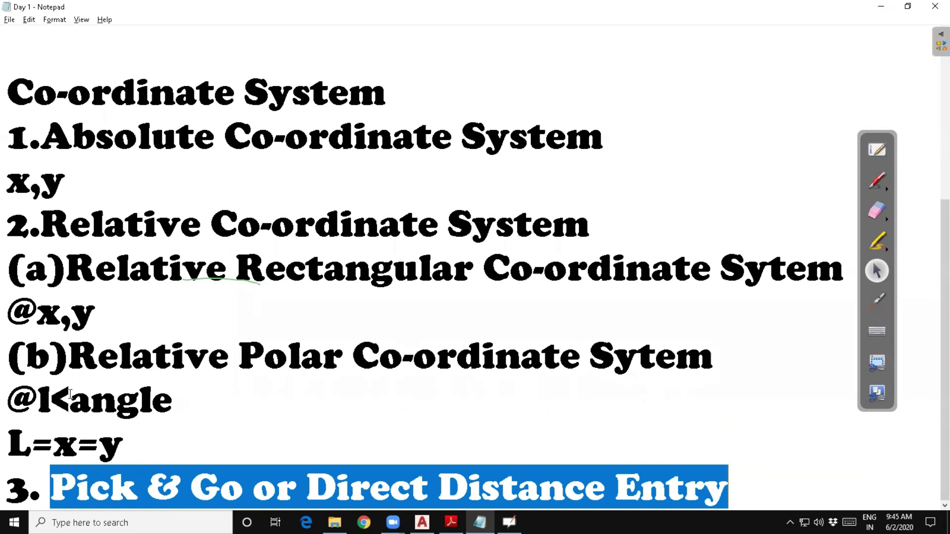
{"action": "left_click", "coordinate": [543, 179]}
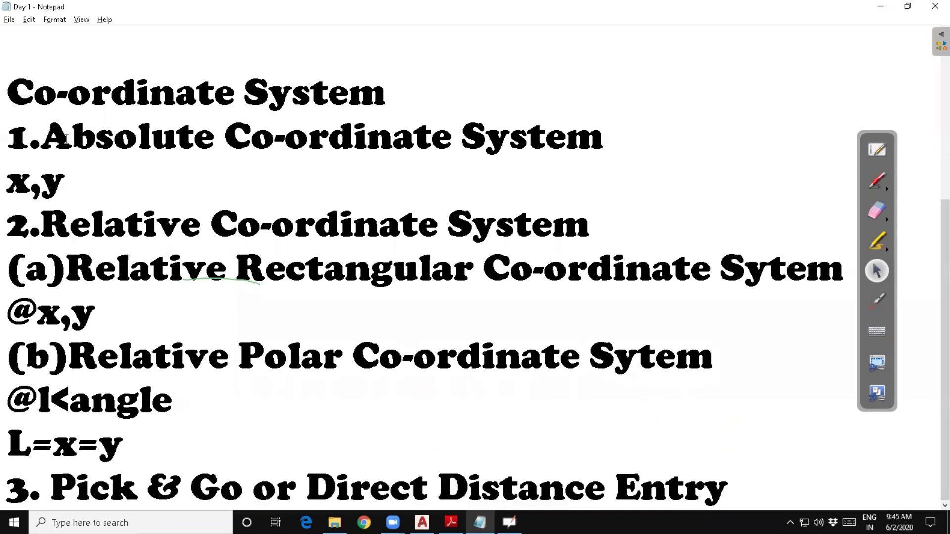
Reselect the Absolute Co-ordinate System heading, then switch back to the assignment PDF.
{"action": "left_click", "coordinate": [66, 139]}
{"action": "left_click", "coordinate": [628, 152], "text": "shift"}
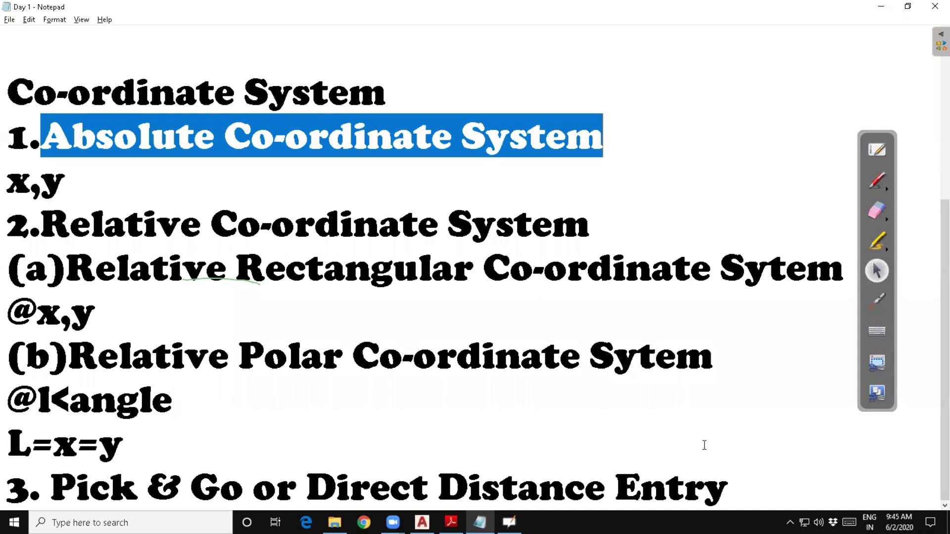
{"action": "left_click_drag", "start_coordinate": [601, 270], "coordinate": [376, 314]}
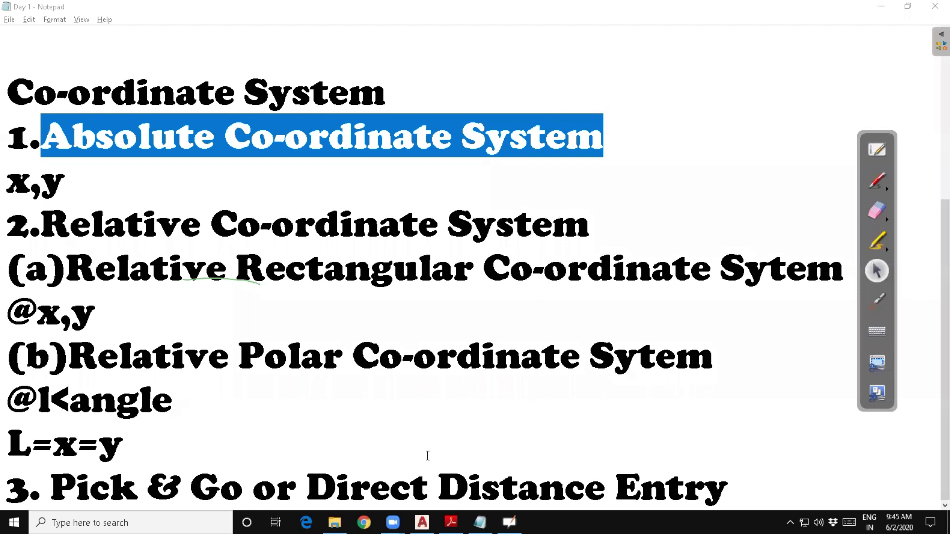
{"action": "left_click", "coordinate": [693, 183]}
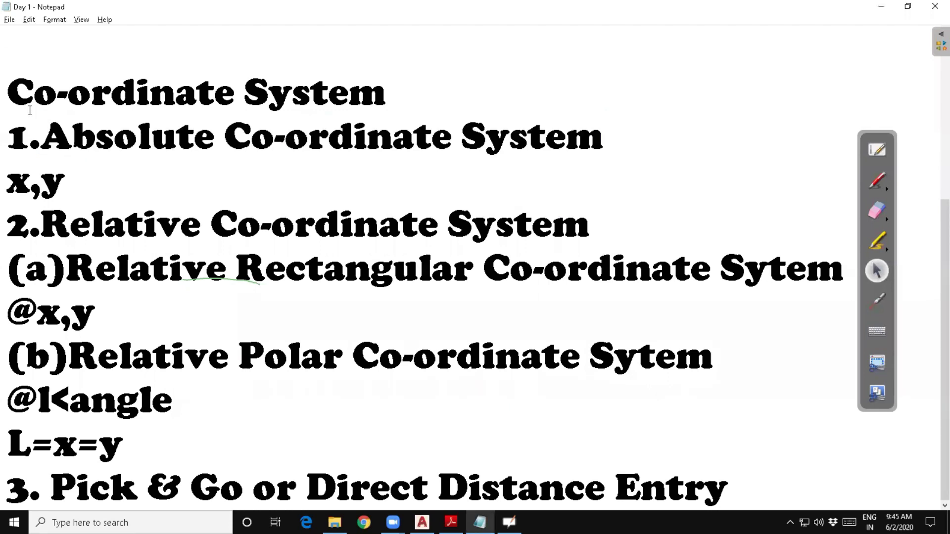
{"action": "left_click", "coordinate": [40, 138]}
{"action": "left_click_drag", "start_coordinate": [111, 135], "coordinate": [606, 157]}
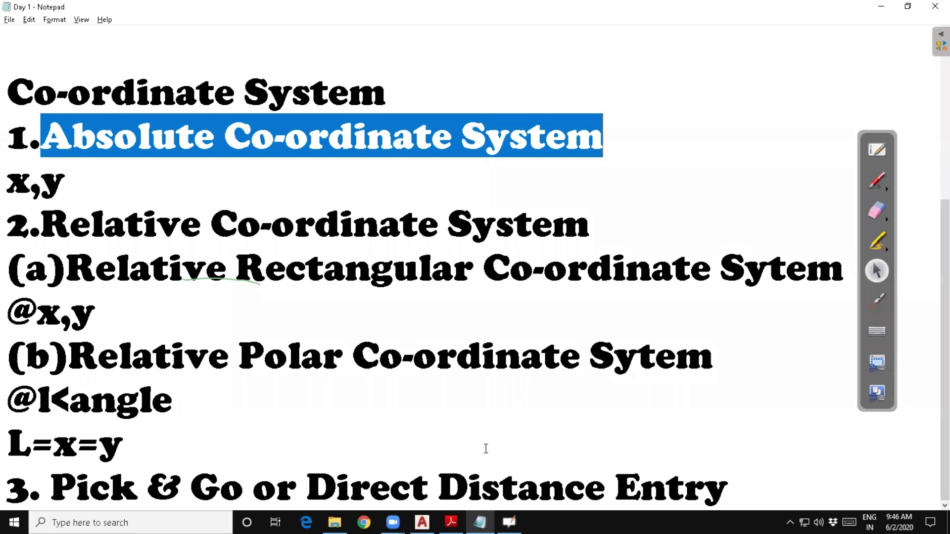
{"action": "key", "text": "alt+Tab"}
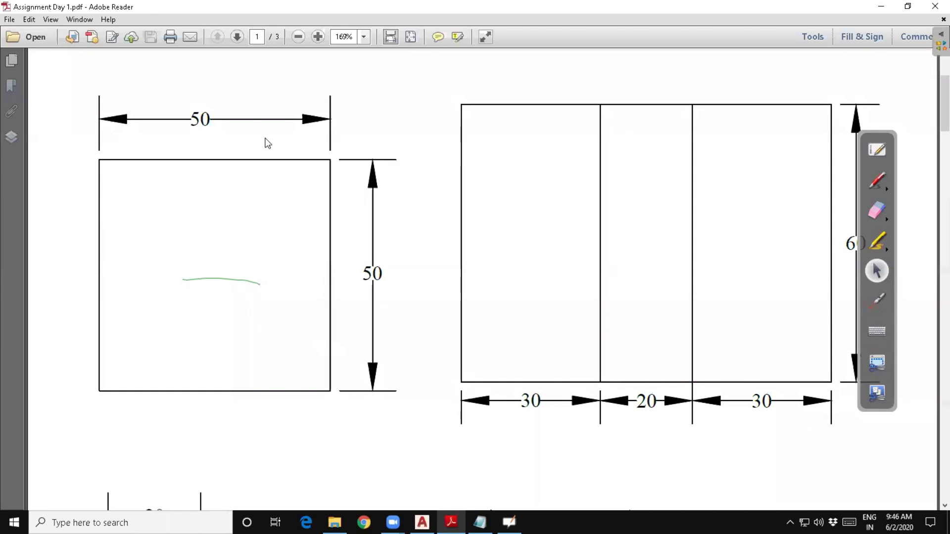
{"action": "left_click", "coordinate": [878, 184]}
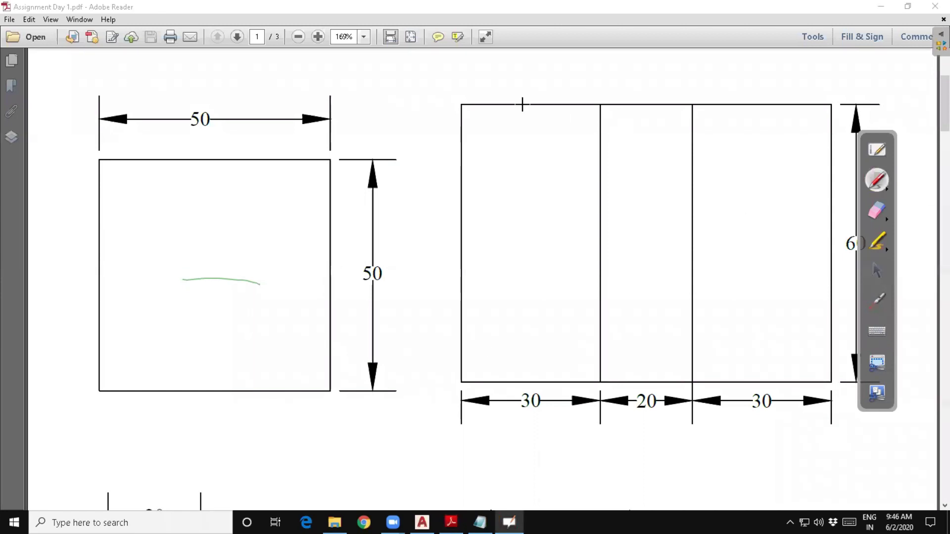
{"action": "left_click_drag", "start_coordinate": [436, 85], "coordinate": [456, 297]}
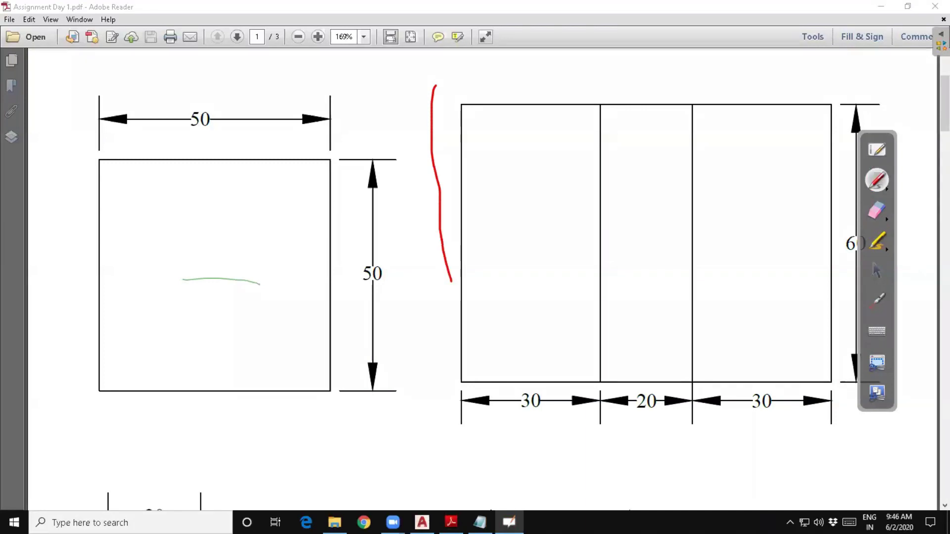
{"action": "mouse_move", "coordinate": [289, 189]}
{"action": "left_mouse_down"}
{"action": "mouse_move", "coordinate": [602, 188]}
{"action": "mouse_move", "coordinate": [627, 226]}
{"action": "left_mouse_up"}
{"action": "left_click_drag", "start_coordinate": [662, 200], "coordinate": [671, 237]}
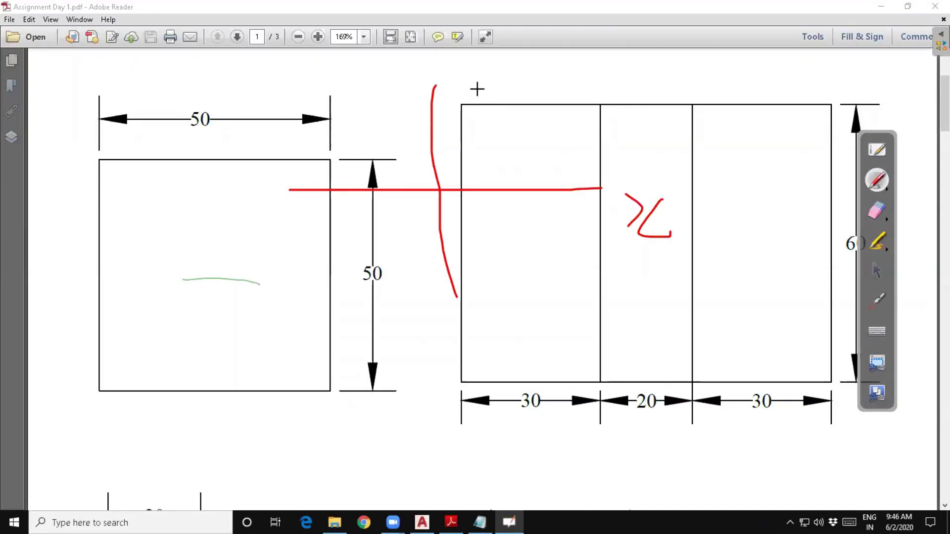
{"action": "mouse_move", "coordinate": [468, 82]}
{"action": "left_mouse_down"}
{"action": "mouse_move", "coordinate": [491, 127]}
{"action": "mouse_move", "coordinate": [510, 96]}
{"action": "left_mouse_up"}
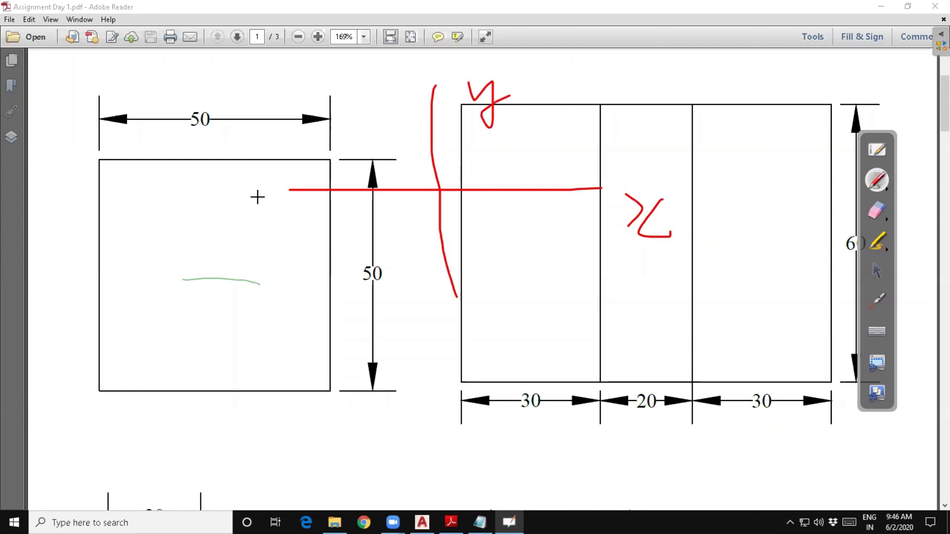
{"action": "left_click", "coordinate": [274, 193]}
{"action": "left_click_drag", "start_coordinate": [238, 205], "coordinate": [286, 203]}
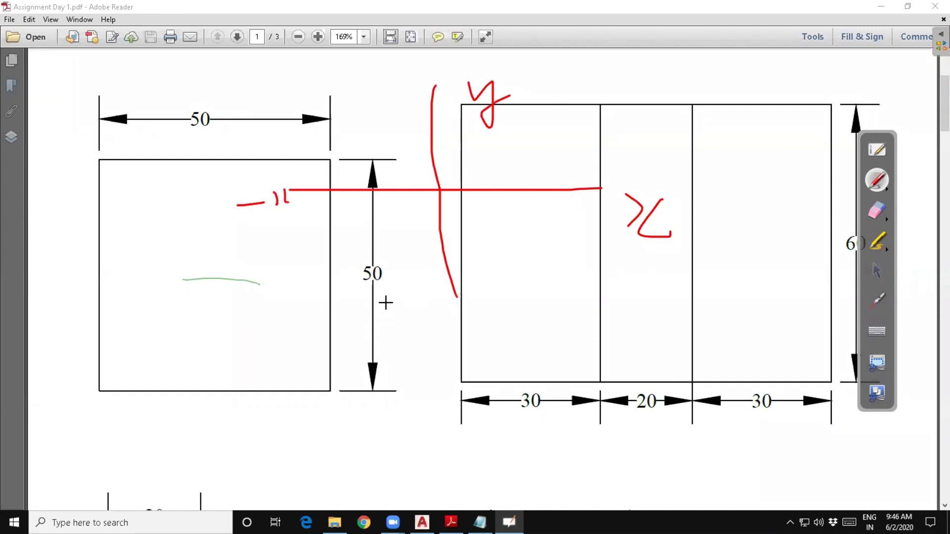
{"action": "left_click_drag", "start_coordinate": [386, 319], "coordinate": [407, 314]}
{"action": "left_click_drag", "start_coordinate": [416, 304], "coordinate": [424, 322]}
{"action": "left_click_drag", "start_coordinate": [432, 303], "coordinate": [441, 323]}
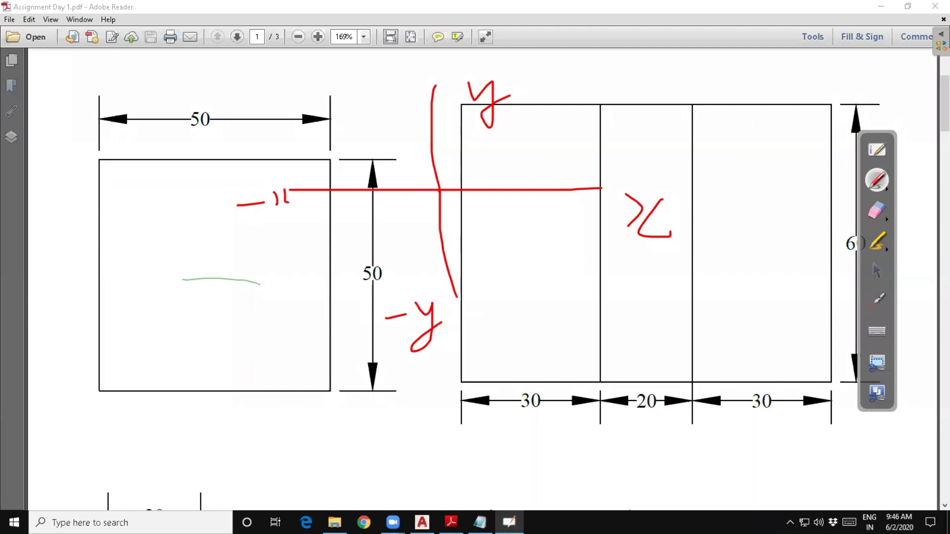
{"action": "mouse_move", "coordinate": [439, 187]}
{"action": "left_mouse_down"}
{"action": "mouse_move", "coordinate": [435, 195]}
{"action": "mouse_move", "coordinate": [439, 188]}
{"action": "left_mouse_up"}
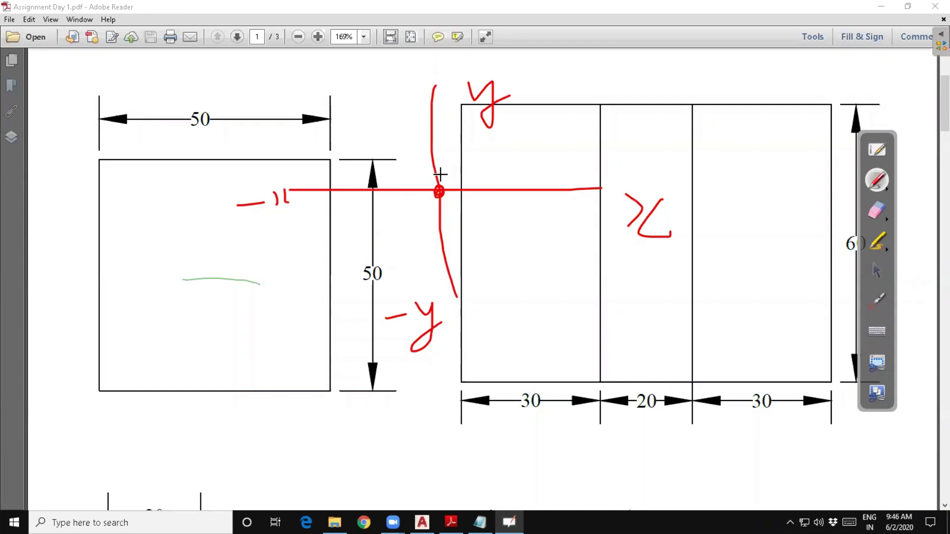
{"action": "left_click", "coordinate": [877, 302]}
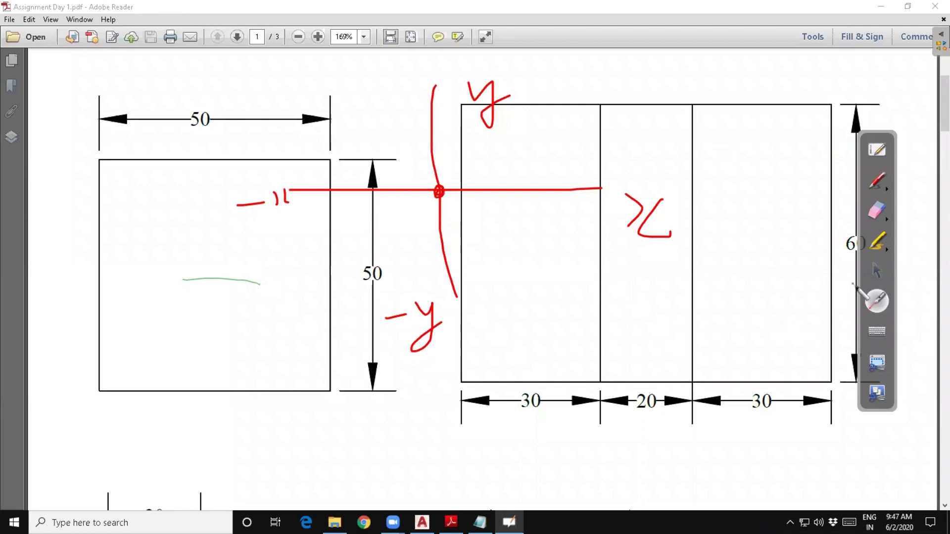
{"action": "left_click", "coordinate": [877, 210]}
{"action": "mouse_move", "coordinate": [495, 99]}
{"action": "left_mouse_down"}
{"action": "mouse_move", "coordinate": [456, 84]}
{"action": "mouse_move", "coordinate": [474, 224]}
{"action": "mouse_move", "coordinate": [449, 280]}
{"action": "mouse_move", "coordinate": [335, 213]}
{"action": "mouse_move", "coordinate": [596, 311]}
{"action": "mouse_move", "coordinate": [306, 248]}
{"action": "left_mouse_up"}
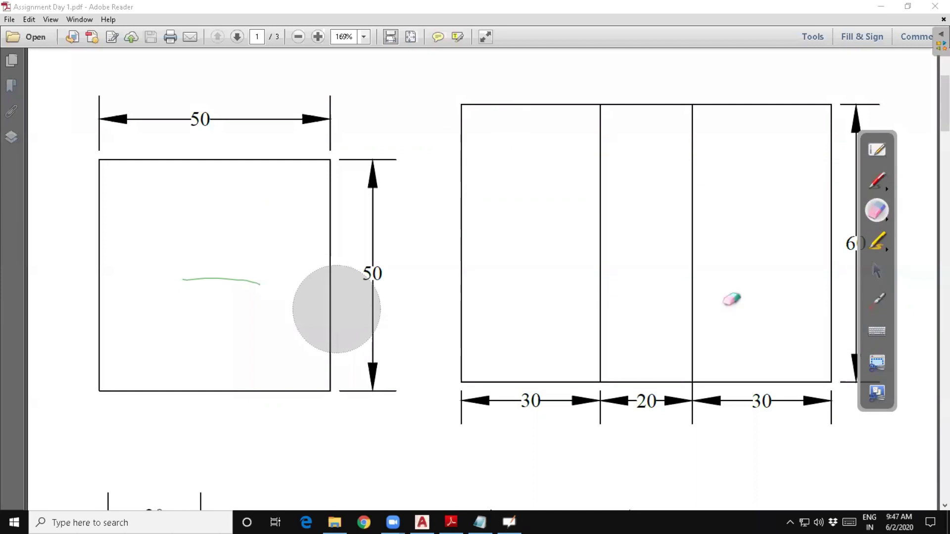
Place a red dot at the 50 by 50 square's bottom-left corner.
{"action": "left_click", "coordinate": [876, 181]}
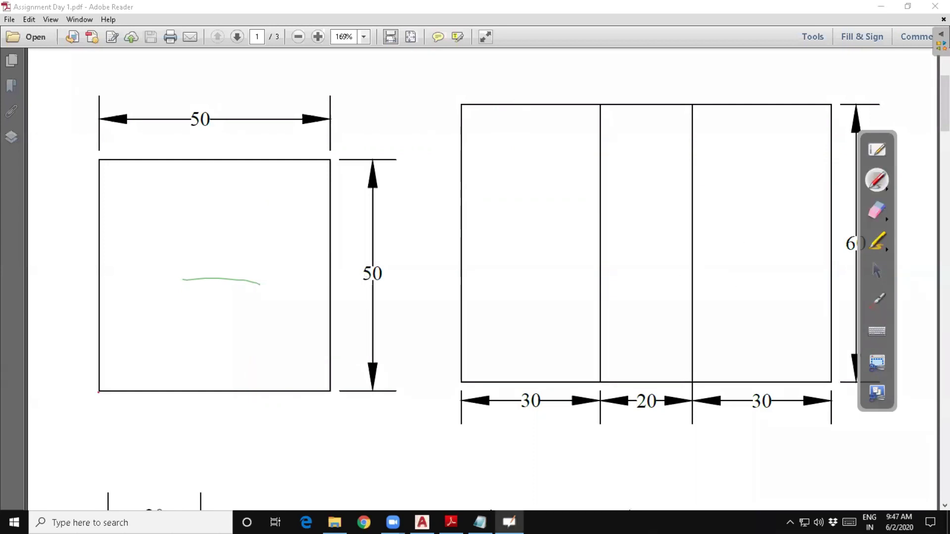
{"action": "left_click", "coordinate": [102, 383]}
{"action": "left_click_drag", "start_coordinate": [101, 385], "coordinate": [97, 393]}
Trace the square's four edges in red, then erase those traces and stop annotating.
{"action": "left_click_drag", "start_coordinate": [104, 423], "coordinate": [306, 430]}
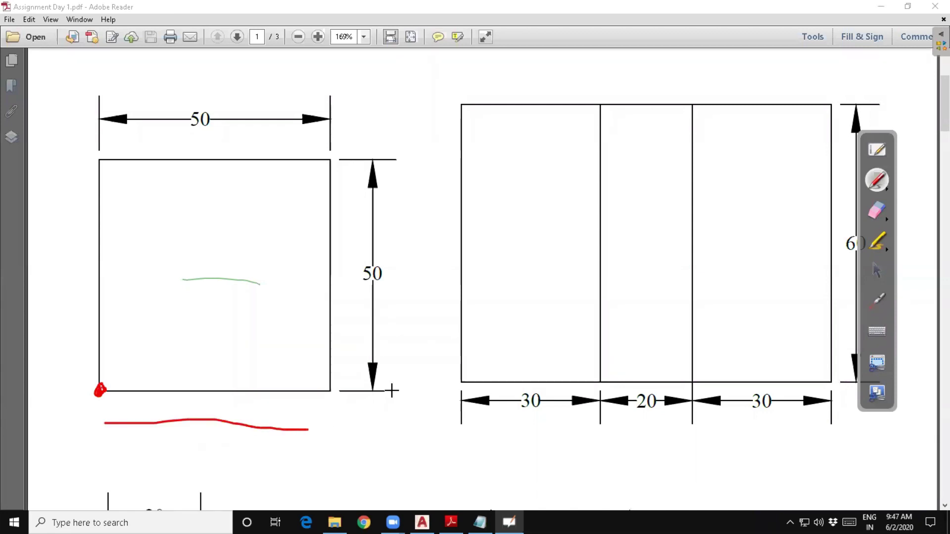
{"action": "left_click_drag", "start_coordinate": [394, 366], "coordinate": [389, 218]}
{"action": "left_click_drag", "start_coordinate": [296, 138], "coordinate": [176, 145]}
{"action": "left_click_drag", "start_coordinate": [76, 168], "coordinate": [60, 312]}
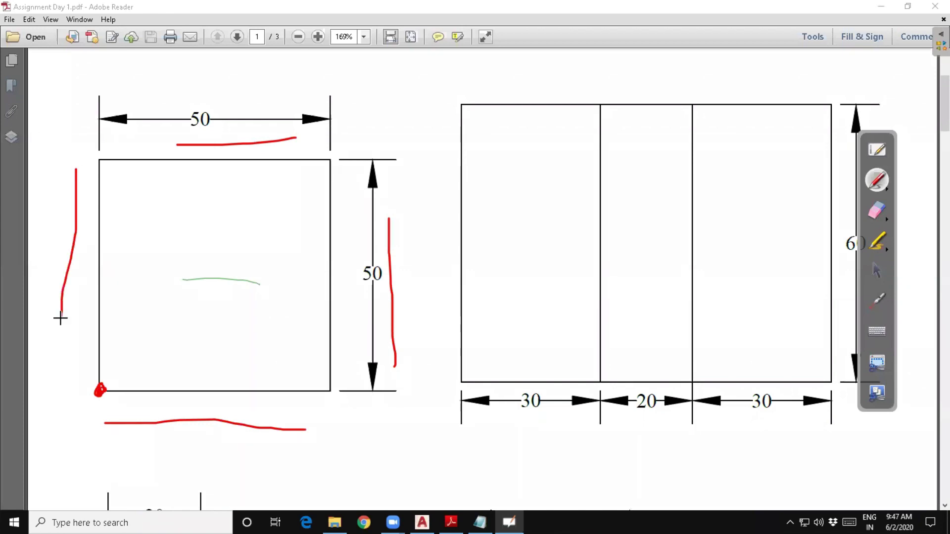
{"action": "left_click", "coordinate": [876, 210]}
{"action": "mouse_move", "coordinate": [187, 204]}
{"action": "left_mouse_down"}
{"action": "mouse_move", "coordinate": [67, 148]}
{"action": "mouse_move", "coordinate": [73, 276]}
{"action": "mouse_move", "coordinate": [432, 140]}
{"action": "mouse_move", "coordinate": [389, 408]}
{"action": "mouse_move", "coordinate": [134, 435]}
{"action": "left_mouse_up"}
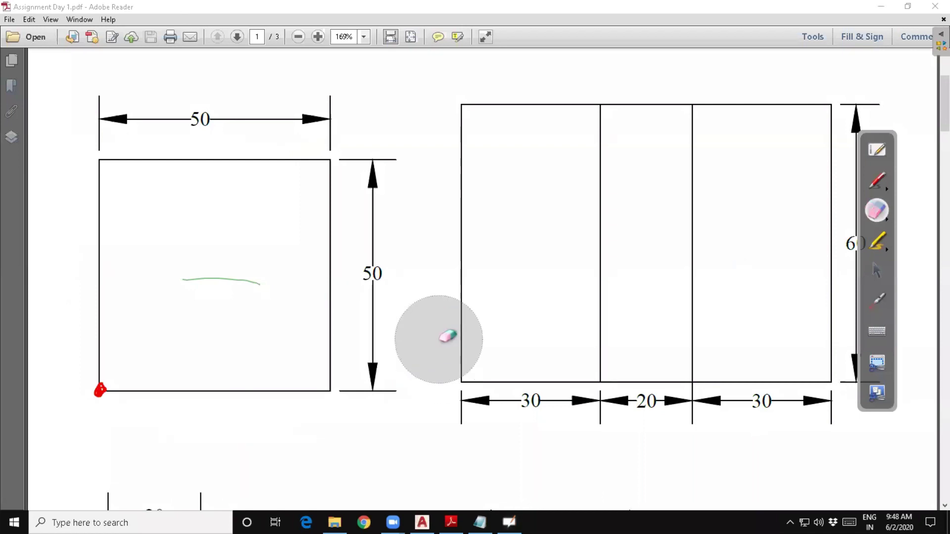
{"action": "left_click", "coordinate": [883, 272]}
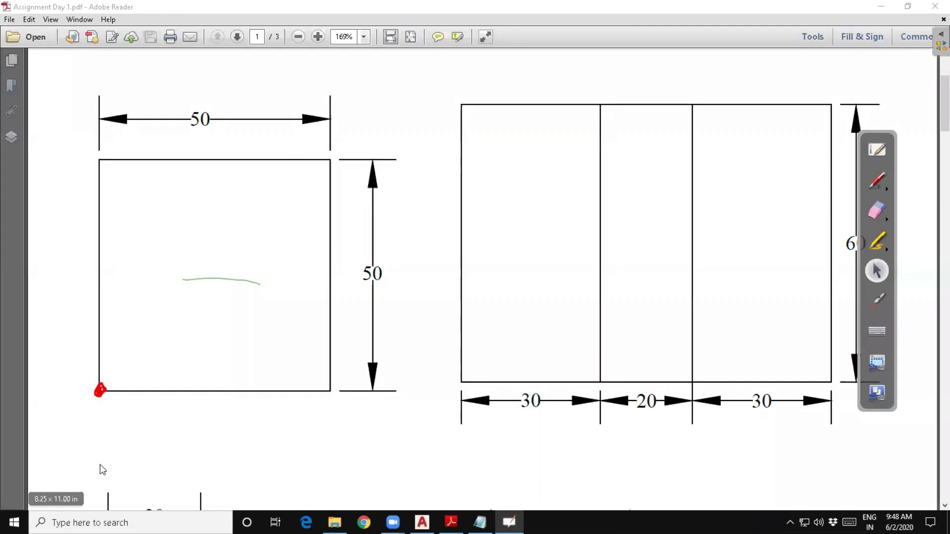
Open Notepad, widen its window and set the font to large Cooper Black.
{"action": "key", "text": "super"}
{"action": "type", "text": "not"}
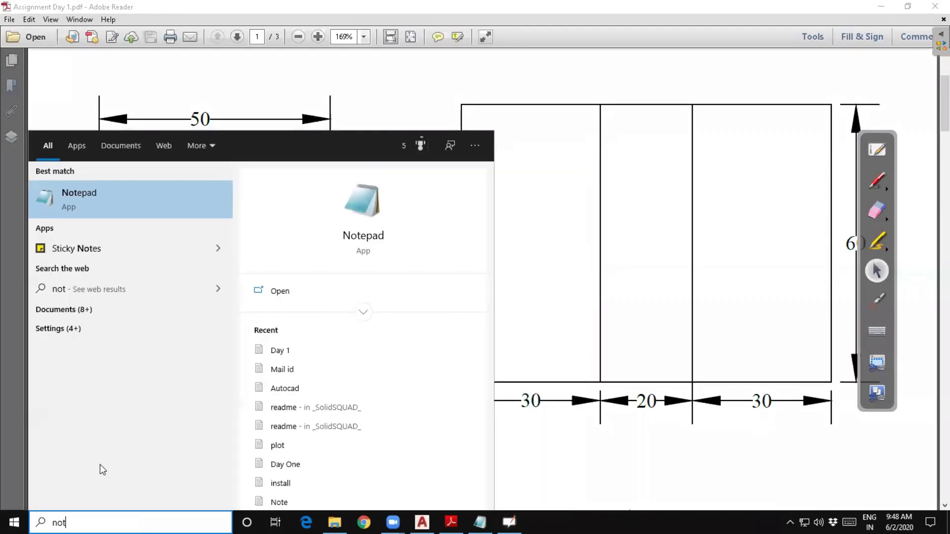
{"action": "key", "text": "Return"}
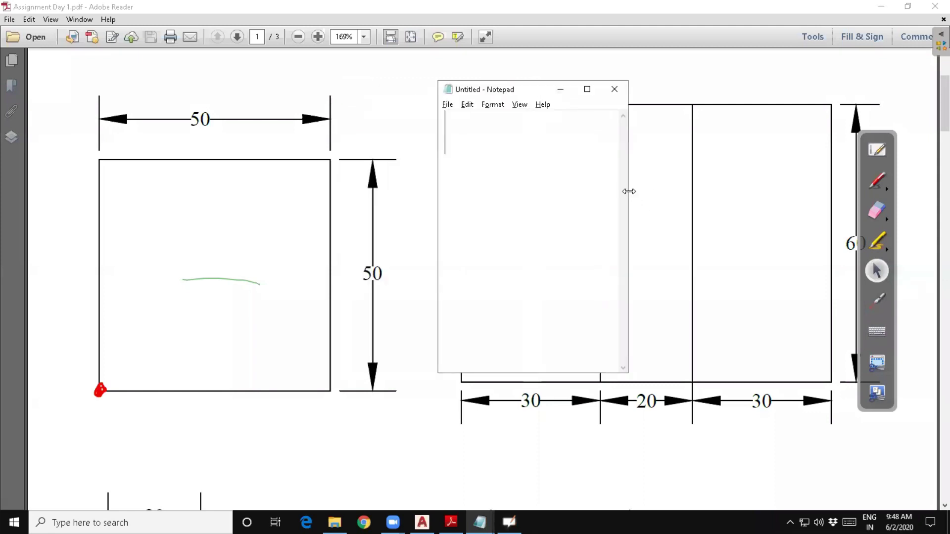
{"action": "left_click_drag", "start_coordinate": [629, 190], "coordinate": [738, 190]}
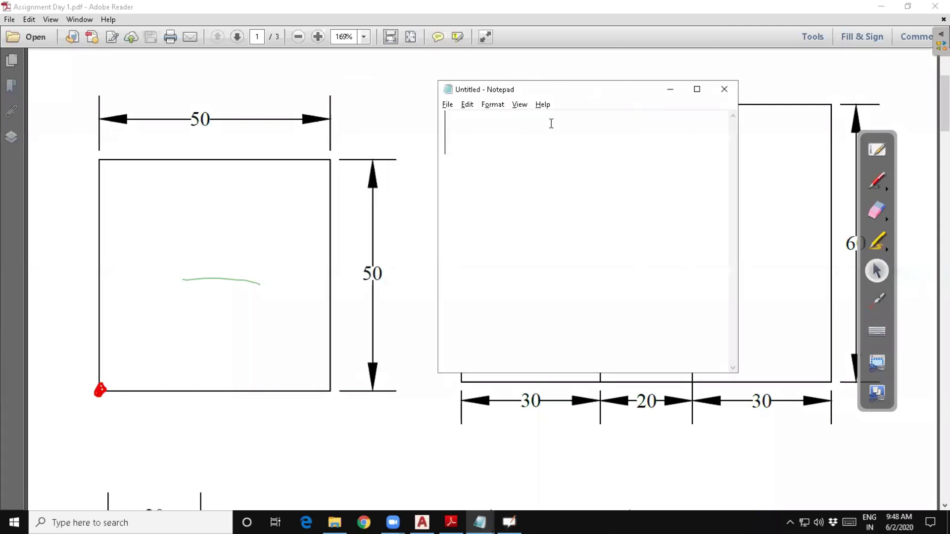
{"action": "left_click", "coordinate": [493, 105]}
{"action": "left_click", "coordinate": [503, 132]}
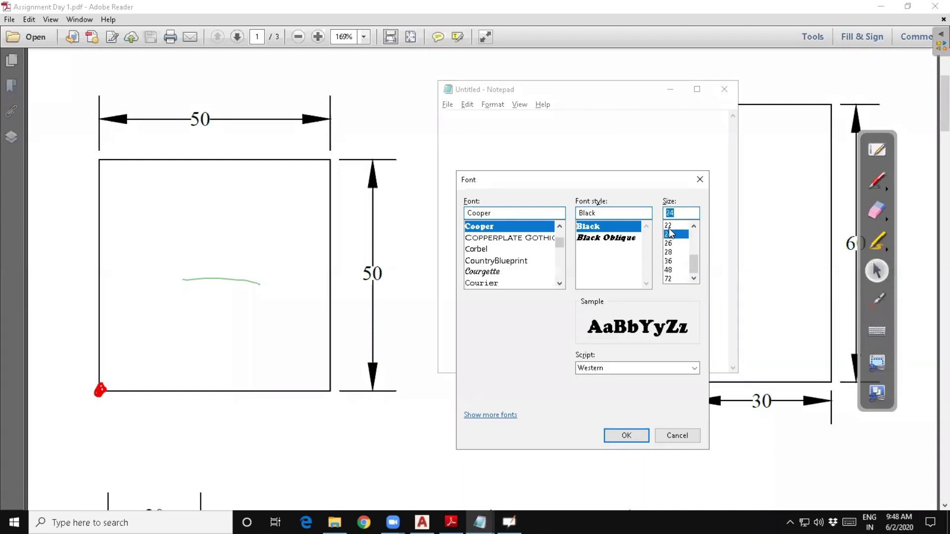
{"action": "left_click", "coordinate": [626, 436]}
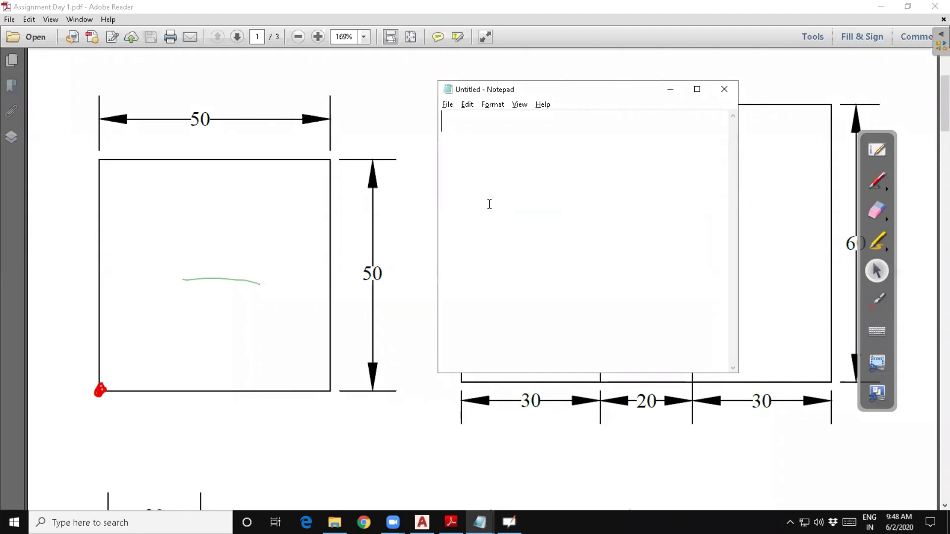
Write 'Start Point x,y' with '0,0' on the line below.
{"action": "type", "text": "Strat"}
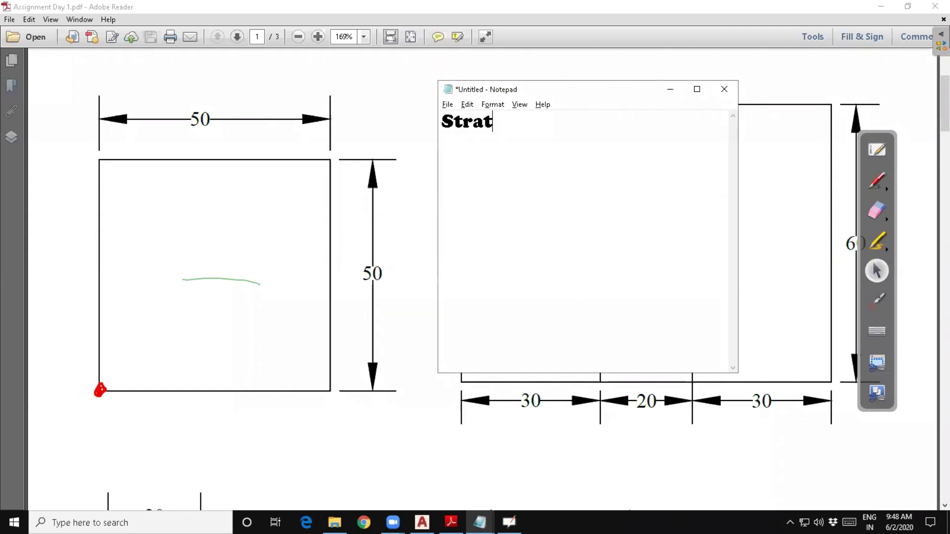
{"action": "key", "text": "BackSpace"}
{"action": "key", "text": "BackSpace"}
{"action": "key", "text": "BackSpace"}
{"action": "type", "text": "art Point "}
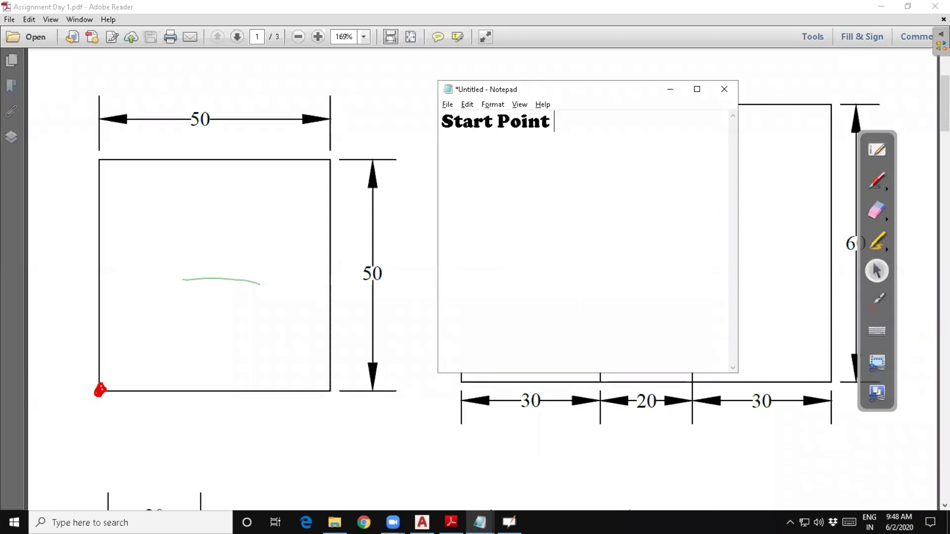
{"action": "type", "text": "x"}
{"action": "type", "text": ",y"}
{"action": "key", "text": "Return"}
{"action": "type", "text": "0,0"}
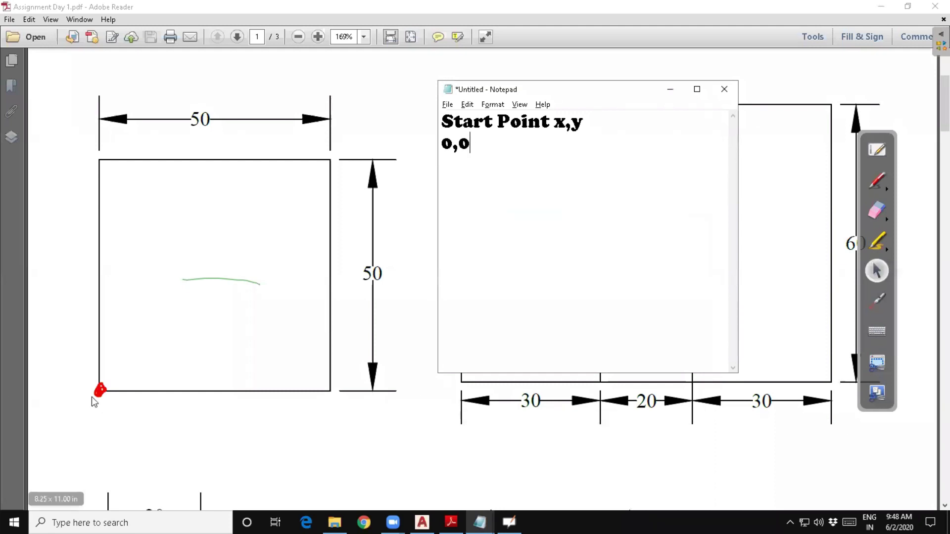
{"action": "left_click", "coordinate": [877, 180]}
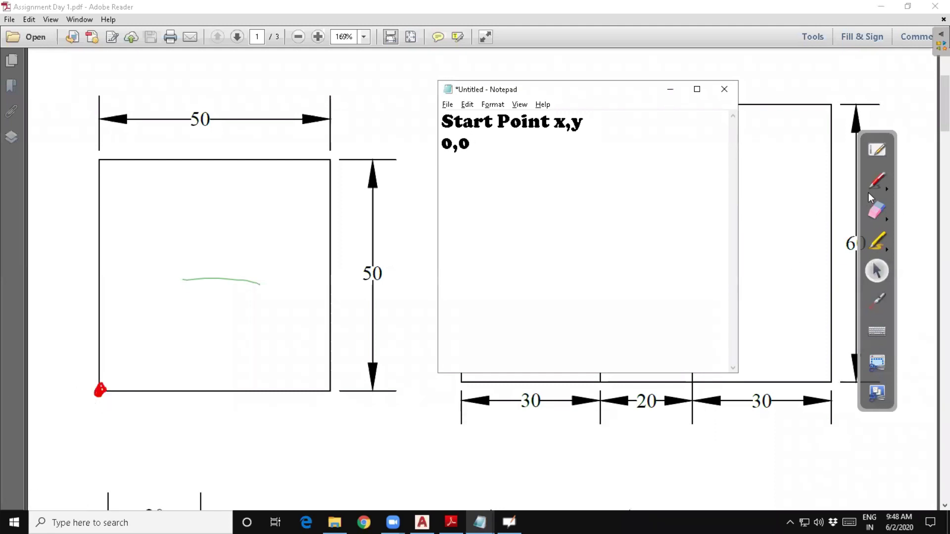
Mark the square's start point in red and number its corners 1–4.
{"action": "left_click_drag", "start_coordinate": [84, 413], "coordinate": [128, 416]}
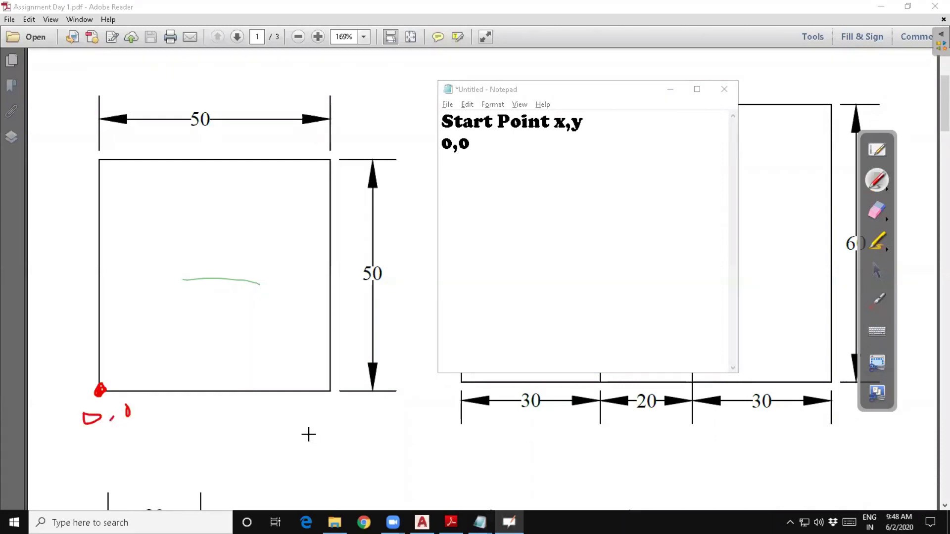
{"action": "left_click_drag", "start_coordinate": [330, 401], "coordinate": [328, 410]}
{"action": "mouse_move", "coordinate": [349, 154]}
{"action": "left_mouse_down"}
{"action": "mouse_move", "coordinate": [357, 167]}
{"action": "mouse_move", "coordinate": [385, 167]}
{"action": "left_mouse_up"}
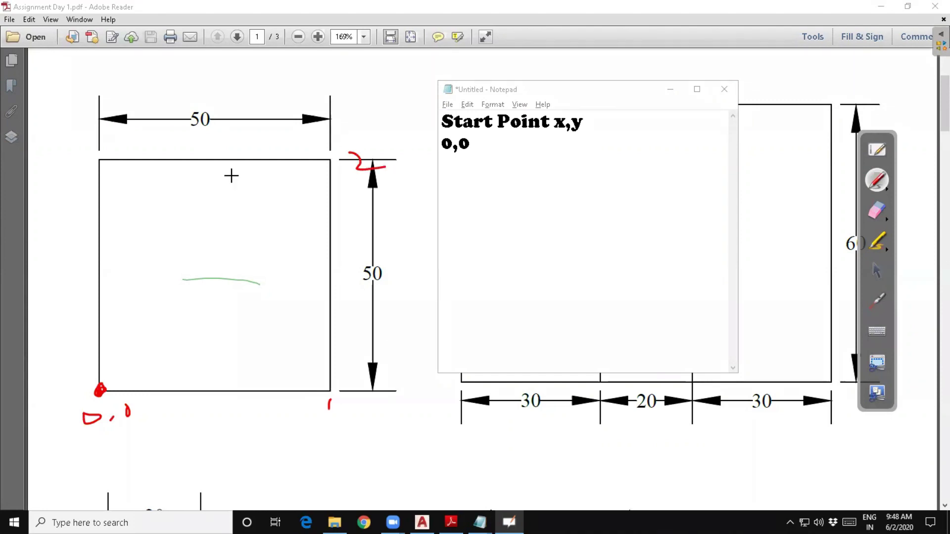
{"action": "left_click_drag", "start_coordinate": [89, 156], "coordinate": [94, 173]}
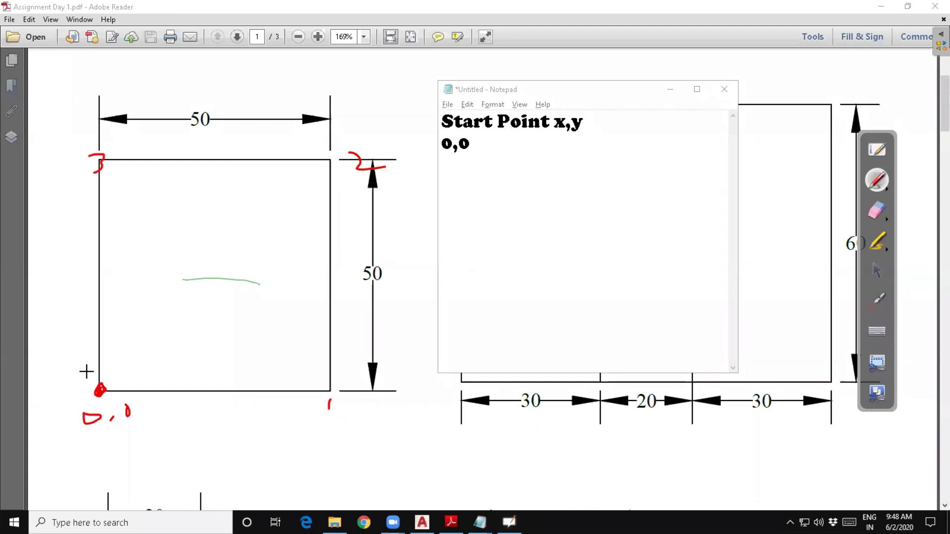
{"action": "left_click_drag", "start_coordinate": [70, 365], "coordinate": [77, 384]}
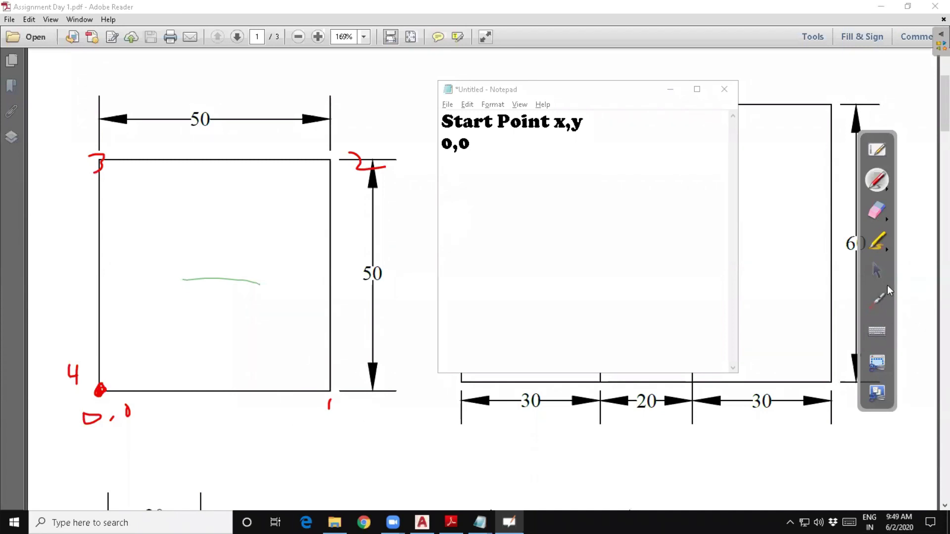
Add 50,0 to the notes and trace the square's bottom and right edges.
{"action": "left_click", "coordinate": [877, 271]}
{"action": "left_click", "coordinate": [481, 150]}
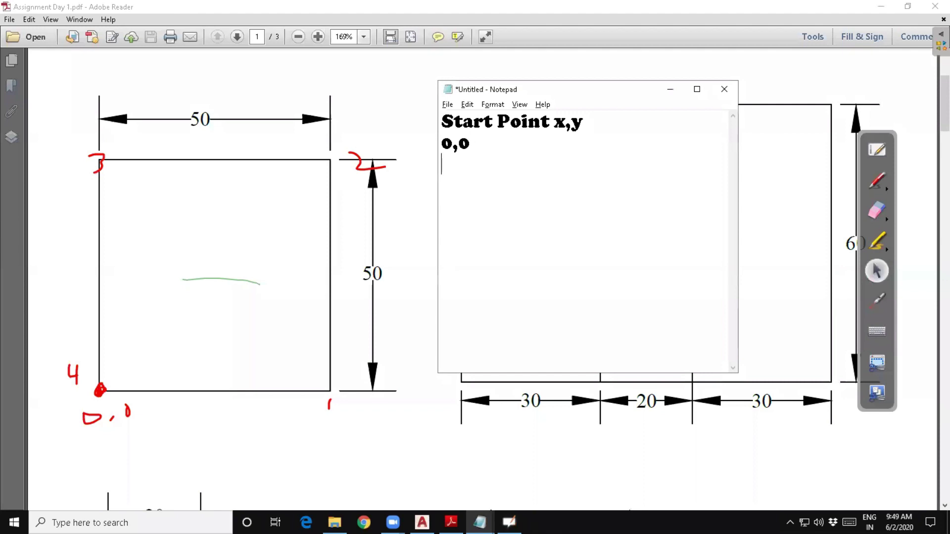
{"action": "type", "text": "50,"}
{"action": "type", "text": "0"}
{"action": "left_click", "coordinate": [876, 181]}
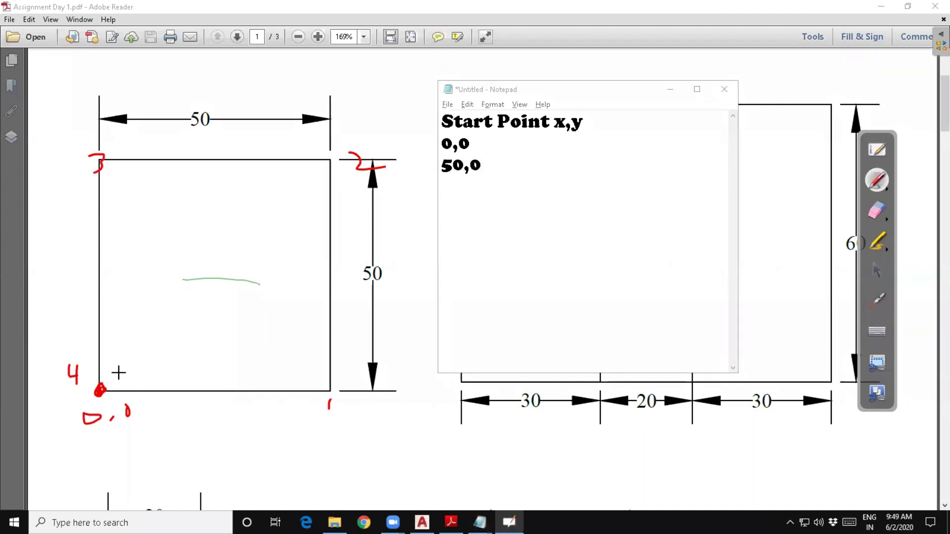
{"action": "left_click_drag", "start_coordinate": [106, 376], "coordinate": [304, 373]}
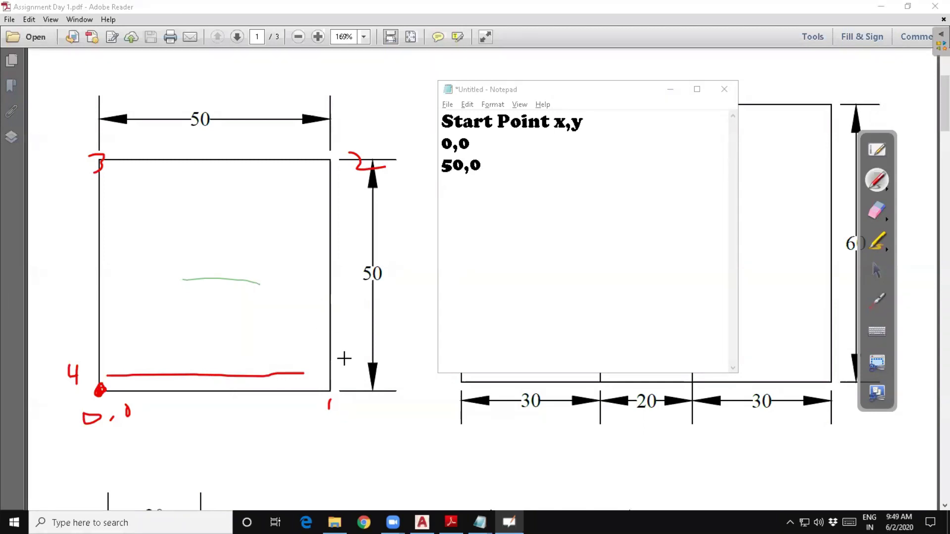
{"action": "left_click_drag", "start_coordinate": [341, 371], "coordinate": [343, 190]}
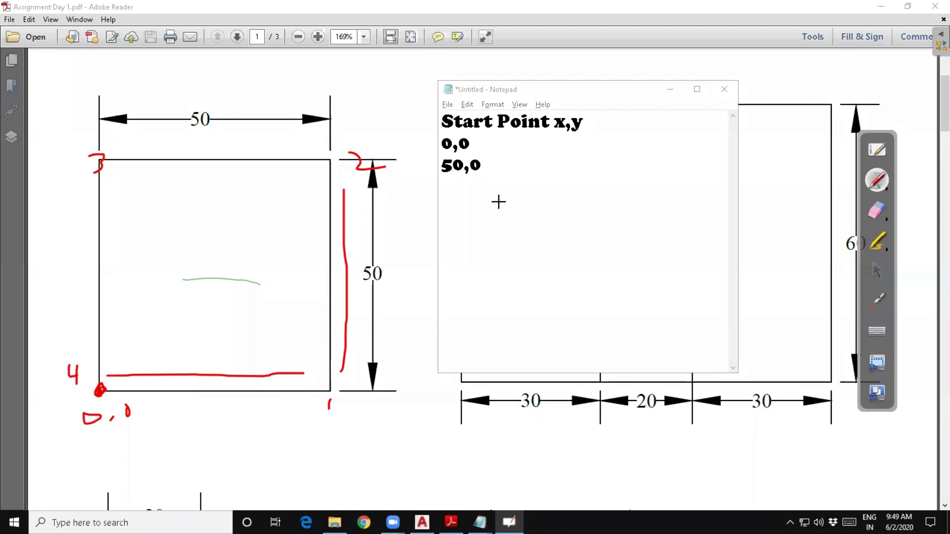
List 50,50 on a new line and sketch a red diagonal to that corner.
{"action": "left_click", "coordinate": [878, 273]}
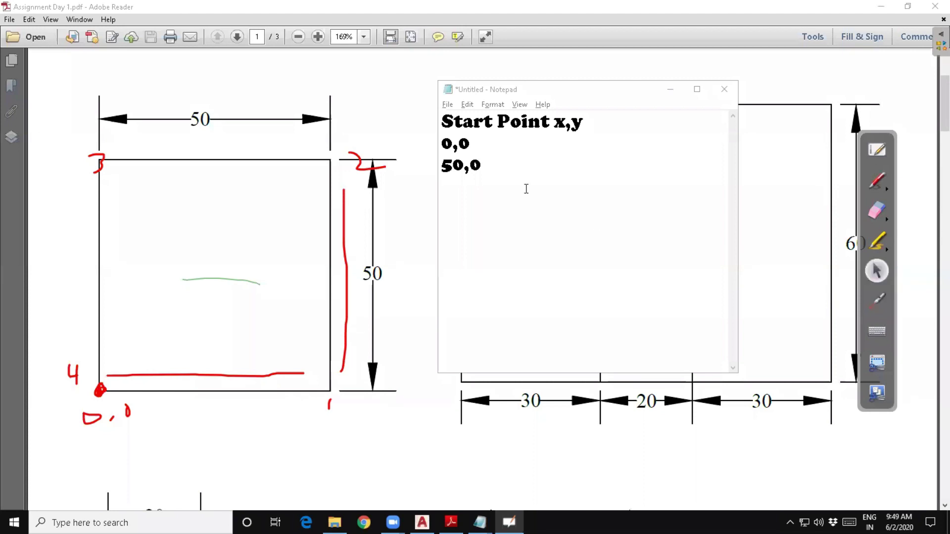
{"action": "left_click", "coordinate": [488, 166]}
{"action": "key", "text": "Return"}
{"action": "type", "text": "50,50"}
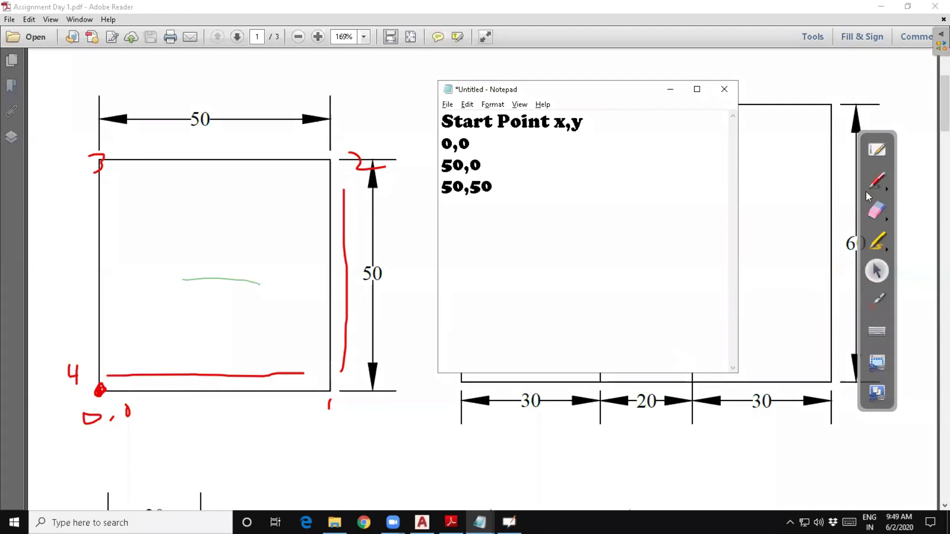
{"action": "left_click", "coordinate": [876, 180]}
{"action": "left_click_drag", "start_coordinate": [99, 390], "coordinate": [320, 160]}
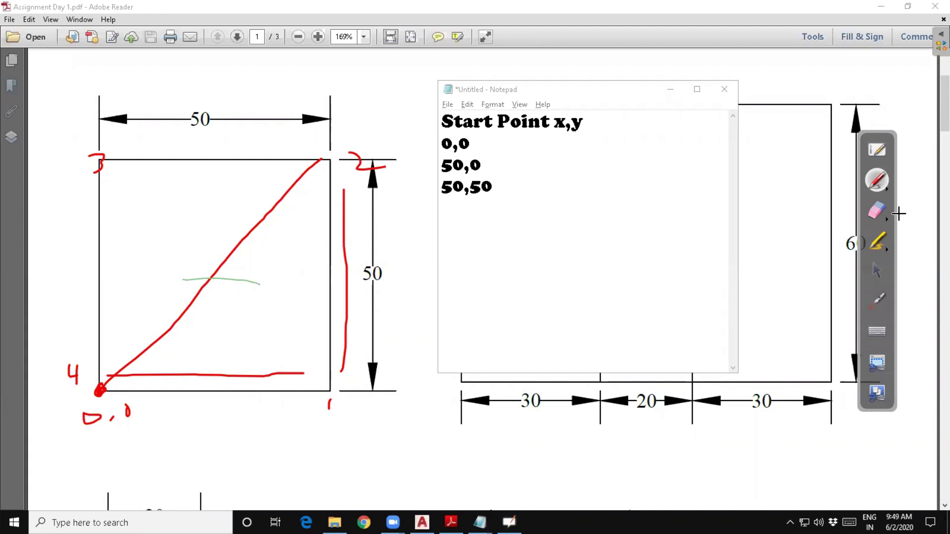
{"action": "left_click", "coordinate": [876, 210]}
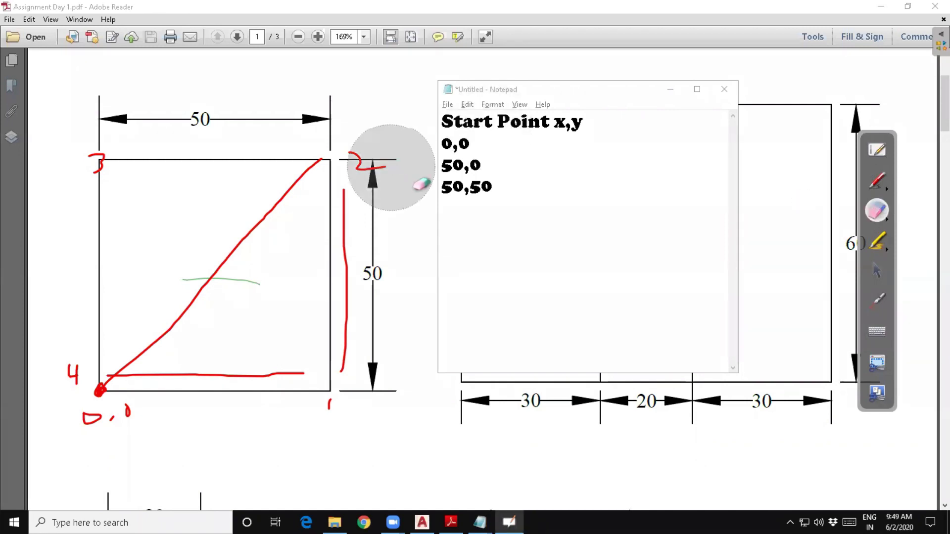
{"action": "left_click", "coordinate": [507, 186]}
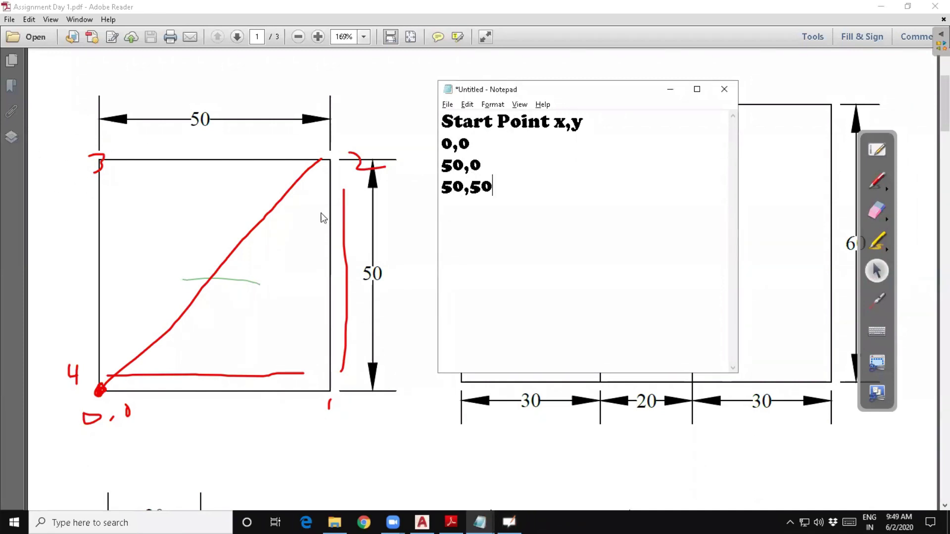
Add 0,50, trace the left edge in red, then close the list with 0,0.
{"action": "key", "text": "Return"}
{"action": "type", "text": "0,50"}
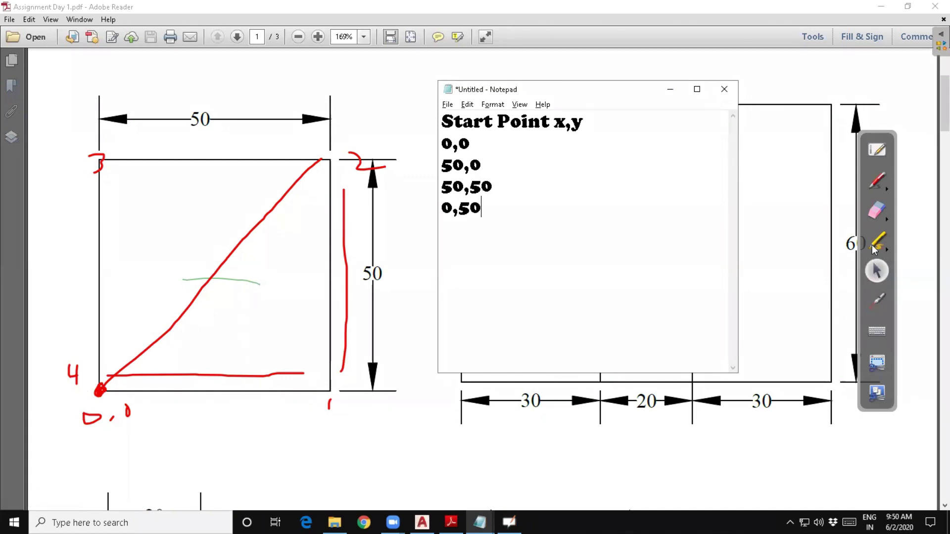
{"action": "left_click", "coordinate": [876, 181]}
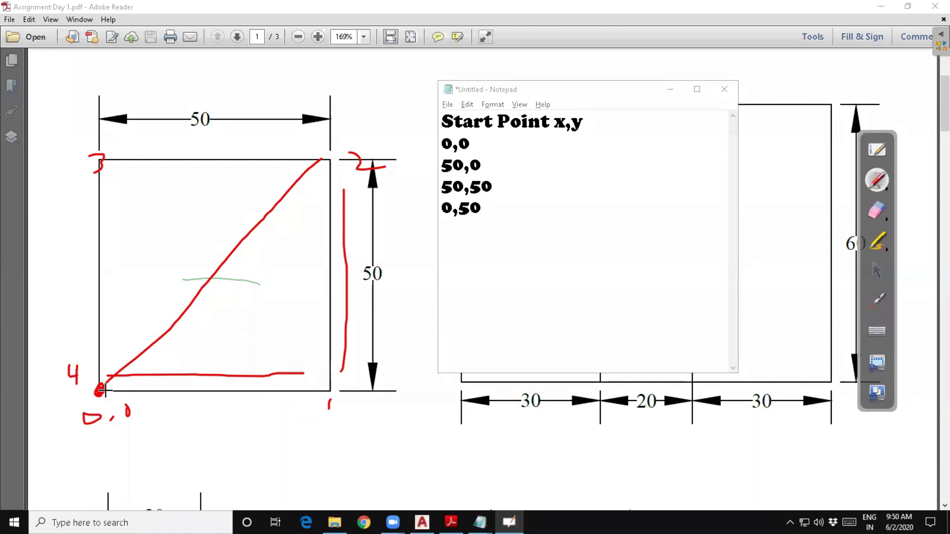
{"action": "left_click_drag", "start_coordinate": [102, 388], "coordinate": [109, 174]}
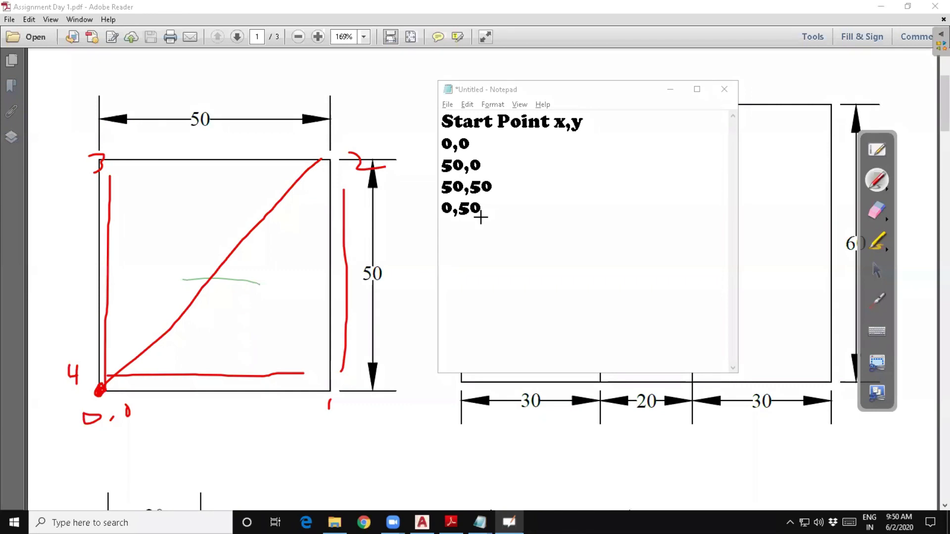
{"action": "left_click", "coordinate": [876, 210]}
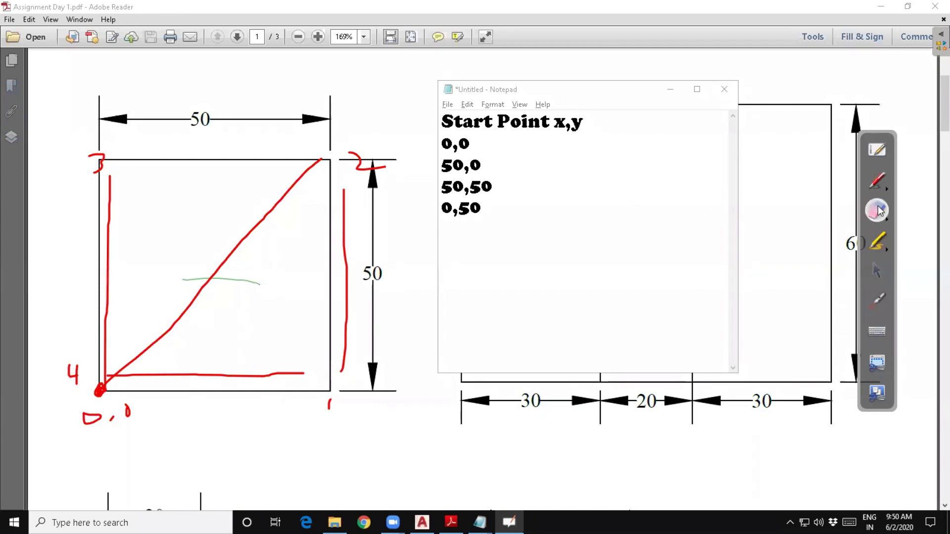
{"action": "left_click", "coordinate": [877, 270]}
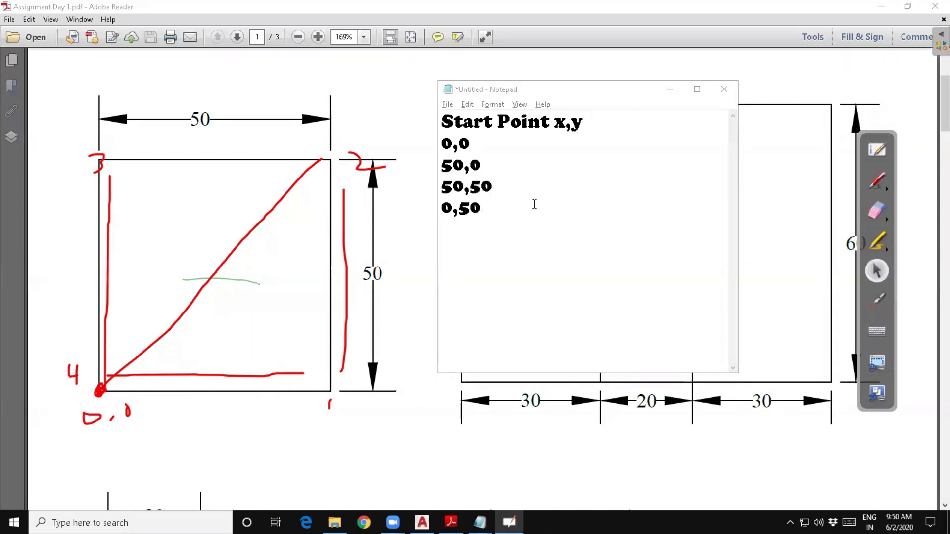
{"action": "left_click", "coordinate": [488, 205]}
{"action": "key", "text": "Return"}
{"action": "type", "text": "0,0"}
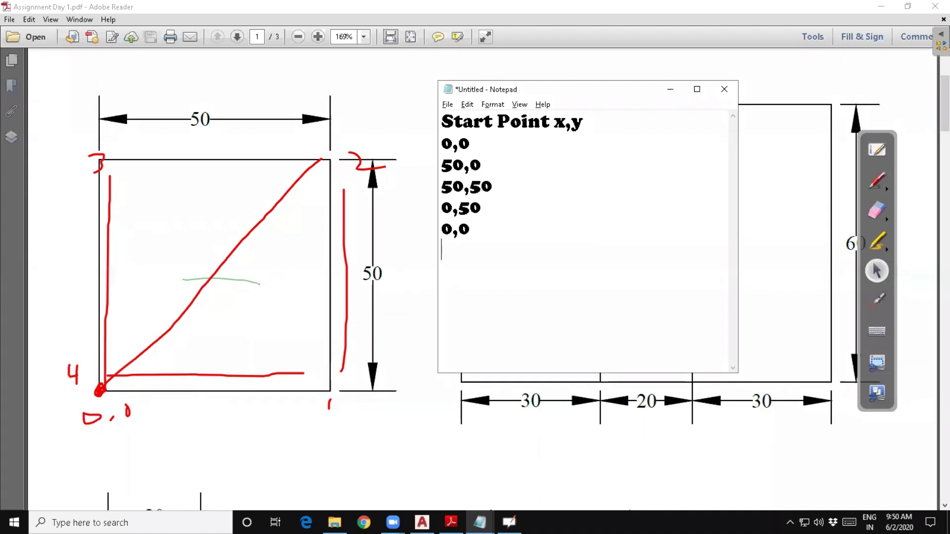
Erase the red ink markings from the square.
{"action": "scroll", "coordinate": [364, 302], "scroll_direction": "down", "scroll_amount": 3}
{"action": "scroll", "coordinate": [365, 303], "scroll_direction": "down", "scroll_amount": 1}
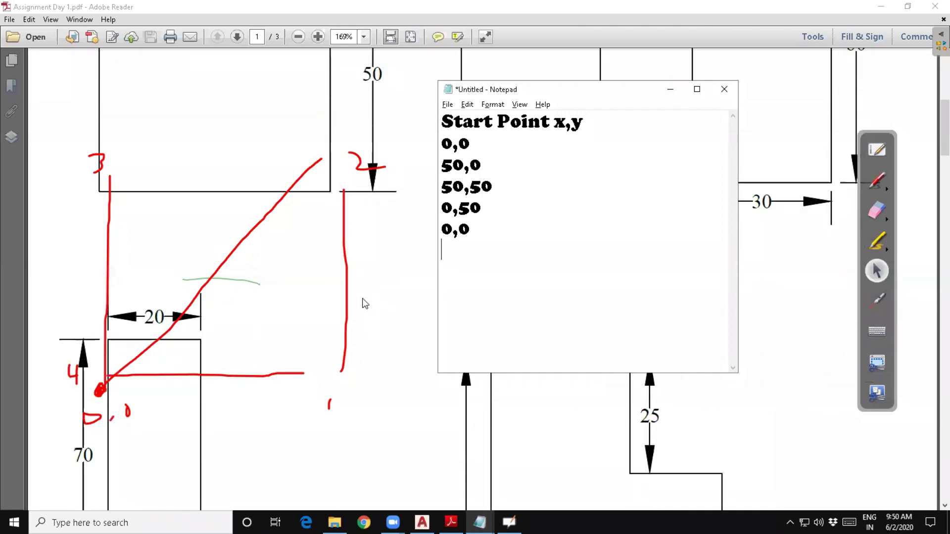
{"action": "scroll", "coordinate": [364, 303], "scroll_direction": "down", "scroll_amount": 1}
{"action": "left_click", "coordinate": [876, 210]}
{"action": "mouse_move", "coordinate": [271, 201]}
{"action": "left_mouse_down"}
{"action": "mouse_move", "coordinate": [76, 170]}
{"action": "mouse_move", "coordinate": [68, 414]}
{"action": "mouse_move", "coordinate": [332, 148]}
{"action": "mouse_move", "coordinate": [341, 252]}
{"action": "mouse_move", "coordinate": [128, 373]}
{"action": "left_mouse_up"}
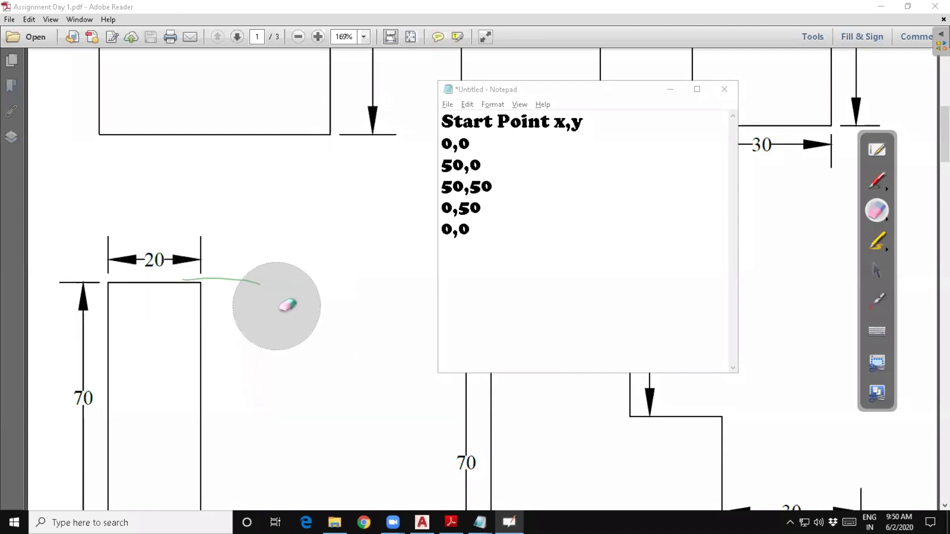
{"action": "left_click", "coordinate": [877, 271]}
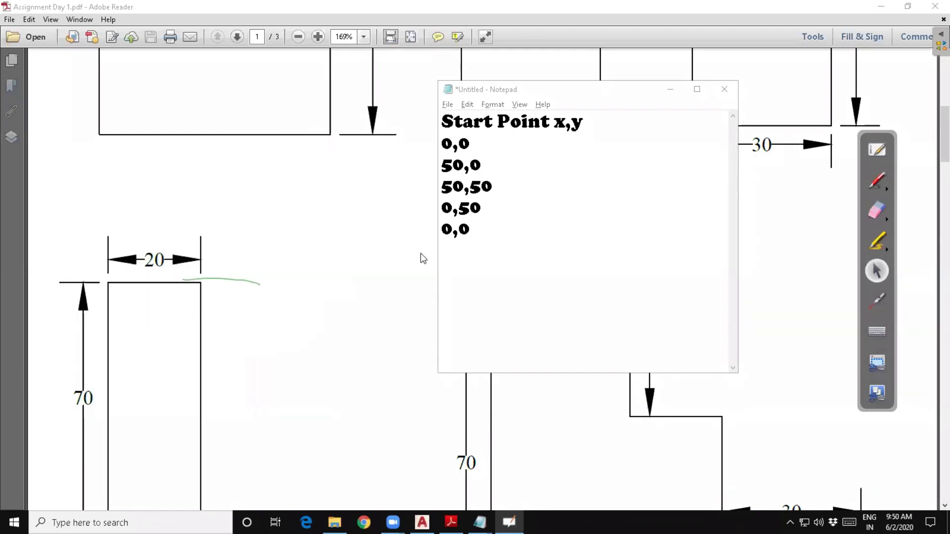
Scroll down to the L-shape and move the Notepad notes off it.
{"action": "scroll", "coordinate": [260, 276], "scroll_direction": "down", "scroll_amount": 2}
{"action": "scroll", "coordinate": [260, 276], "scroll_direction": "down", "scroll_amount": 1}
{"action": "scroll", "coordinate": [260, 276], "scroll_direction": "down", "scroll_amount": 1}
{"action": "scroll", "coordinate": [260, 276], "scroll_direction": "down", "scroll_amount": 1}
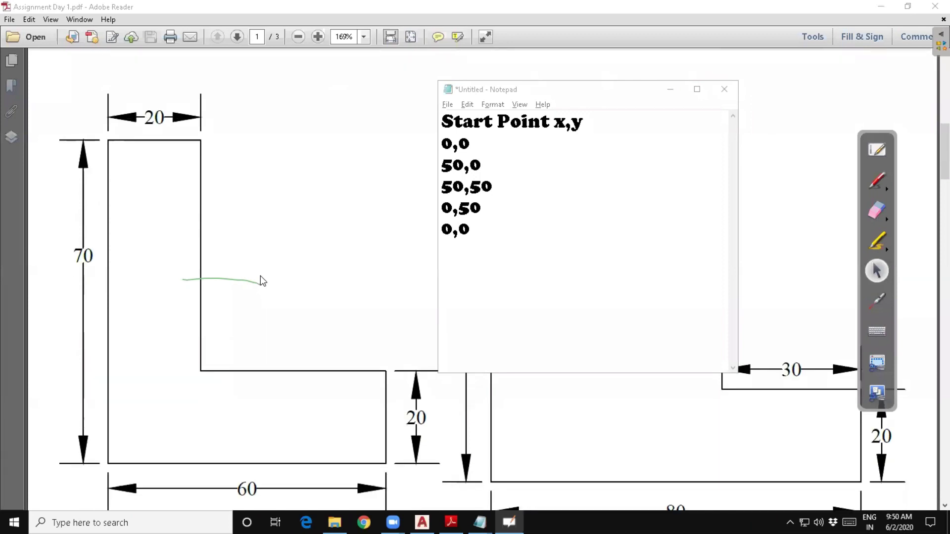
{"action": "scroll", "coordinate": [261, 277], "scroll_direction": "down", "scroll_amount": 1}
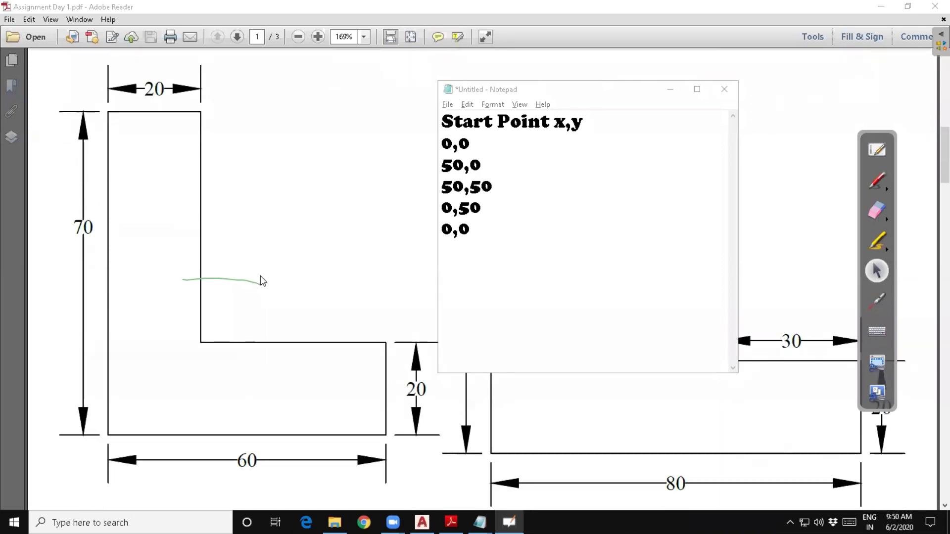
{"action": "left_click", "coordinate": [632, 101]}
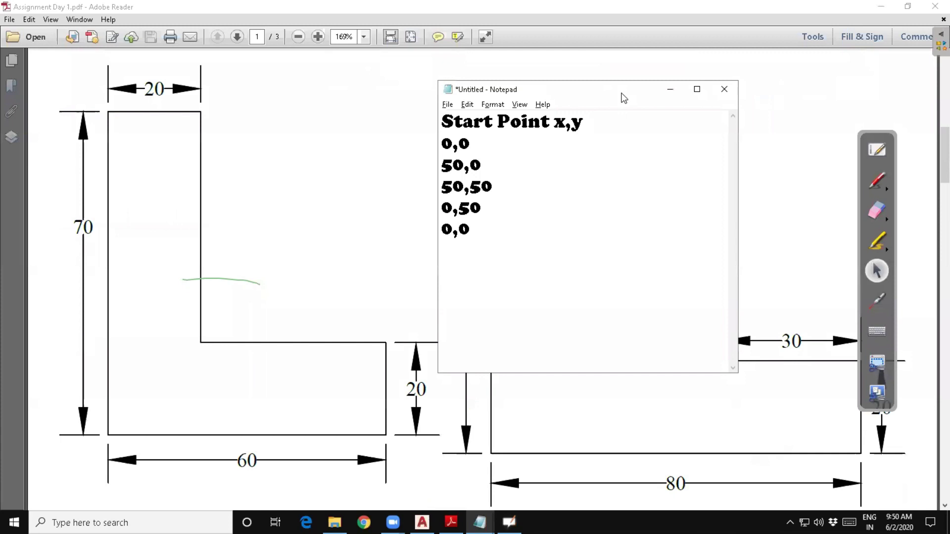
{"action": "left_click_drag", "start_coordinate": [623, 96], "coordinate": [716, 79]}
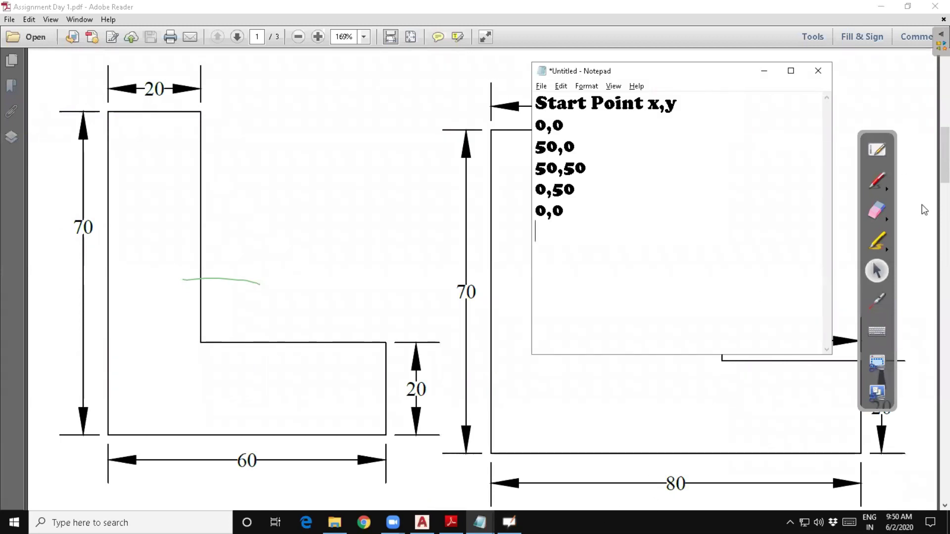
Circle the 60, 20, 20 and 70 dimensions in red and dot the bottom-left start corner.
{"action": "left_click", "coordinate": [875, 181]}
{"action": "mouse_move", "coordinate": [277, 453]}
{"action": "left_mouse_down"}
{"action": "mouse_move", "coordinate": [234, 441]}
{"action": "mouse_move", "coordinate": [272, 485]}
{"action": "left_mouse_up"}
{"action": "mouse_move", "coordinate": [399, 380]}
{"action": "left_mouse_down"}
{"action": "mouse_move", "coordinate": [399, 402]}
{"action": "mouse_move", "coordinate": [391, 376]}
{"action": "left_mouse_up"}
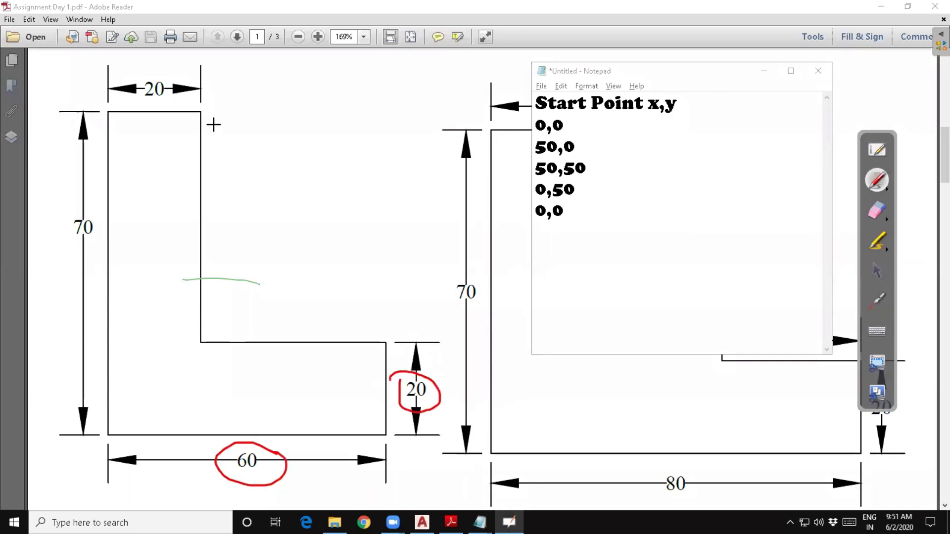
{"action": "mouse_move", "coordinate": [143, 102]}
{"action": "left_mouse_down"}
{"action": "mouse_move", "coordinate": [170, 102]}
{"action": "mouse_move", "coordinate": [121, 57]}
{"action": "mouse_move", "coordinate": [149, 102]}
{"action": "left_mouse_up"}
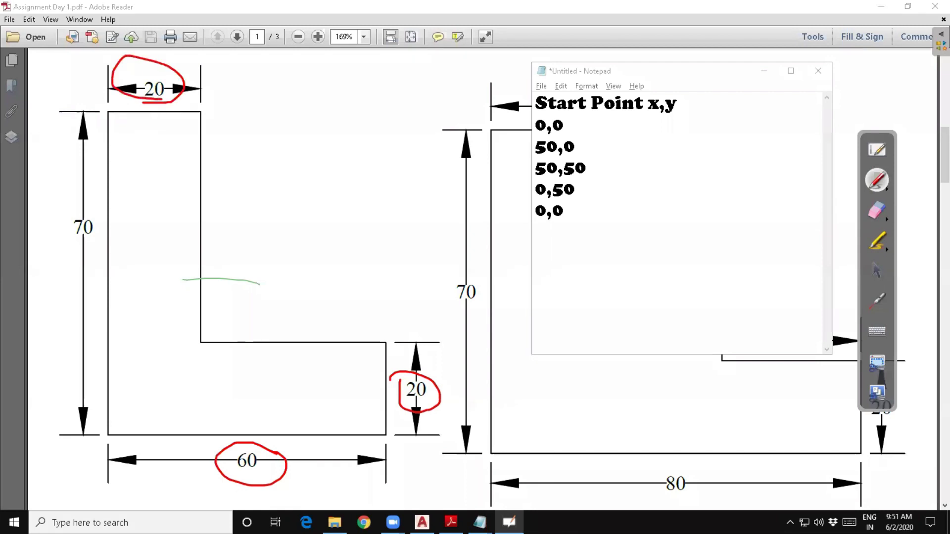
{"action": "mouse_move", "coordinate": [73, 199]}
{"action": "left_mouse_down"}
{"action": "mouse_move", "coordinate": [65, 248]}
{"action": "mouse_move", "coordinate": [101, 203]}
{"action": "mouse_move", "coordinate": [67, 196]}
{"action": "left_mouse_up"}
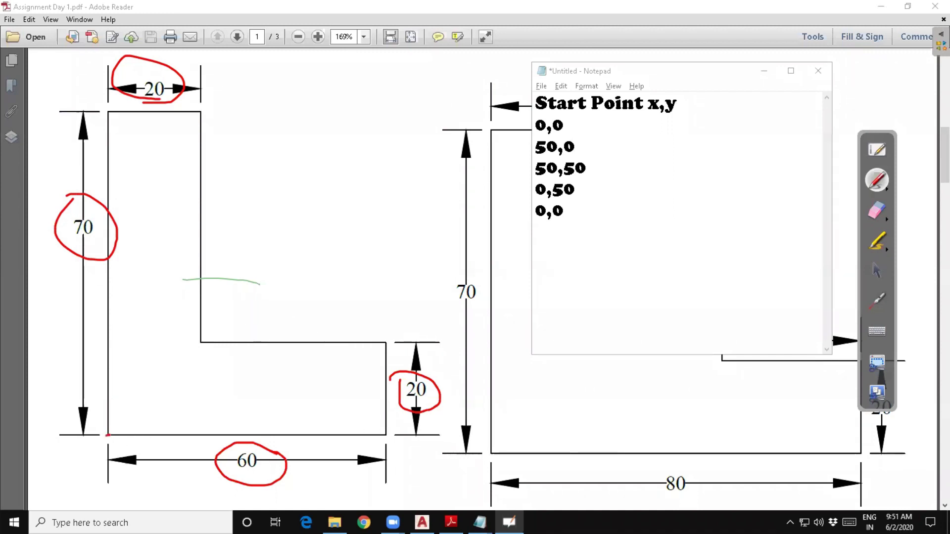
{"action": "mouse_move", "coordinate": [110, 435]}
{"action": "left_mouse_down"}
{"action": "mouse_move", "coordinate": [99, 432]}
{"action": "mouse_move", "coordinate": [102, 440]}
{"action": "left_mouse_up"}
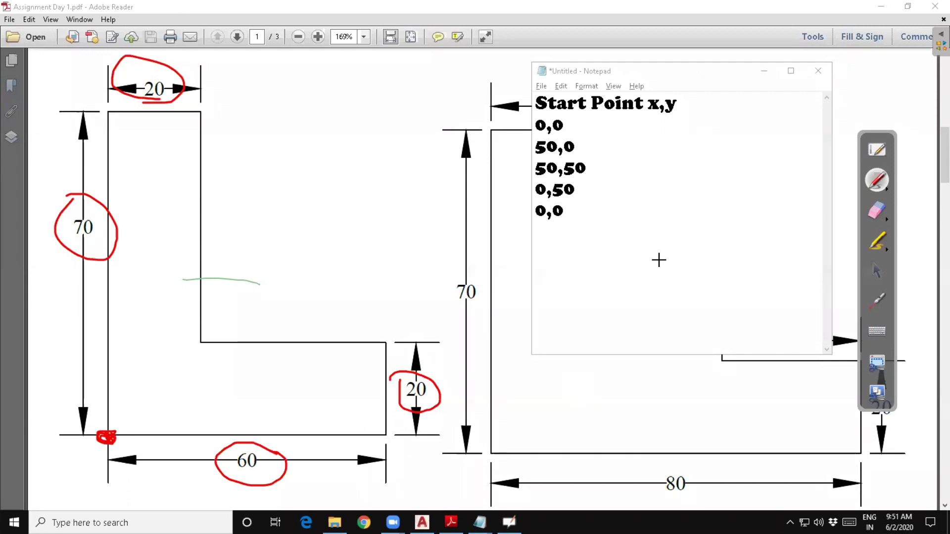
Start a new block in the notes with an x,y heading and 0,0.
{"action": "left_click", "coordinate": [876, 270]}
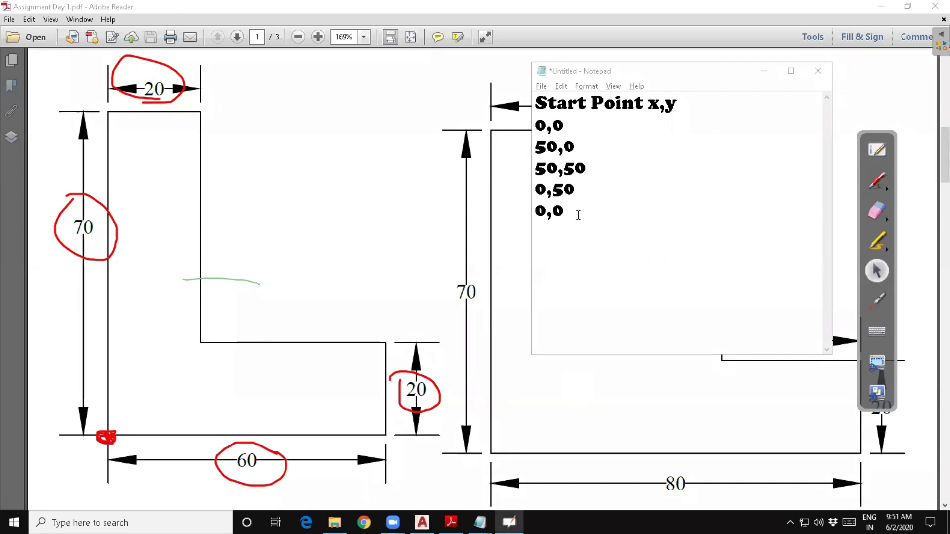
{"action": "left_click", "coordinate": [576, 215]}
{"action": "key", "text": "Return"}
{"action": "key", "text": "Return"}
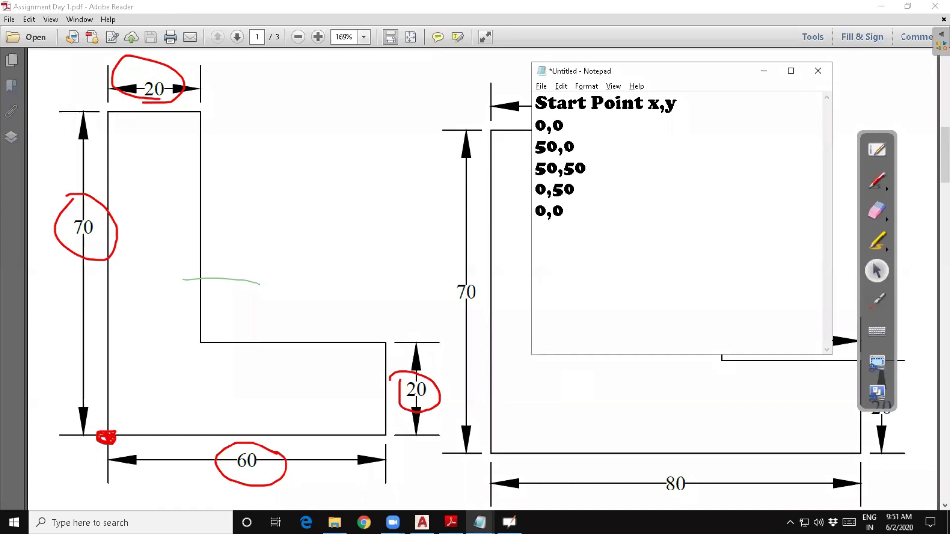
{"action": "type", "text": "x,y "}
{"action": "type", "text": "0,"}
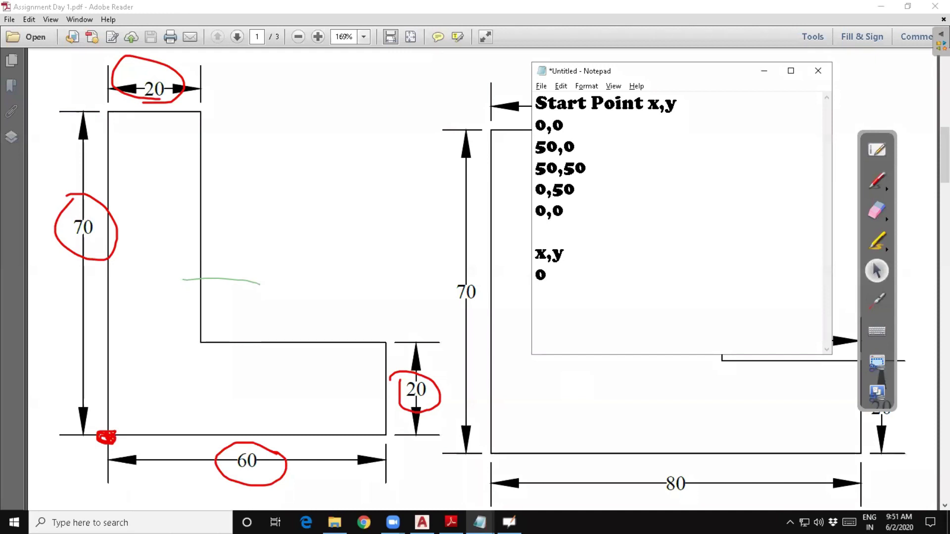
{"action": "type", "text": "0"}
Number the L-shape's corners 2 to 5 in red and mark the origin corner.
{"action": "left_click", "coordinate": [878, 184]}
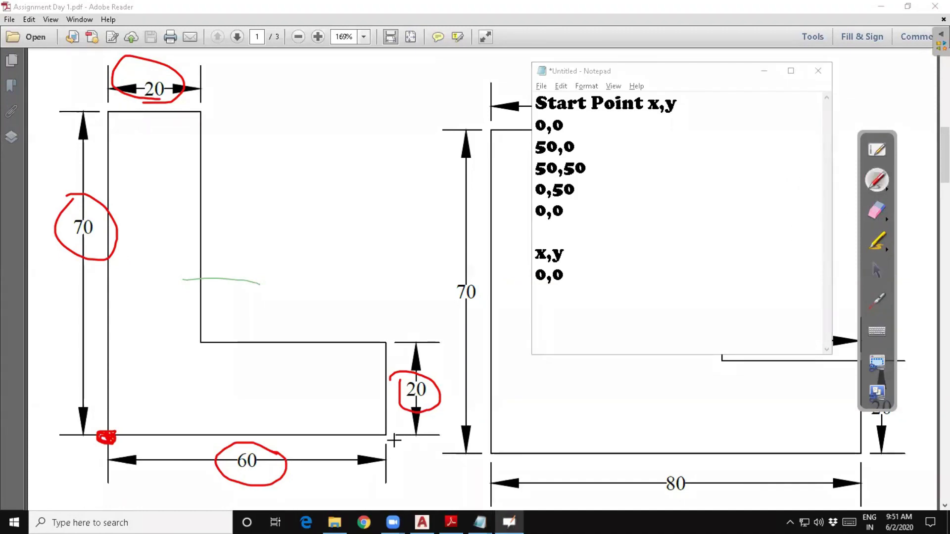
{"action": "left_click_drag", "start_coordinate": [390, 330], "coordinate": [413, 342]}
{"action": "mouse_move", "coordinate": [181, 340]}
{"action": "left_mouse_down"}
{"action": "mouse_move", "coordinate": [196, 347]}
{"action": "mouse_move", "coordinate": [183, 360]}
{"action": "left_mouse_up"}
{"action": "mouse_move", "coordinate": [207, 108]}
{"action": "left_mouse_down"}
{"action": "mouse_move", "coordinate": [224, 115]}
{"action": "mouse_move", "coordinate": [226, 160]}
{"action": "left_mouse_up"}
{"action": "left_click_drag", "start_coordinate": [96, 99], "coordinate": [83, 109]}
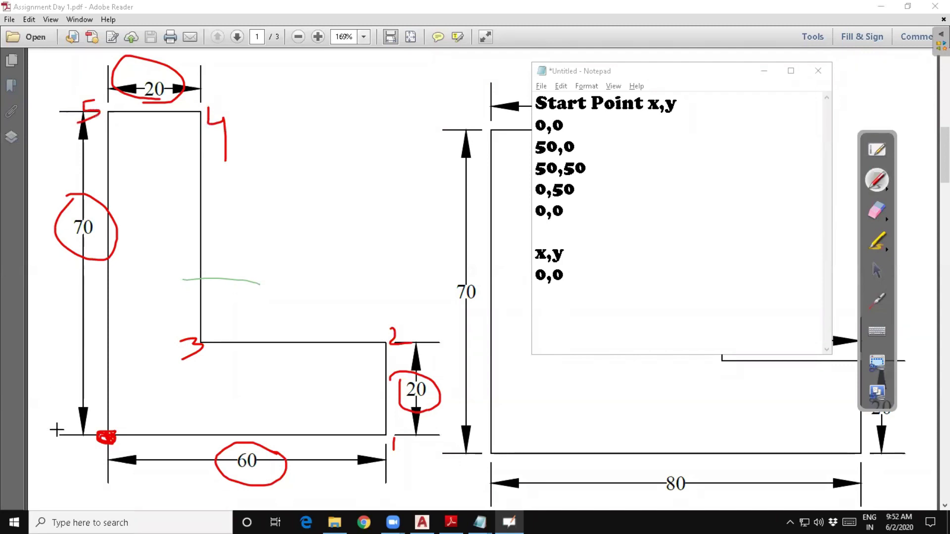
{"action": "mouse_move", "coordinate": [60, 435]}
{"action": "left_mouse_down"}
{"action": "mouse_move", "coordinate": [75, 442]}
{"action": "mouse_move", "coordinate": [60, 451]}
{"action": "left_mouse_up"}
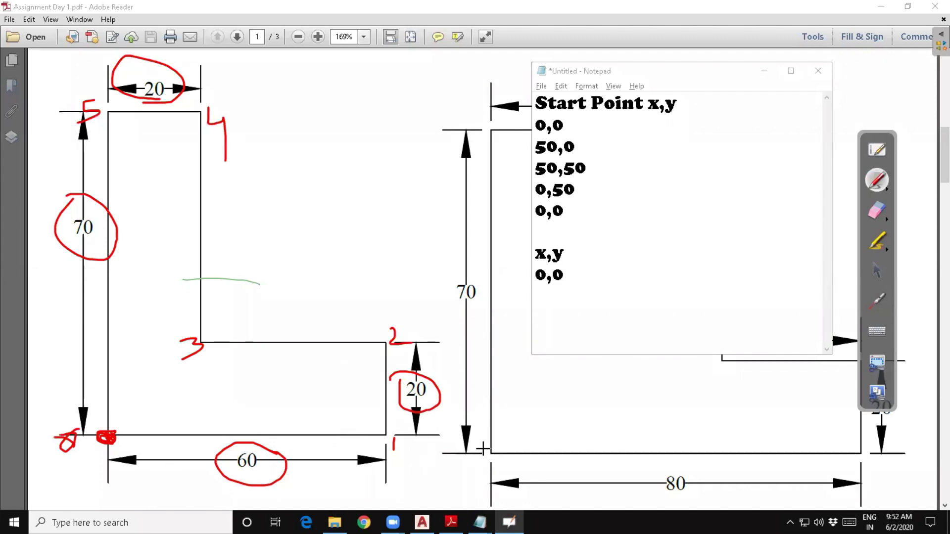
Add 60,0 and 60,20 on new lines under 0,0.
{"action": "left_click", "coordinate": [876, 270]}
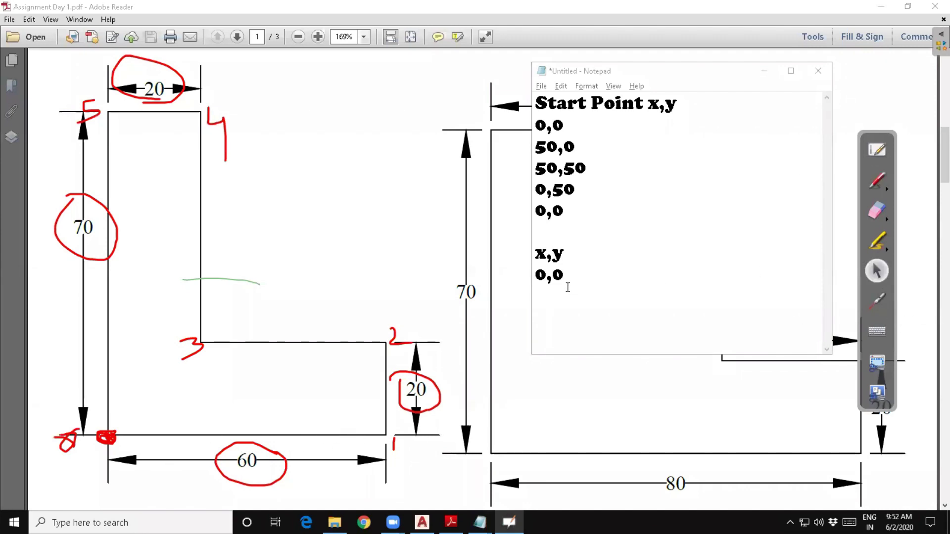
{"action": "left_click", "coordinate": [617, 307]}
{"action": "key", "text": "Return"}
{"action": "type", "text": "60,0"}
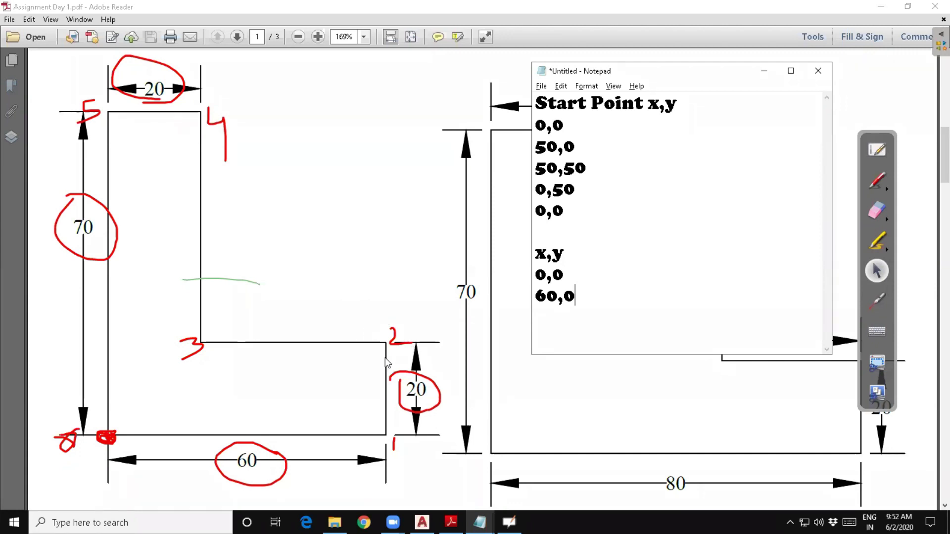
{"action": "key", "text": "Return"}
{"action": "type", "text": "60,2"}
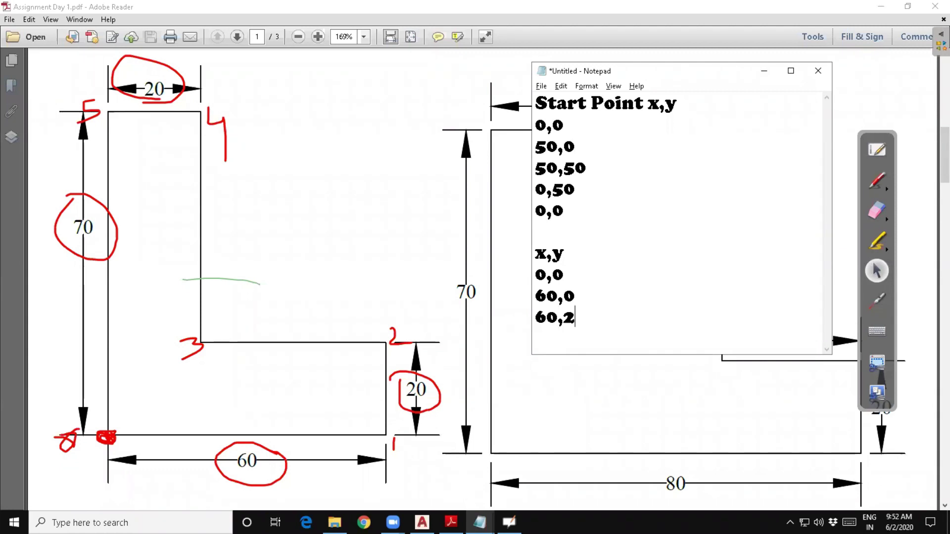
{"action": "type", "text": "0"}
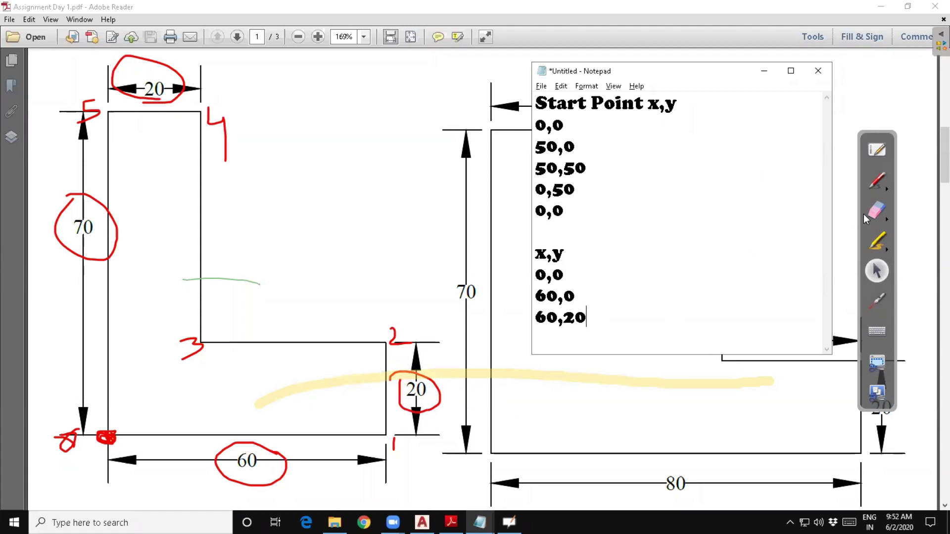
Draw a red line from the origin to corner 2, erasing and redrawing it cleanly.
{"action": "left_click", "coordinate": [874, 182]}
{"action": "left_click_drag", "start_coordinate": [107, 436], "coordinate": [367, 349]}
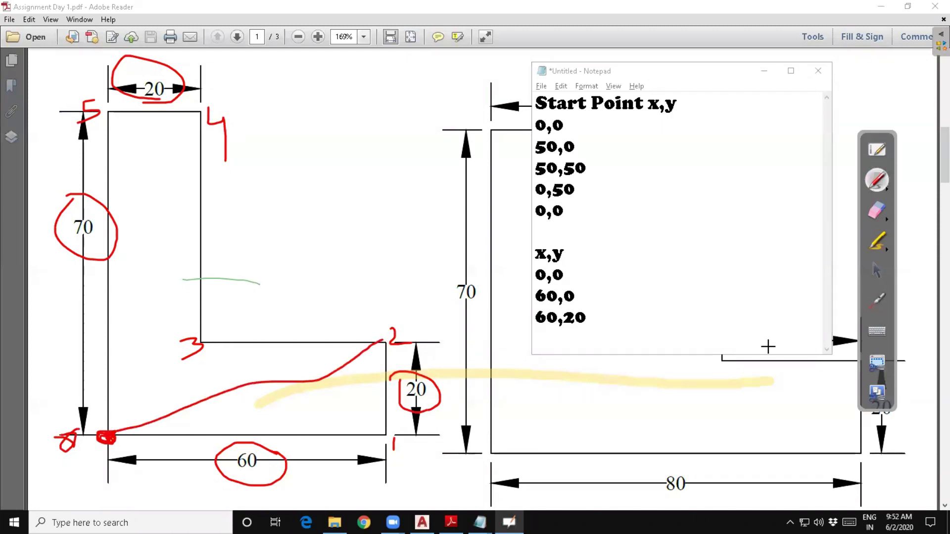
{"action": "left_click", "coordinate": [876, 210]}
{"action": "mouse_move", "coordinate": [117, 88]}
{"action": "left_mouse_down"}
{"action": "mouse_move", "coordinate": [144, 89]}
{"action": "mouse_move", "coordinate": [149, 50]}
{"action": "mouse_move", "coordinate": [123, 212]}
{"action": "mouse_move", "coordinate": [95, 247]}
{"action": "left_mouse_up"}
{"action": "left_click_drag", "start_coordinate": [121, 424], "coordinate": [335, 333]}
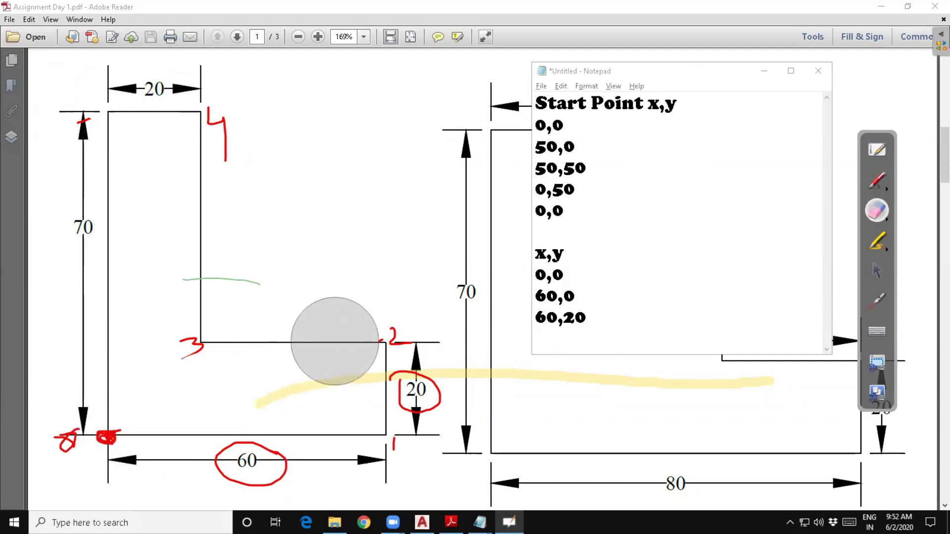
{"action": "left_click", "coordinate": [876, 181]}
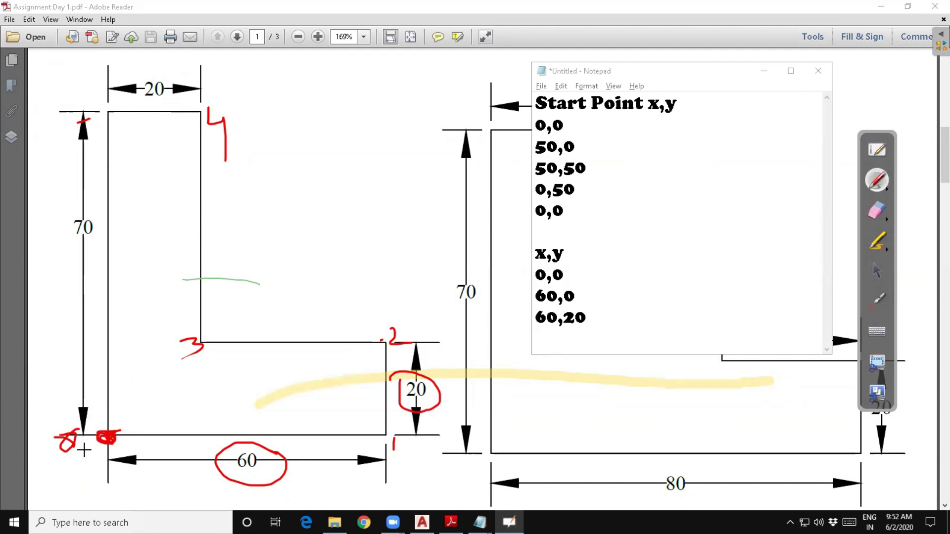
{"action": "left_click_drag", "start_coordinate": [105, 436], "coordinate": [384, 340]}
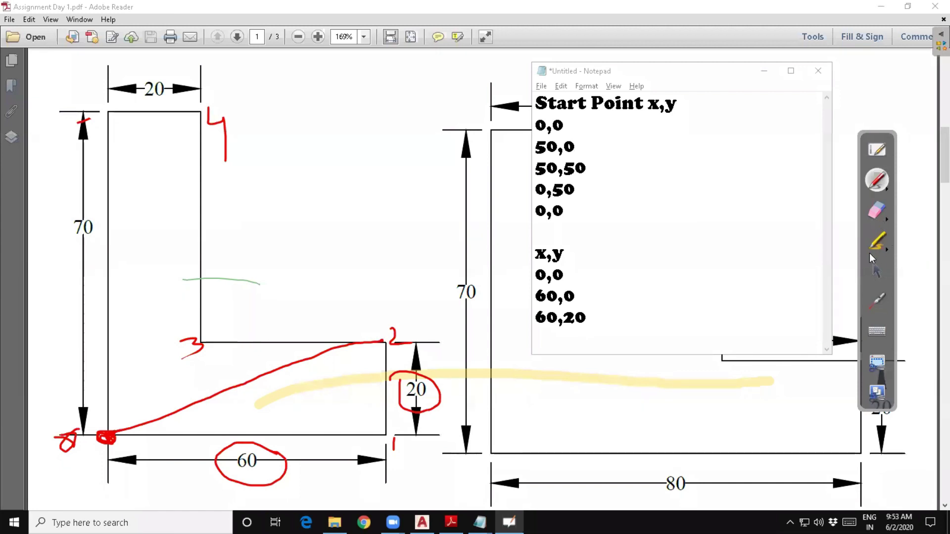
Sketch red strokes from the origin toward corner 3 and along the bottom edge.
{"action": "left_click", "coordinate": [873, 268]}
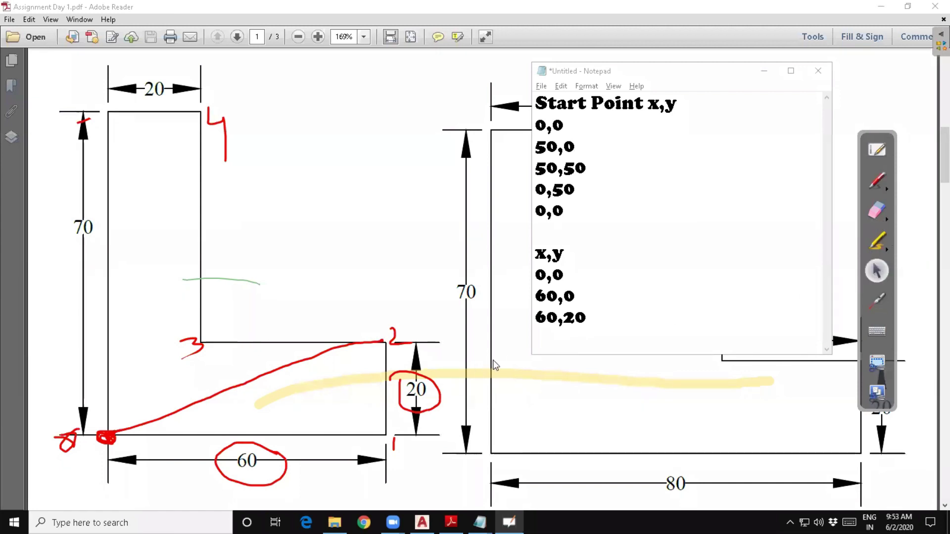
{"action": "left_click", "coordinate": [585, 326]}
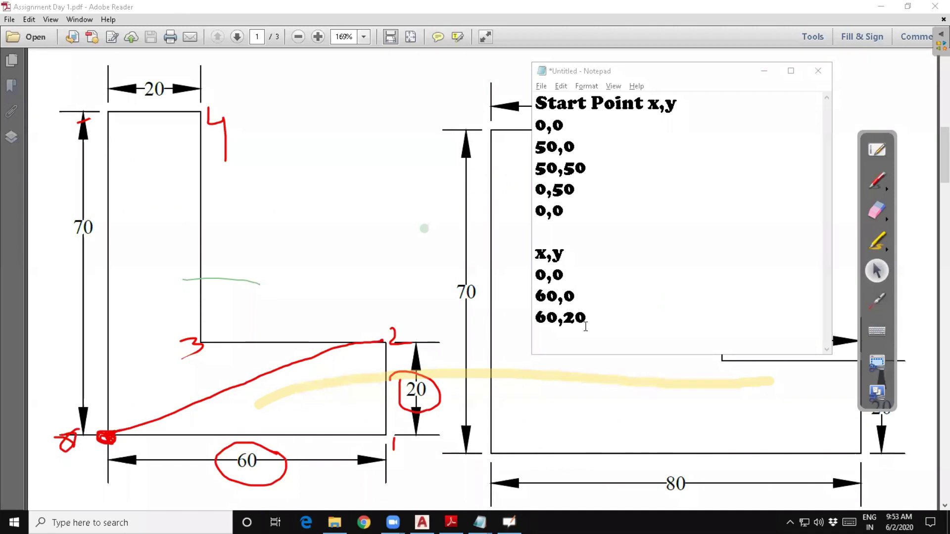
{"action": "key", "text": "Return"}
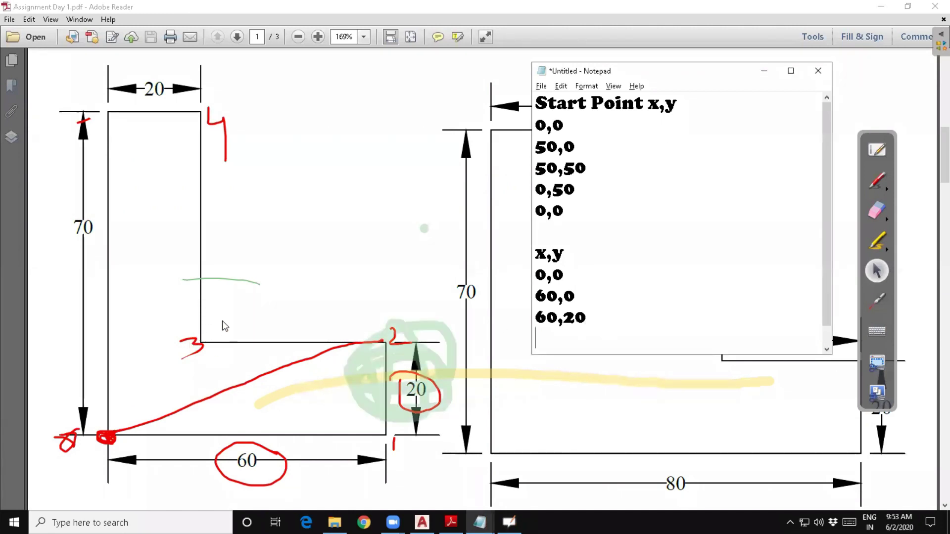
{"action": "left_click", "coordinate": [876, 181]}
{"action": "left_click_drag", "start_coordinate": [126, 423], "coordinate": [179, 373]}
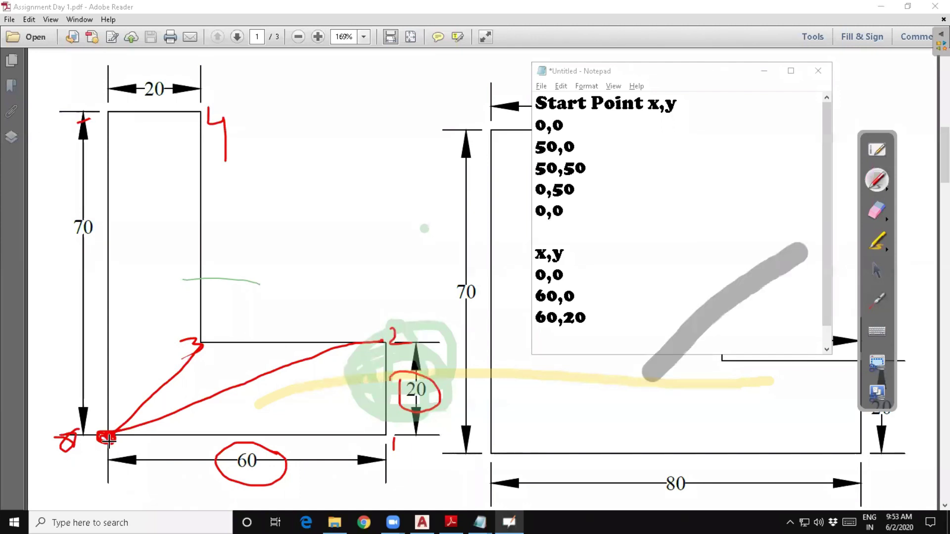
{"action": "left_click_drag", "start_coordinate": [116, 438], "coordinate": [163, 440]}
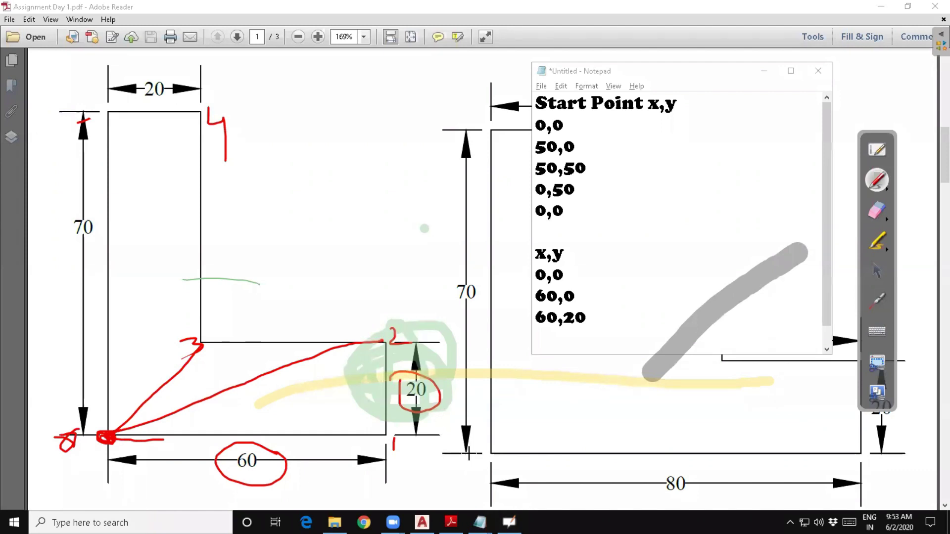
{"action": "left_click_drag", "start_coordinate": [164, 439], "coordinate": [170, 439]}
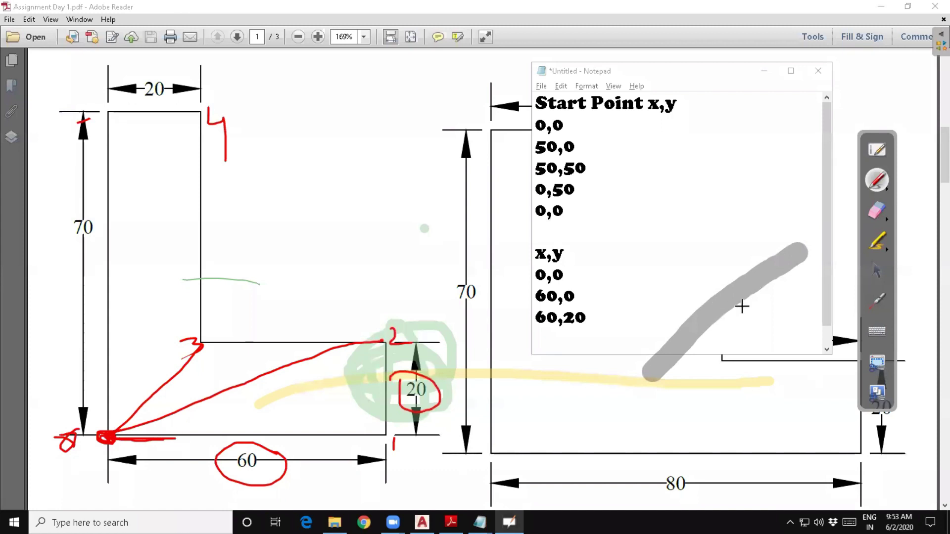
Add 20,20 on a new line below 60,20.
{"action": "left_click", "coordinate": [877, 272]}
{"action": "left_click", "coordinate": [604, 324]}
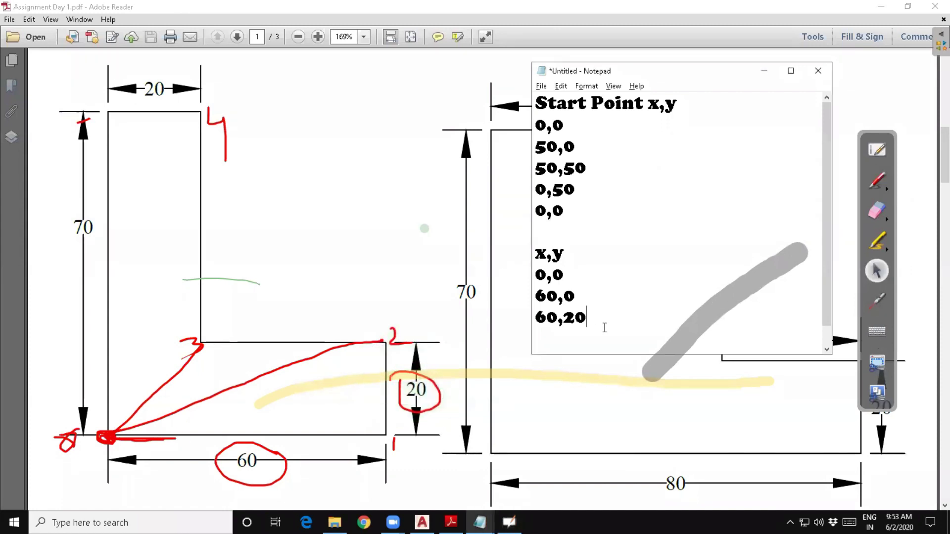
{"action": "key", "text": "Return"}
{"action": "type", "text": "20,20"}
{"action": "scroll", "coordinate": [540, 275], "scroll_direction": "down", "scroll_amount": 1}
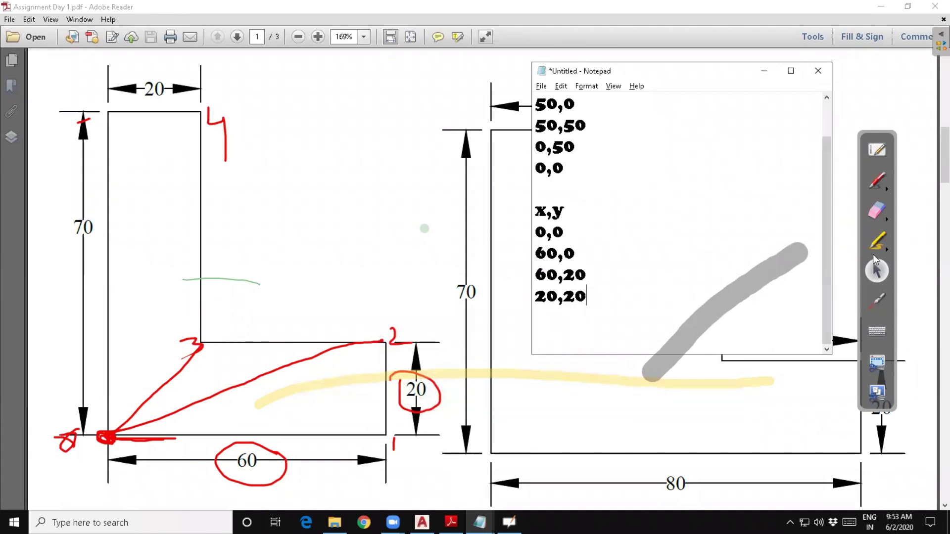
Sketch a line to corner 4, then add 20,70, 0,70 and a closing 0,0.
{"action": "left_click", "coordinate": [876, 180]}
{"action": "mouse_move", "coordinate": [110, 432]}
{"action": "left_mouse_down"}
{"action": "mouse_move", "coordinate": [148, 371]}
{"action": "mouse_move", "coordinate": [191, 241]}
{"action": "mouse_move", "coordinate": [202, 119]}
{"action": "left_mouse_up"}
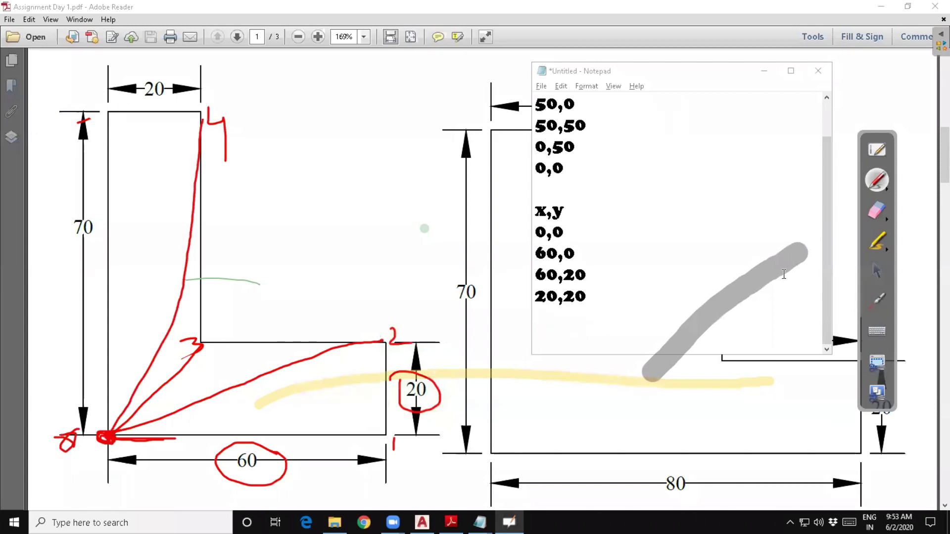
{"action": "left_click", "coordinate": [643, 324]}
{"action": "key", "text": "Return"}
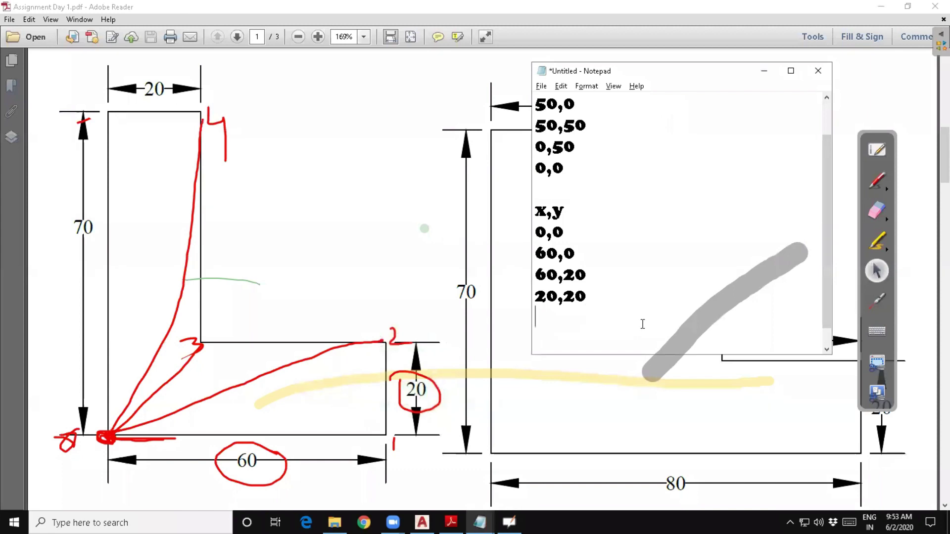
{"action": "type", "text": "20,"}
{"action": "type", "text": "70"}
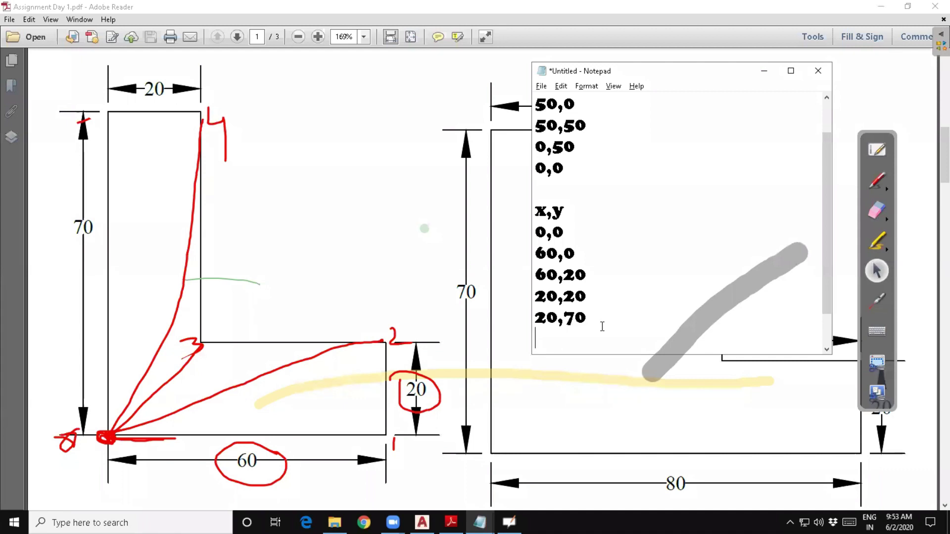
{"action": "type", "text": "0,70"}
{"action": "key", "text": "Return"}
{"action": "type", "text": "0,0"}
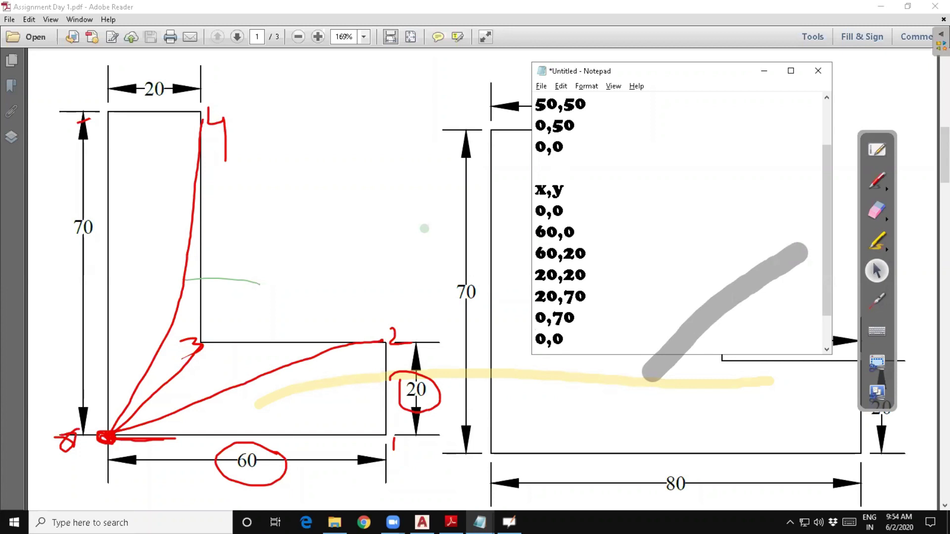
Erase the red corner labels and strokes from the L-shape.
{"action": "left_click", "coordinate": [876, 211]}
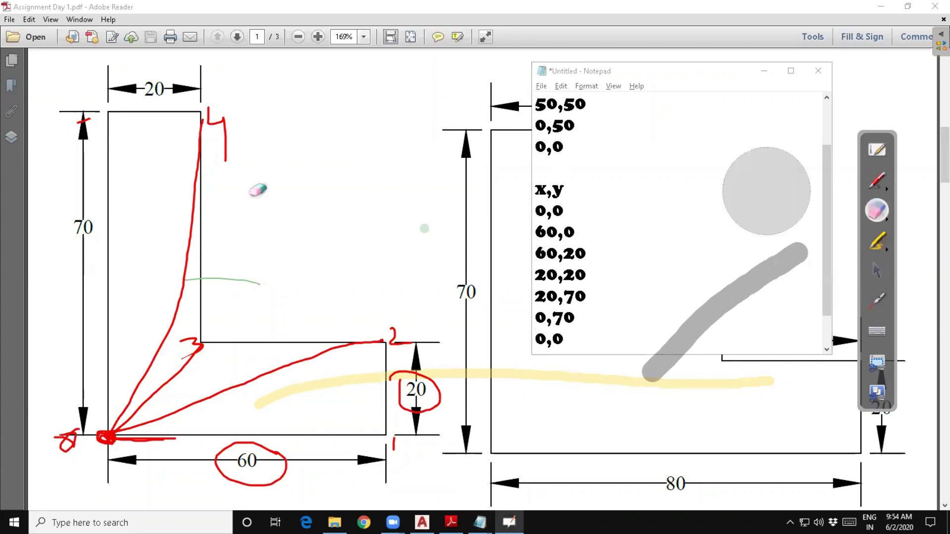
{"action": "mouse_move", "coordinate": [152, 84]}
{"action": "left_mouse_down"}
{"action": "mouse_move", "coordinate": [526, 388]}
{"action": "mouse_move", "coordinate": [306, 485]}
{"action": "mouse_move", "coordinate": [80, 449]}
{"action": "mouse_move", "coordinate": [102, 392]}
{"action": "left_mouse_up"}
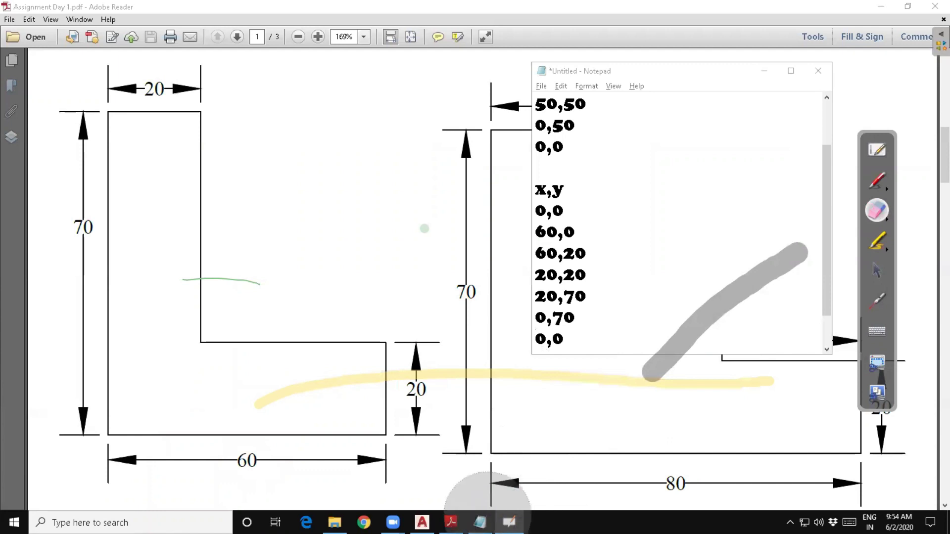
{"action": "left_click", "coordinate": [877, 271]}
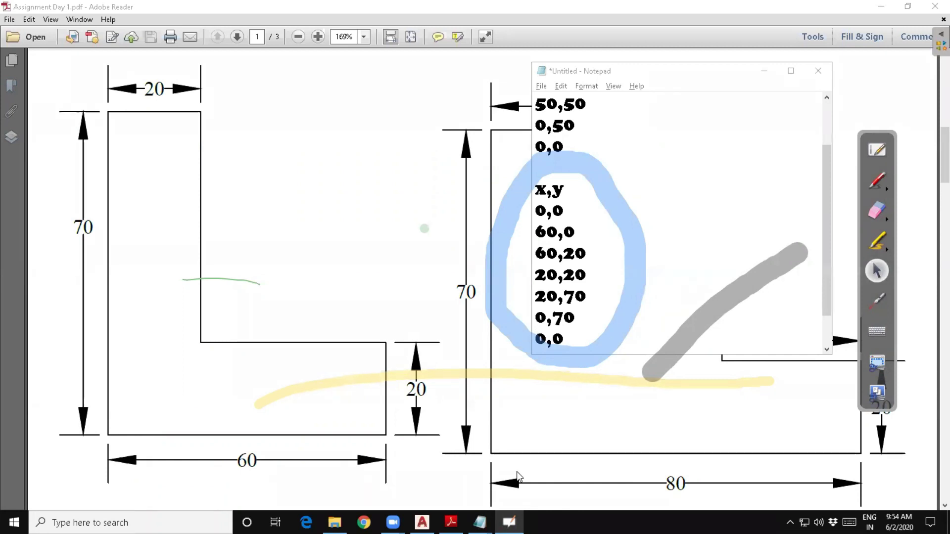
Switch to AutoCAD, pan the origin into view, and start the LINE command with L.
{"action": "key", "text": "alt+Tab"}
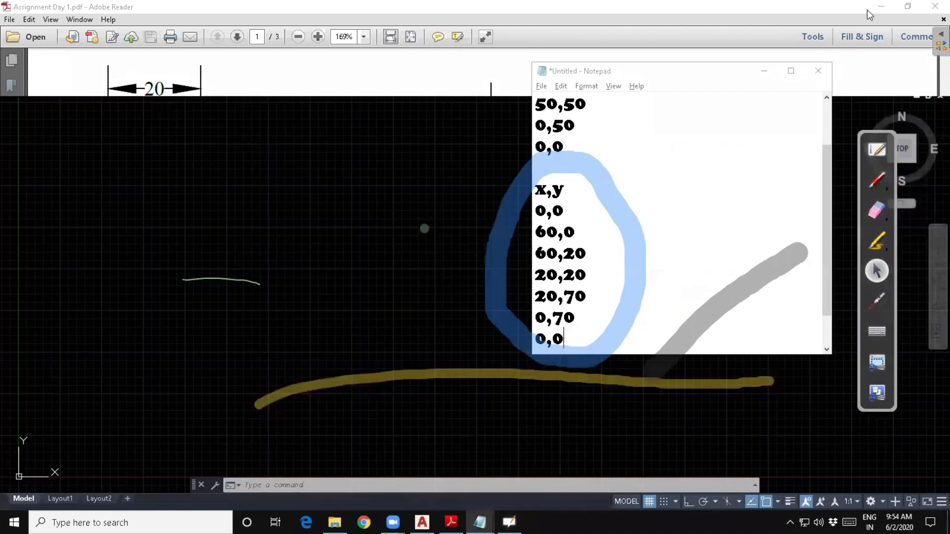
{"action": "middle_click_drag", "start_coordinate": [409, 322], "coordinate": [712, 202]}
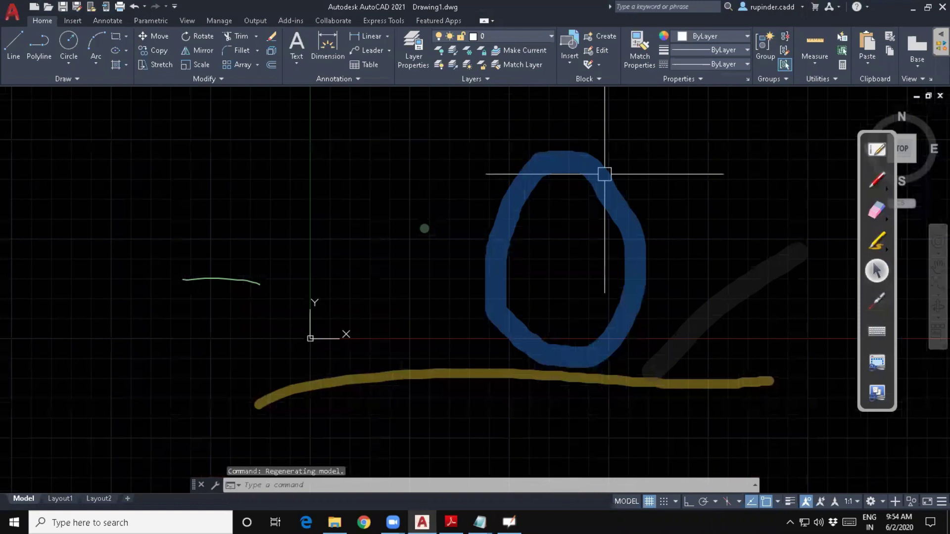
{"action": "left_click_drag", "start_coordinate": [265, 398], "coordinate": [493, 376]}
{"action": "key", "text": "Escape"}
{"action": "key", "text": "Escape"}
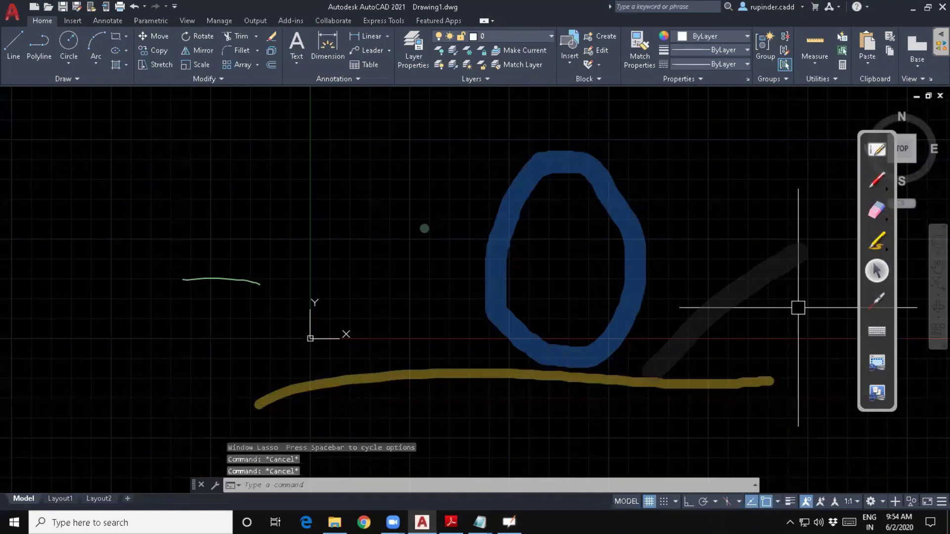
{"action": "scroll", "coordinate": [493, 251], "scroll_direction": "down", "scroll_amount": 5}
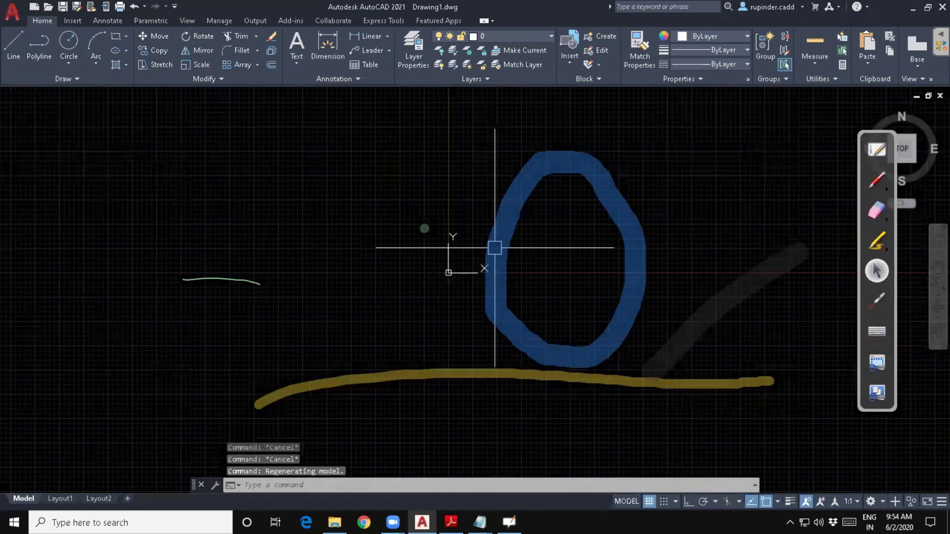
{"action": "scroll", "coordinate": [238, 262], "scroll_direction": "up", "scroll_amount": 3}
{"action": "scroll", "coordinate": [238, 262], "scroll_direction": "down", "scroll_amount": 2}
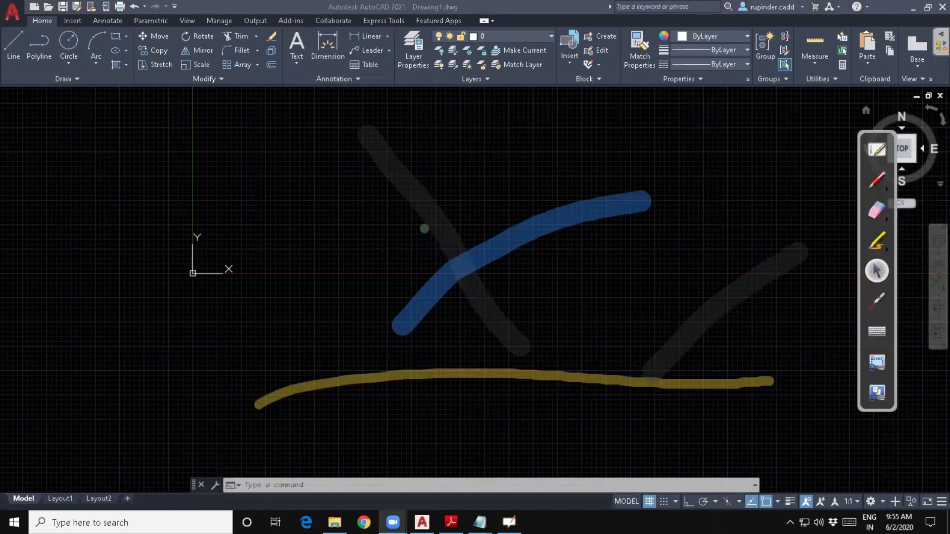
{"action": "mouse_move", "coordinate": [917, 156]}
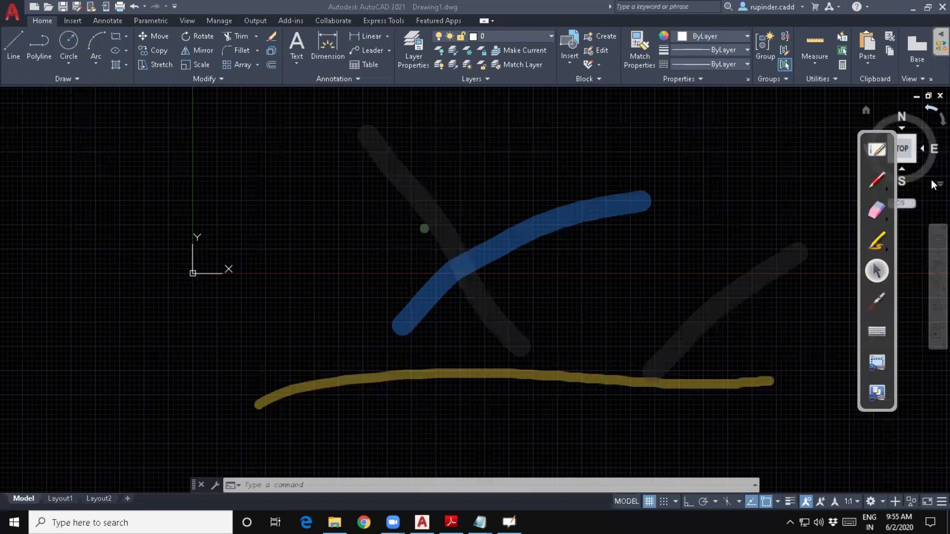
{"action": "mouse_move", "coordinate": [308, 259]}
{"action": "middle_mouse_down"}
{"action": "mouse_move", "coordinate": [394, 225]}
{"action": "mouse_move", "coordinate": [234, 191]}
{"action": "middle_mouse_up"}
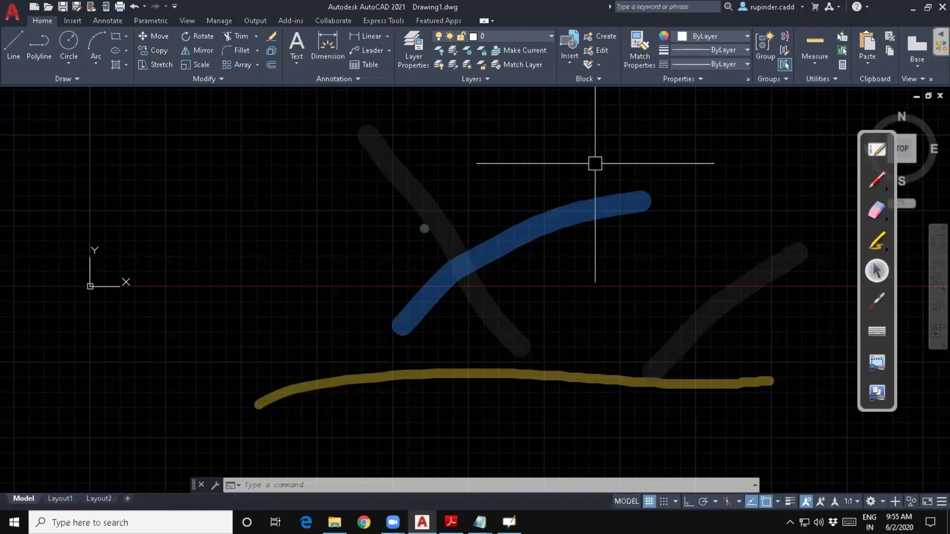
{"action": "middle_click_drag", "start_coordinate": [346, 244], "coordinate": [303, 260]}
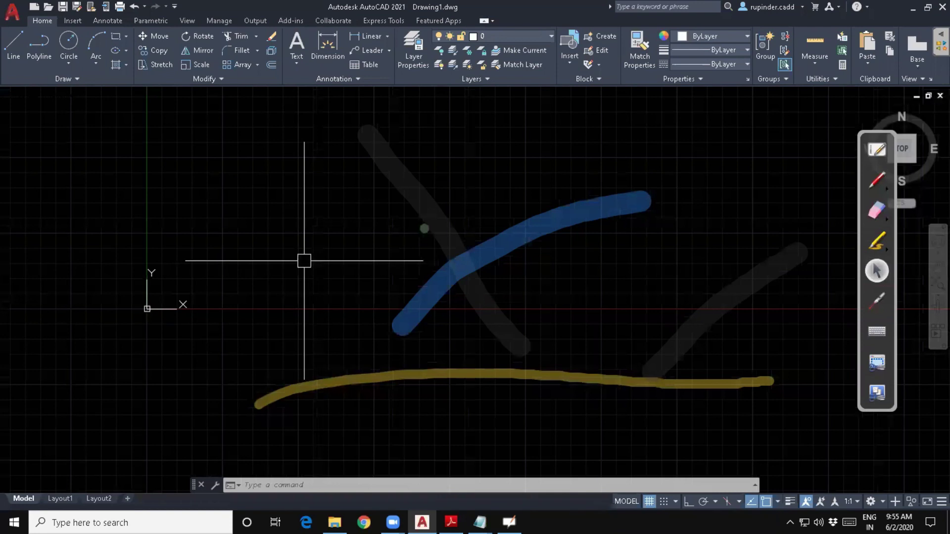
{"action": "type", "text": "l"}
{"action": "key", "text": "Return"}
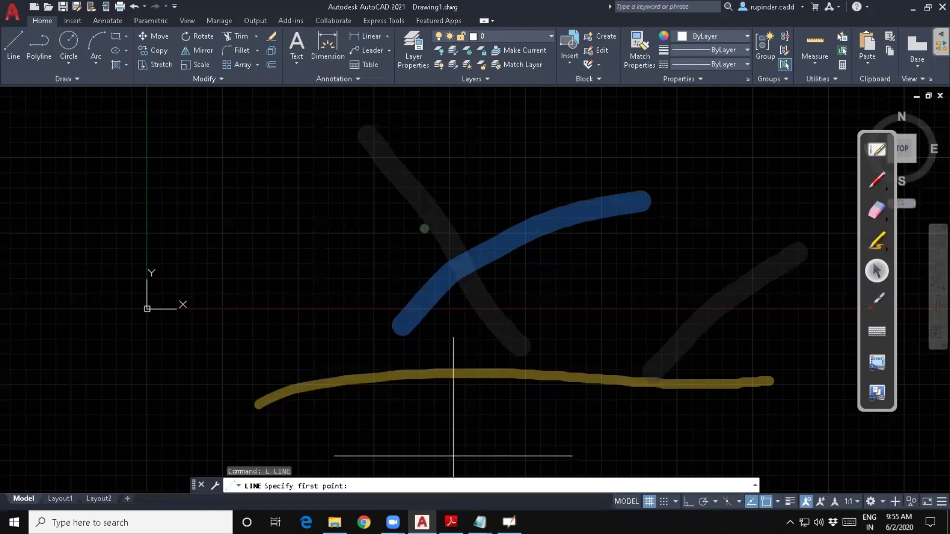
Enlarge the command history area and cancel the pending line command.
{"action": "left_click_drag", "start_coordinate": [450, 479], "coordinate": [452, 437]}
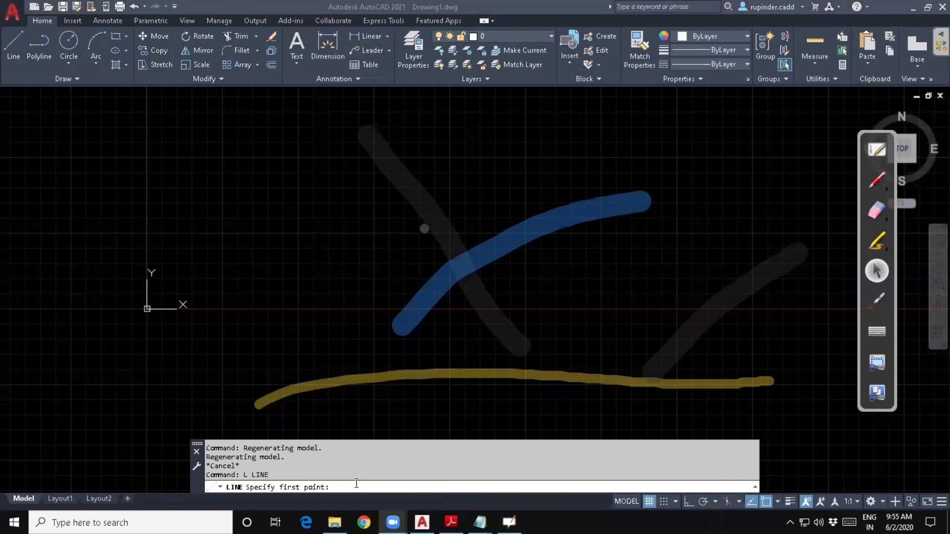
{"action": "key", "text": "Escape"}
{"action": "key", "text": "Escape"}
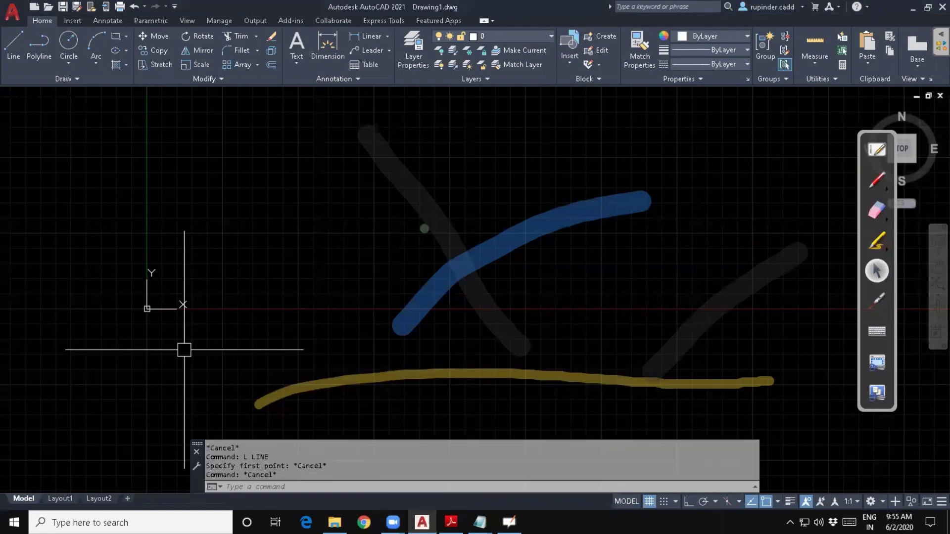
{"action": "key", "text": "Escape"}
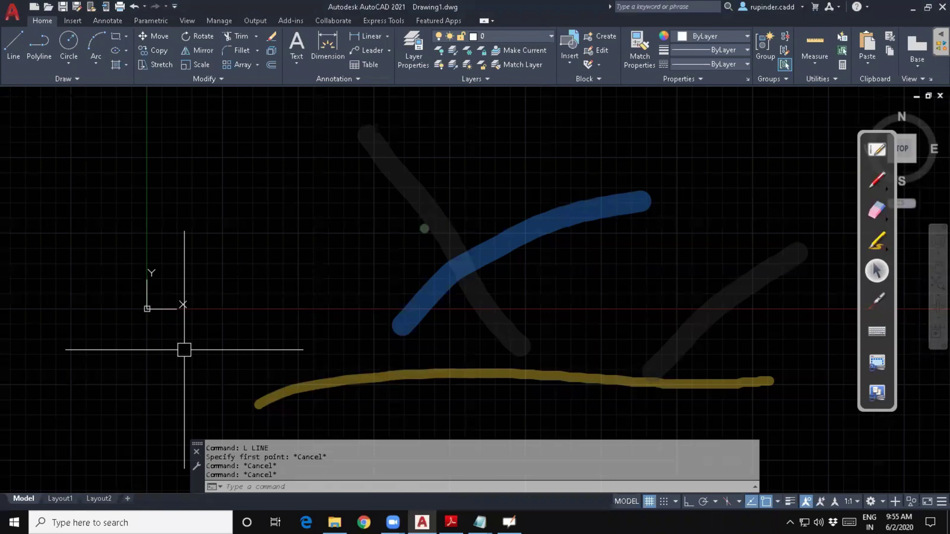
{"action": "scroll", "coordinate": [390, 253], "scroll_direction": "down", "scroll_amount": 2}
{"action": "scroll", "coordinate": [389, 254], "scroll_direction": "down", "scroll_amount": 1}
{"action": "scroll", "coordinate": [388, 253], "scroll_direction": "up", "scroll_amount": 5}
{"action": "scroll", "coordinate": [389, 253], "scroll_direction": "down", "scroll_amount": 2}
{"action": "scroll", "coordinate": [389, 254], "scroll_direction": "up", "scroll_amount": 2}
{"action": "scroll", "coordinate": [389, 253], "scroll_direction": "down", "scroll_amount": 3}
{"action": "scroll", "coordinate": [389, 253], "scroll_direction": "up", "scroll_amount": 3}
{"action": "scroll", "coordinate": [388, 254], "scroll_direction": "up", "scroll_amount": 2}
Pan the origin toward the lower left and restart the LINE command.
{"action": "mouse_move", "coordinate": [221, 255]}
{"action": "middle_mouse_down"}
{"action": "mouse_move", "coordinate": [513, 255]}
{"action": "mouse_move", "coordinate": [166, 248]}
{"action": "mouse_move", "coordinate": [303, 212]}
{"action": "mouse_move", "coordinate": [248, 222]}
{"action": "mouse_move", "coordinate": [305, 174]}
{"action": "middle_mouse_up"}
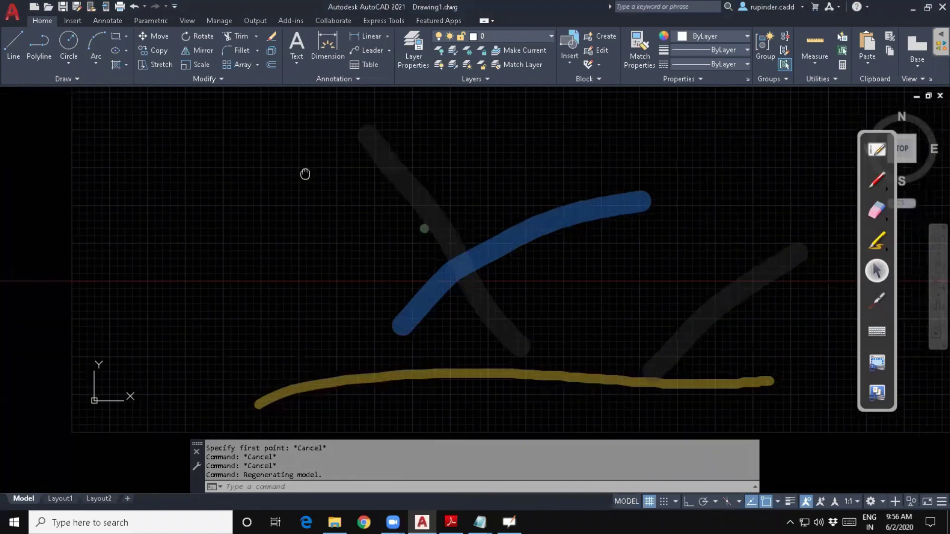
{"action": "key", "text": "Escape"}
{"action": "type", "text": "L"}
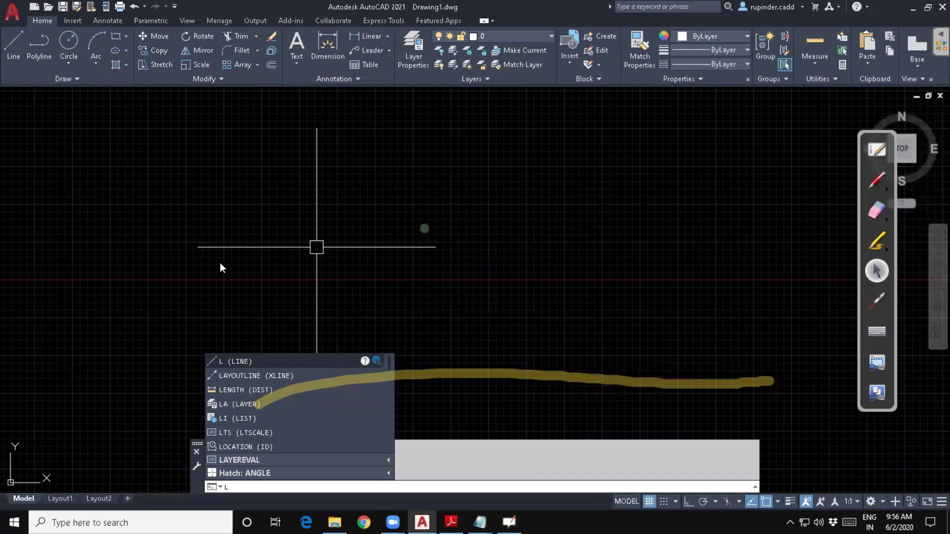
{"action": "key", "text": "Return"}
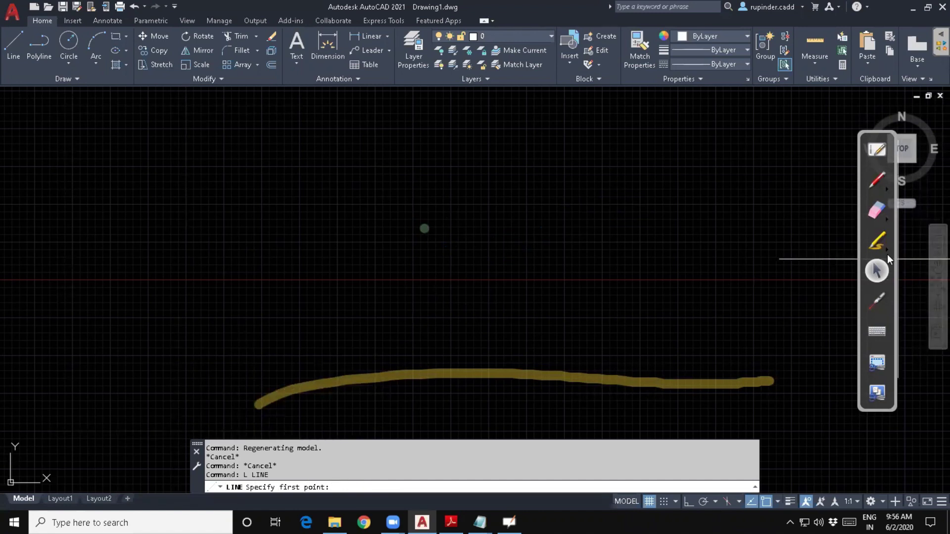
Highlight the first-point prompt, then erase the highlights and the inked OK.
{"action": "left_click", "coordinate": [876, 242]}
{"action": "left_click_drag", "start_coordinate": [243, 487], "coordinate": [347, 487]}
{"action": "left_click_drag", "start_coordinate": [277, 495], "coordinate": [375, 506]}
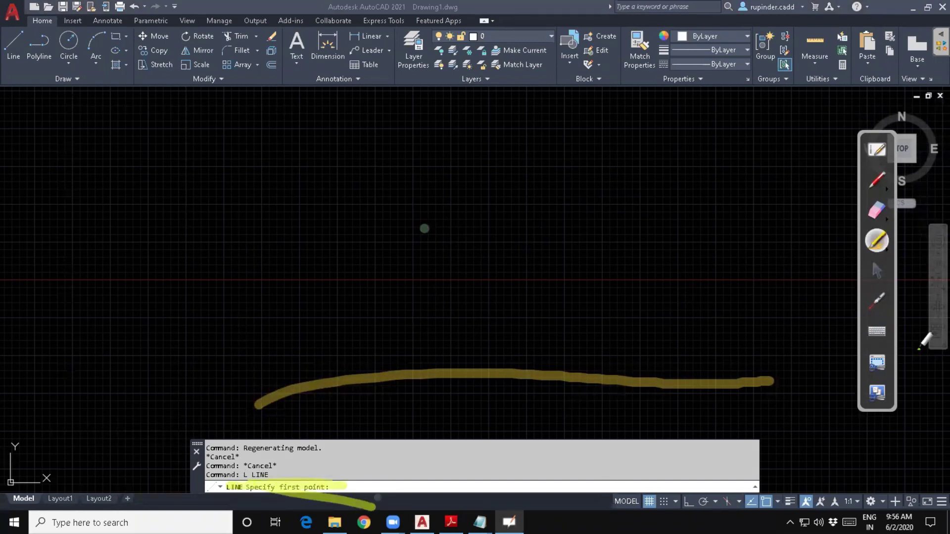
{"action": "left_click", "coordinate": [876, 213]}
{"action": "left_click_drag", "start_coordinate": [245, 487], "coordinate": [346, 497]}
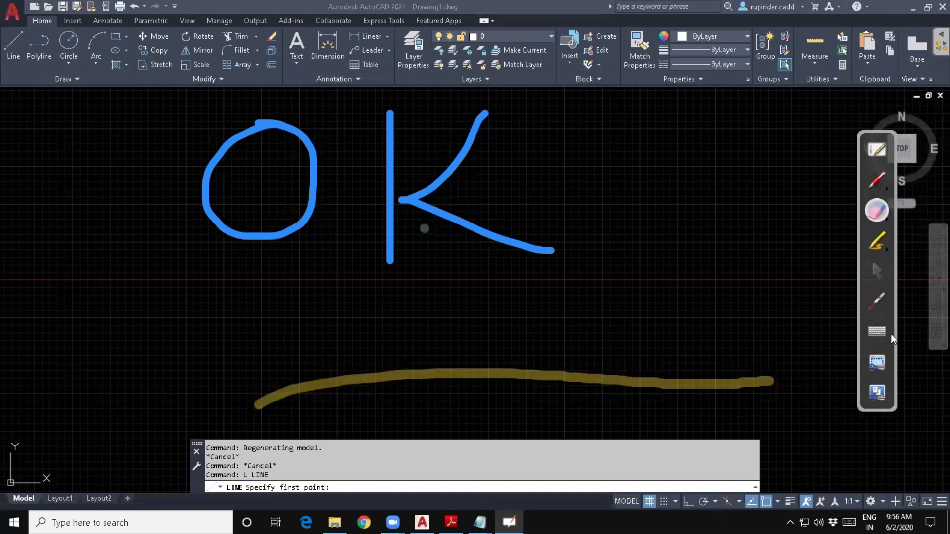
{"action": "mouse_move", "coordinate": [413, 288]}
{"action": "left_mouse_down"}
{"action": "mouse_move", "coordinate": [398, 214]}
{"action": "mouse_move", "coordinate": [257, 188]}
{"action": "left_mouse_up"}
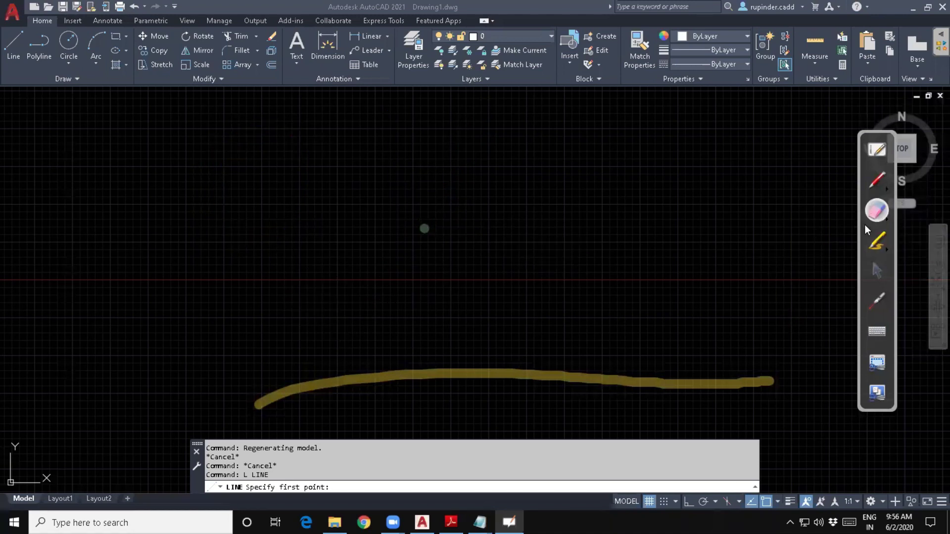
{"action": "left_click", "coordinate": [876, 271]}
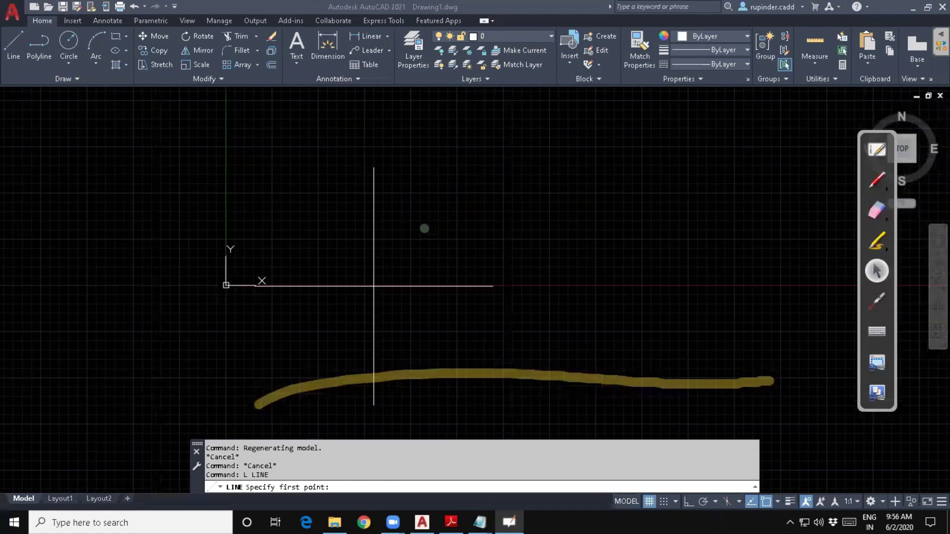
{"action": "scroll", "coordinate": [293, 302], "scroll_direction": "down", "scroll_amount": 1}
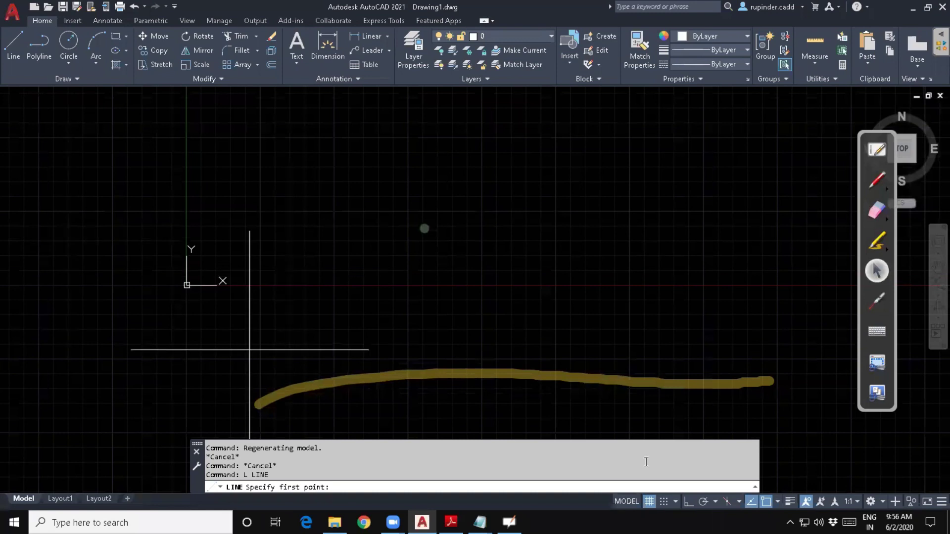
Start a line at the origin 0,0 and run it to 50,0.
{"action": "key", "text": "Escape"}
{"action": "key", "text": "Escape"}
{"action": "key", "text": "Escape"}
{"action": "type", "text": "l"}
{"action": "key", "text": "Return"}
{"action": "type", "text": "0,0"}
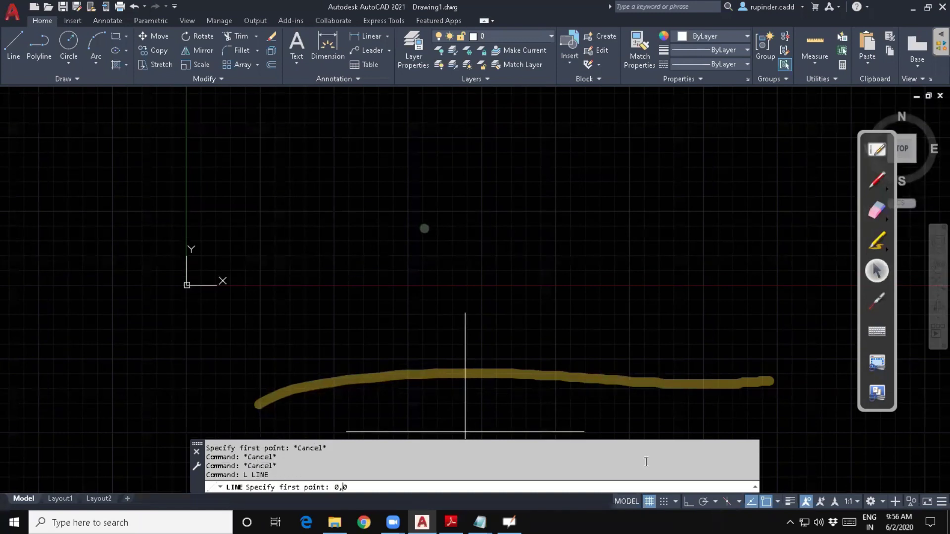
{"action": "key", "text": "Return"}
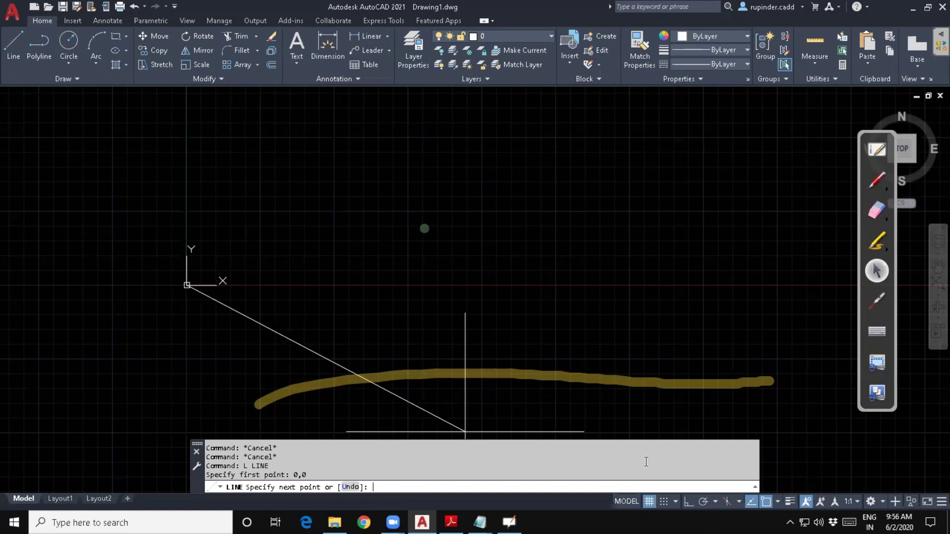
{"action": "type", "text": "50,0"}
{"action": "key", "text": "Return"}
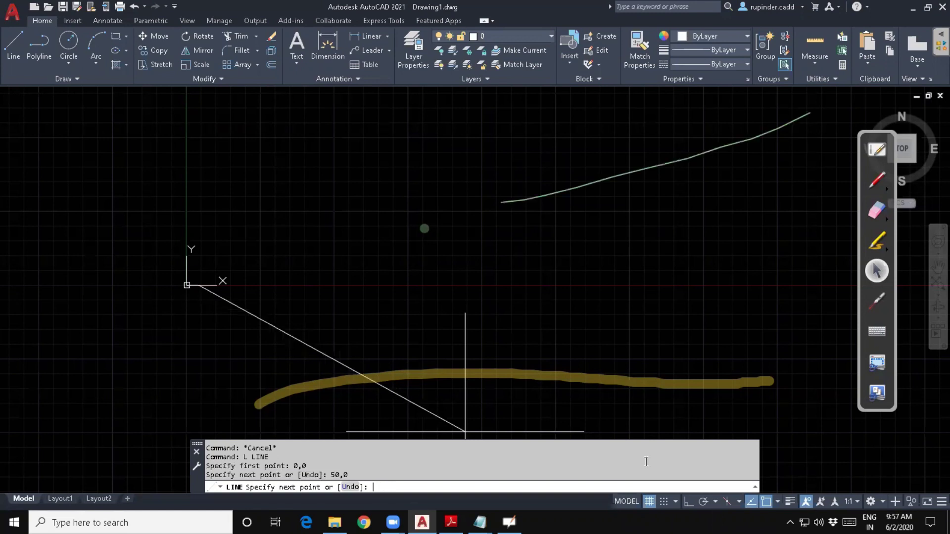
Continue the square through 50,50 and 0,50, closing back at 0,0.
{"action": "scroll", "coordinate": [204, 291], "scroll_direction": "down", "scroll_amount": 3}
{"action": "middle_click_drag", "start_coordinate": [136, 267], "coordinate": [239, 291]}
{"action": "scroll", "coordinate": [239, 291], "scroll_direction": "up", "scroll_amount": 5}
{"action": "middle_click_drag", "start_coordinate": [424, 333], "coordinate": [397, 354]}
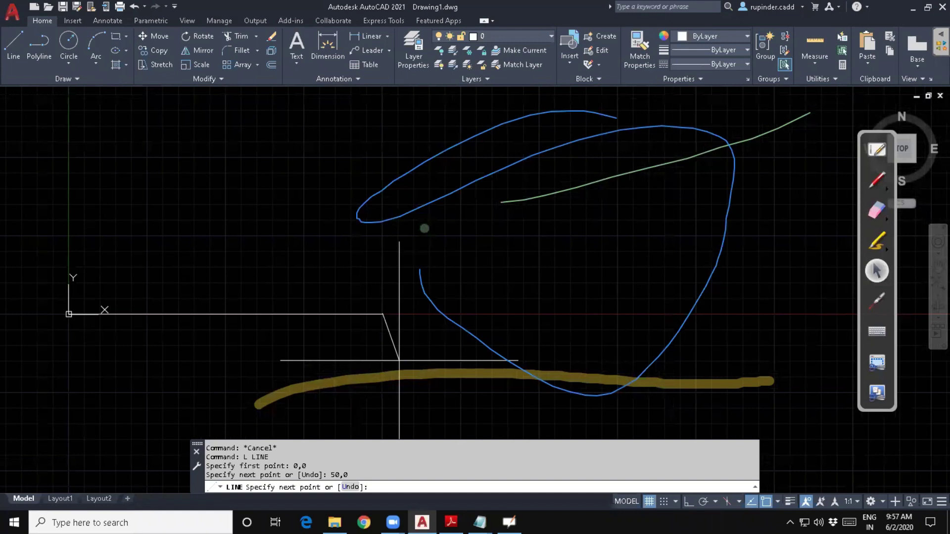
{"action": "type", "text": "50,50"}
{"action": "key", "text": "Return"}
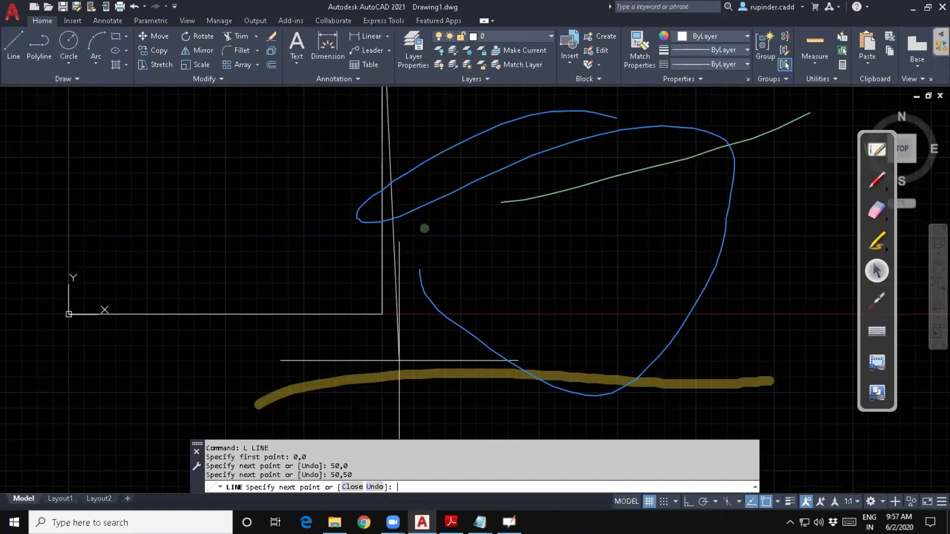
{"action": "scroll", "coordinate": [369, 255], "scroll_direction": "down", "scroll_amount": 2}
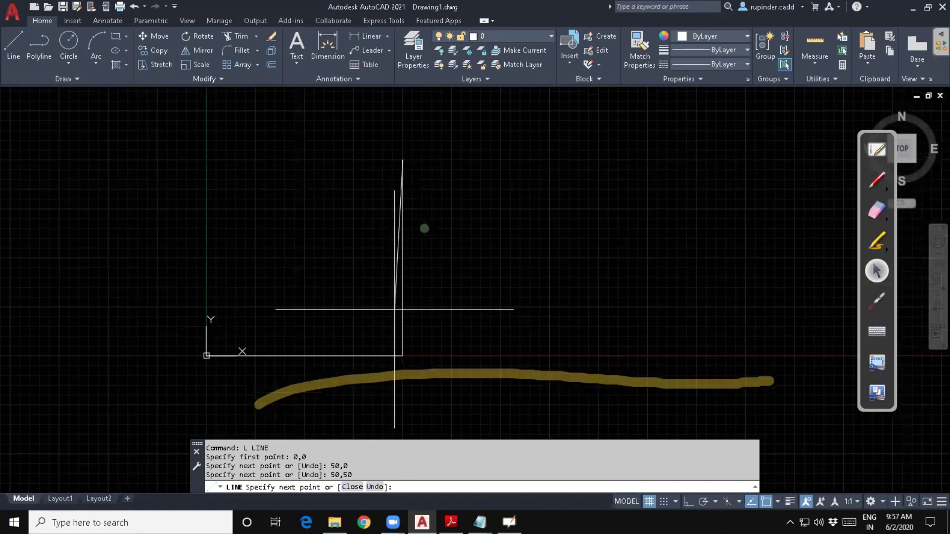
{"action": "type", "text": "0,50"}
{"action": "key", "text": "Return"}
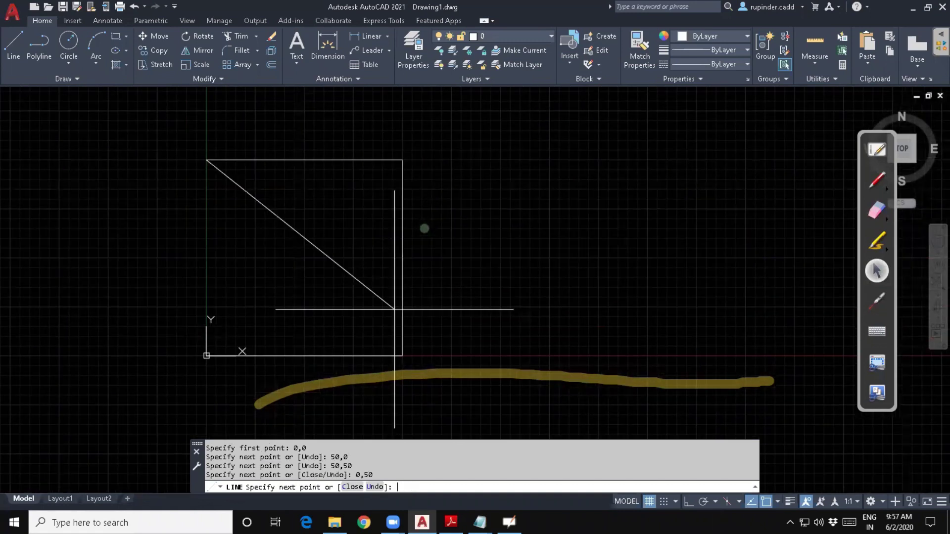
{"action": "left_click_drag", "start_coordinate": [457, 283], "coordinate": [594, 276]}
{"action": "type", "text": "0,0"}
{"action": "key", "text": "Return"}
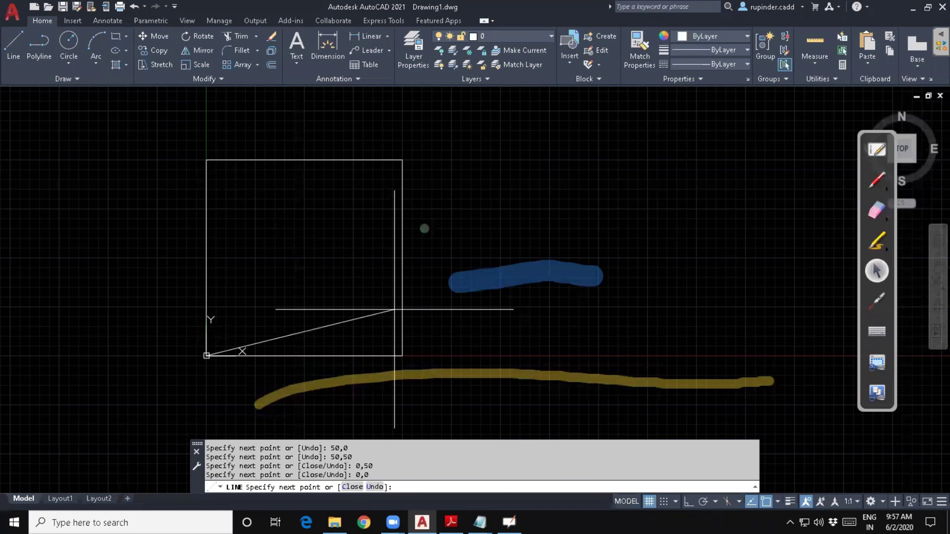
{"action": "key", "text": "Escape"}
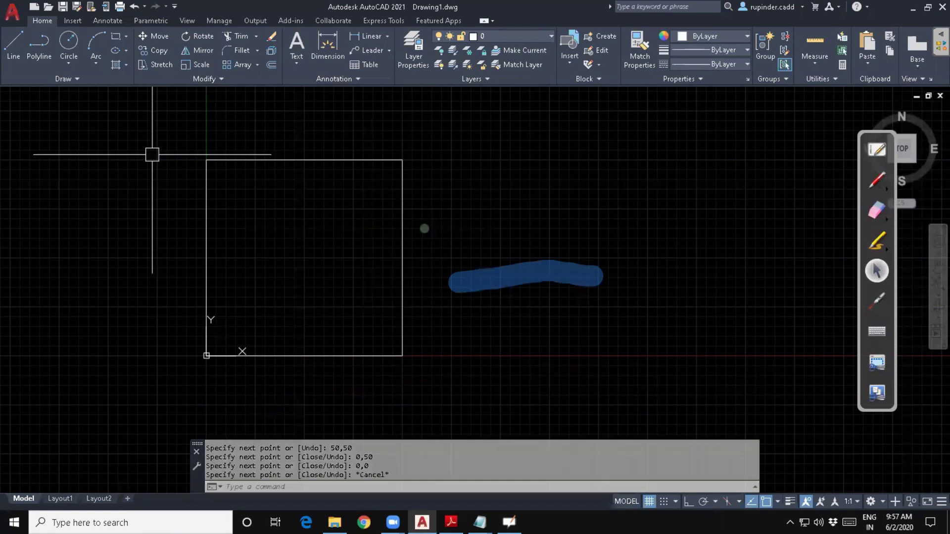
Window-select and delete the four square lines, then switch to the assignment PDF.
{"action": "left_click", "coordinate": [128, 132]}
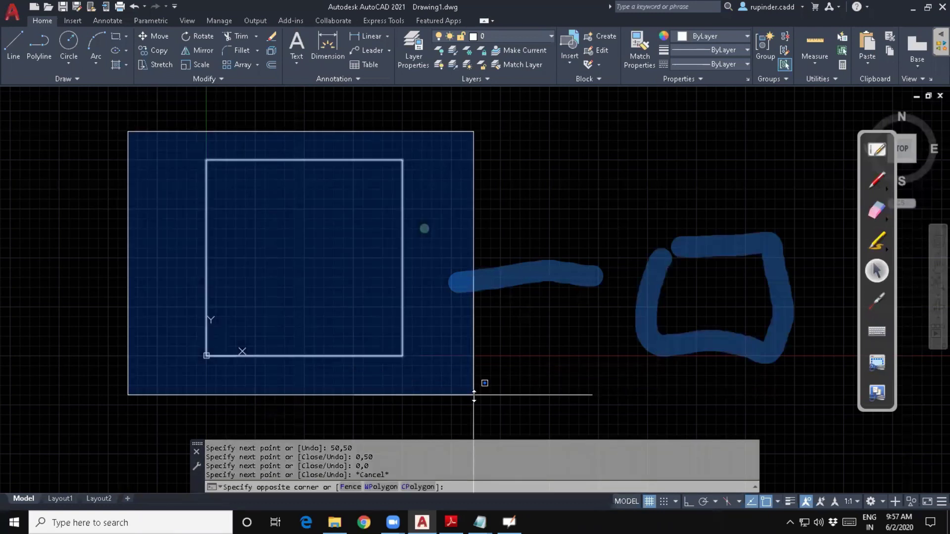
{"action": "left_click", "coordinate": [474, 395]}
{"action": "key", "text": "Delete"}
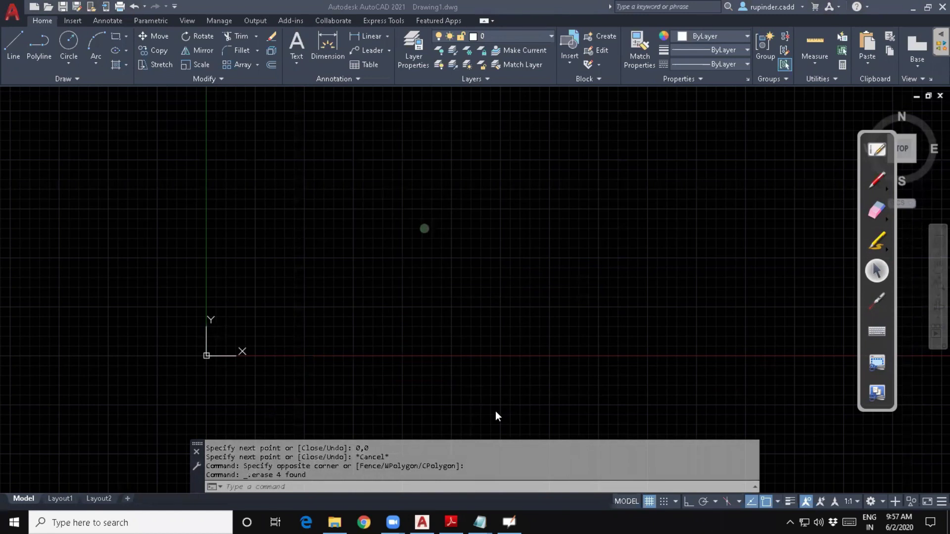
{"action": "key", "text": "alt+Tab"}
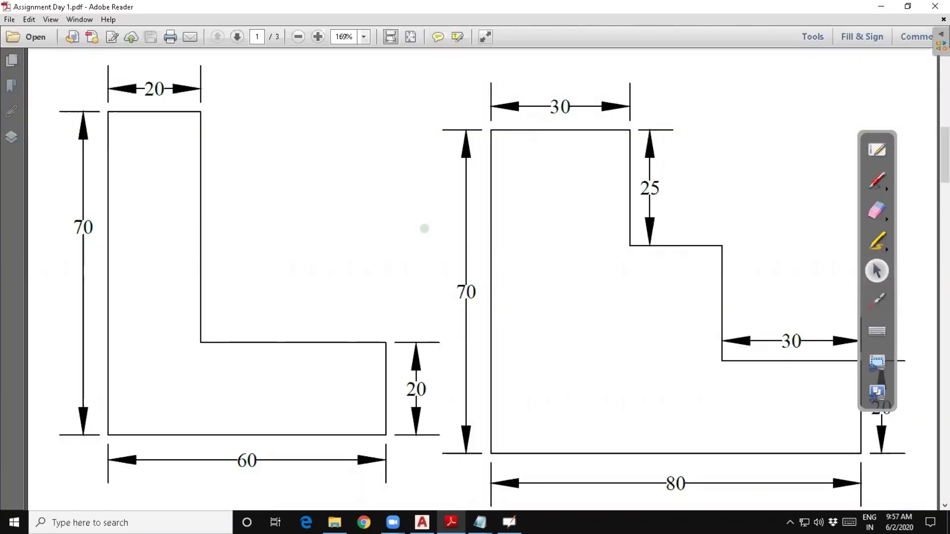
Back in AutoCAD, start a line from 0,0 to 60,0.
{"action": "key", "text": "alt+Tab"}
{"action": "key", "text": "Escape"}
{"action": "key", "text": "Escape"}
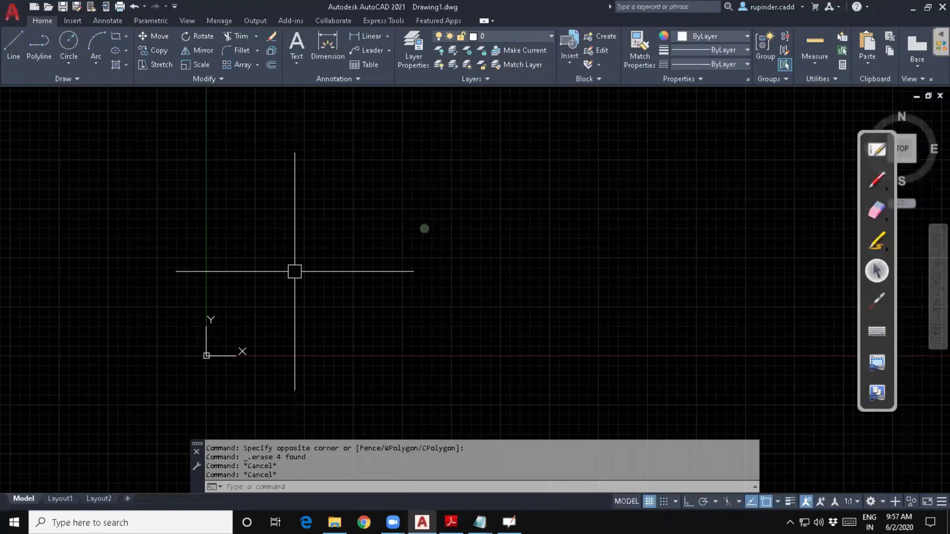
{"action": "key", "text": "l"}
{"action": "key", "text": "Return"}
{"action": "type", "text": "0,0"}
{"action": "key", "text": "Return"}
{"action": "type", "text": "60,0"}
{"action": "key", "text": "Return"}
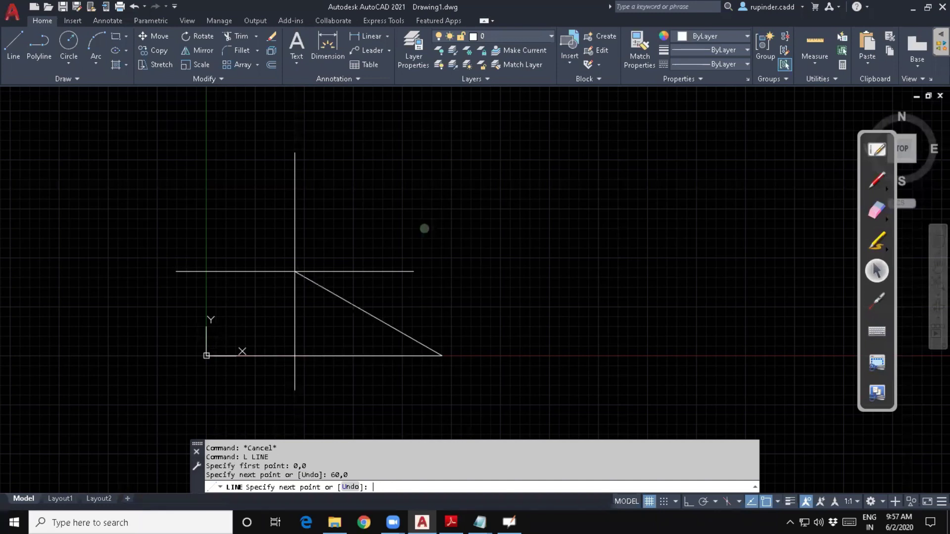
Continue the L-shape through 60,20, 20,20, 20,70 and 0,70, closing at 0,0.
{"action": "type", "text": "60,20"}
{"action": "key", "text": "Return"}
{"action": "type", "text": "20,20"}
{"action": "key", "text": "Return"}
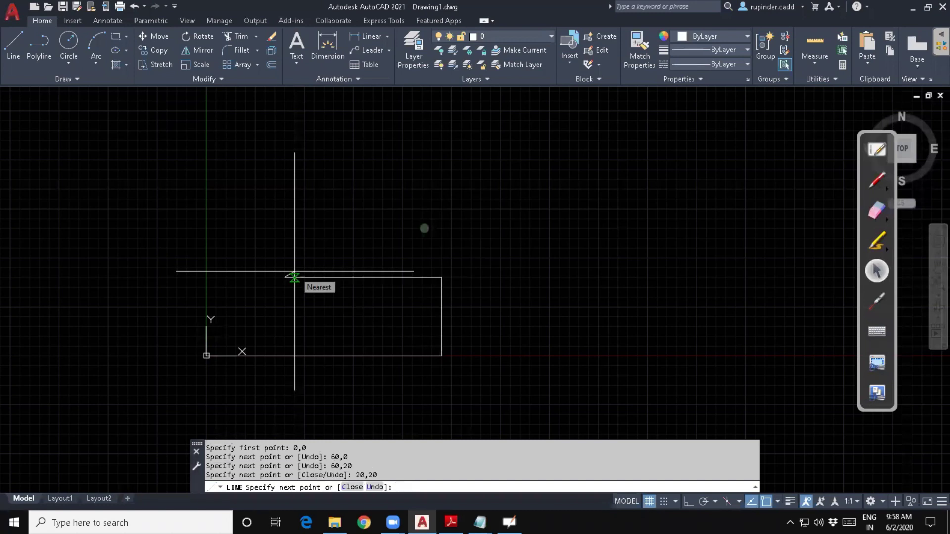
{"action": "type", "text": "20,70"}
{"action": "key", "text": "Return"}
{"action": "type", "text": "0,70"}
{"action": "key", "text": "Return"}
{"action": "type", "text": "0,0"}
{"action": "key", "text": "Return"}
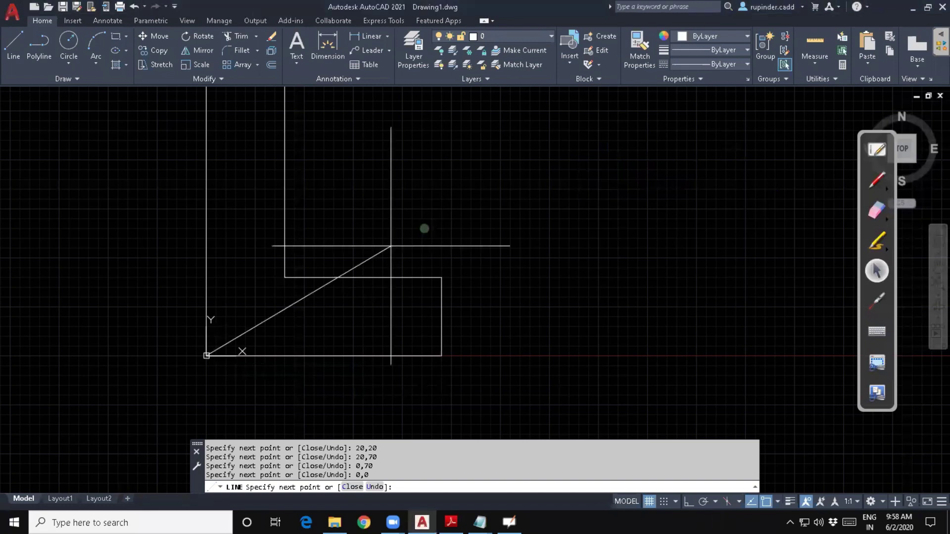
{"action": "key", "text": "Escape"}
{"action": "key", "text": "Escape"}
{"action": "scroll", "coordinate": [270, 293], "scroll_direction": "down", "scroll_amount": 4}
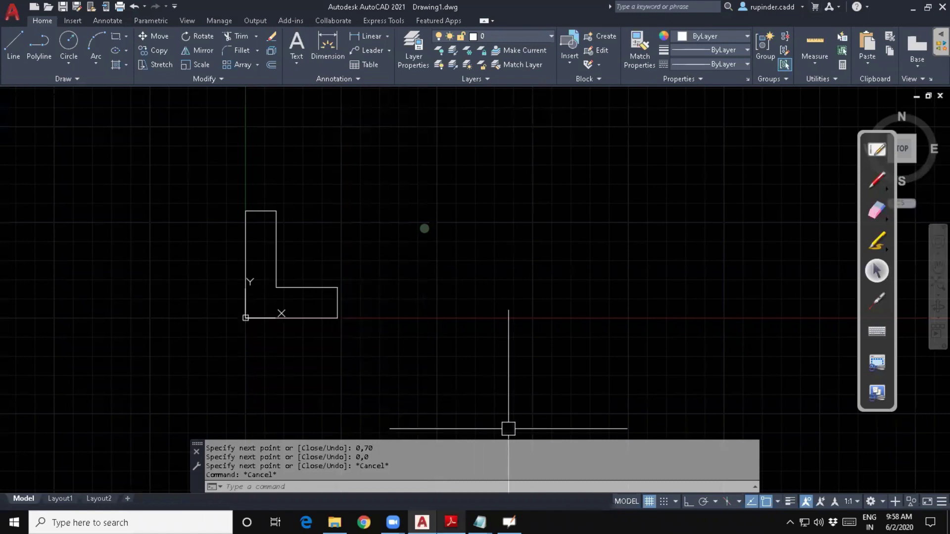
Highlight the Relative Rectangular Co-ordinate System heading and @x,y notation in Notepad, then minimize it.
{"action": "mouse_move", "coordinate": [479, 523]}
{"action": "left_click", "coordinate": [451, 474]}
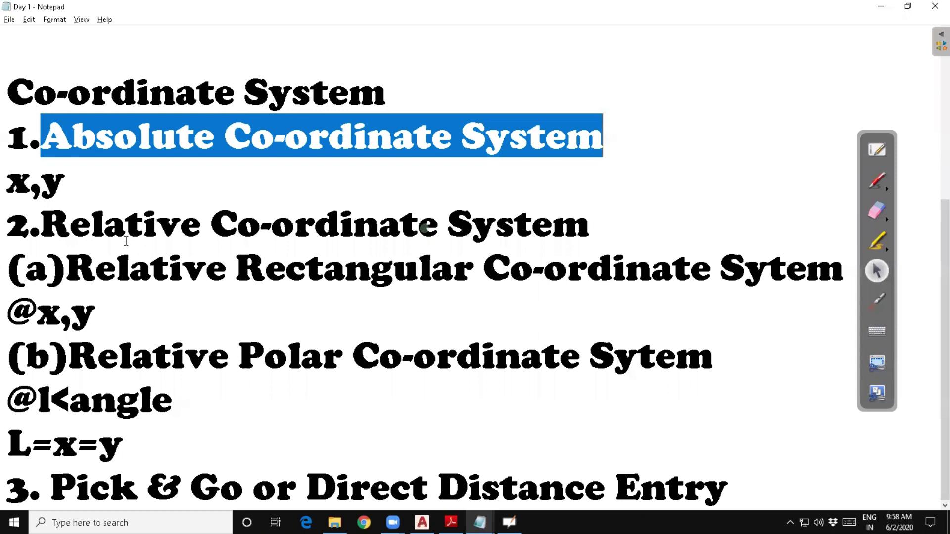
{"action": "left_click_drag", "start_coordinate": [41, 226], "coordinate": [639, 232]}
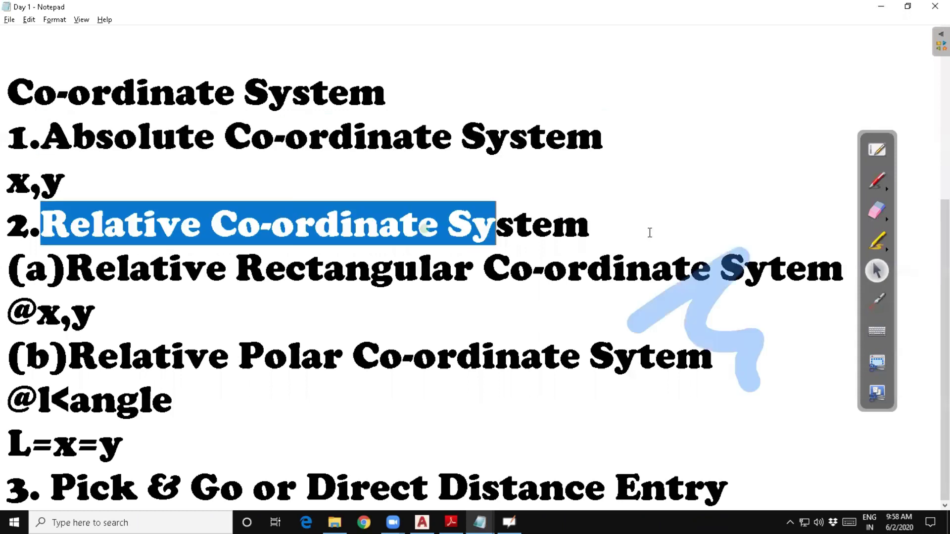
{"action": "left_click_drag", "start_coordinate": [66, 268], "coordinate": [857, 266]}
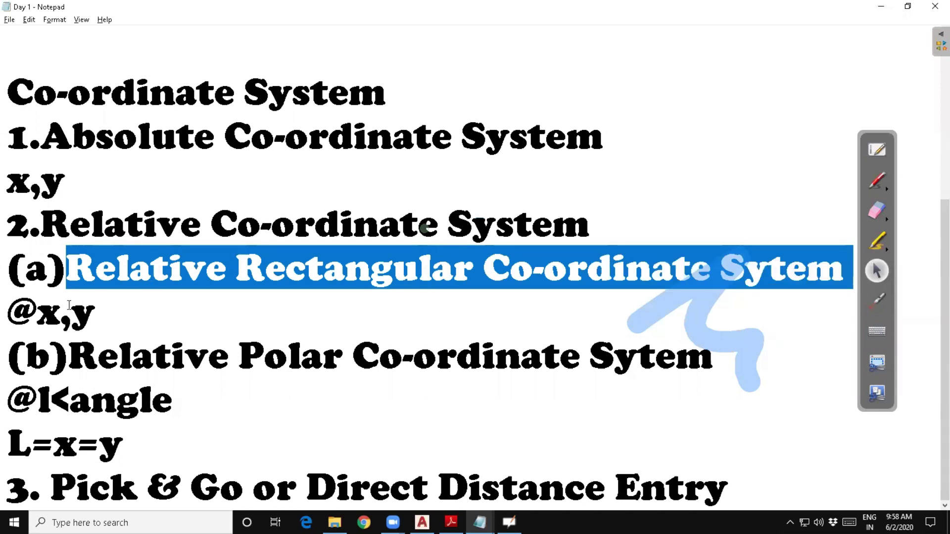
{"action": "left_click_drag", "start_coordinate": [6, 311], "coordinate": [89, 304]}
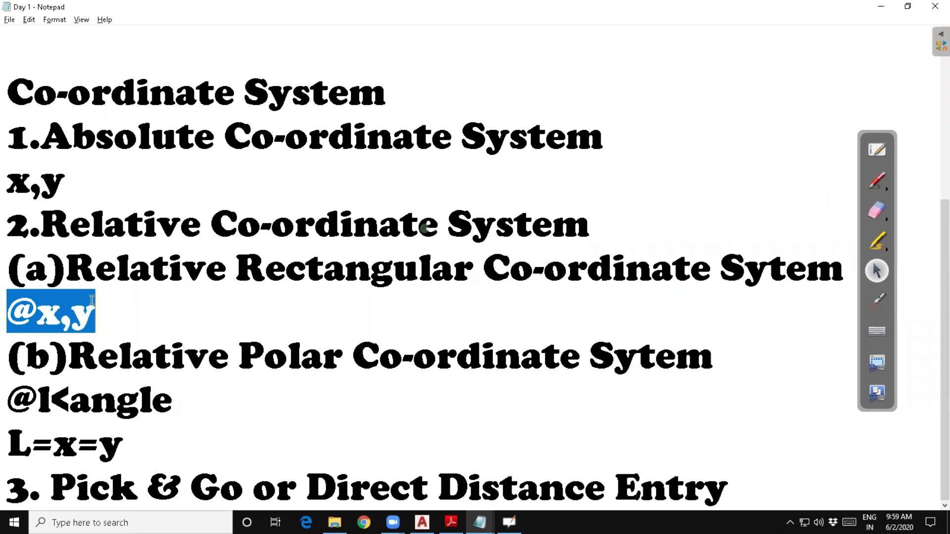
{"action": "left_click_drag", "start_coordinate": [70, 269], "coordinate": [345, 269]}
{"action": "left_click_drag", "start_coordinate": [547, 267], "coordinate": [812, 268]}
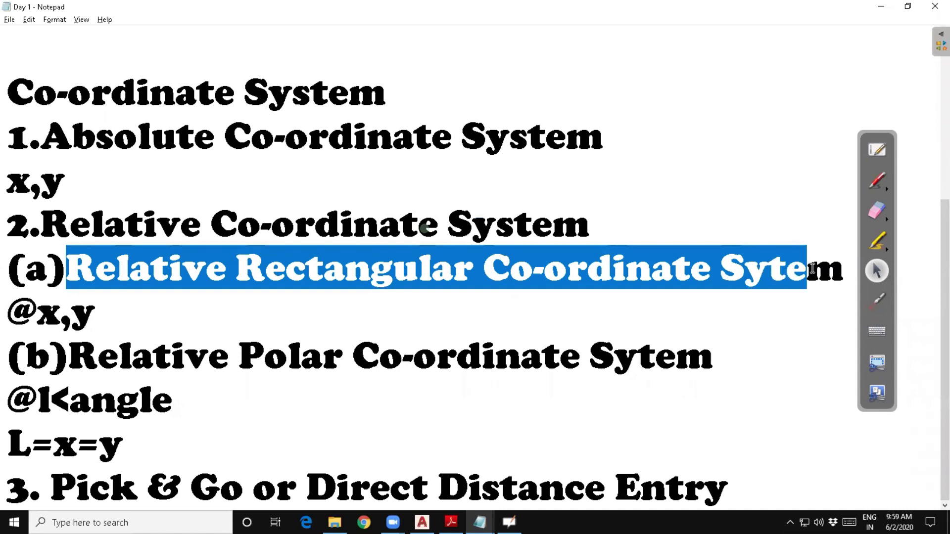
{"action": "left_click", "coordinate": [881, 7]}
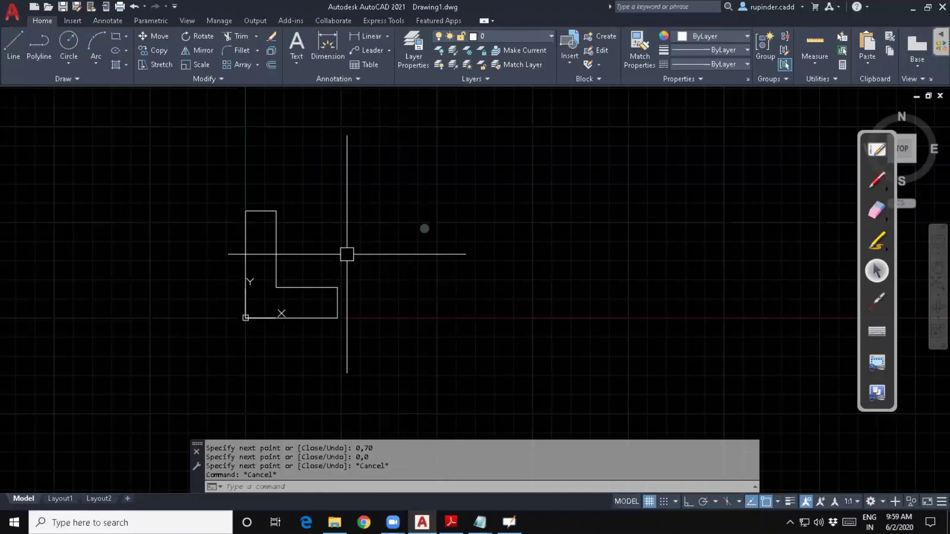
Add blank lines below the L-shape point list in the Untitled Notepad, then minimize it.
{"action": "left_click", "coordinate": [421, 522]}
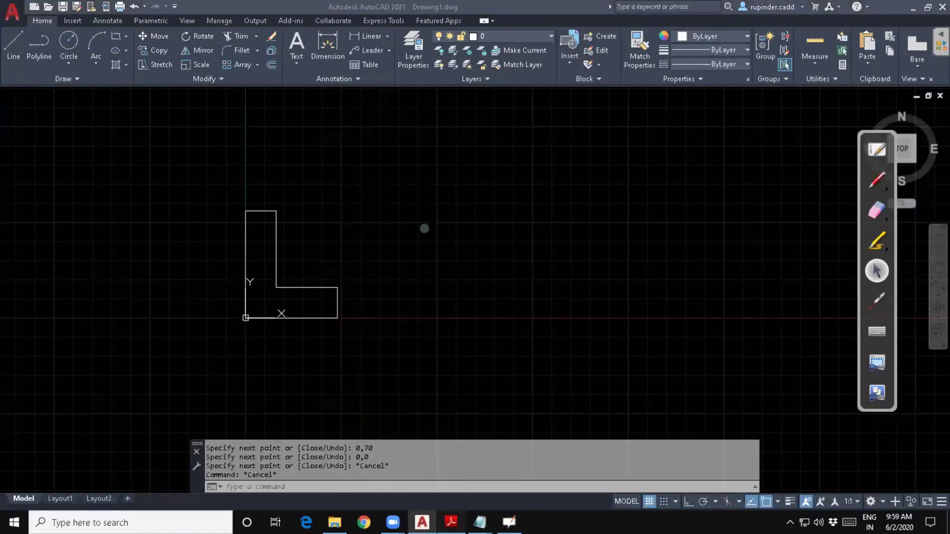
{"action": "key", "text": "alt+Tab"}
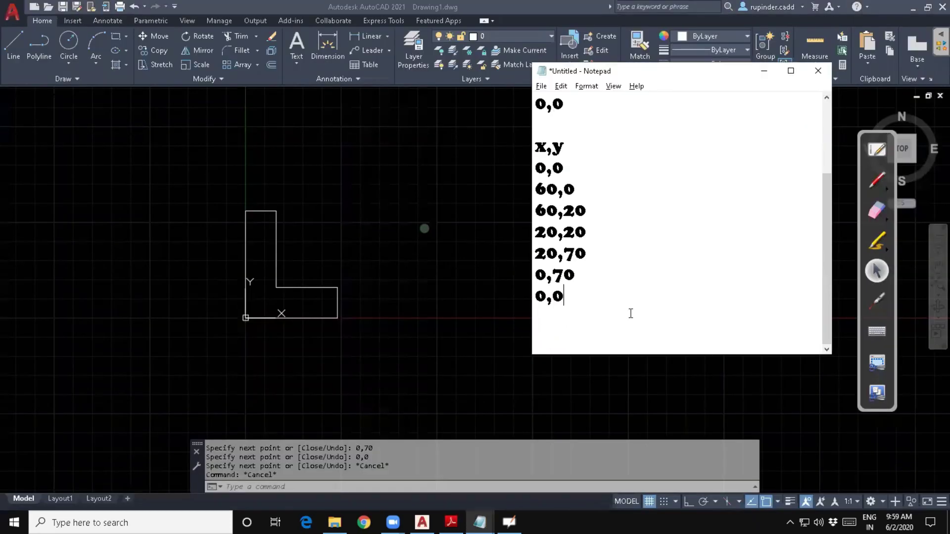
{"action": "key", "text": "Return"}
{"action": "key", "text": "Return"}
{"action": "key", "text": "Return"}
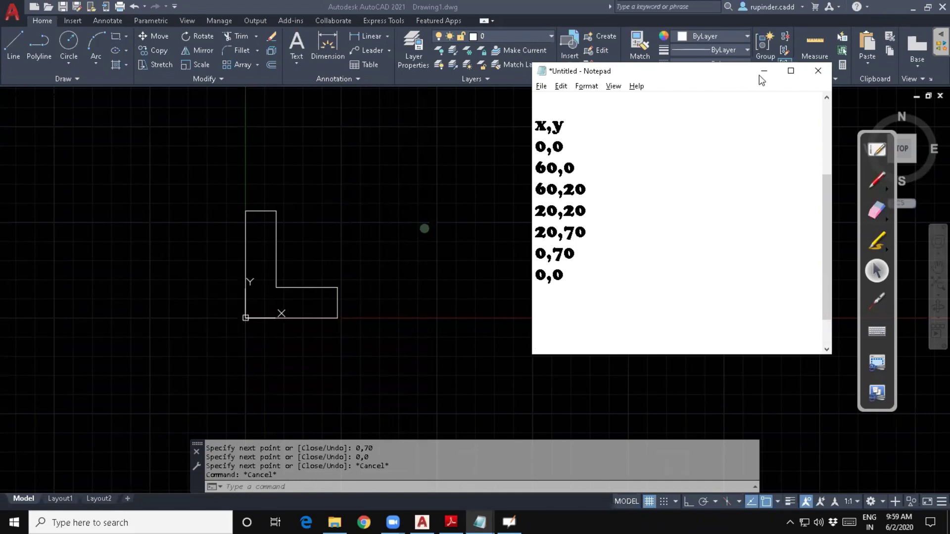
{"action": "left_click", "coordinate": [764, 71]}
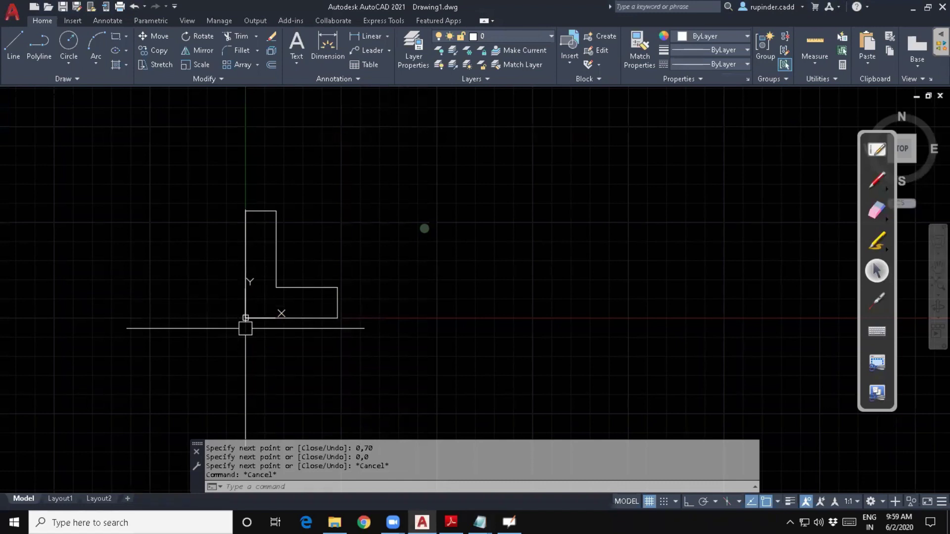
Pan the L-shape to the lower left and start the LINE command.
{"action": "middle_click_drag", "start_coordinate": [435, 318], "coordinate": [310, 357]}
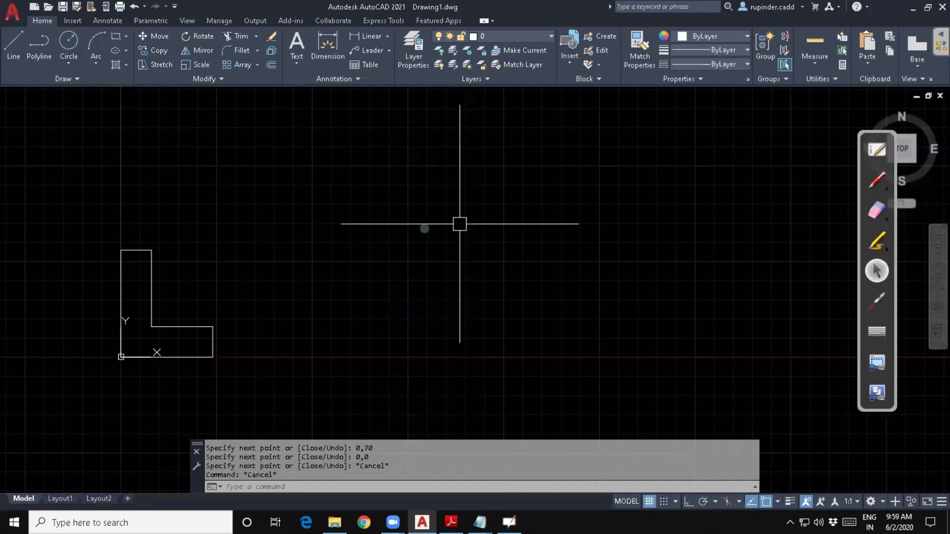
{"action": "middle_click_drag", "start_coordinate": [459, 225], "coordinate": [312, 286]}
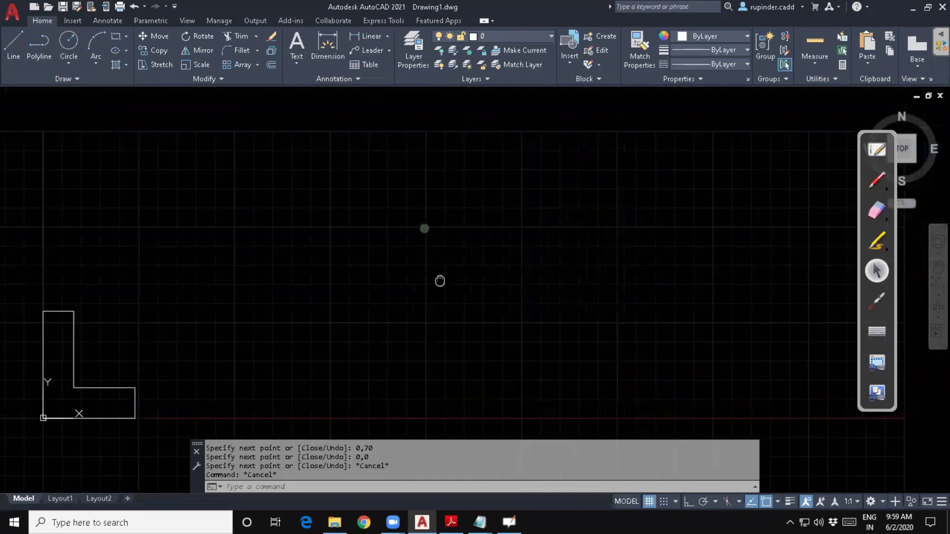
{"action": "key", "text": "Escape"}
{"action": "type", "text": "l"}
{"action": "key", "text": "Return"}
Pick a first point in empty space and enter the absolute point 50,0.
{"action": "scroll", "coordinate": [406, 274], "scroll_direction": "down", "scroll_amount": 3}
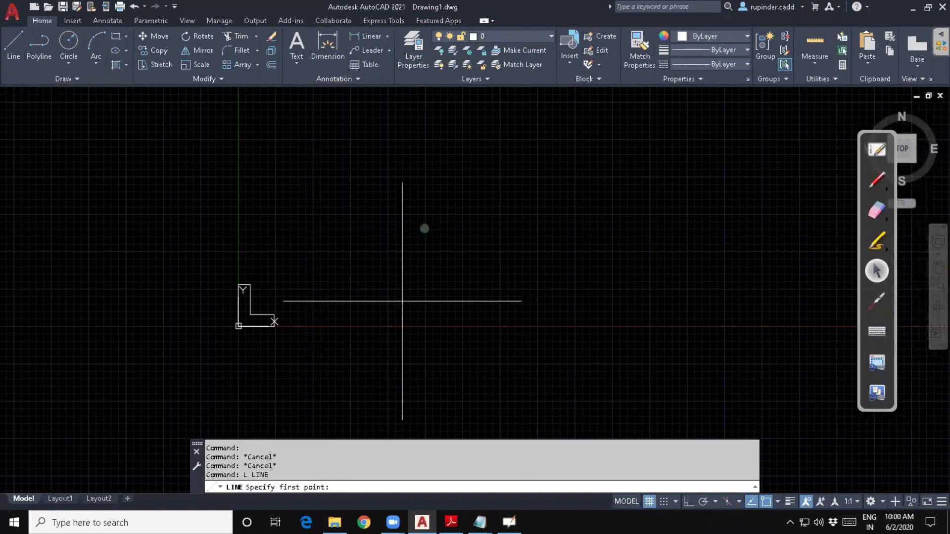
{"action": "middle_click_drag", "start_coordinate": [402, 301], "coordinate": [309, 346]}
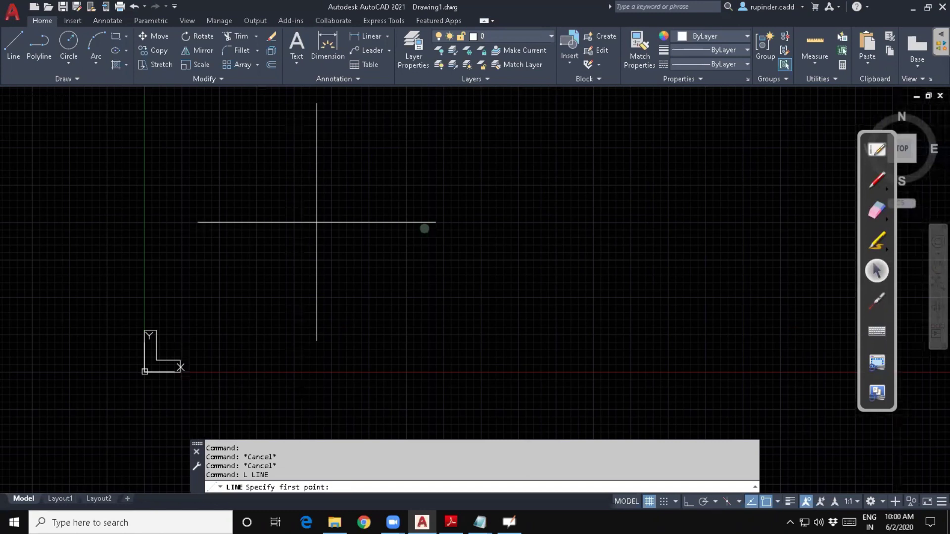
{"action": "left_click", "coordinate": [317, 222]}
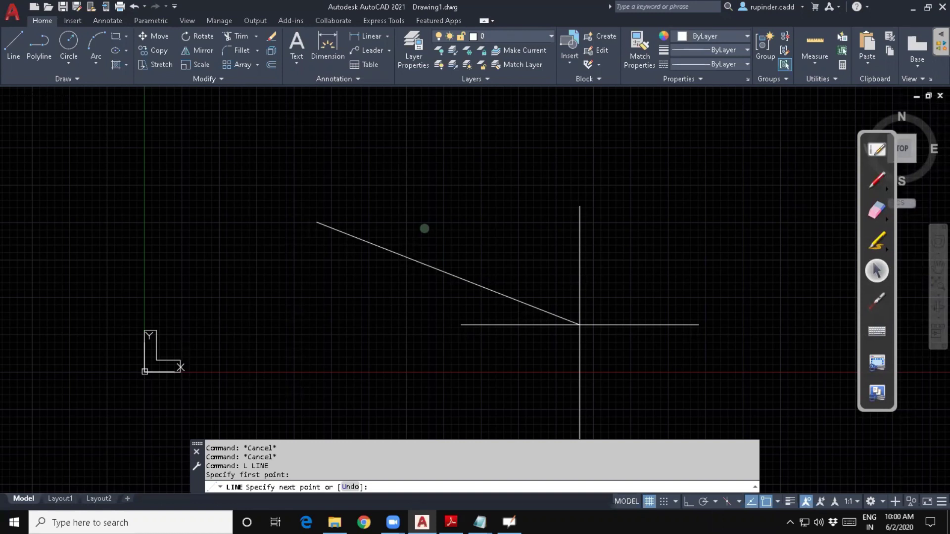
{"action": "type", "text": "50,"}
{"action": "type", "text": "0"}
{"action": "key", "text": "Return"}
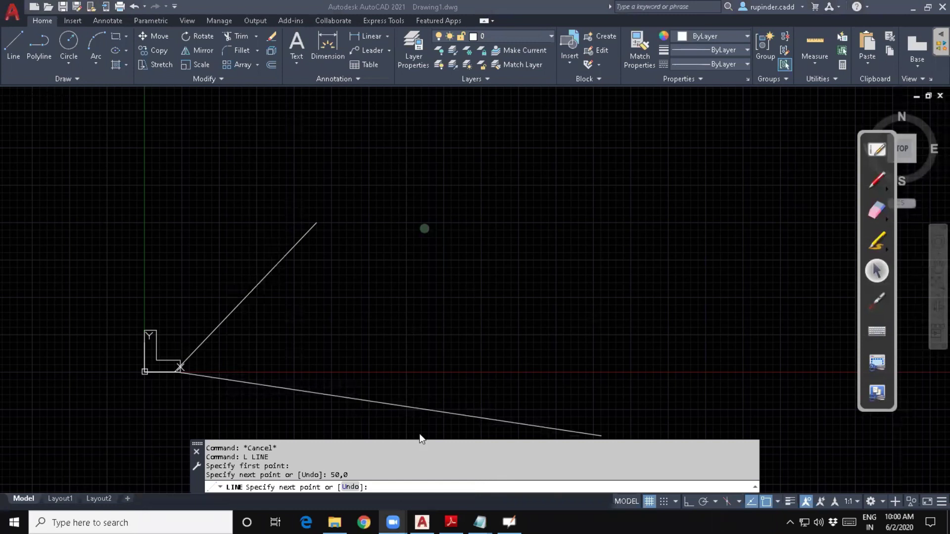
{"action": "type", "text": "u"}
{"action": "key", "text": "Return"}
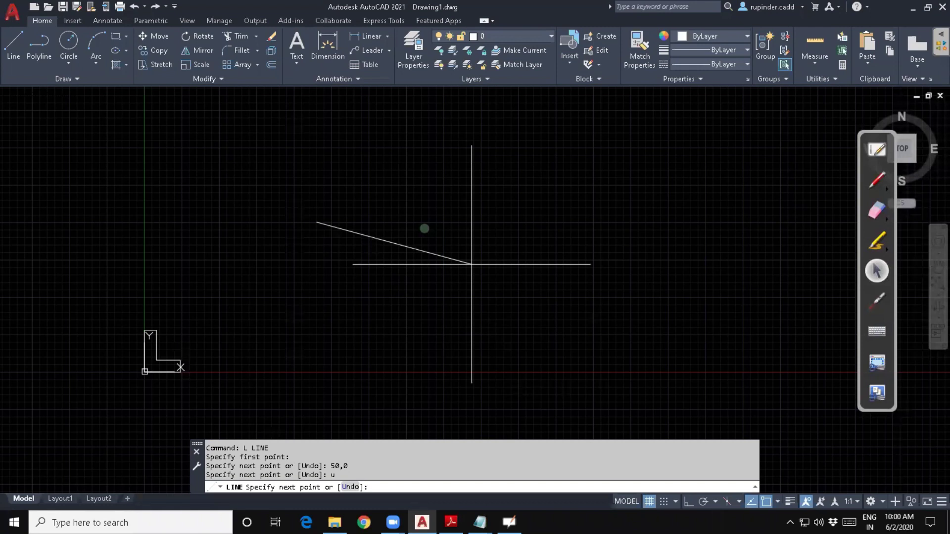
{"action": "type", "text": "@"}
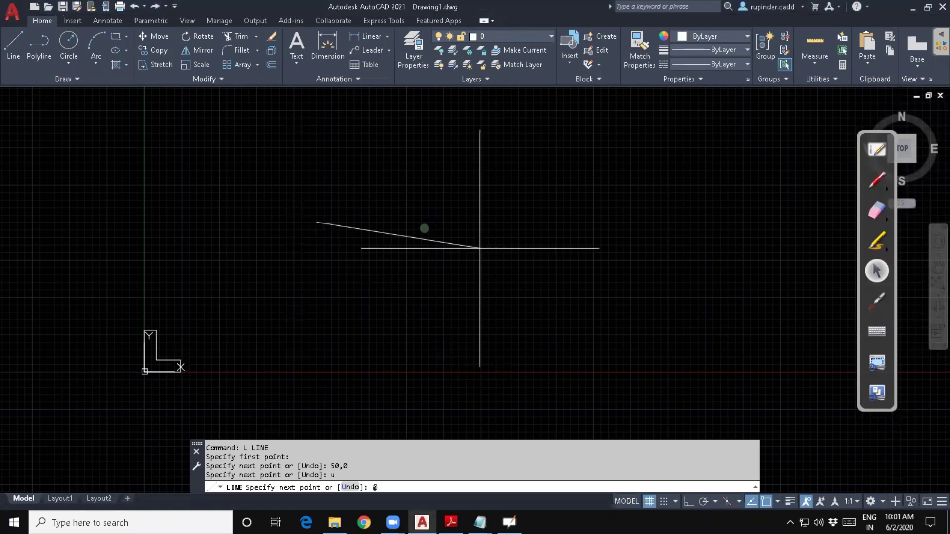
{"action": "type", "text": "50,0"}
{"action": "key", "text": "Return"}
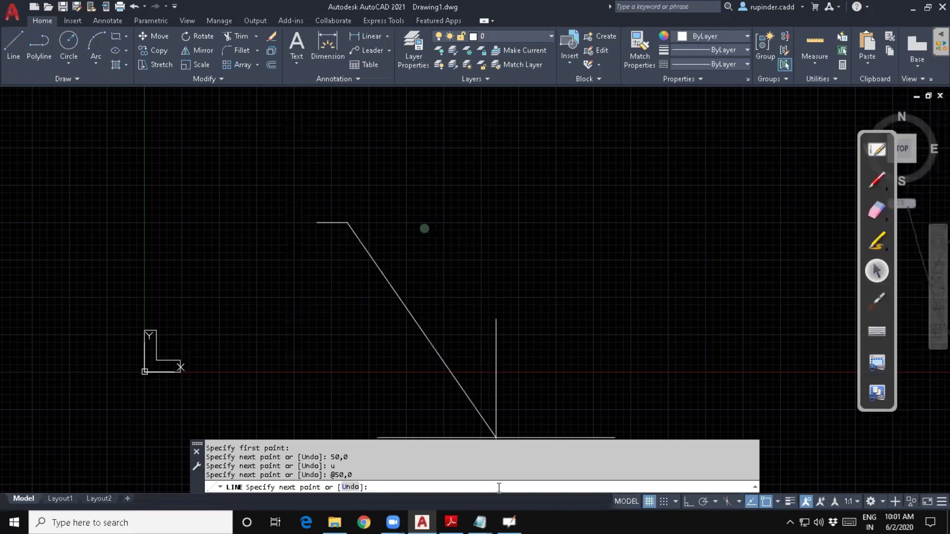
{"action": "key", "text": "Escape"}
{"action": "key", "text": "Escape"}
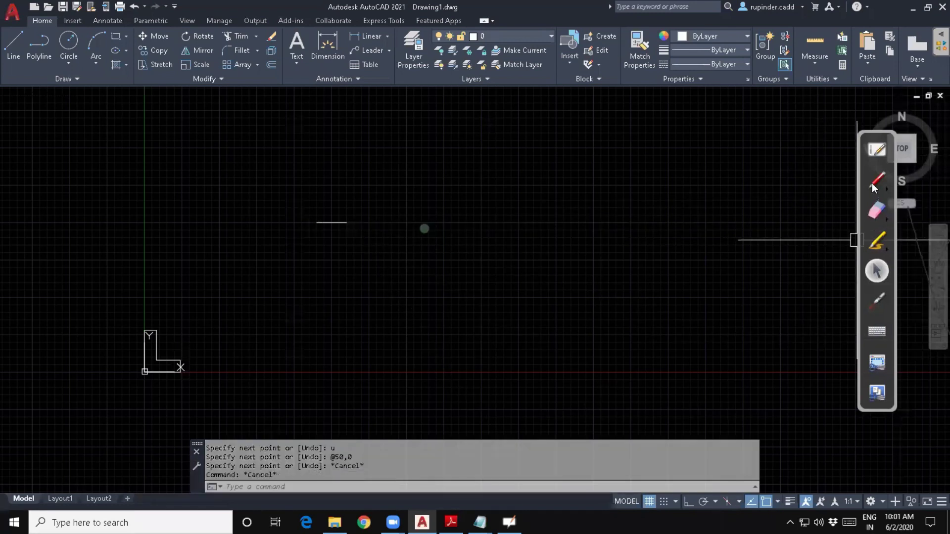
Ink red x and y axes over the drawing, labelled x, -x, y and -y.
{"action": "left_click", "coordinate": [874, 183]}
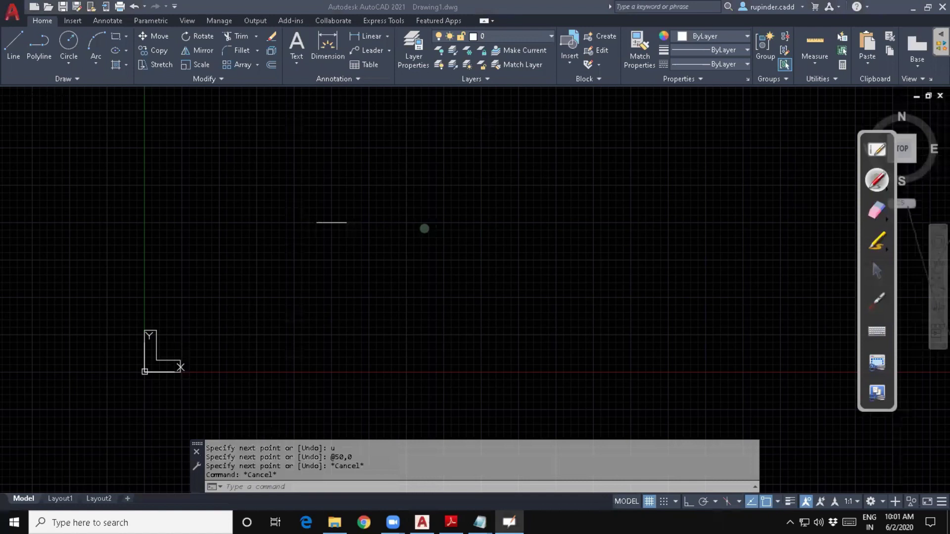
{"action": "left_click_drag", "start_coordinate": [536, 142], "coordinate": [524, 332]}
{"action": "left_click_drag", "start_coordinate": [384, 262], "coordinate": [695, 263]}
{"action": "left_click_drag", "start_coordinate": [532, 260], "coordinate": [525, 265]}
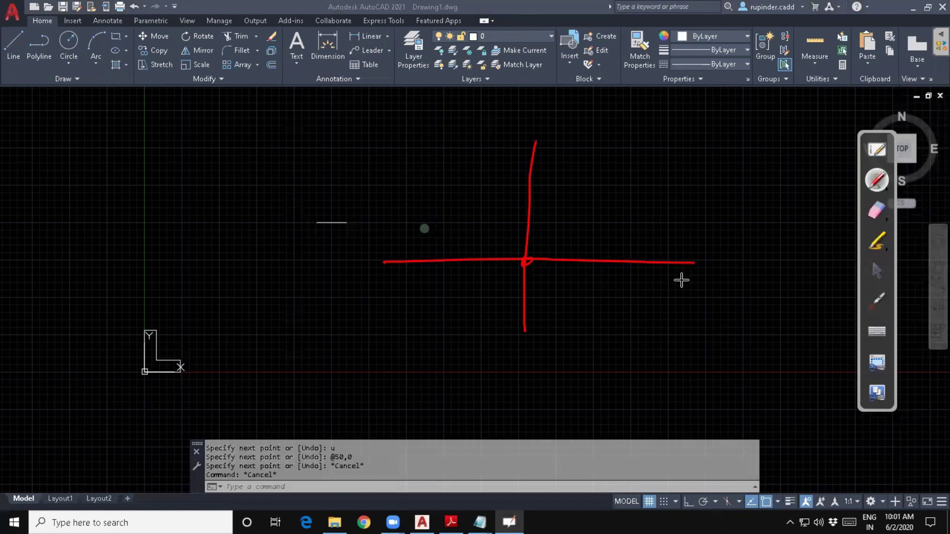
{"action": "mouse_move", "coordinate": [685, 285]}
{"action": "left_mouse_down"}
{"action": "mouse_move", "coordinate": [676, 300]}
{"action": "mouse_move", "coordinate": [740, 299]}
{"action": "left_mouse_up"}
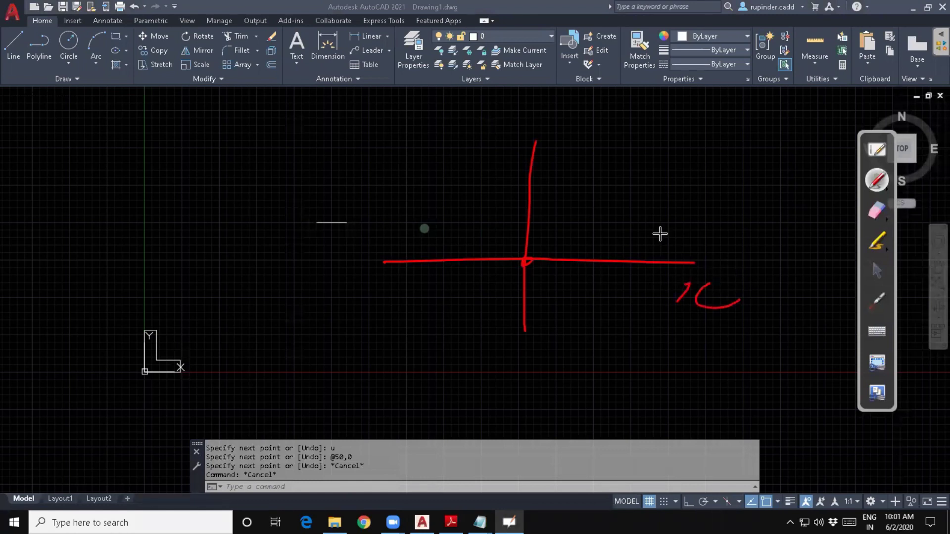
{"action": "left_click_drag", "start_coordinate": [559, 138], "coordinate": [608, 158]}
{"action": "mouse_move", "coordinate": [337, 253]}
{"action": "left_mouse_down"}
{"action": "mouse_move", "coordinate": [391, 234]}
{"action": "mouse_move", "coordinate": [409, 245]}
{"action": "left_mouse_up"}
{"action": "mouse_move", "coordinate": [461, 330]}
{"action": "left_mouse_down"}
{"action": "mouse_move", "coordinate": [502, 317]}
{"action": "mouse_move", "coordinate": [486, 362]}
{"action": "mouse_move", "coordinate": [528, 330]}
{"action": "left_mouse_up"}
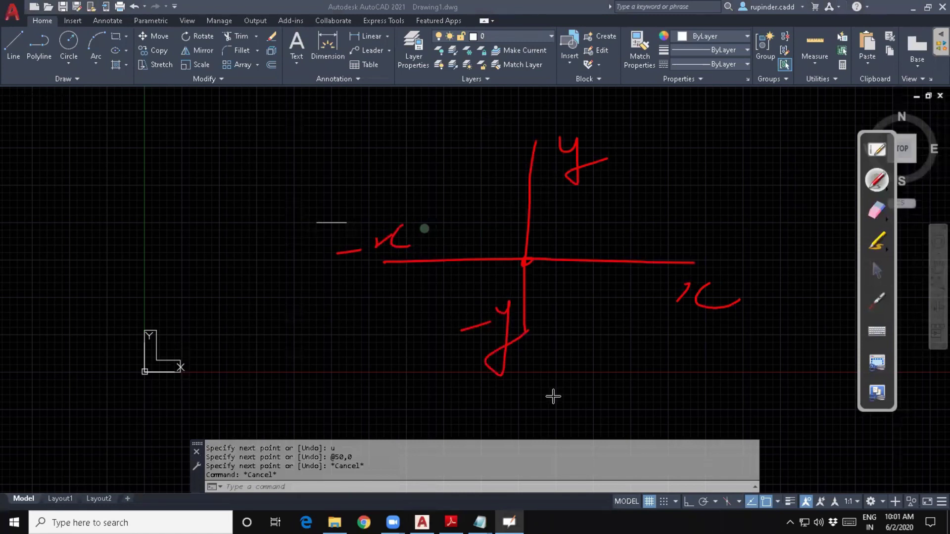
Add ink marks in the quadrants, then erase all the annotations.
{"action": "left_click_drag", "start_coordinate": [553, 301], "coordinate": [637, 301]}
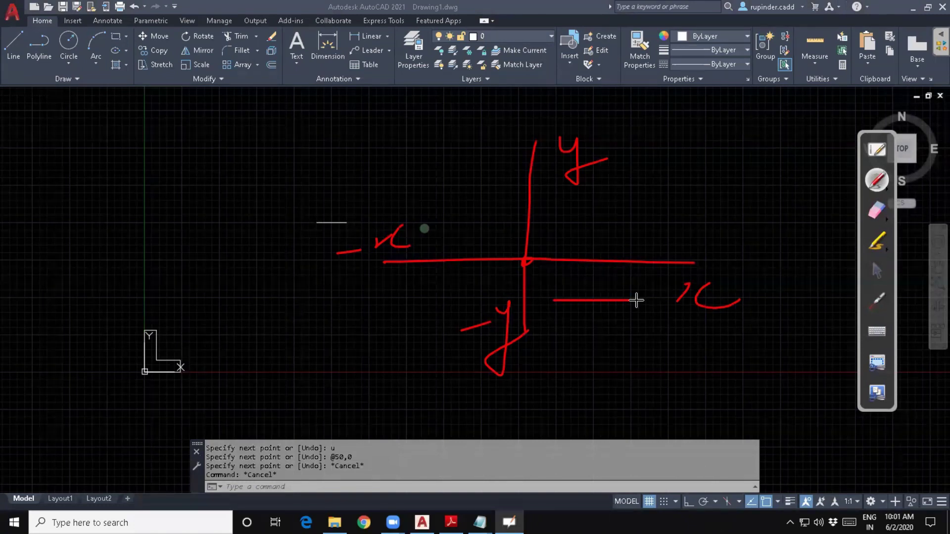
{"action": "left_click_drag", "start_coordinate": [605, 236], "coordinate": [599, 189]}
{"action": "left_click_drag", "start_coordinate": [490, 203], "coordinate": [407, 199]}
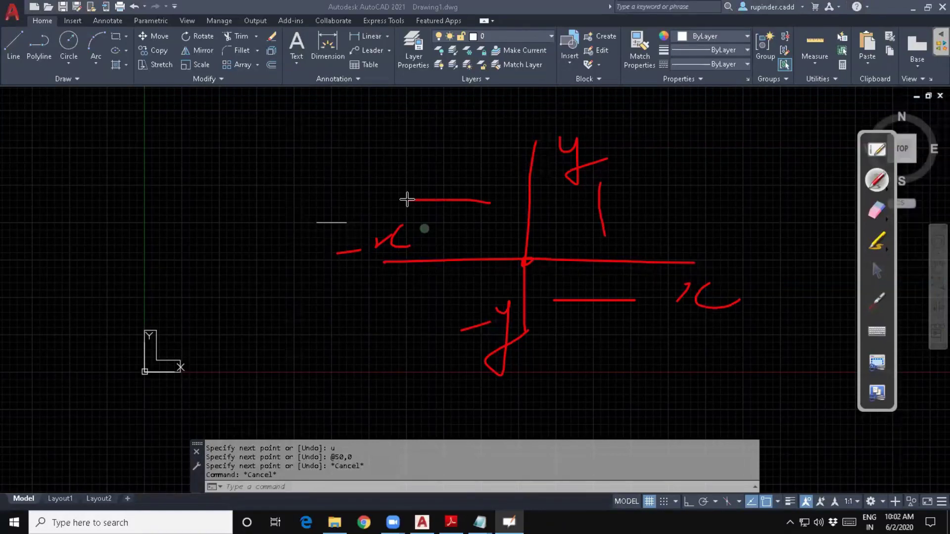
{"action": "left_click_drag", "start_coordinate": [424, 299], "coordinate": [416, 349]}
{"action": "left_click", "coordinate": [876, 210]}
{"action": "mouse_move", "coordinate": [409, 218]}
{"action": "left_mouse_down"}
{"action": "mouse_move", "coordinate": [578, 163]}
{"action": "mouse_move", "coordinate": [467, 265]}
{"action": "mouse_move", "coordinate": [806, 297]}
{"action": "mouse_move", "coordinate": [386, 359]}
{"action": "mouse_move", "coordinate": [572, 356]}
{"action": "left_mouse_up"}
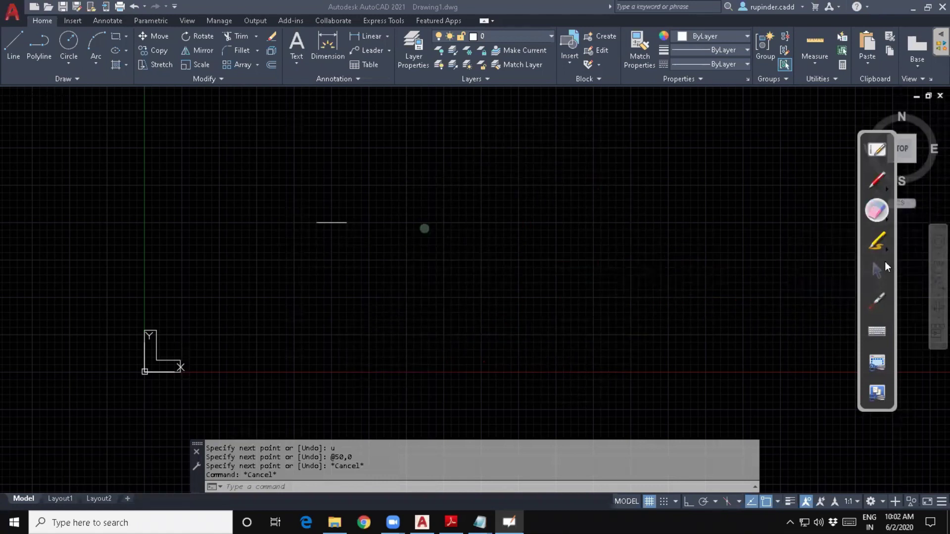
Window-select and delete the short leftover line.
{"action": "left_click", "coordinate": [876, 271]}
{"action": "left_click", "coordinate": [313, 203]}
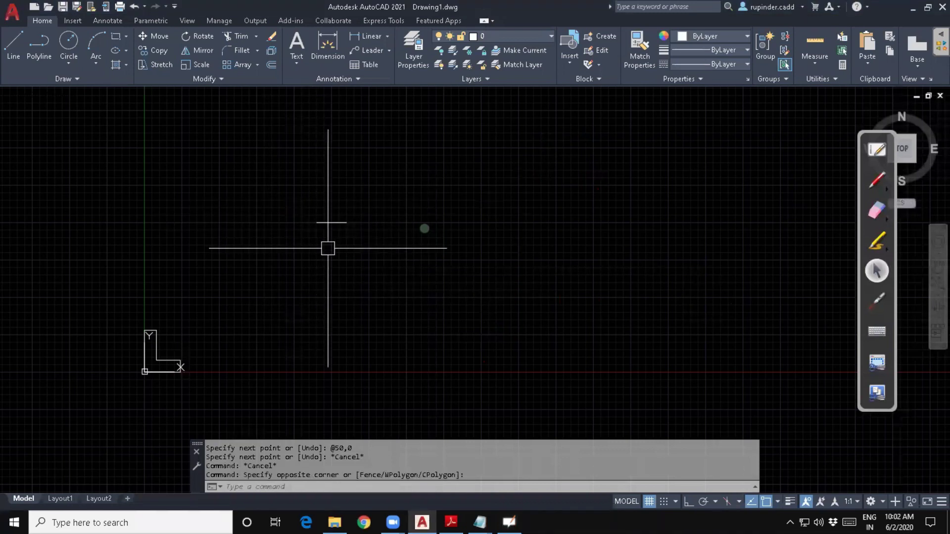
{"action": "left_click_drag", "start_coordinate": [327, 248], "coordinate": [307, 213]}
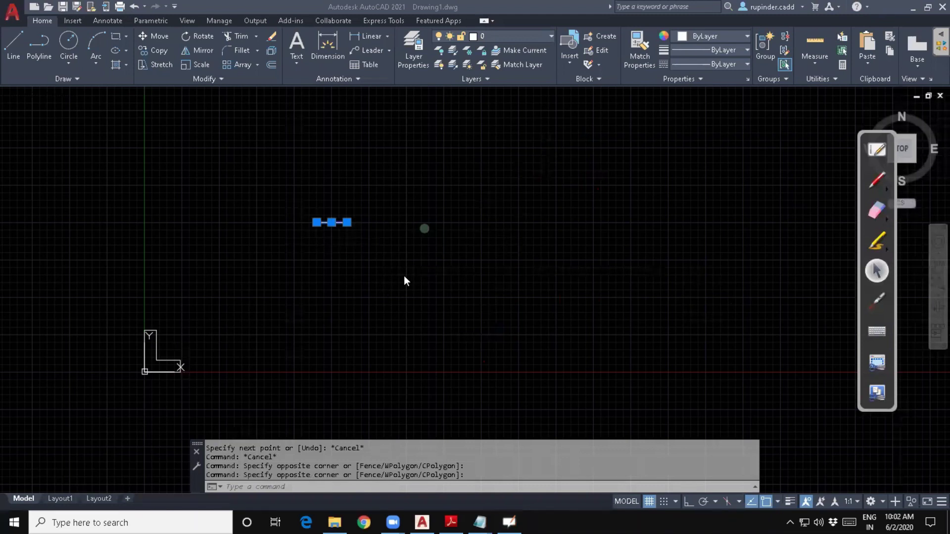
{"action": "key", "text": "Delete"}
{"action": "key", "text": "Escape"}
{"action": "key", "text": "Escape"}
{"action": "type", "text": "l"}
{"action": "key", "text": "Return"}
{"action": "middle_click_drag", "start_coordinate": [488, 233], "coordinate": [436, 318]}
{"action": "middle_click_drag", "start_coordinate": [257, 282], "coordinate": [299, 342]}
{"action": "left_click", "coordinate": [266, 251]}
{"action": "type", "text": "@"}
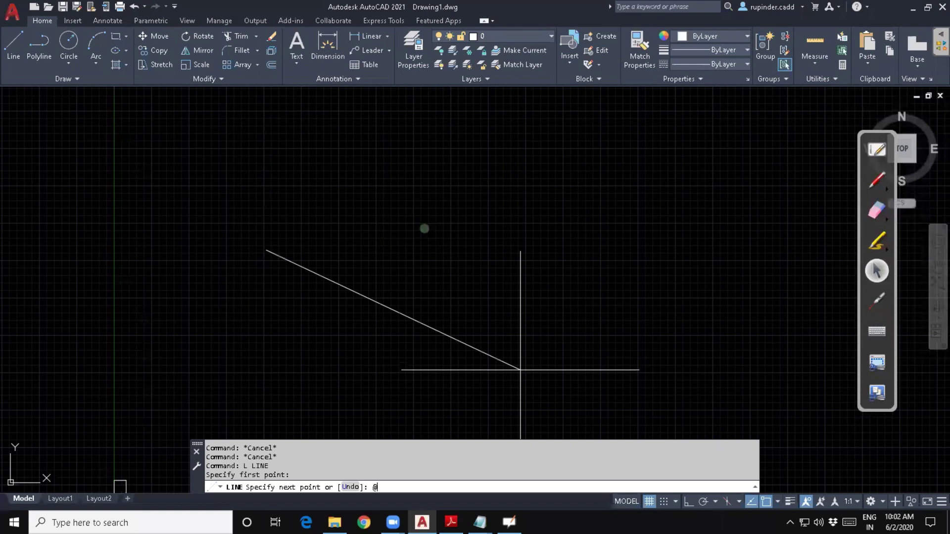
{"action": "type", "text": "50,0"}
{"action": "key", "text": "Return"}
Enter @0,50 as the next relative point while adding ink notes beside the drawing.
{"action": "scroll", "coordinate": [296, 247], "scroll_direction": "up", "scroll_amount": 3}
{"action": "scroll", "coordinate": [295, 246], "scroll_direction": "up", "scroll_amount": 2}
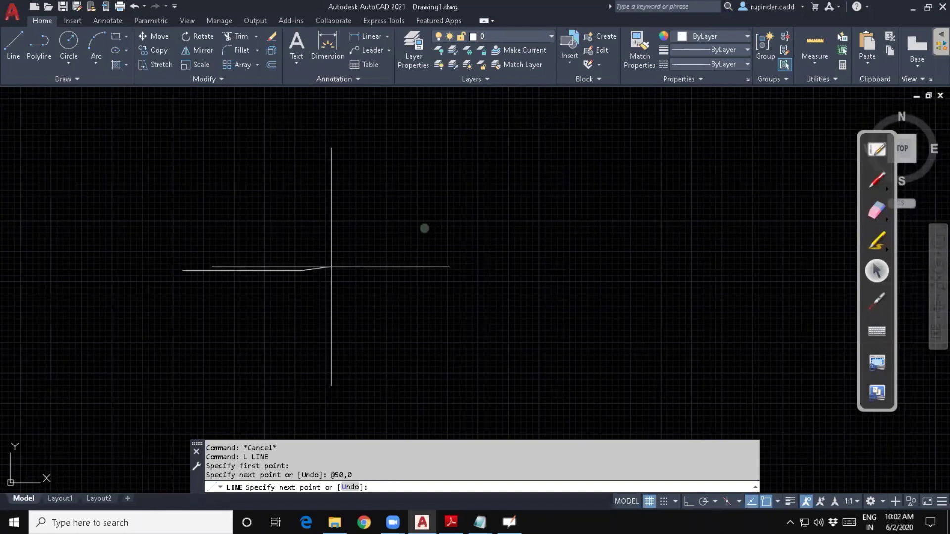
{"action": "middle_click_drag", "start_coordinate": [330, 267], "coordinate": [354, 280]}
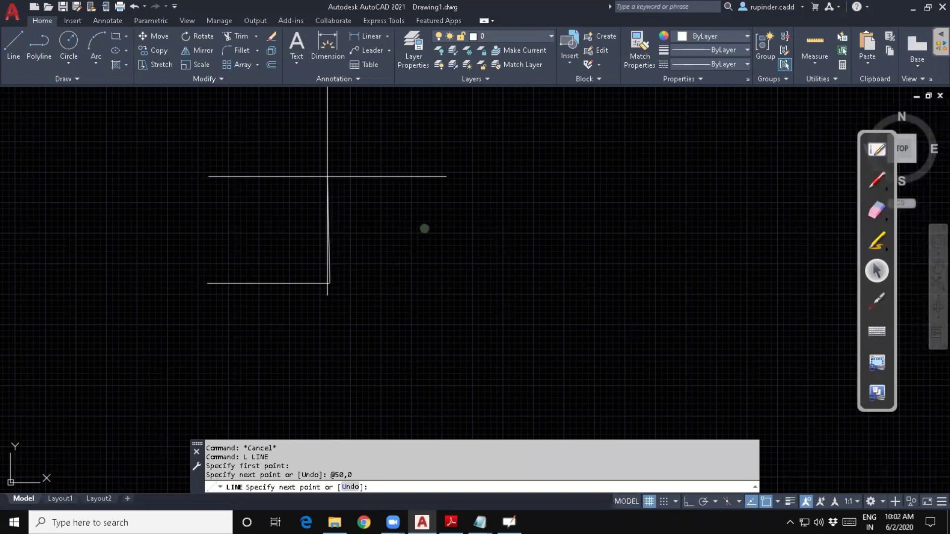
{"action": "type", "text": "@"}
{"action": "left_click_drag", "start_coordinate": [653, 134], "coordinate": [639, 201]}
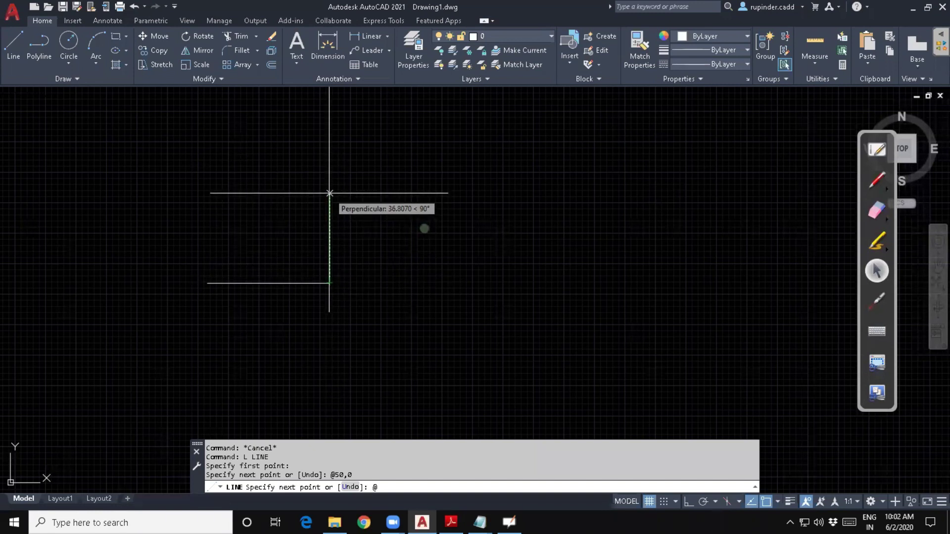
{"action": "type", "text": "0,50"}
{"action": "left_click_drag", "start_coordinate": [673, 189], "coordinate": [724, 131]}
{"action": "left_click_drag", "start_coordinate": [661, 131], "coordinate": [689, 148]}
Confirm the @0,50 side and draw the leftward @-50,0 side.
{"action": "key", "text": "Return"}
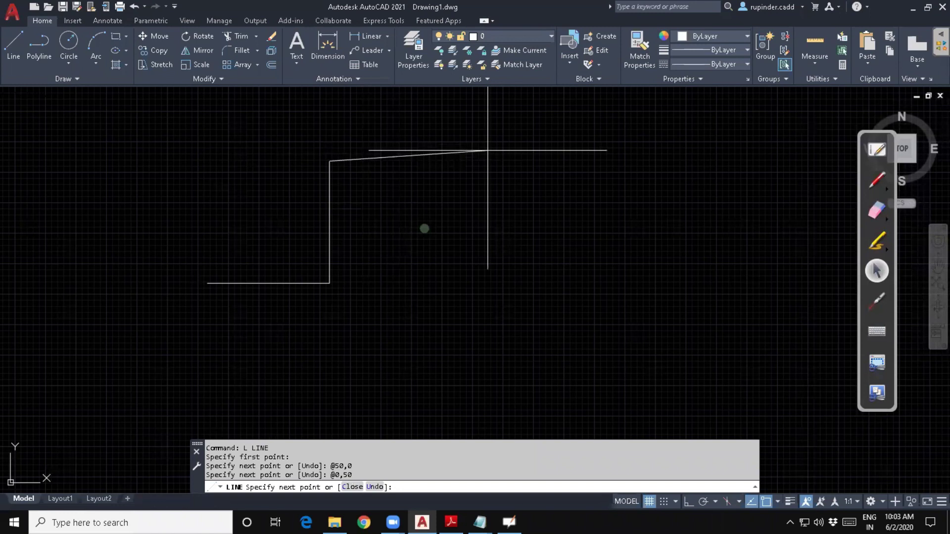
{"action": "type", "text": "@"}
{"action": "left_click_drag", "start_coordinate": [532, 255], "coordinate": [634, 277]}
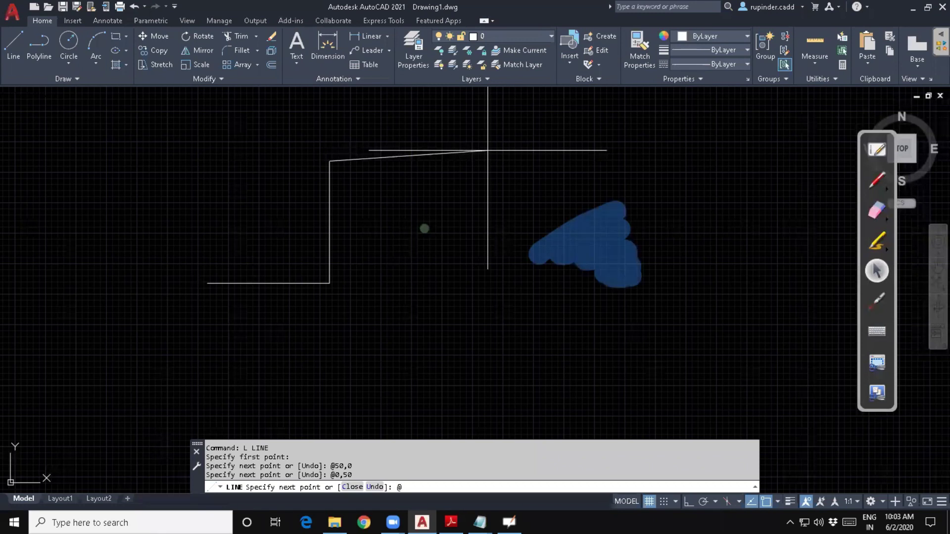
{"action": "type", "text": "-50"}
{"action": "left_click_drag", "start_coordinate": [606, 230], "coordinate": [650, 275]}
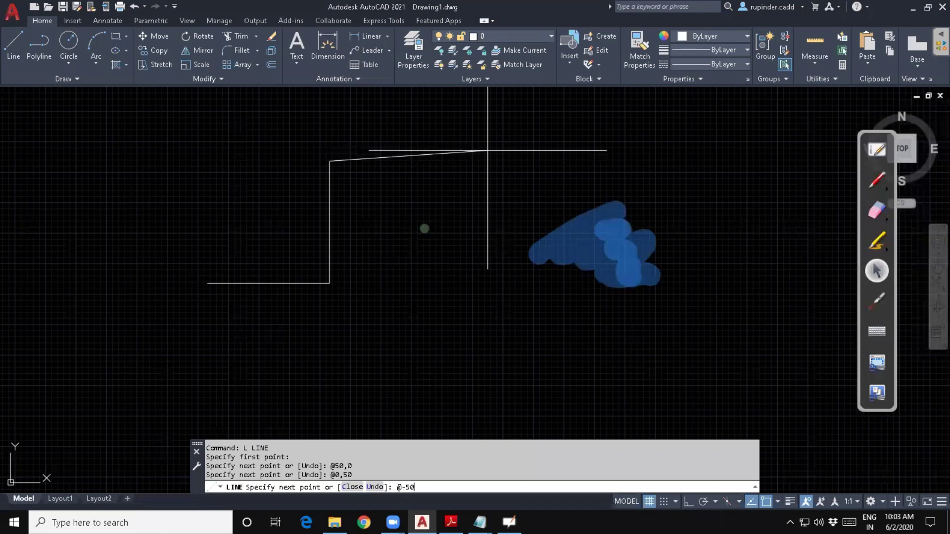
{"action": "type", "text": ",0"}
{"action": "key", "text": "Return"}
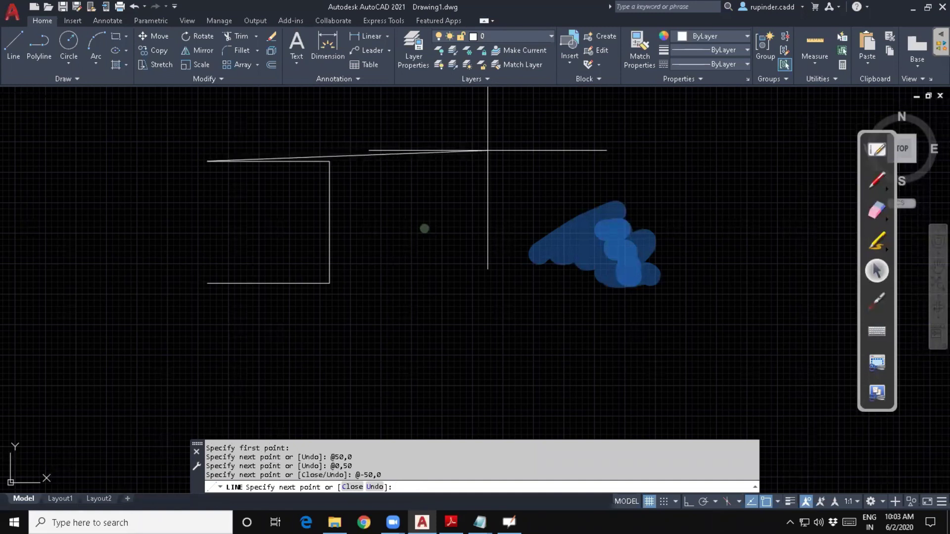
Close the square with @0,-50, end LINE, and bring up the assignment PDF.
{"action": "type", "text": "@0,-50"}
{"action": "left_click_drag", "start_coordinate": [213, 120], "coordinate": [478, 124]}
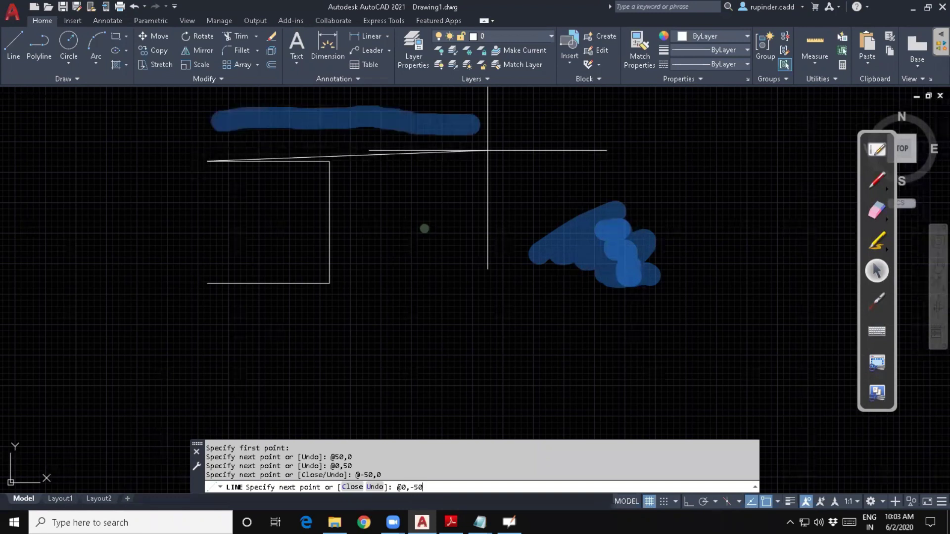
{"action": "key", "text": "Return"}
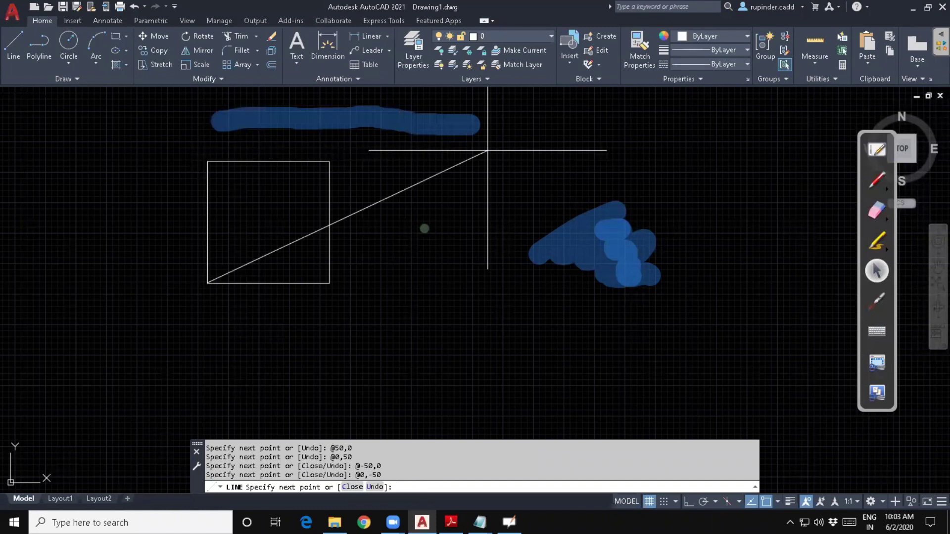
{"action": "key", "text": "Escape"}
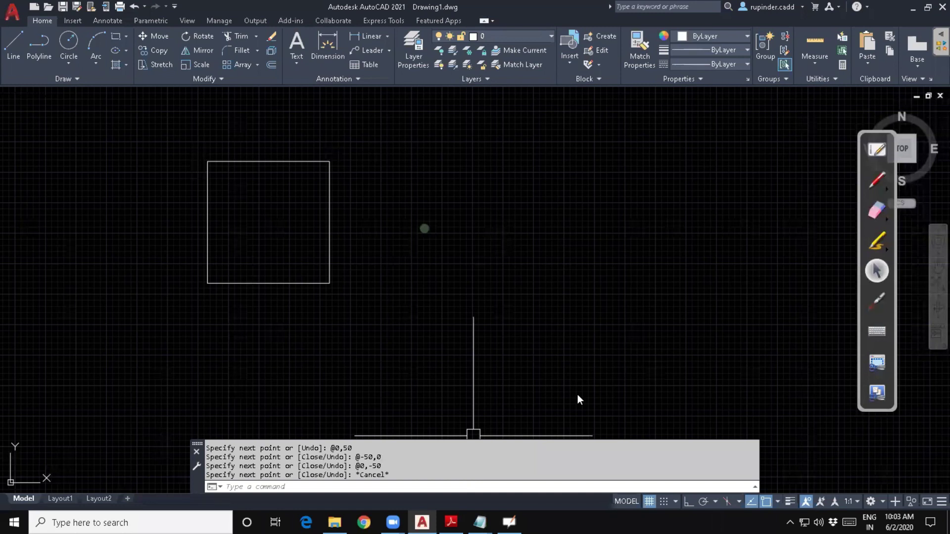
{"action": "key", "text": "alt+Tab"}
Scroll the assignment PDF to the dimensioned L-shapes and return to the drawing.
{"action": "scroll", "coordinate": [443, 265], "scroll_direction": "down", "scroll_amount": 5}
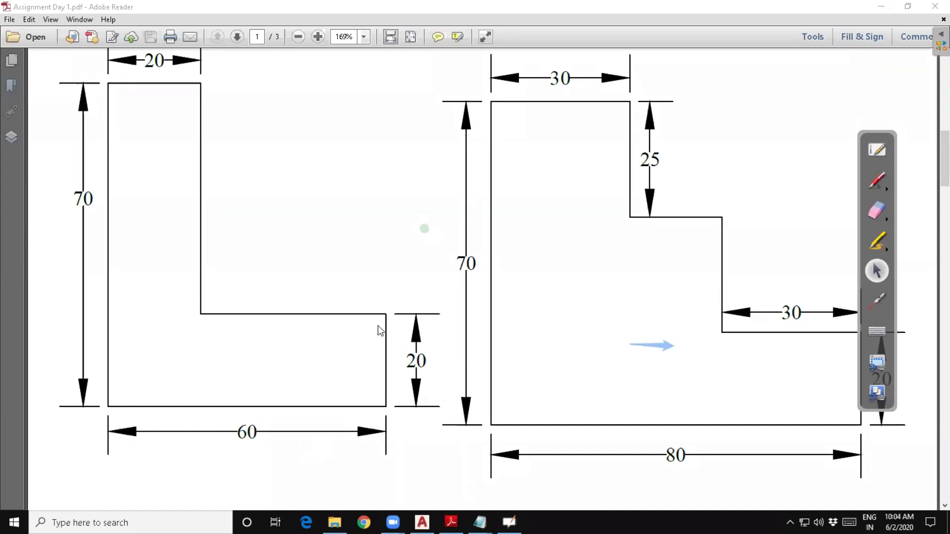
{"action": "left_click", "coordinate": [881, 6]}
{"action": "key", "text": "Escape"}
{"action": "key", "text": "Escape"}
{"action": "type", "text": "l"}
{"action": "key", "text": "Return"}
{"action": "middle_click_drag", "start_coordinate": [447, 367], "coordinate": [386, 367]}
{"action": "left_click", "coordinate": [363, 287]}
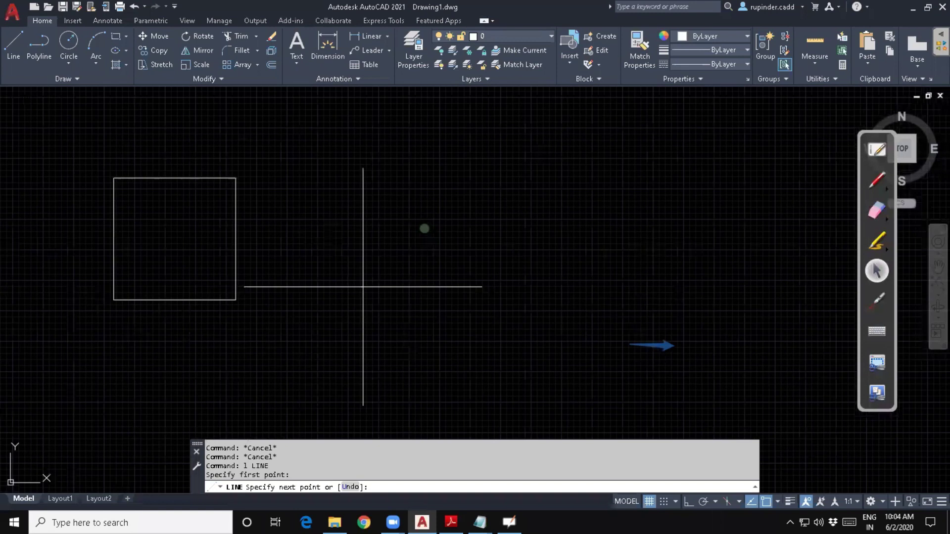
{"action": "type", "text": "@60,0"}
{"action": "key", "text": "Return"}
{"action": "type", "text": "@0,20"}
{"action": "key", "text": "Return"}
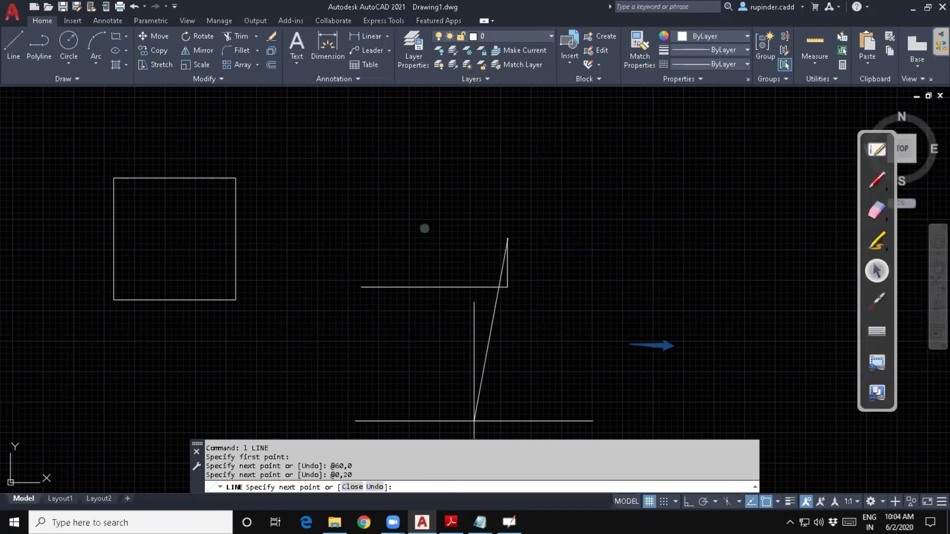
{"action": "key", "text": "alt+Tab"}
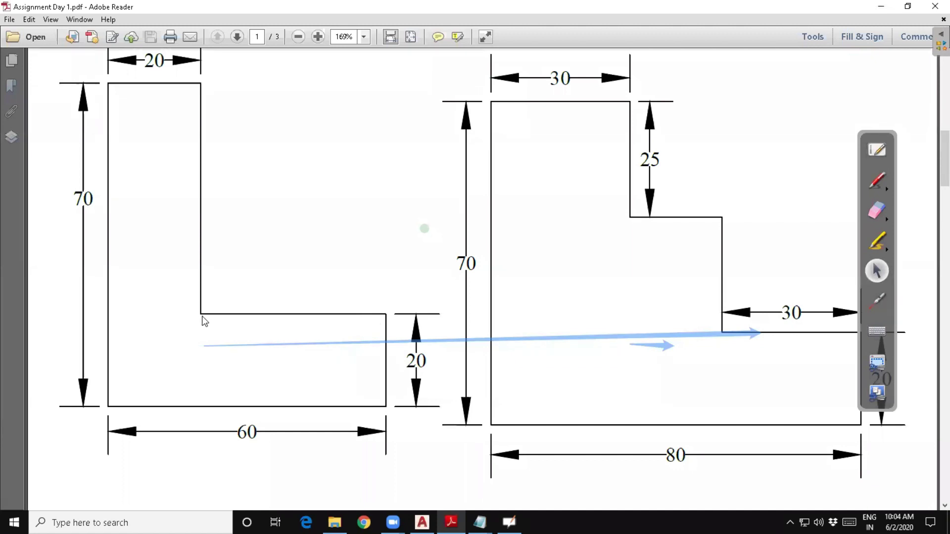
Continue the L with segments @-40,0, @0,50 and @-20,0.
{"action": "left_click", "coordinate": [881, 7]}
{"action": "type", "text": "@-40,0"}
{"action": "key", "text": "Return"}
{"action": "type", "text": "@0,50"}
{"action": "key", "text": "Return"}
{"action": "type", "text": "@-20,0"}
{"action": "key", "text": "Return"}
Undo the wrong @0,70 segment and close the L with @0,-70.
{"action": "type", "text": "@0,"}
{"action": "left_click_drag", "start_coordinate": [605, 158], "coordinate": [668, 155]}
{"action": "type", "text": "70"}
{"action": "key", "text": "Return"}
{"action": "left_click_drag", "start_coordinate": [692, 125], "coordinate": [783, 176]}
{"action": "left_click_drag", "start_coordinate": [799, 117], "coordinate": [822, 107]}
{"action": "type", "text": "u"}
{"action": "key", "text": "Return"}
{"action": "type", "text": "@"}
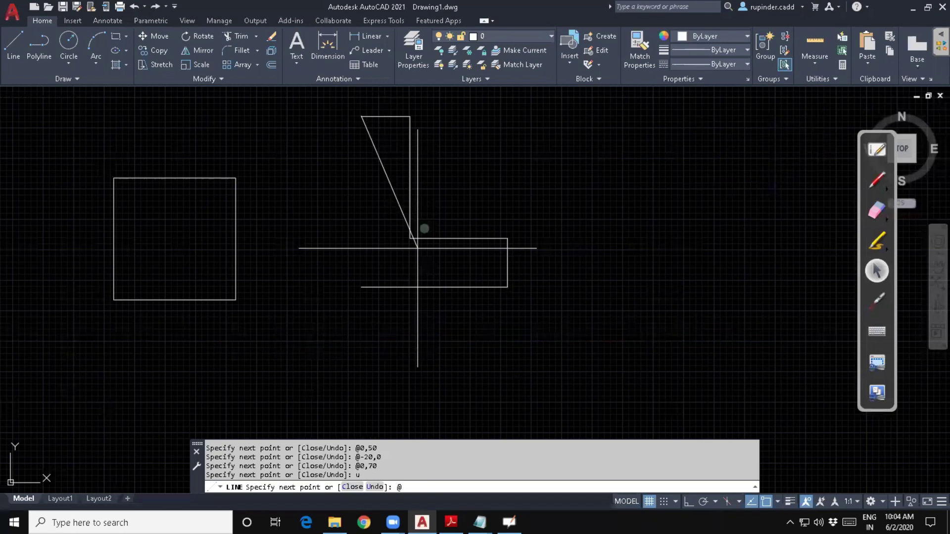
{"action": "type", "text": "0,-70"}
{"action": "key", "text": "Return"}
{"action": "key", "text": "Escape"}
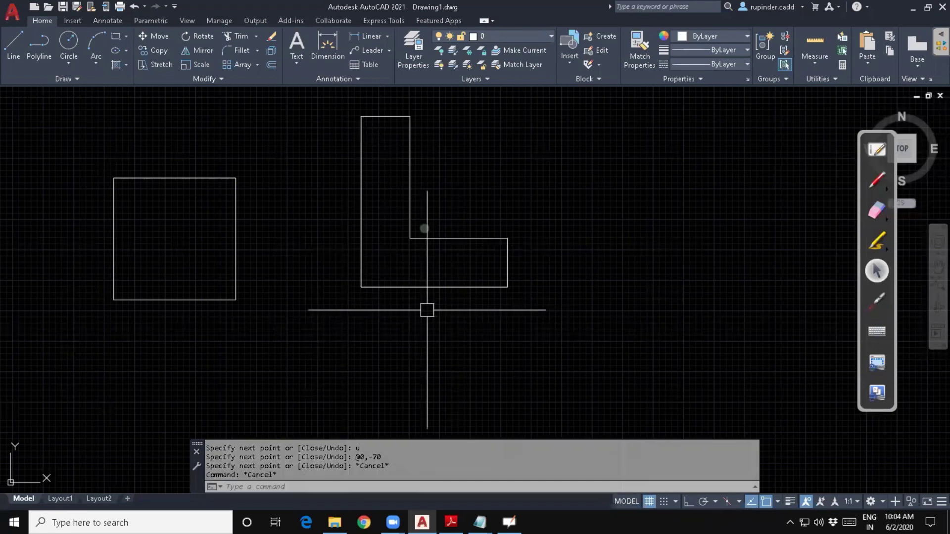
{"action": "middle_click_drag", "start_coordinate": [427, 310], "coordinate": [406, 316]}
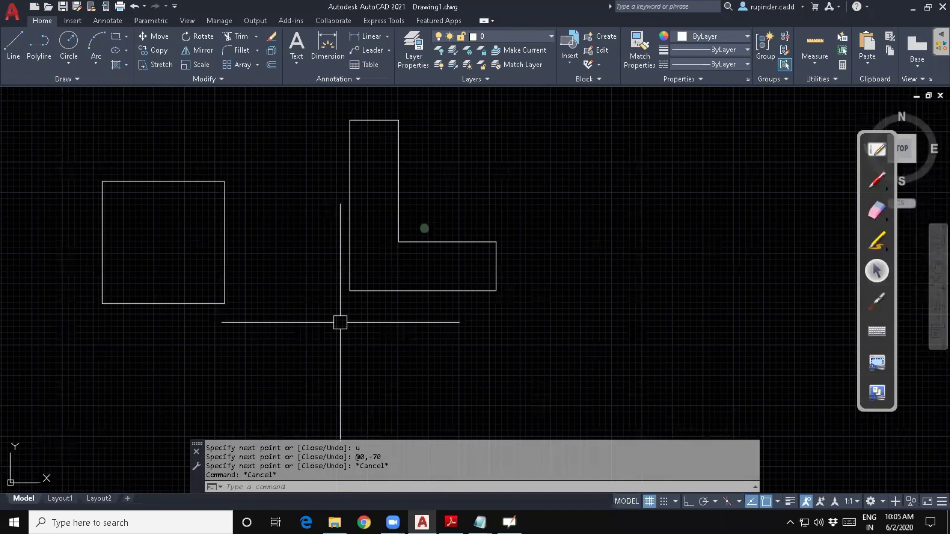
{"action": "mouse_move", "coordinate": [498, 343]}
{"action": "middle_mouse_down"}
{"action": "mouse_move", "coordinate": [435, 355]}
{"action": "mouse_move", "coordinate": [293, 350]}
{"action": "middle_mouse_up"}
{"action": "key", "text": "Escape"}
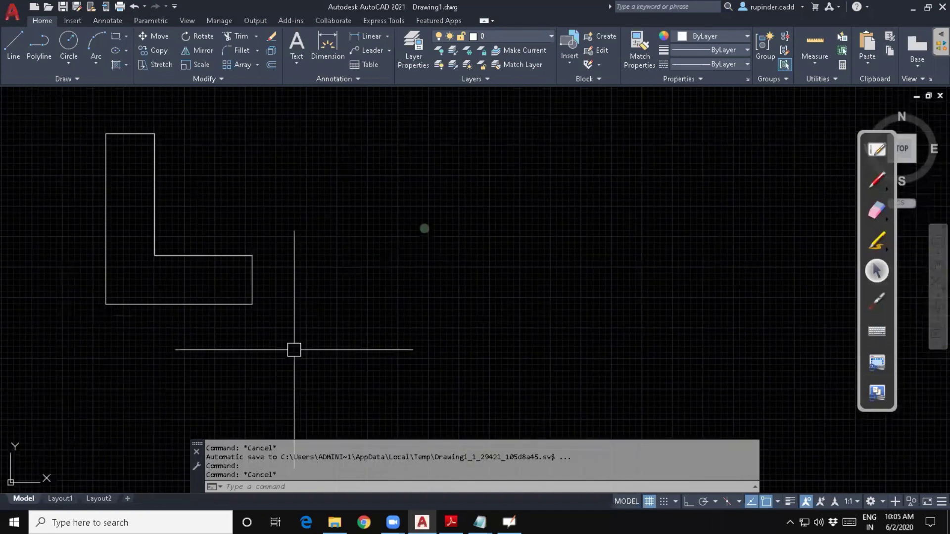
{"action": "type", "text": "l"}
{"action": "key", "text": "Return"}
{"action": "left_click", "coordinate": [417, 287]}
{"action": "type", "text": "@50,0"}
{"action": "key", "text": "Return"}
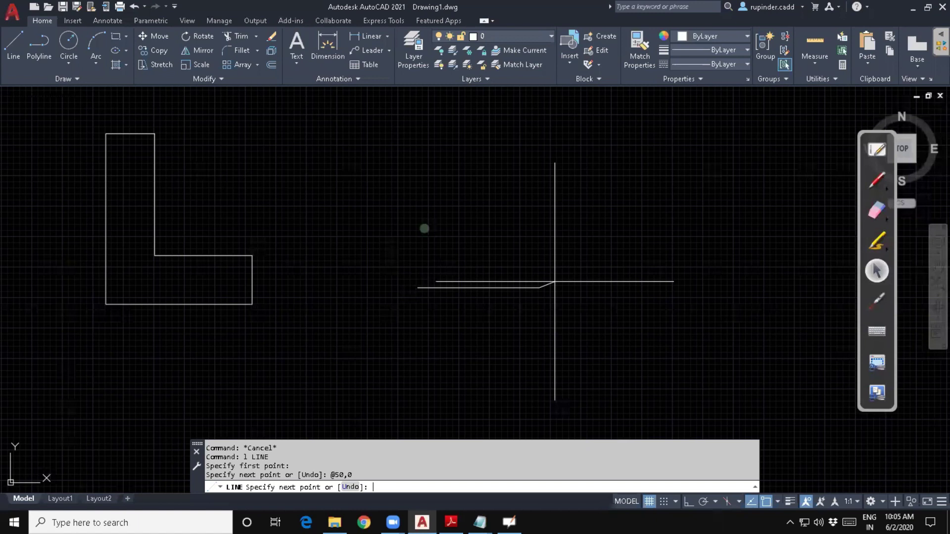
{"action": "type", "text": "@50,50"}
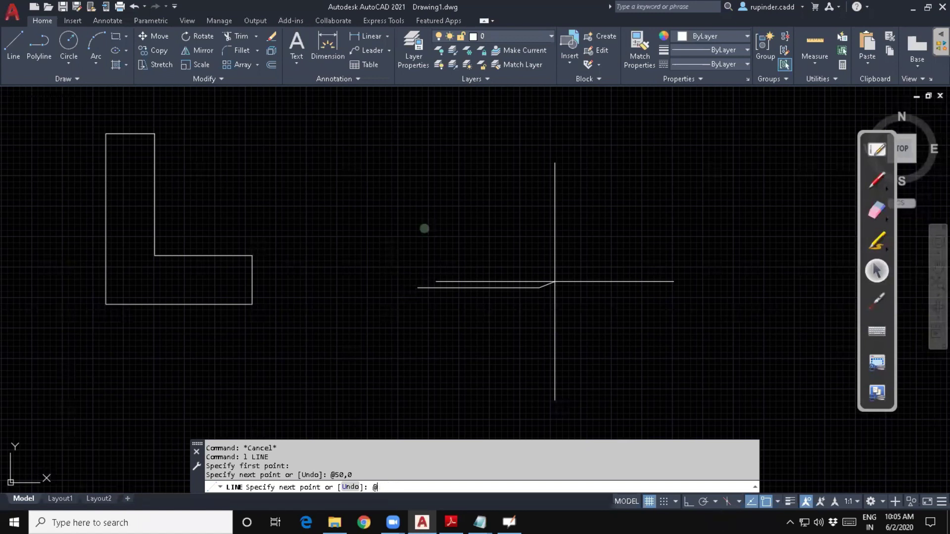
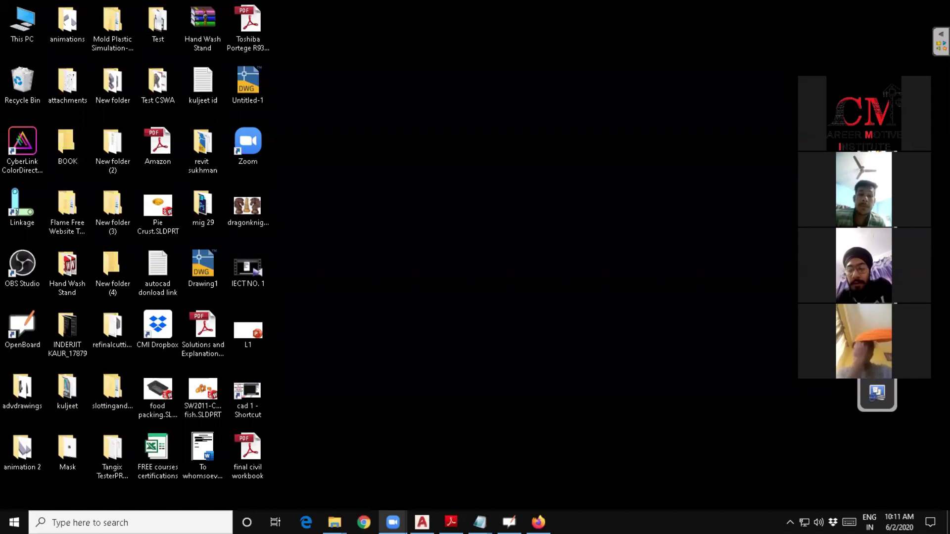
Bring the AutoCAD 2021 drawing with the squares and L-shape back from the taskbar.
{"action": "left_click", "coordinate": [422, 522]}
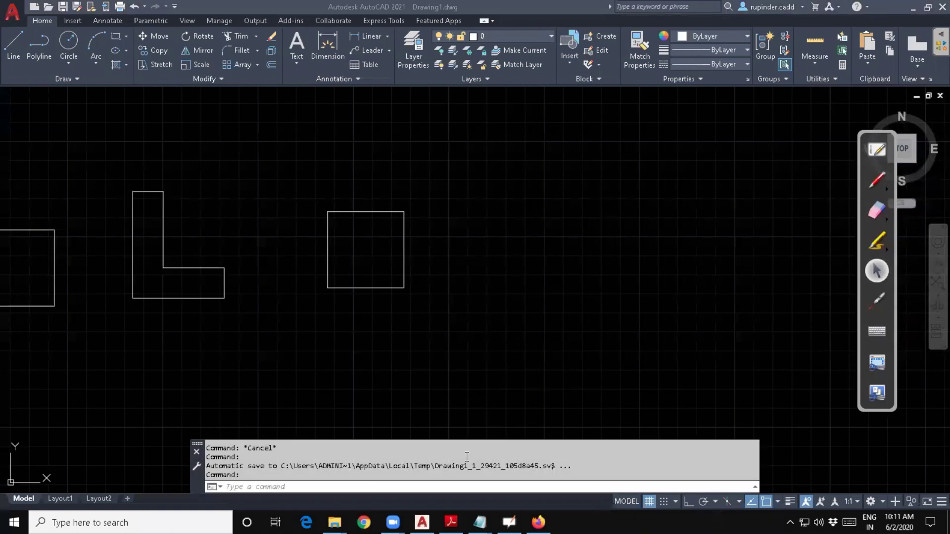
{"action": "left_click", "coordinate": [876, 180]}
{"action": "left_click_drag", "start_coordinate": [543, 166], "coordinate": [533, 331]}
{"action": "left_click_drag", "start_coordinate": [487, 250], "coordinate": [697, 243]}
{"action": "mouse_move", "coordinate": [576, 160]}
{"action": "left_mouse_down"}
{"action": "mouse_move", "coordinate": [557, 151]}
{"action": "mouse_move", "coordinate": [574, 181]}
{"action": "left_mouse_up"}
{"action": "left_click_drag", "start_coordinate": [594, 148], "coordinate": [597, 149]}
{"action": "mouse_move", "coordinate": [427, 223]}
{"action": "left_mouse_down"}
{"action": "mouse_move", "coordinate": [428, 245]}
{"action": "mouse_move", "coordinate": [446, 222]}
{"action": "mouse_move", "coordinate": [473, 216]}
{"action": "left_mouse_up"}
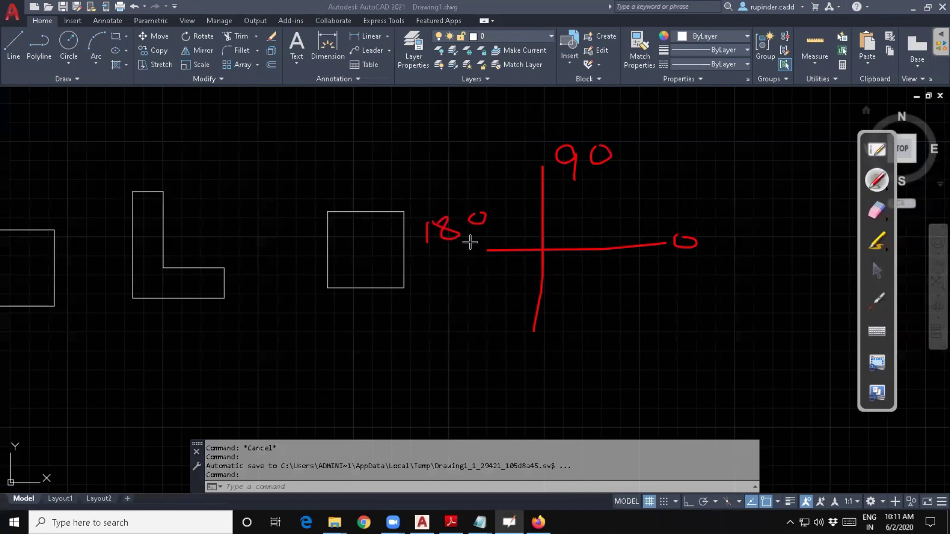
{"action": "left_click_drag", "start_coordinate": [560, 352], "coordinate": [596, 365]}
{"action": "mouse_move", "coordinate": [587, 345]}
{"action": "left_mouse_down"}
{"action": "mouse_move", "coordinate": [599, 363]}
{"action": "mouse_move", "coordinate": [612, 347]}
{"action": "mouse_move", "coordinate": [622, 362]}
{"action": "mouse_move", "coordinate": [614, 341]}
{"action": "left_mouse_up"}
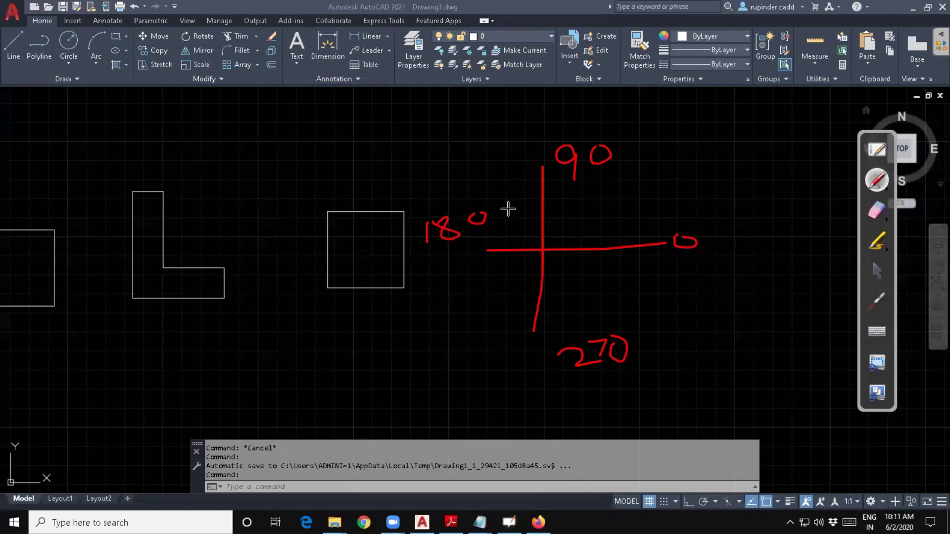
{"action": "left_click", "coordinate": [877, 211]}
{"action": "mouse_move", "coordinate": [649, 200]}
{"action": "left_mouse_down"}
{"action": "mouse_move", "coordinate": [403, 181]}
{"action": "mouse_move", "coordinate": [651, 165]}
{"action": "mouse_move", "coordinate": [513, 206]}
{"action": "mouse_move", "coordinate": [539, 301]}
{"action": "mouse_move", "coordinate": [513, 339]}
{"action": "left_mouse_up"}
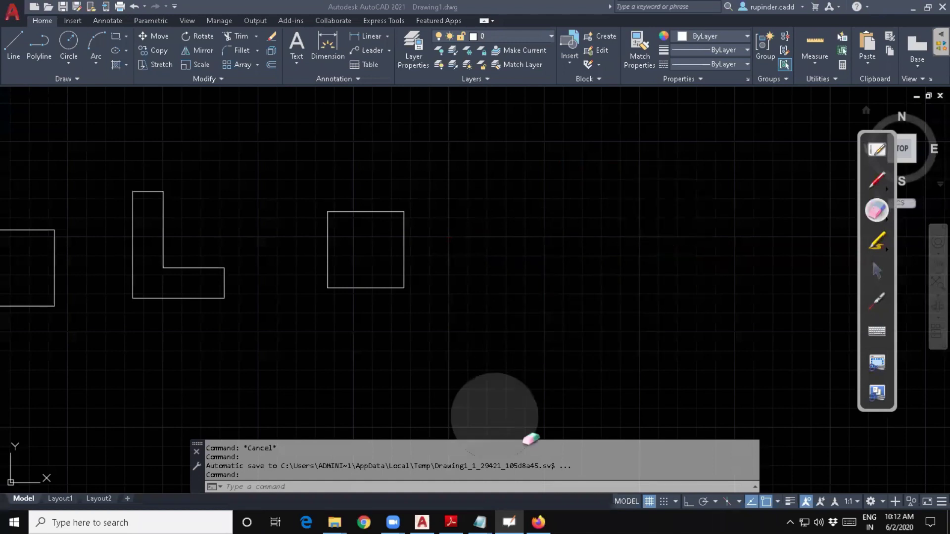
Start a LINE, pick a first point, then cancel the unfinished line.
{"action": "left_click", "coordinate": [873, 272]}
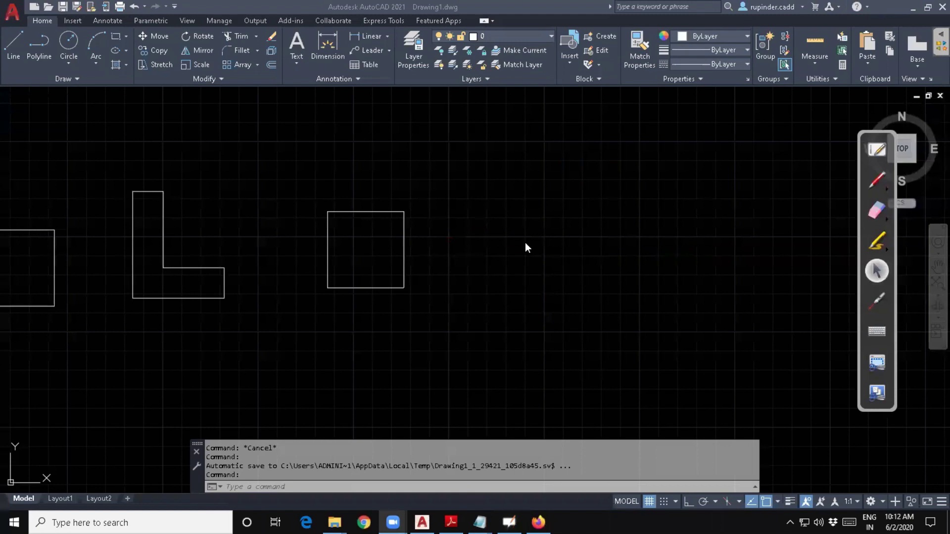
{"action": "left_click", "coordinate": [492, 208]}
{"action": "key", "text": "Escape"}
{"action": "type", "text": "1"}
{"action": "key", "text": "Return"}
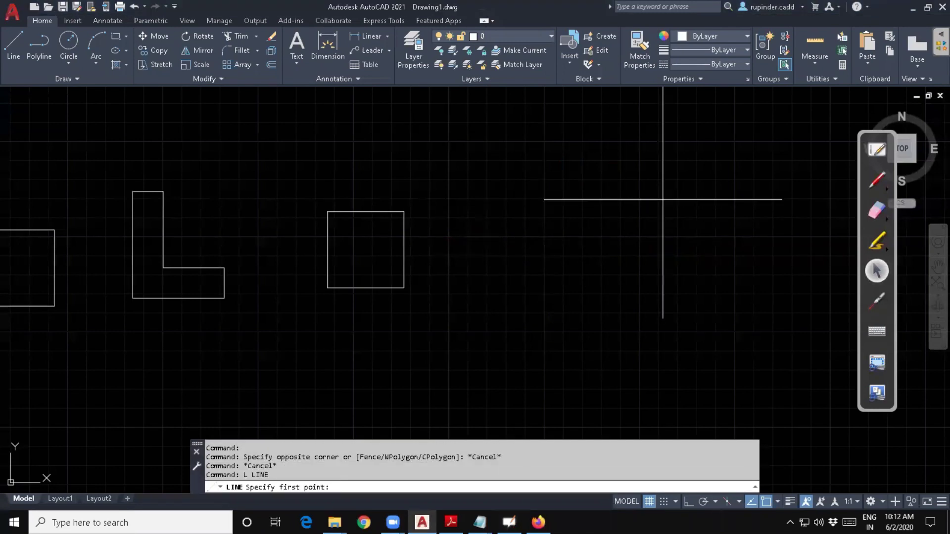
{"action": "middle_click_drag", "start_coordinate": [608, 261], "coordinate": [418, 260]}
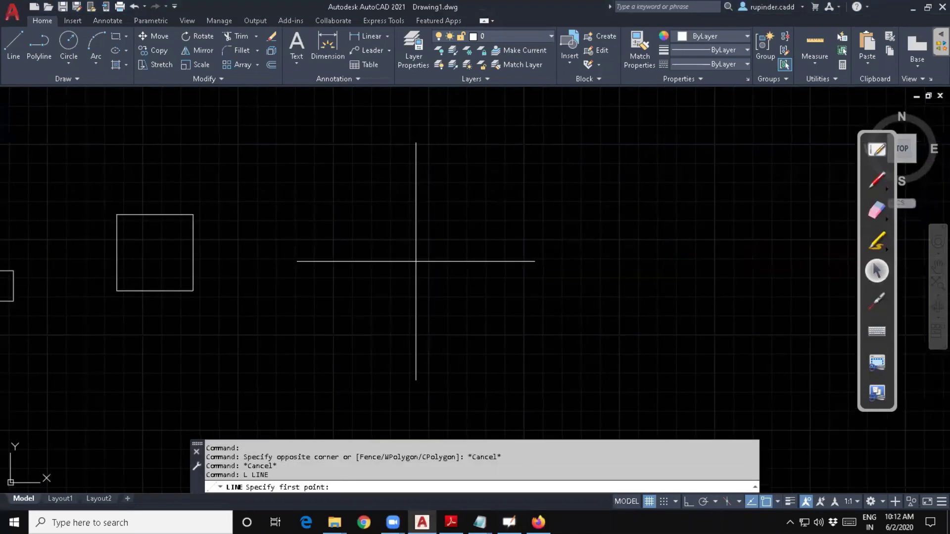
{"action": "left_click", "coordinate": [407, 246]}
{"action": "type", "text": "@"}
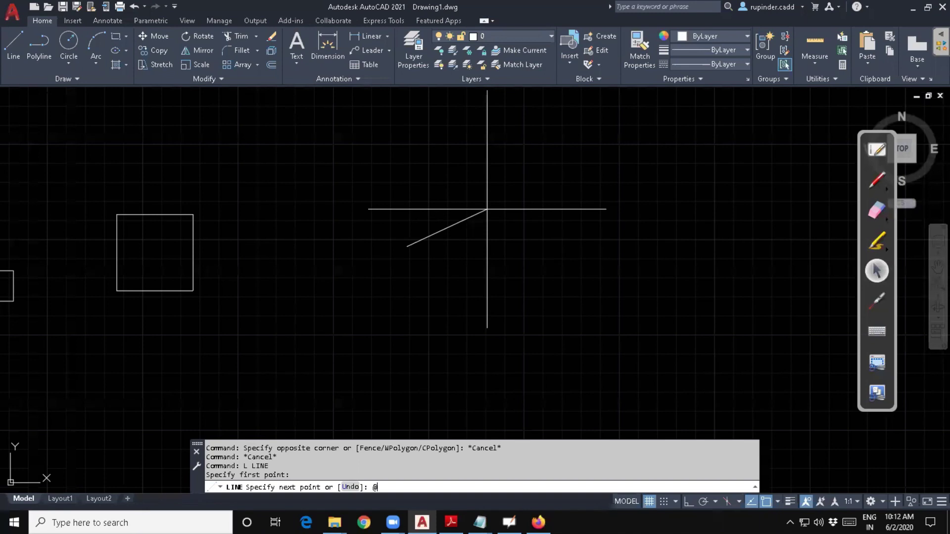
{"action": "left_click_drag", "start_coordinate": [316, 267], "coordinate": [802, 369]}
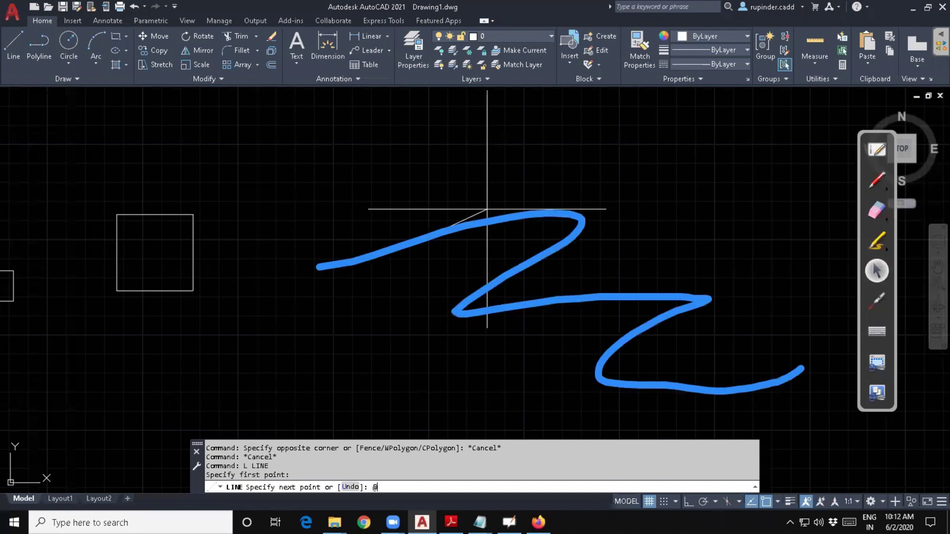
{"action": "key", "text": "Escape"}
Zoom out and pan so all shapes fit, then bring up the assignment PDF.
{"action": "scroll", "coordinate": [456, 308], "scroll_direction": "down", "scroll_amount": 3}
{"action": "mouse_move", "coordinate": [381, 323]}
{"action": "middle_mouse_down"}
{"action": "mouse_move", "coordinate": [538, 331]}
{"action": "mouse_move", "coordinate": [538, 434]}
{"action": "middle_mouse_up"}
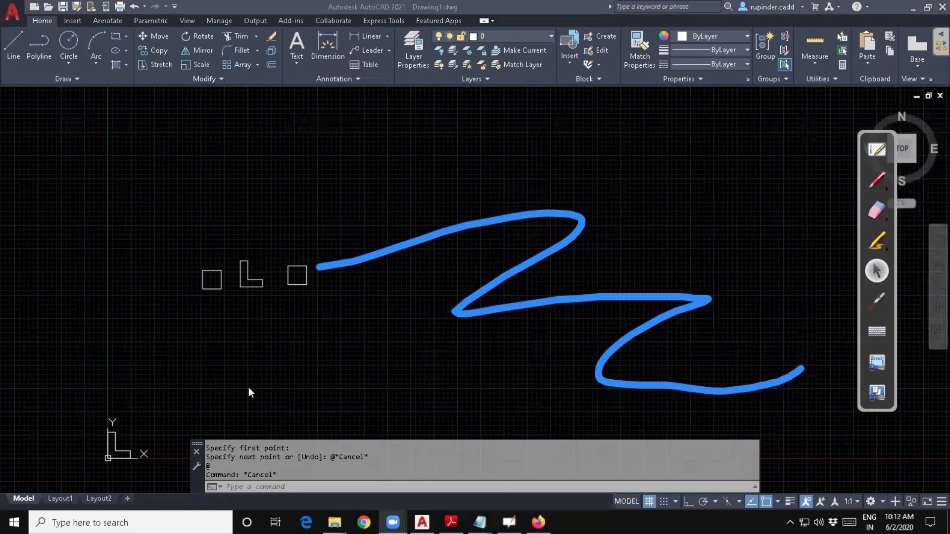
{"action": "left_click", "coordinate": [450, 522]}
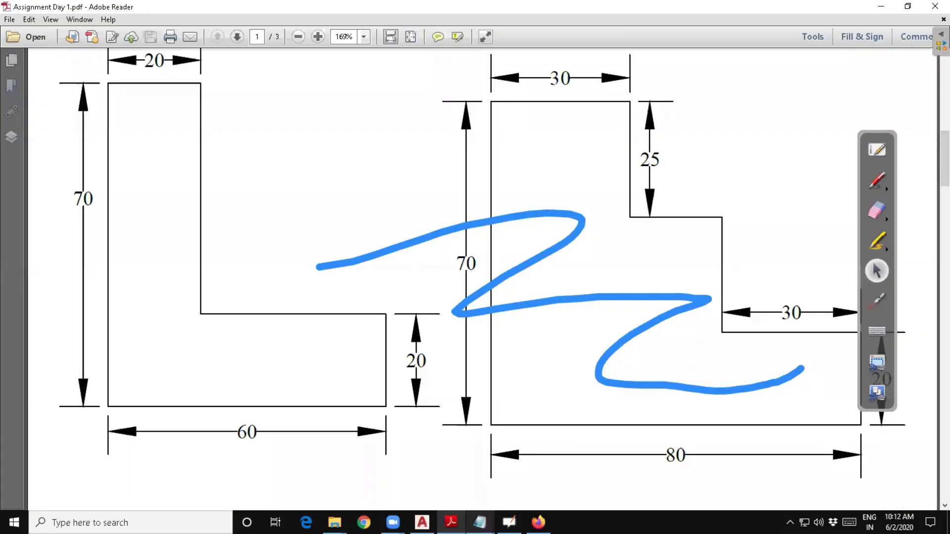
Scroll the PDF up to the 50×50 square and bring up the Notepad coordinate list.
{"action": "scroll", "coordinate": [390, 250], "scroll_direction": "up", "scroll_amount": 6}
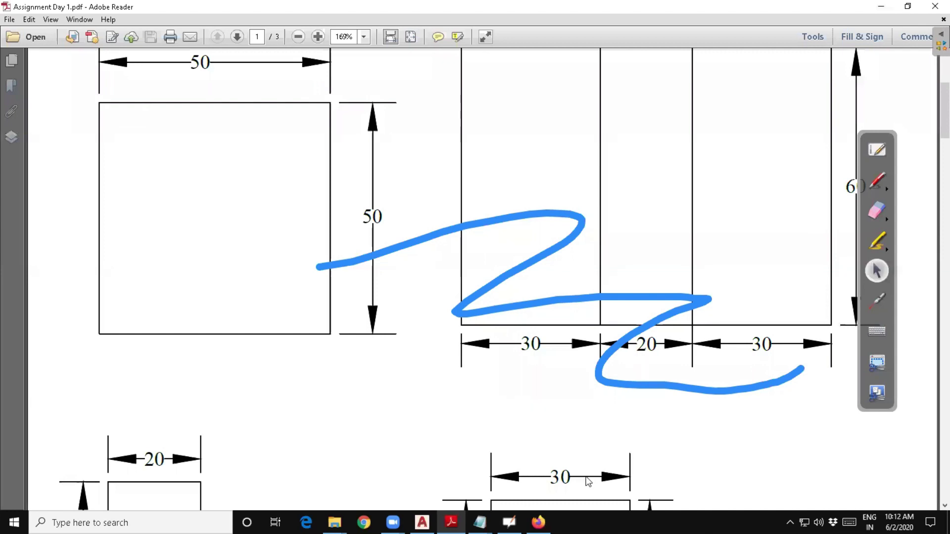
{"action": "left_click", "coordinate": [480, 522]}
{"action": "left_click", "coordinate": [562, 465]}
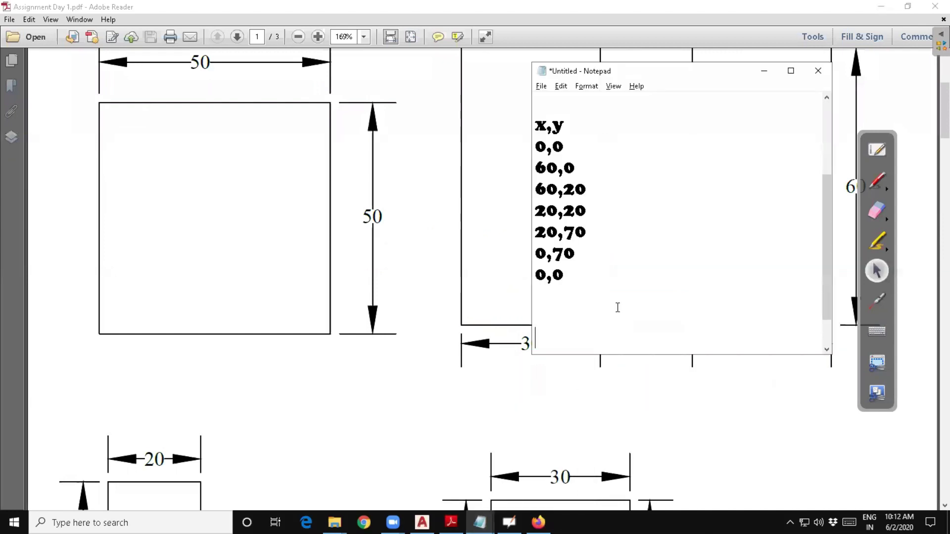
{"action": "type", "text": "@"}
{"action": "type", "text": "50<0"}
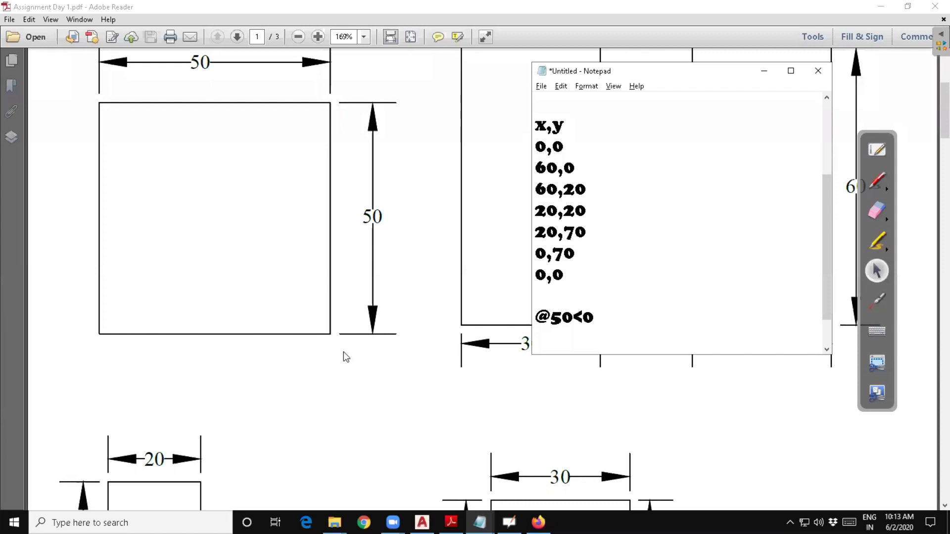
{"action": "key", "text": "Return"}
{"action": "type", "text": "@"}
{"action": "type", "text": "50<90"}
{"action": "key", "text": "Return"}
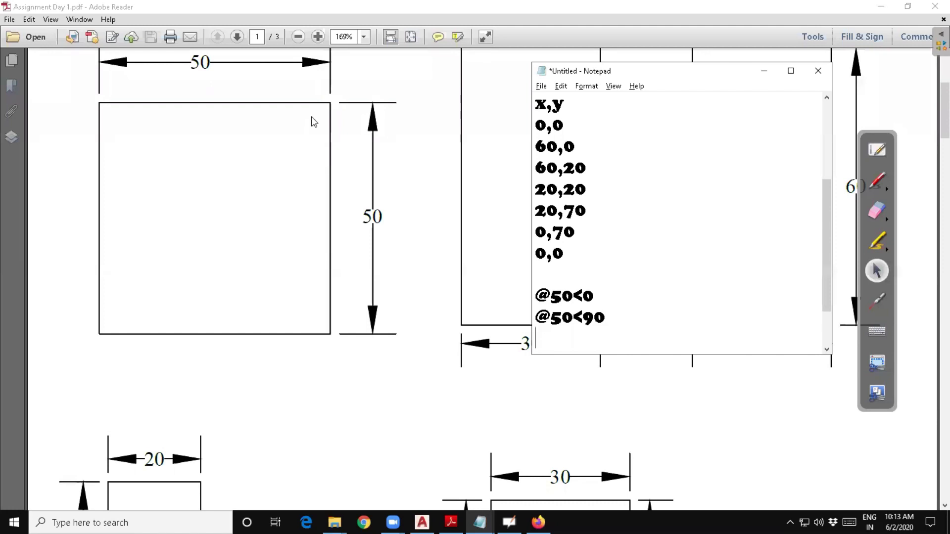
{"action": "type", "text": "@50"}
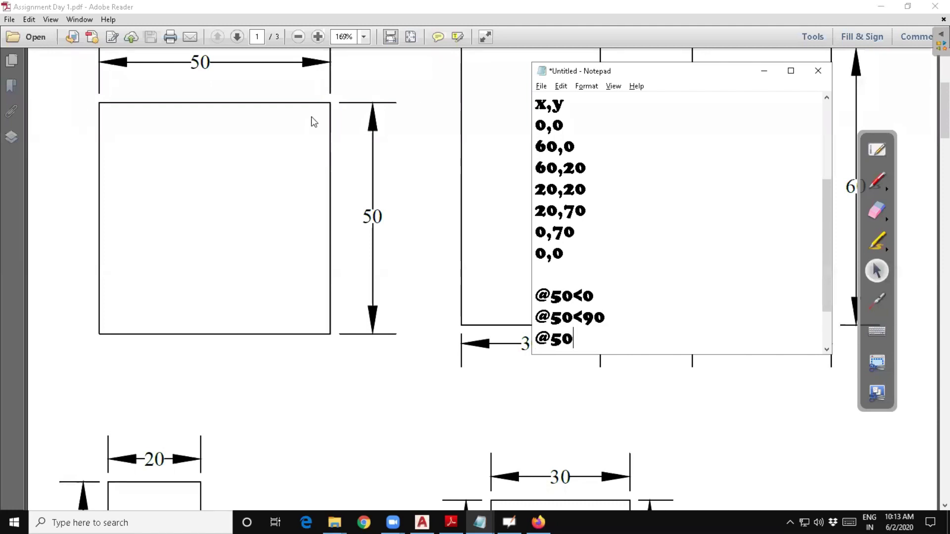
{"action": "type", "text": "<180"}
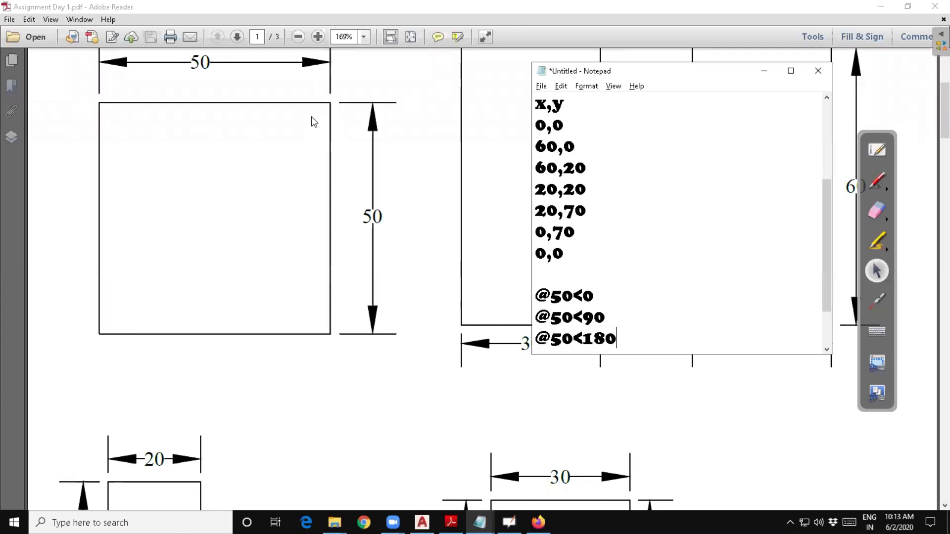
{"action": "key", "text": "Return"}
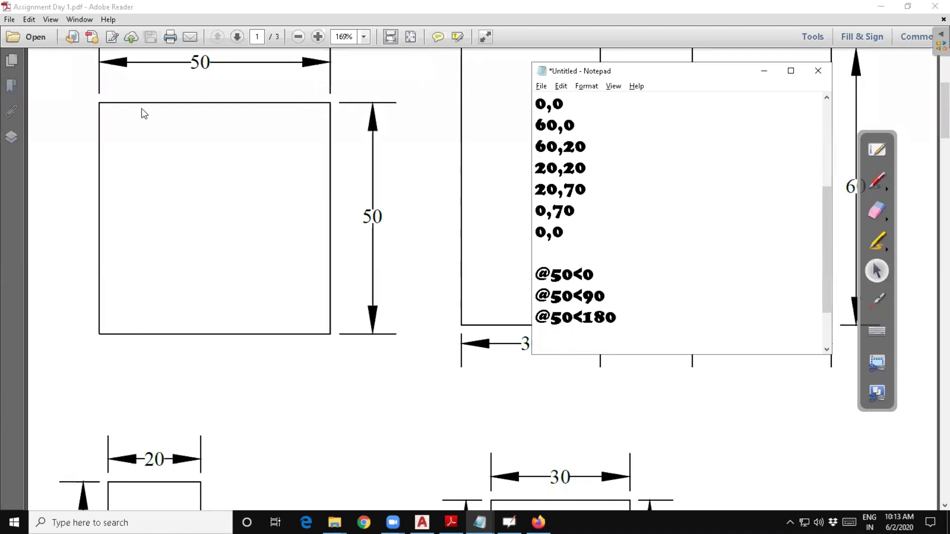
{"action": "type", "text": "@50"}
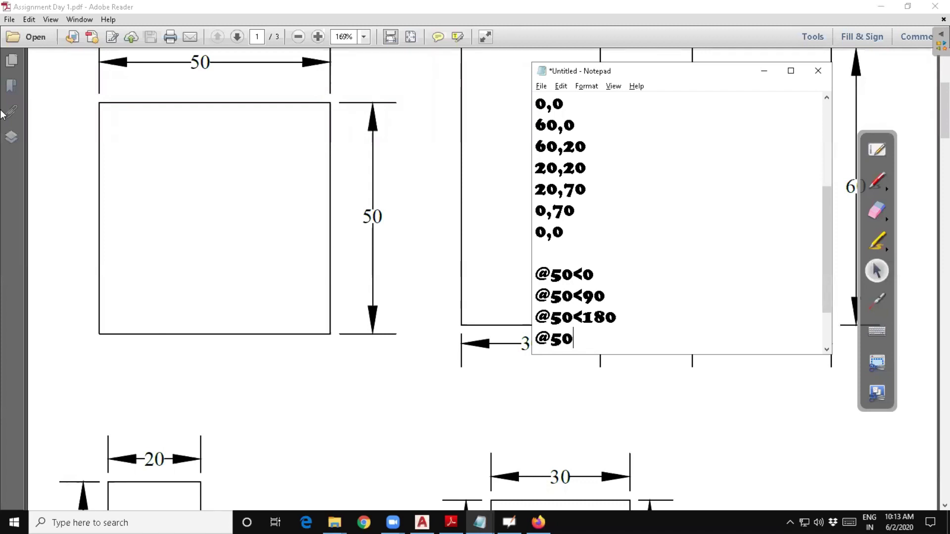
{"action": "type", "text": "<"}
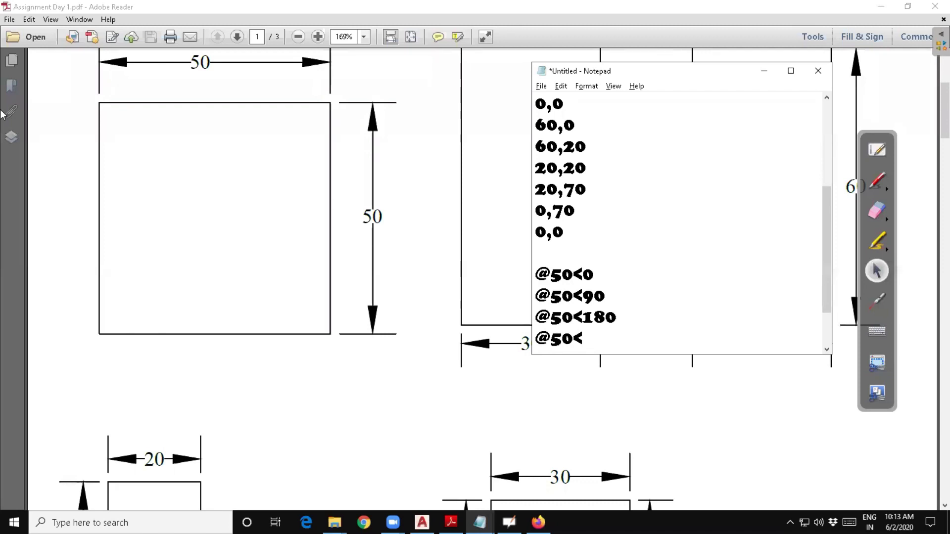
{"action": "type", "text": "270"}
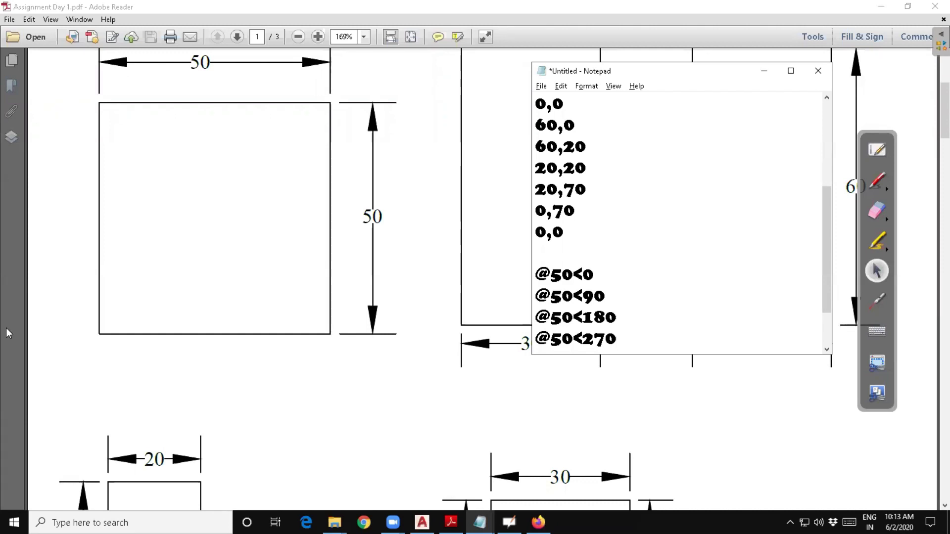
{"action": "left_click", "coordinate": [422, 522]}
{"action": "key", "text": "Escape"}
{"action": "key", "text": "Escape"}
Start a LINE in empty space and draw 50-unit sides at 0° and 90°.
{"action": "middle_click_drag", "start_coordinate": [550, 190], "coordinate": [432, 254]}
{"action": "type", "text": "l"}
{"action": "key", "text": "Return"}
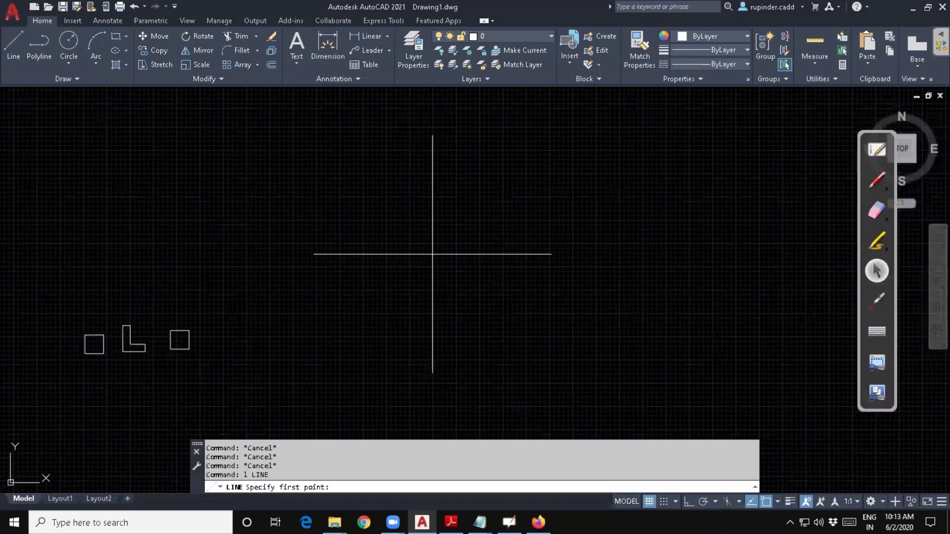
{"action": "left_click", "coordinate": [302, 268]}
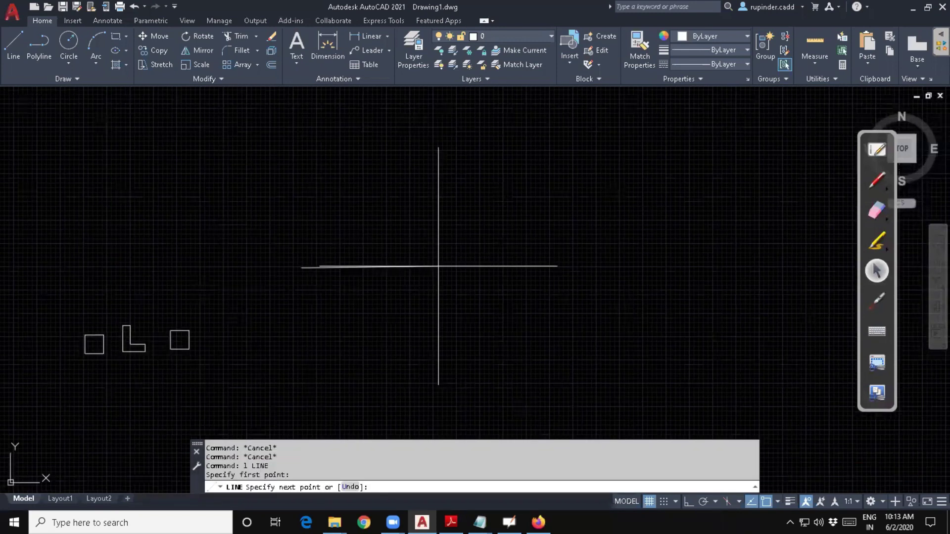
{"action": "type", "text": "@"}
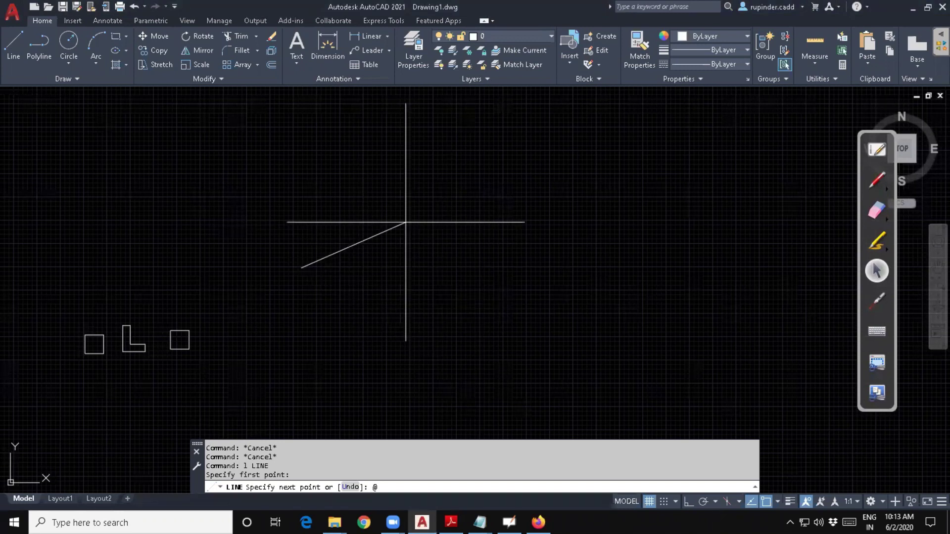
{"action": "type", "text": "50<0"}
{"action": "key", "text": "Return"}
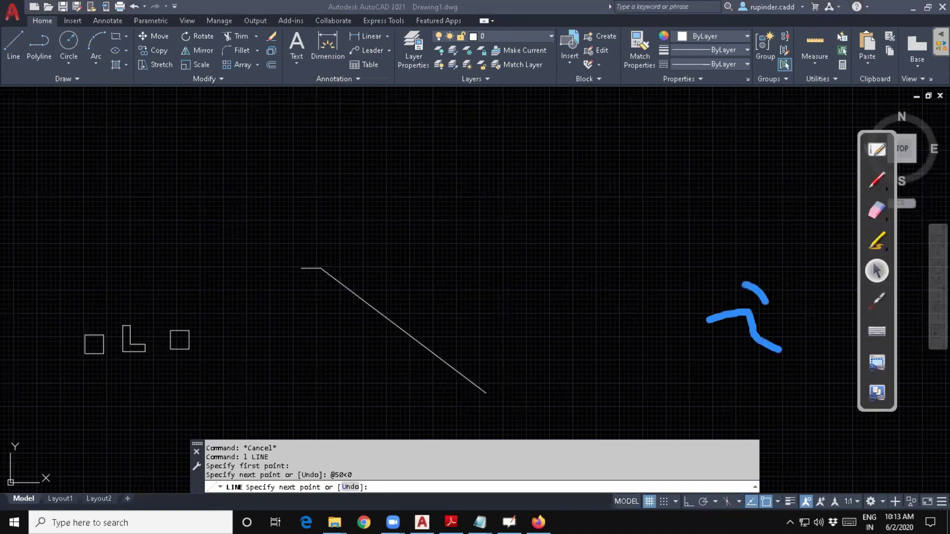
{"action": "type", "text": "@"}
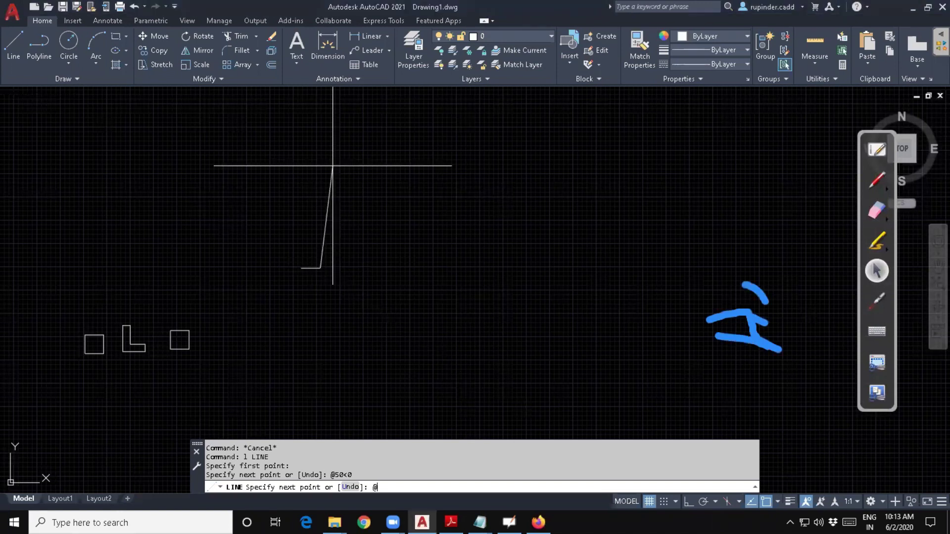
{"action": "type", "text": "50<"}
{"action": "type", "text": "9"}
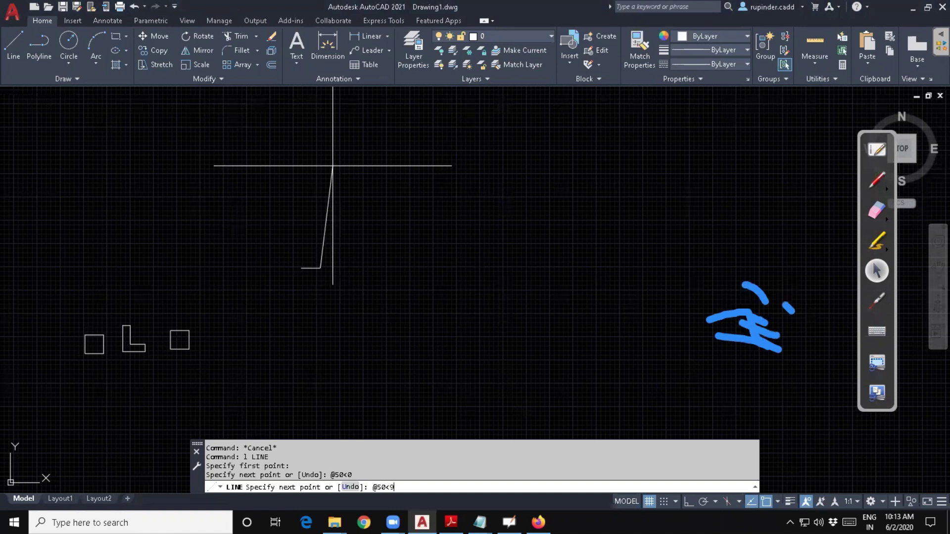
{"action": "type", "text": "0"}
{"action": "key", "text": "Return"}
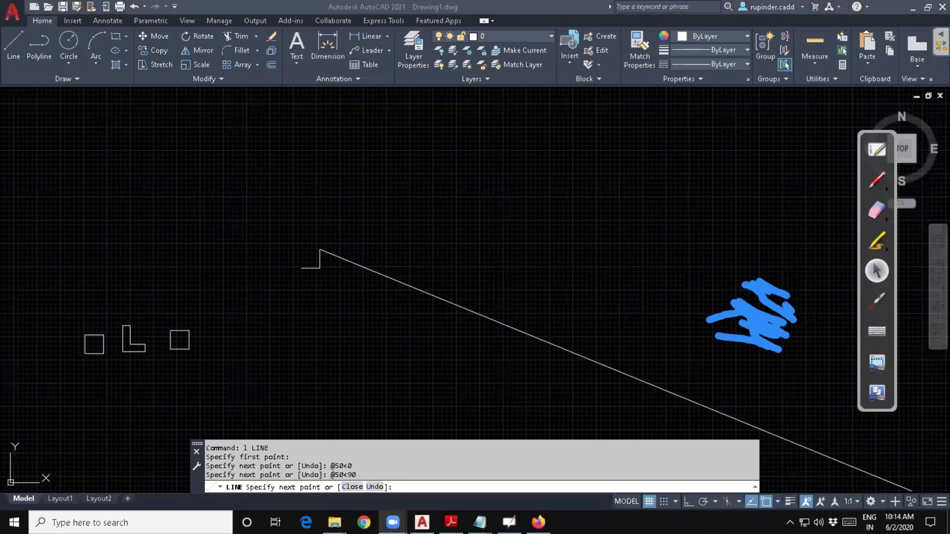
{"action": "left_click", "coordinate": [346, 203]}
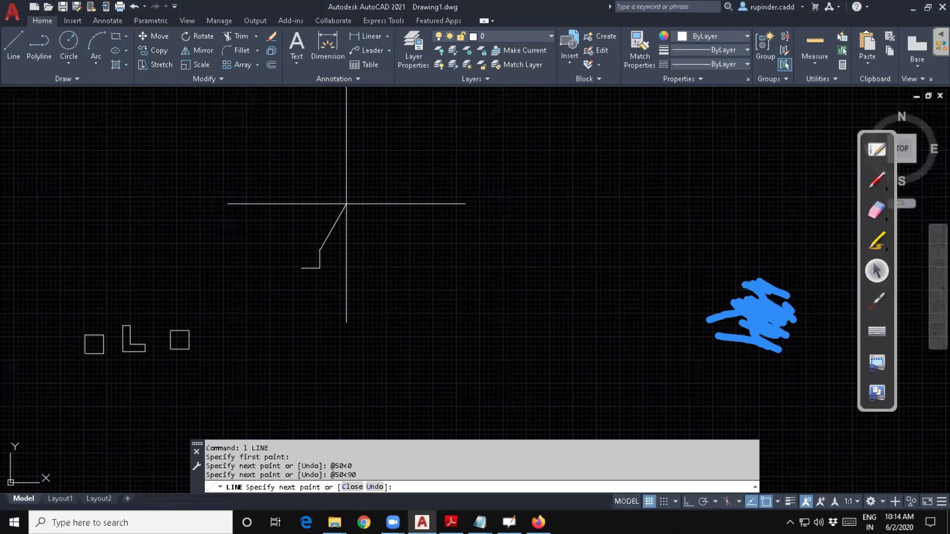
{"action": "type", "text": "@50<"}
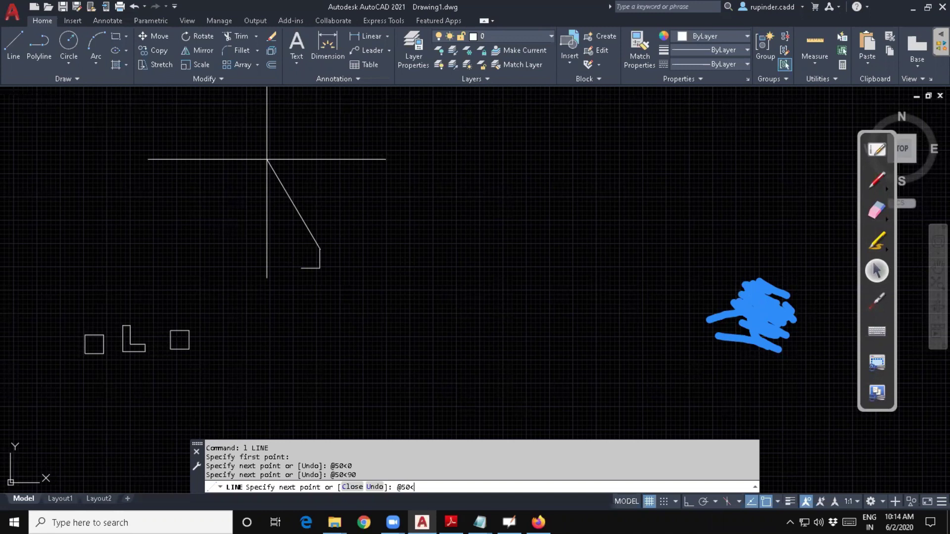
{"action": "type", "text": "180"}
{"action": "key", "text": "Return"}
{"action": "type", "text": "@50<270"}
{"action": "key", "text": "Return"}
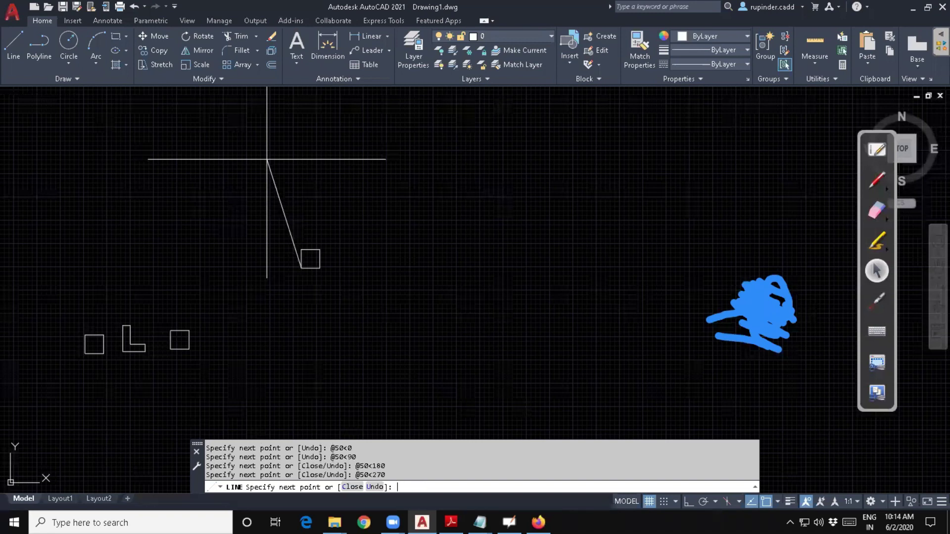
{"action": "key", "text": "Escape"}
{"action": "scroll", "coordinate": [313, 251], "scroll_direction": "up", "scroll_amount": 2}
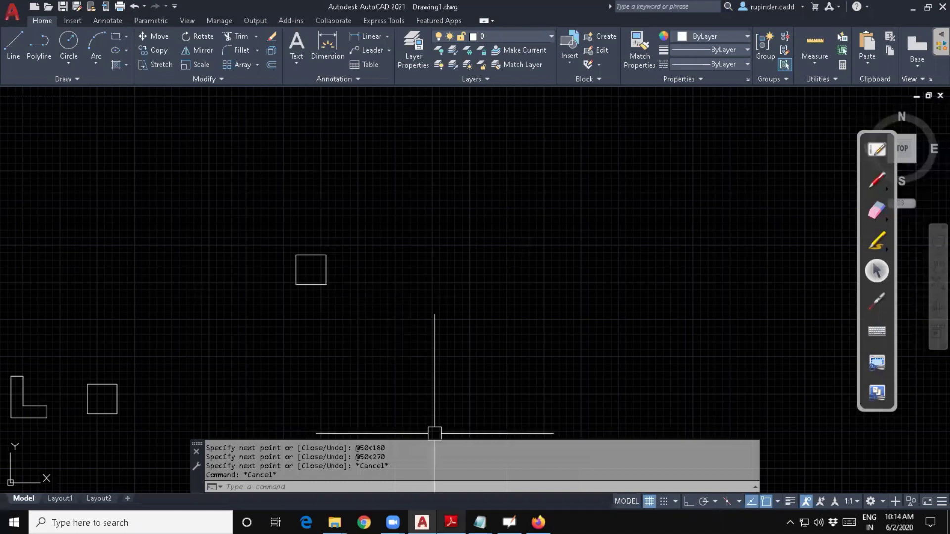
Scroll the assignment PDF to page 3's 60-unit hexagon, then switch back to AutoCAD.
{"action": "left_click", "coordinate": [451, 522]}
{"action": "scroll", "coordinate": [445, 253], "scroll_direction": "down", "scroll_amount": 5}
{"action": "scroll", "coordinate": [444, 252], "scroll_direction": "down", "scroll_amount": 3}
{"action": "scroll", "coordinate": [445, 253], "scroll_direction": "down", "scroll_amount": 3}
{"action": "scroll", "coordinate": [445, 253], "scroll_direction": "down", "scroll_amount": 5}
{"action": "scroll", "coordinate": [445, 253], "scroll_direction": "down", "scroll_amount": 5}
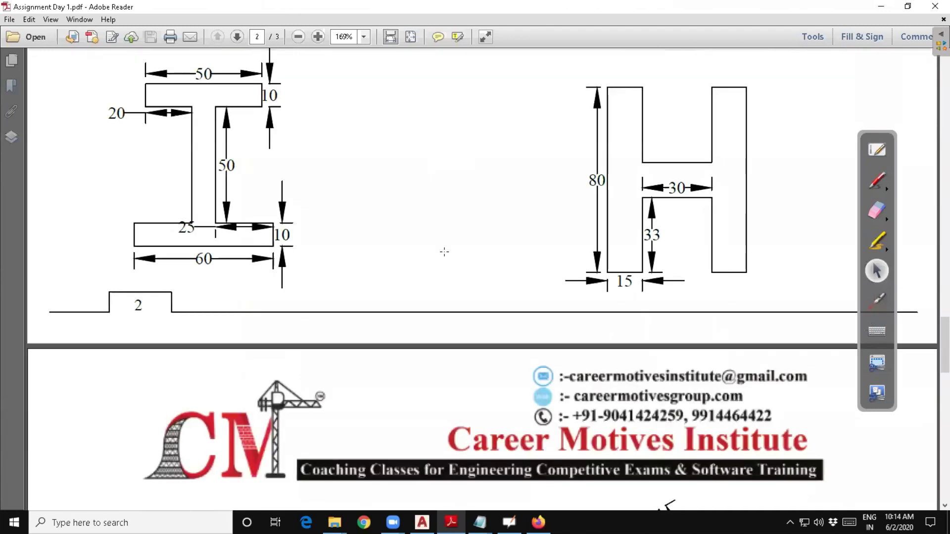
{"action": "scroll", "coordinate": [445, 254], "scroll_direction": "down", "scroll_amount": 6}
{"action": "scroll", "coordinate": [444, 253], "scroll_direction": "down", "scroll_amount": 5}
{"action": "scroll", "coordinate": [445, 254], "scroll_direction": "down", "scroll_amount": 1}
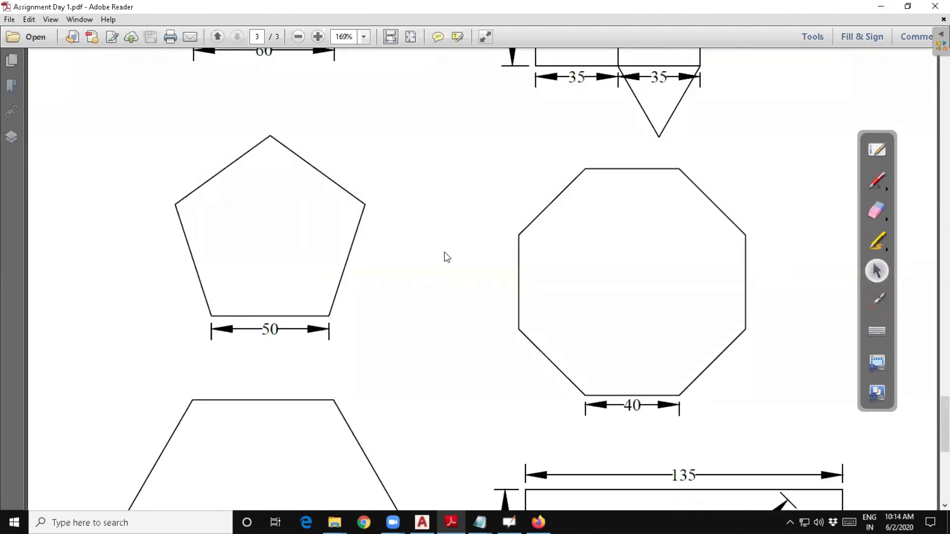
{"action": "scroll", "coordinate": [444, 251], "scroll_direction": "up", "scroll_amount": 1}
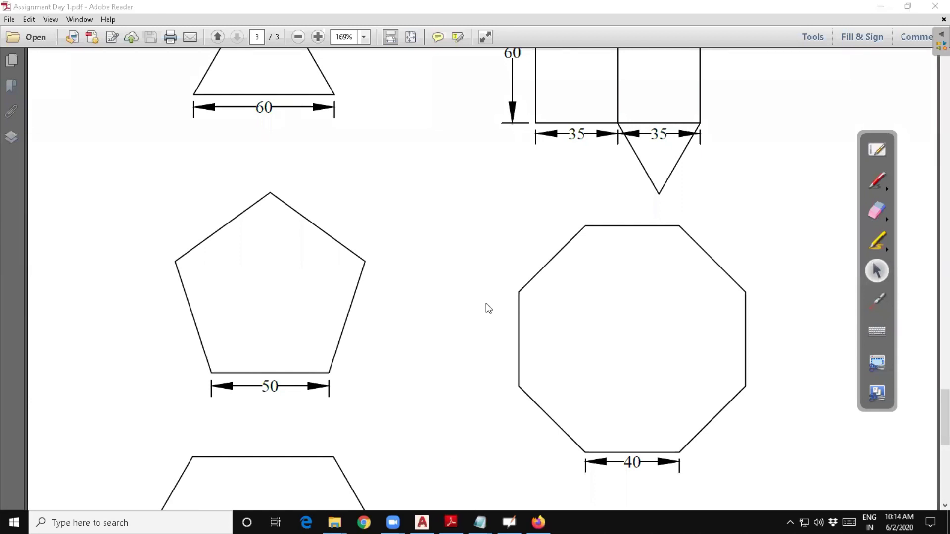
{"action": "scroll", "coordinate": [738, 269], "scroll_direction": "down", "scroll_amount": 1}
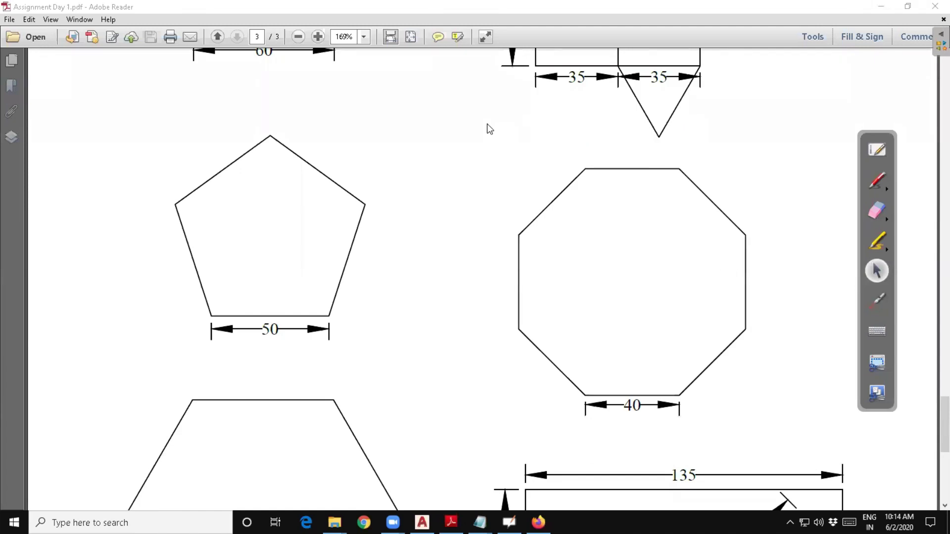
{"action": "scroll", "coordinate": [346, 212], "scroll_direction": "down", "scroll_amount": 4}
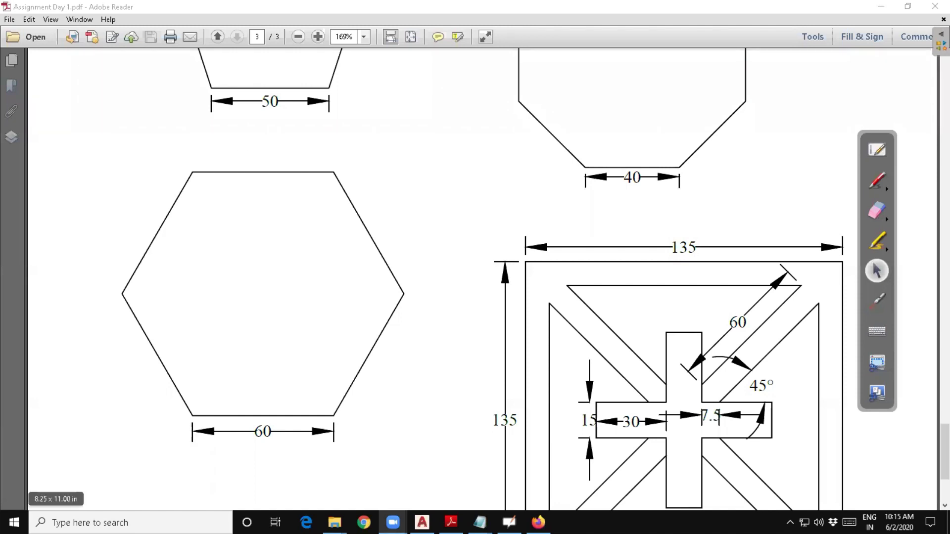
{"action": "key", "text": "alt+Tab"}
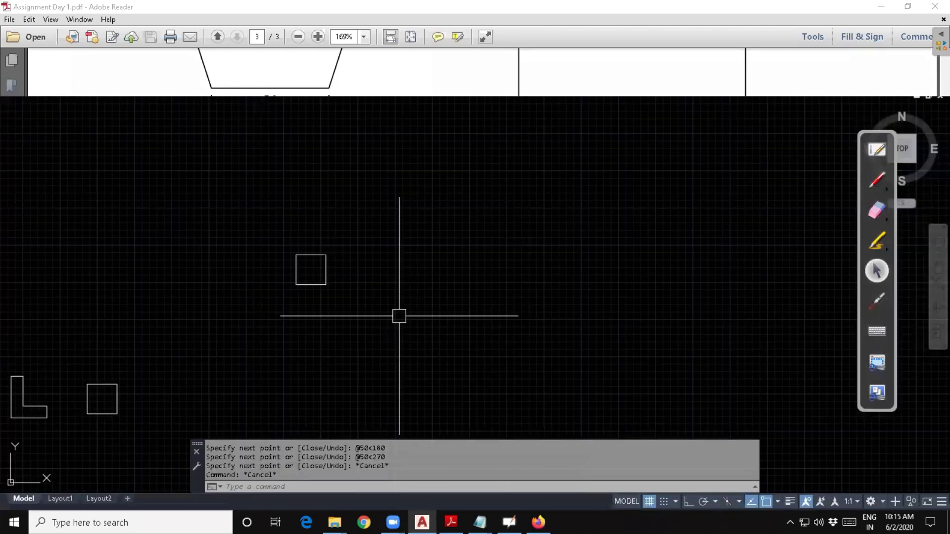
Start a LINE at the hexagon's starting corner, undoing a misplaced 60° first side.
{"action": "key", "text": "Escape"}
{"action": "key", "text": "Escape"}
{"action": "type", "text": ";l"}
{"action": "key", "text": "Return"}
{"action": "type", "text": "l"}
{"action": "key", "text": "Return"}
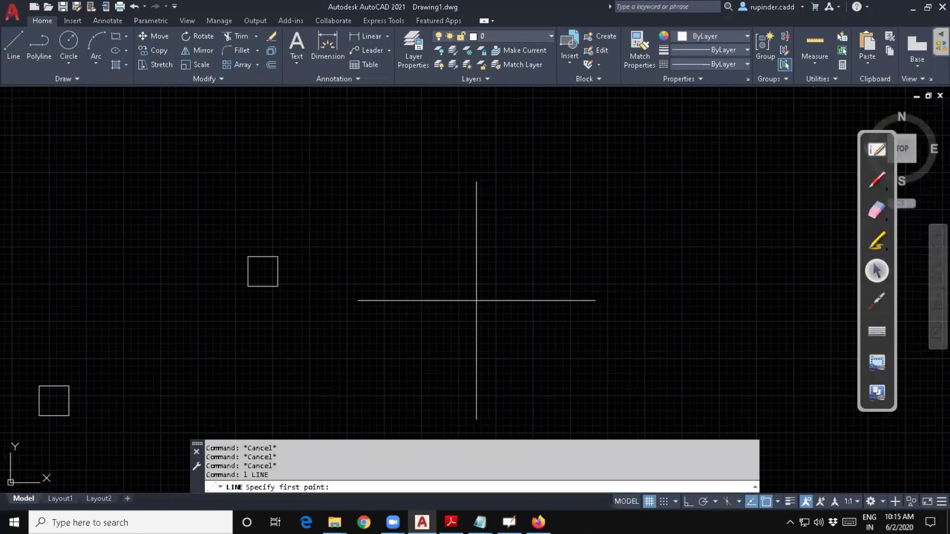
{"action": "left_click", "coordinate": [270, 282]}
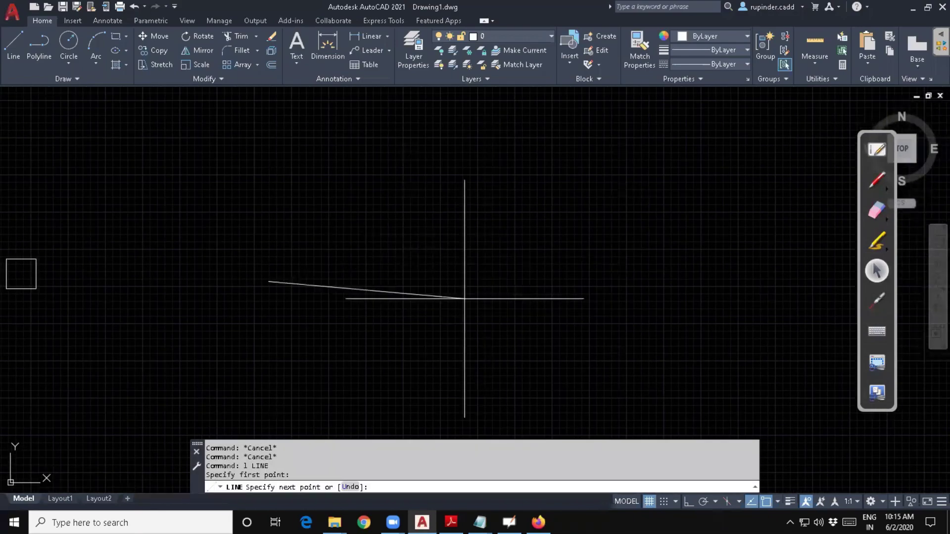
{"action": "type", "text": "@60<"}
{"action": "type", "text": "60"}
{"action": "key", "text": "Return"}
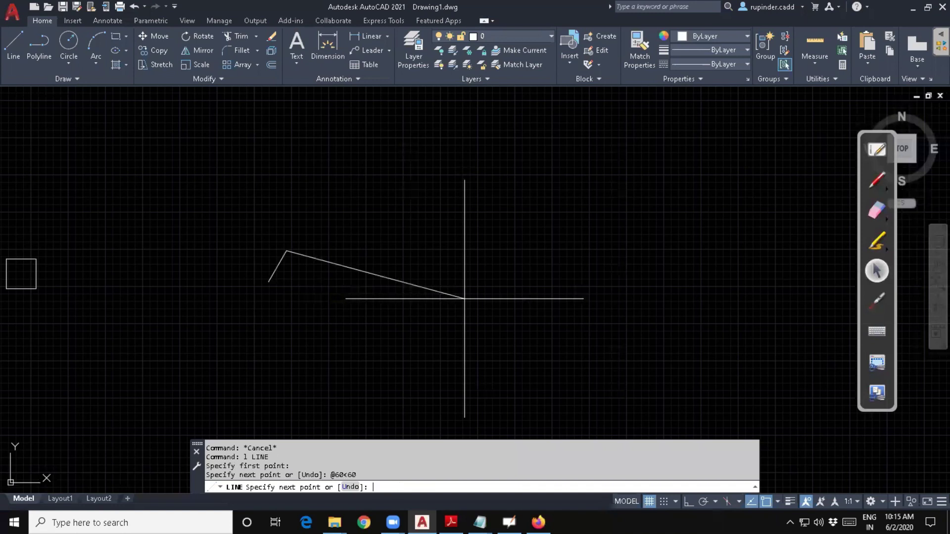
{"action": "type", "text": "u"}
{"action": "key", "text": "Return"}
Draw the hexagon's first two 60-unit sides at 0° and 60°.
{"action": "type", "text": "@60"}
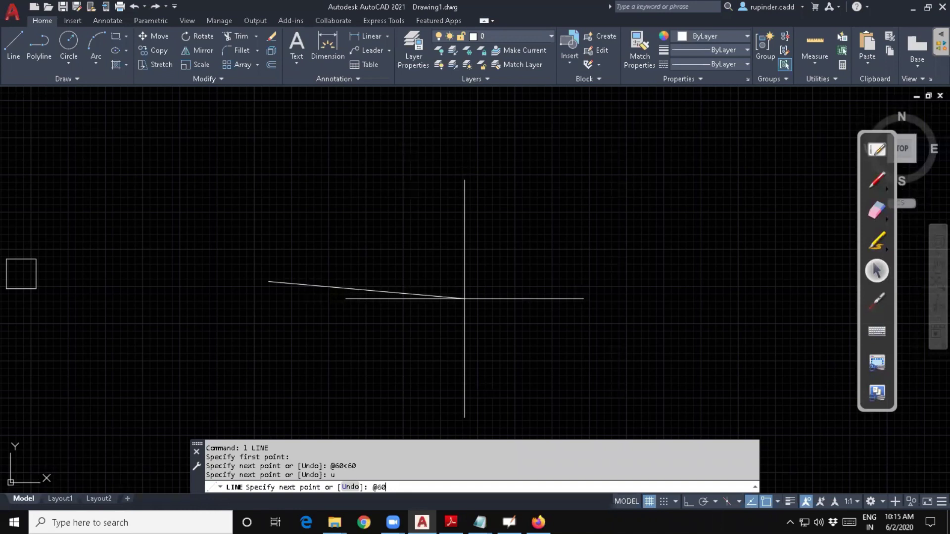
{"action": "type", "text": "<0"}
{"action": "key", "text": "Return"}
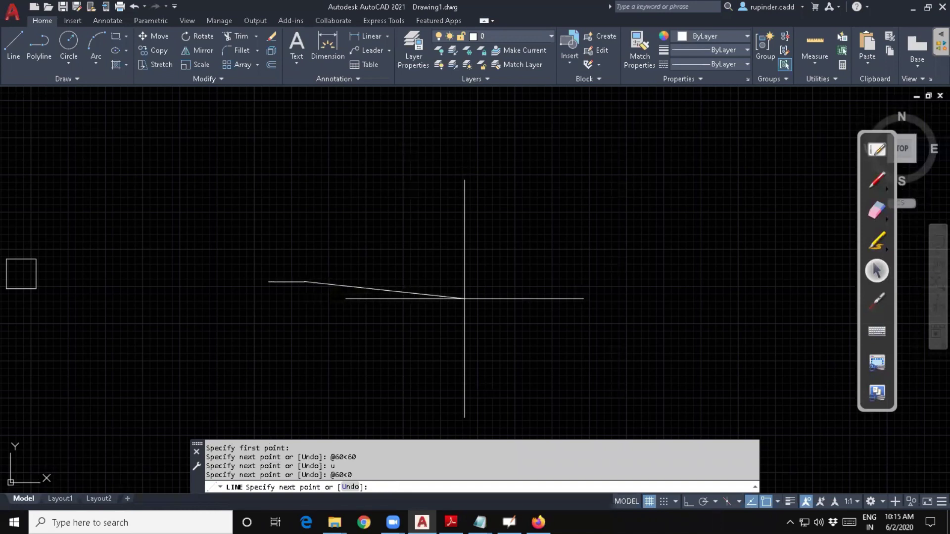
{"action": "type", "text": "@60<60"}
{"action": "key", "text": "Return"}
{"action": "scroll", "coordinate": [464, 298], "scroll_direction": "up", "scroll_amount": 2}
{"action": "scroll", "coordinate": [99, 259], "scroll_direction": "up", "scroll_amount": 3}
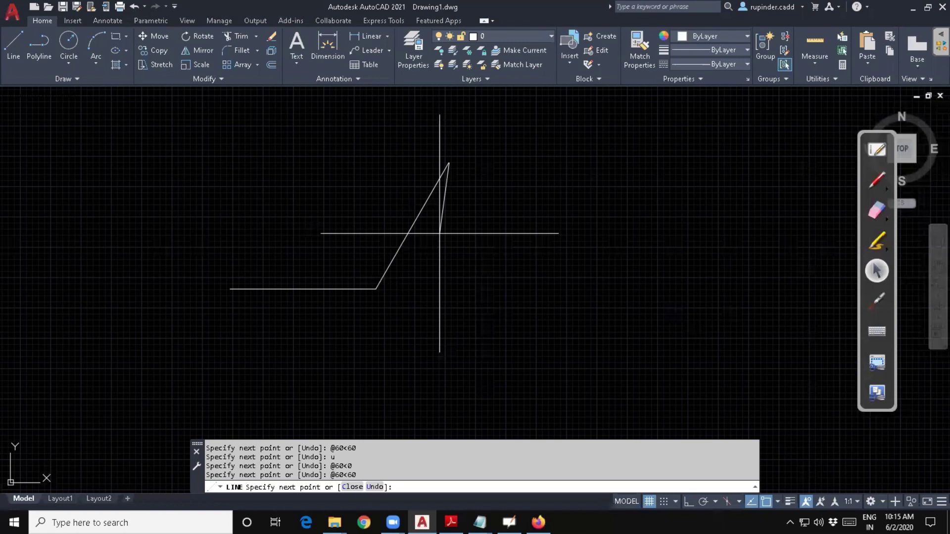
{"action": "scroll", "coordinate": [501, 326], "scroll_direction": "down", "scroll_amount": 4}
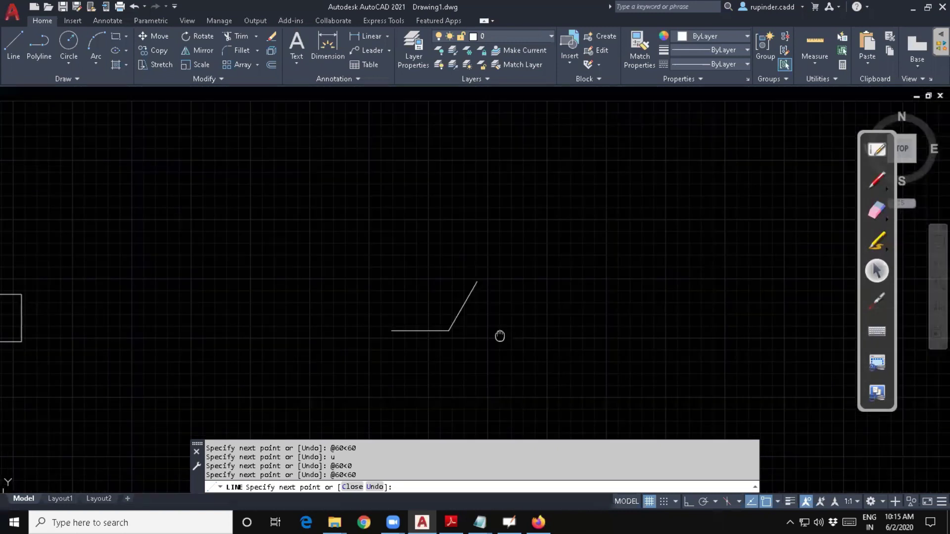
Add the 60-unit sides at 120°, 180°, 240° and 300° to close the hexagon.
{"action": "type", "text": "@60<"}
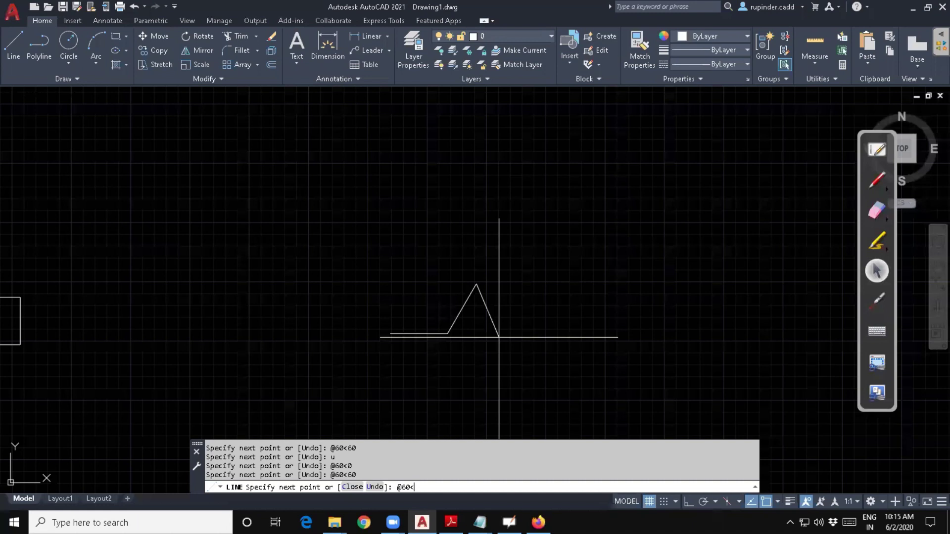
{"action": "type", "text": "120"}
{"action": "key", "text": "Return"}
{"action": "type", "text": "@60<180"}
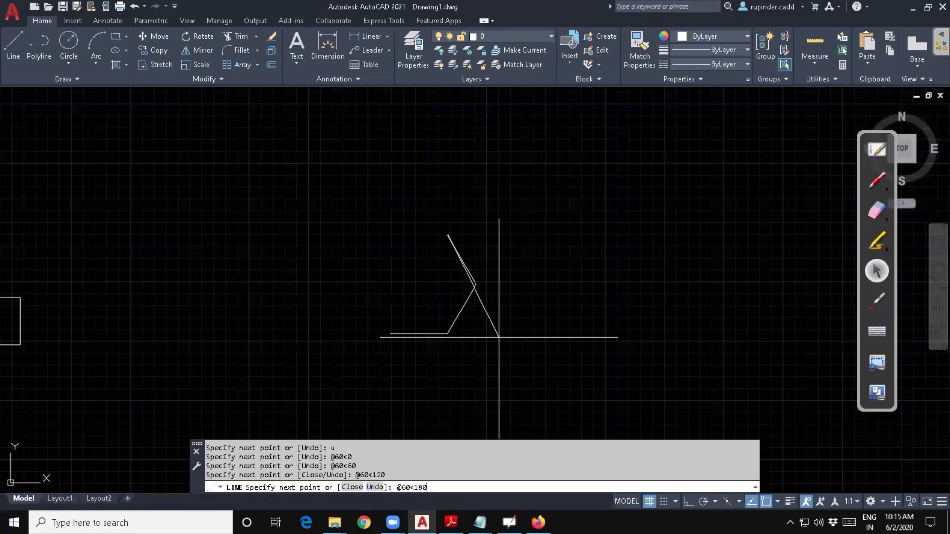
{"action": "key", "text": "Return"}
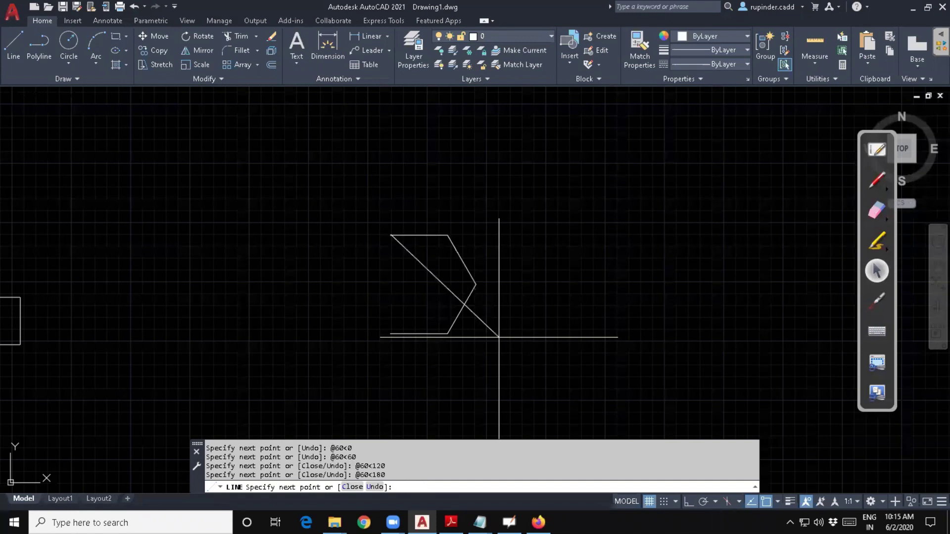
{"action": "type", "text": "@60<240"}
{"action": "key", "text": "Return"}
{"action": "type", "text": "@60<"}
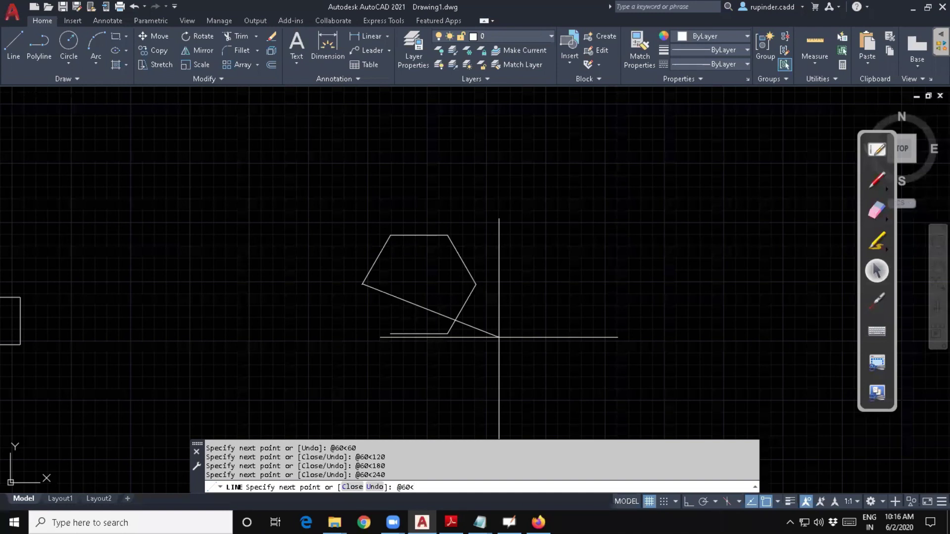
{"action": "type", "text": "300"}
{"action": "key", "text": "Return"}
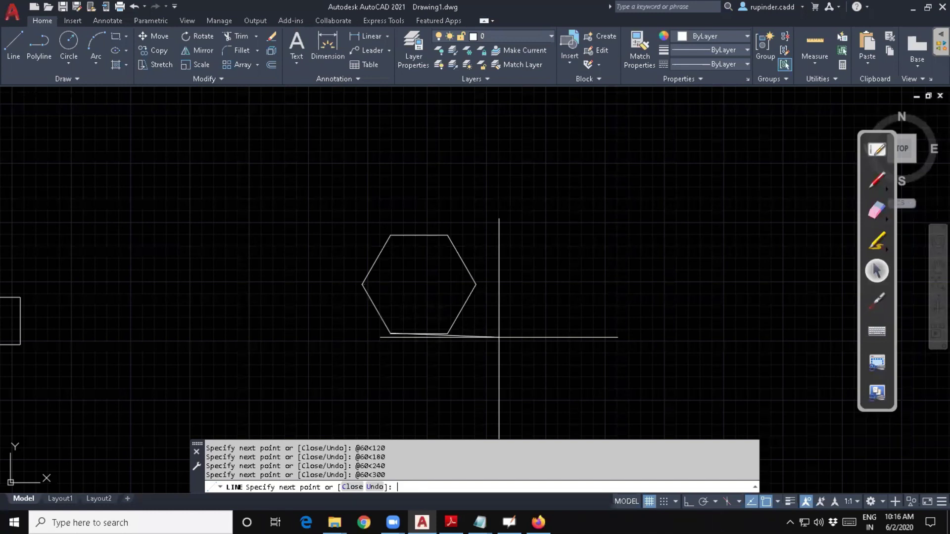
{"action": "key", "text": "Escape"}
Pan the hexagon left and sketch an explanatory angle mark beside it.
{"action": "middle_click_drag", "start_coordinate": [499, 338], "coordinate": [463, 292]}
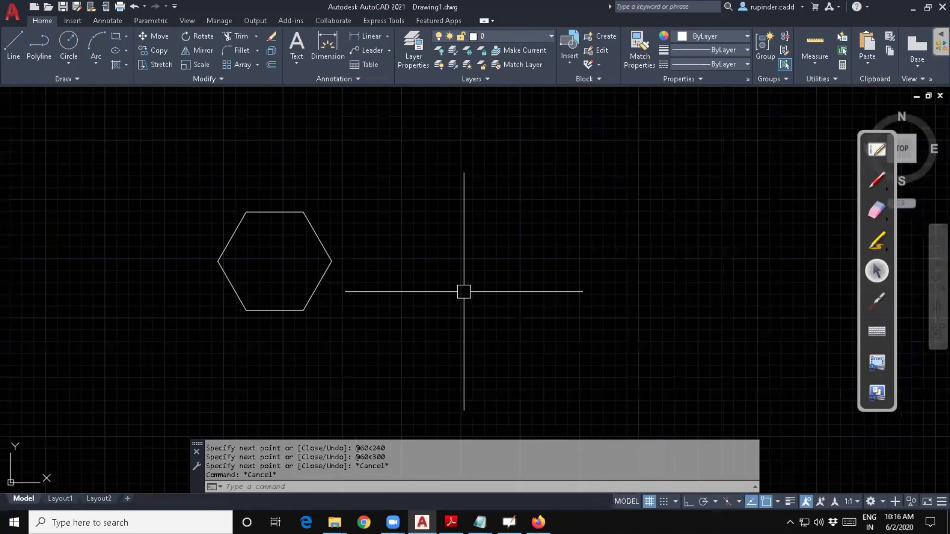
{"action": "left_click_drag", "start_coordinate": [707, 217], "coordinate": [653, 270]}
{"action": "left_click_drag", "start_coordinate": [739, 106], "coordinate": [735, 179]}
{"action": "mouse_move", "coordinate": [661, 272]}
{"action": "left_mouse_down"}
{"action": "mouse_move", "coordinate": [693, 309]}
{"action": "mouse_move", "coordinate": [751, 318]}
{"action": "left_mouse_up"}
{"action": "mouse_move", "coordinate": [707, 216]}
{"action": "left_mouse_down"}
{"action": "mouse_move", "coordinate": [747, 246]}
{"action": "mouse_move", "coordinate": [789, 318]}
{"action": "left_mouse_up"}
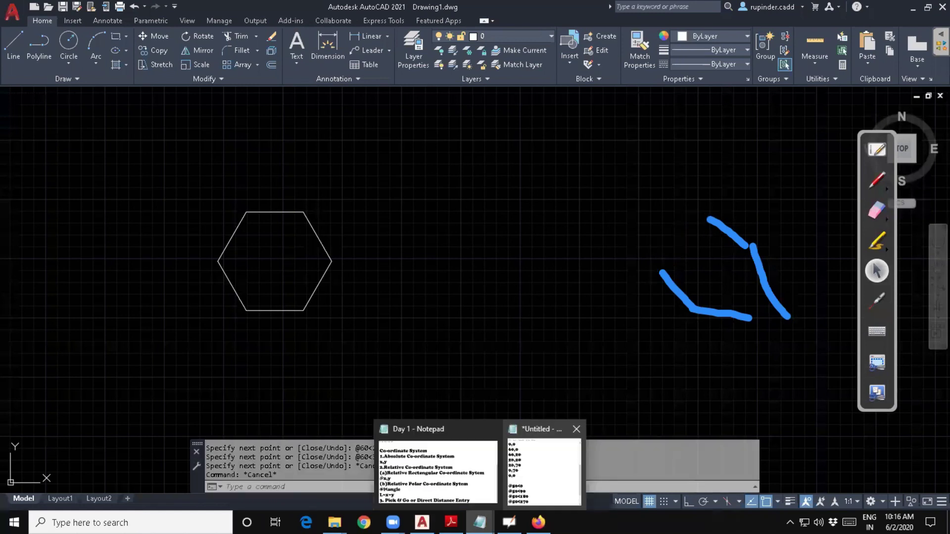
Add the lines 'F8' and 'ctl+1' below the Pick & Go or Direct Distance Entry note.
{"action": "mouse_move", "coordinate": [479, 522]}
{"action": "left_click", "coordinate": [458, 445]}
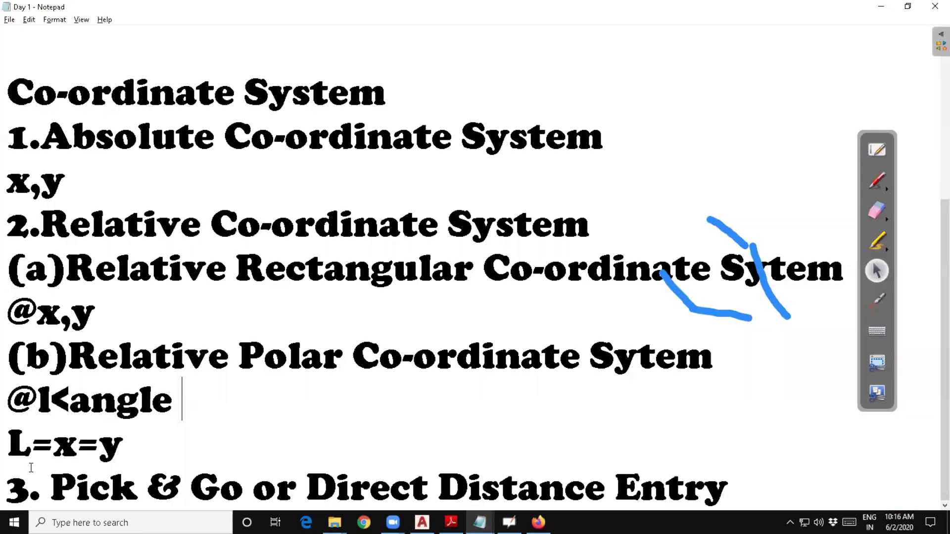
{"action": "left_click_drag", "start_coordinate": [50, 487], "coordinate": [742, 484]}
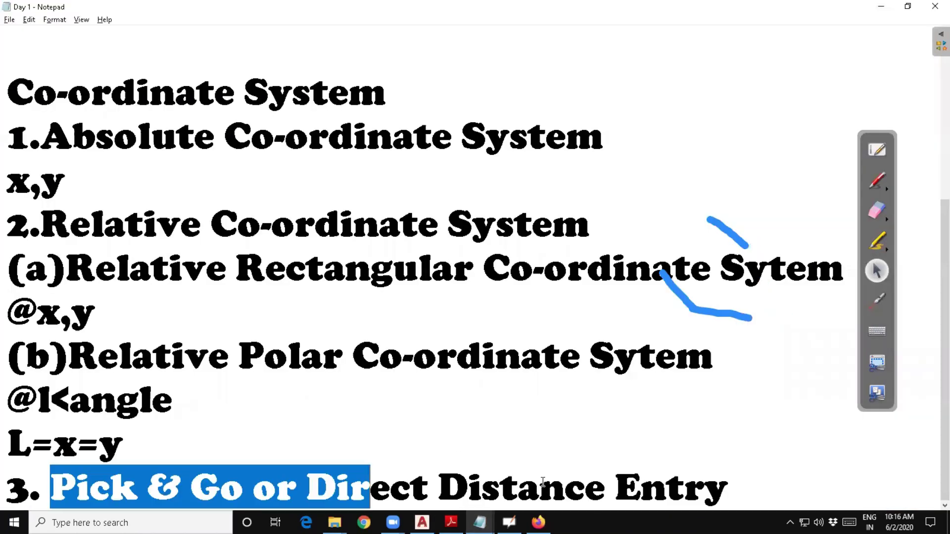
{"action": "left_click", "coordinate": [745, 483]}
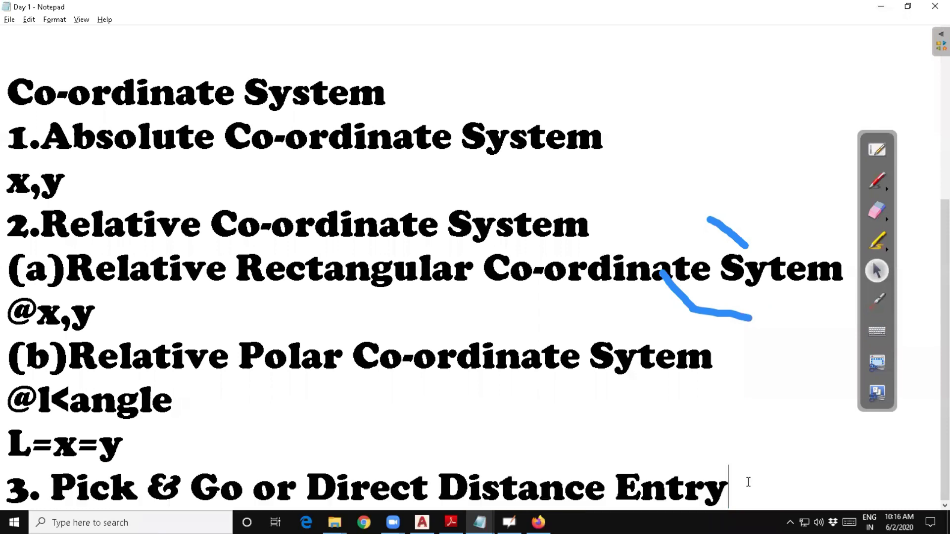
{"action": "key", "text": "Return"}
{"action": "key", "text": "Return"}
{"action": "key", "text": "Return"}
{"action": "key", "text": "BackSpace"}
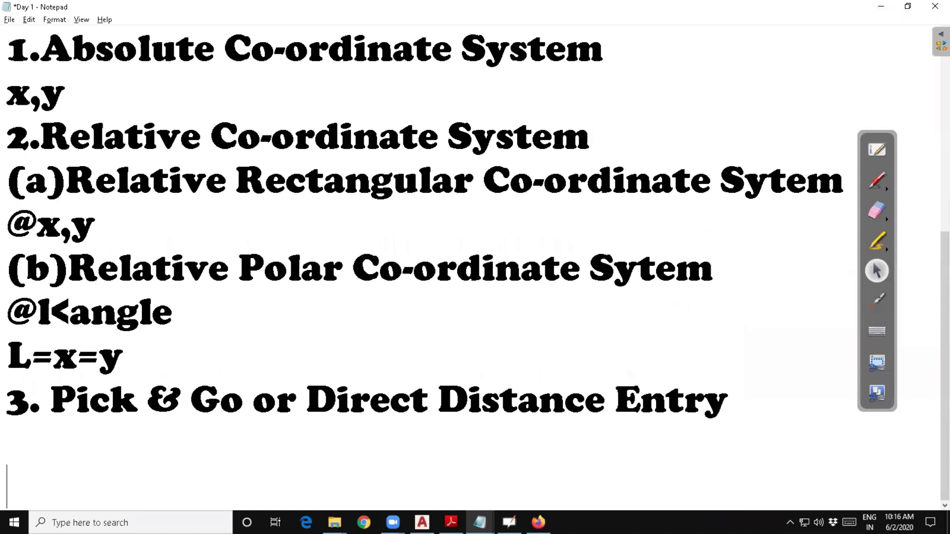
{"action": "type", "text": "F"}
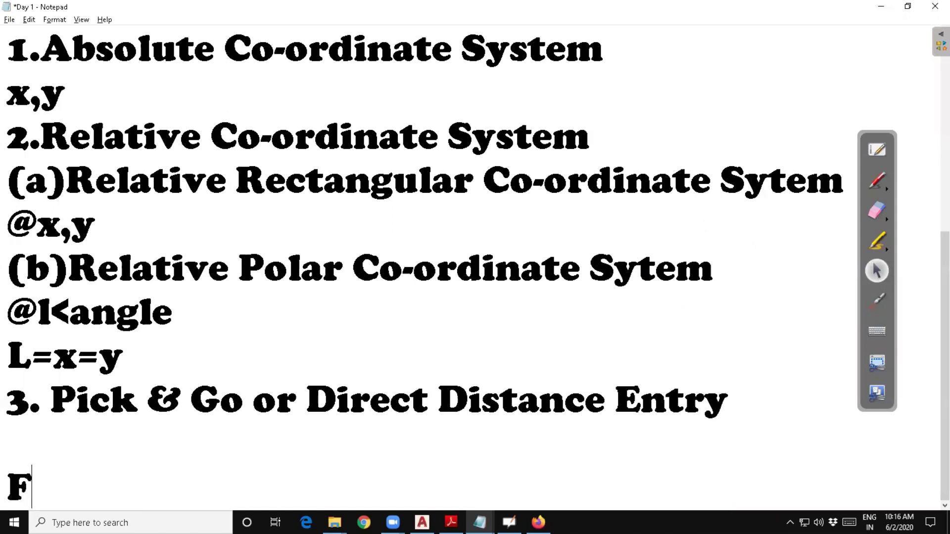
{"action": "type", "text": "8"}
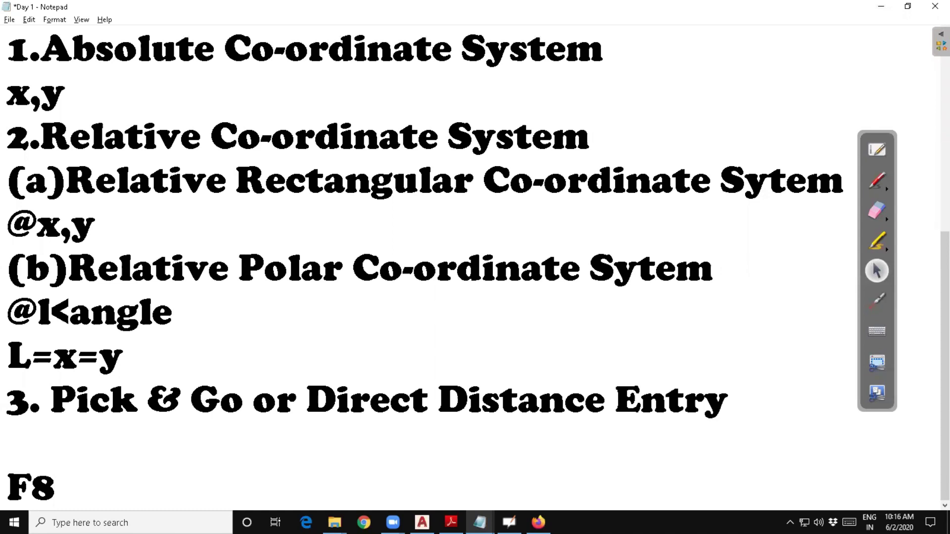
{"action": "key", "text": "Return"}
{"action": "type", "text": "c"}
{"action": "type", "text": "tl"}
{"action": "type", "text": "="}
{"action": "key", "text": "BackSpace"}
{"action": "type", "text": "+1"}
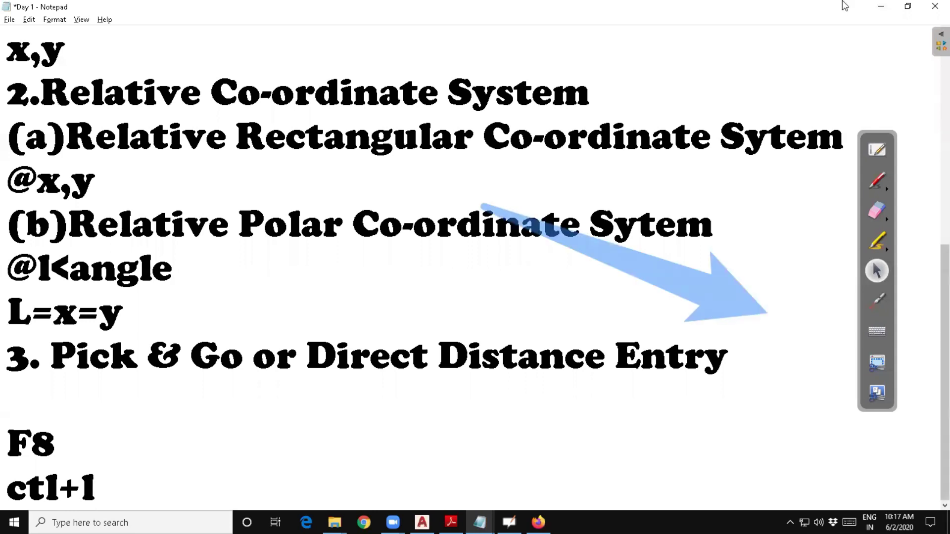
Minimize Notepad and sketch annotation arrows over the AutoCAD canvas.
{"action": "left_click", "coordinate": [881, 6]}
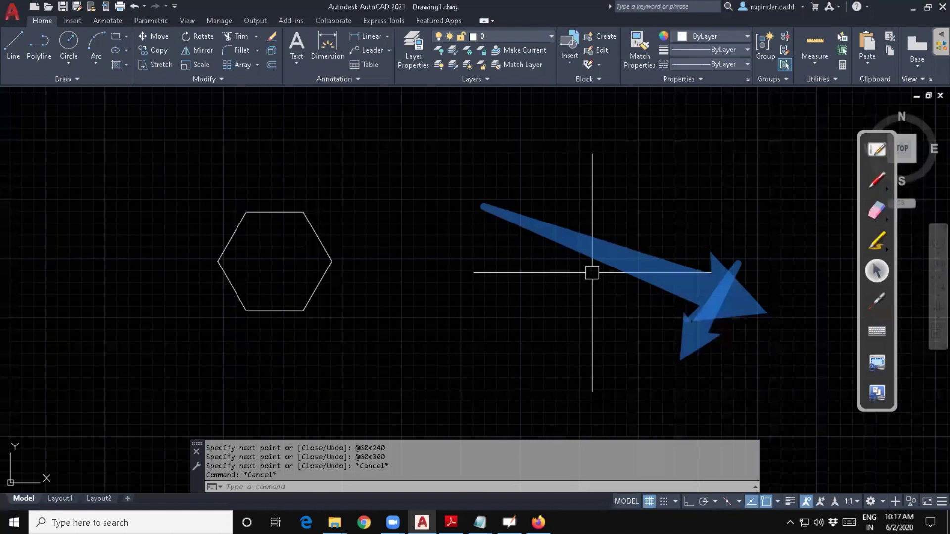
{"action": "left_click_drag", "start_coordinate": [32, 225], "coordinate": [158, 255]}
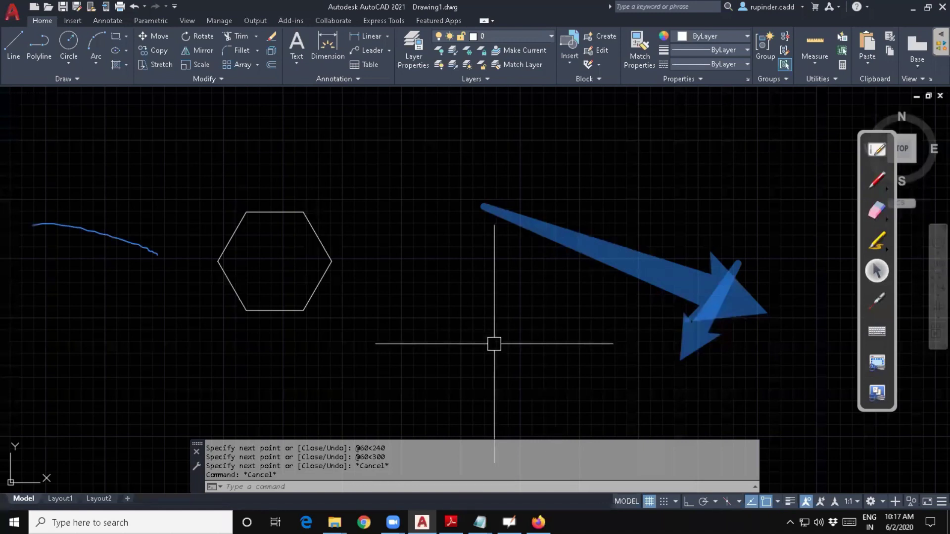
{"action": "left_click_drag", "start_coordinate": [26, 78], "coordinate": [150, 128]}
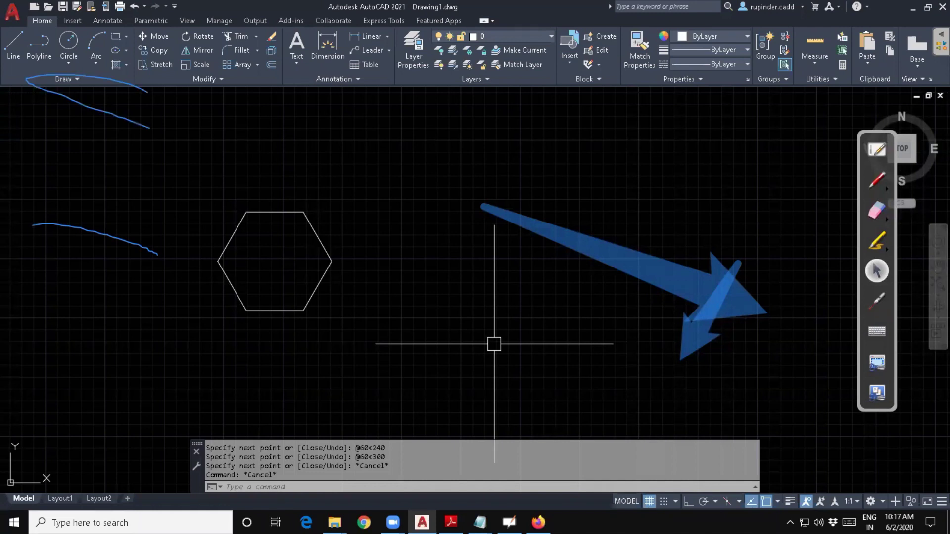
{"action": "key", "text": "ctrl+z"}
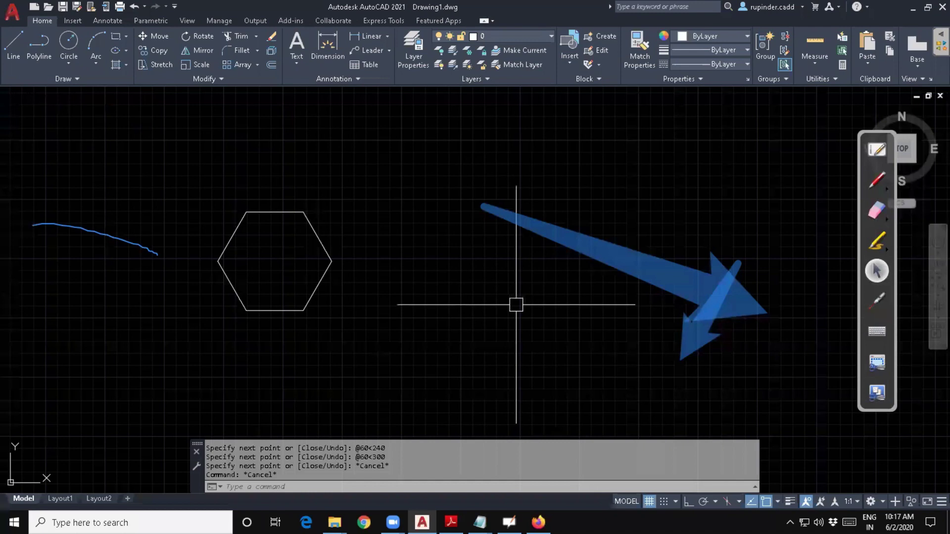
{"action": "left_click_drag", "start_coordinate": [638, 323], "coordinate": [781, 346]}
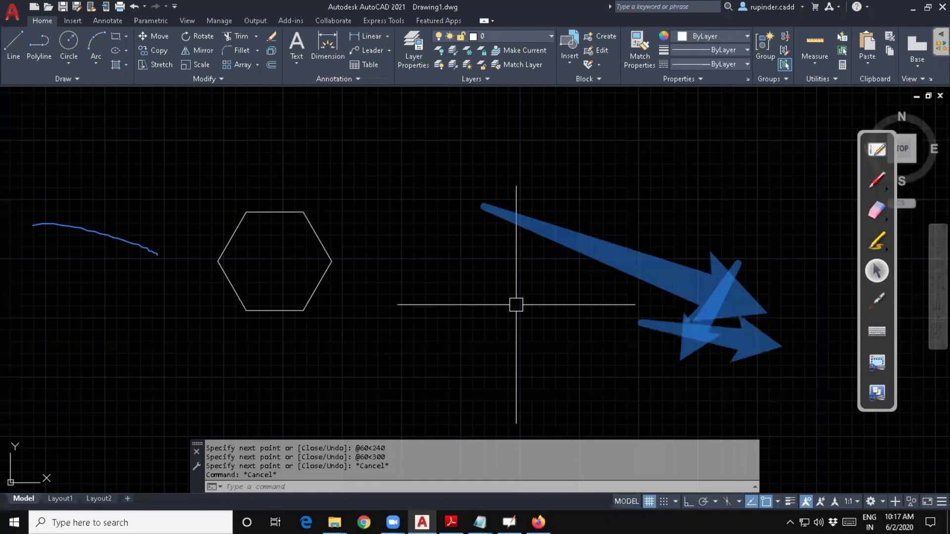
{"action": "left_click_drag", "start_coordinate": [746, 289], "coordinate": [835, 331]}
{"action": "left_click_drag", "start_coordinate": [805, 240], "coordinate": [862, 273]}
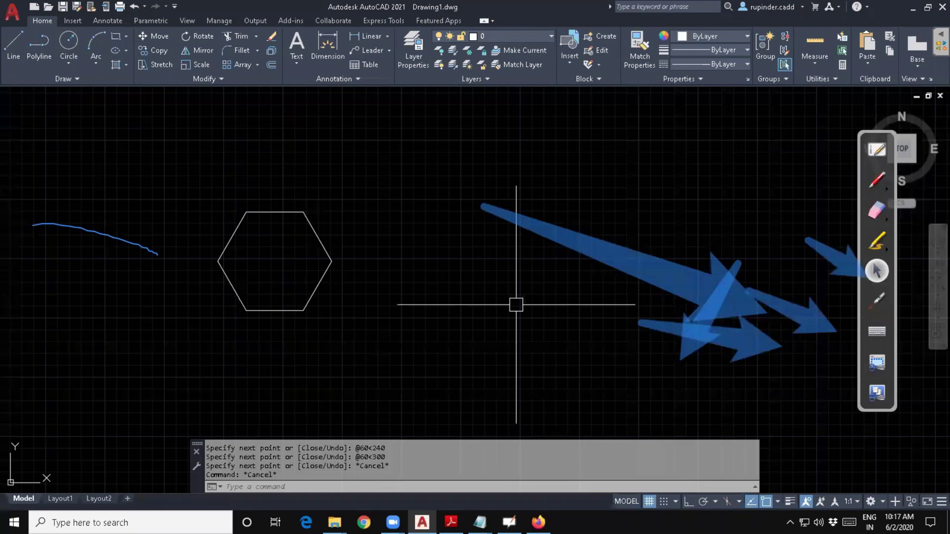
{"action": "left_click_drag", "start_coordinate": [777, 209], "coordinate": [823, 259]}
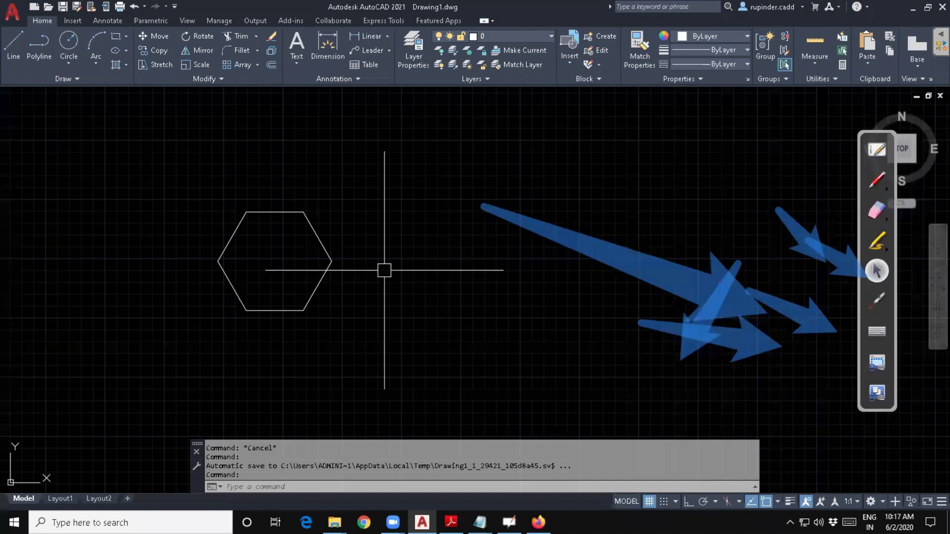
Toggle Ortho with F8 off and back on, clearing stray selections and panning the hexagon left.
{"action": "key", "text": "F8"}
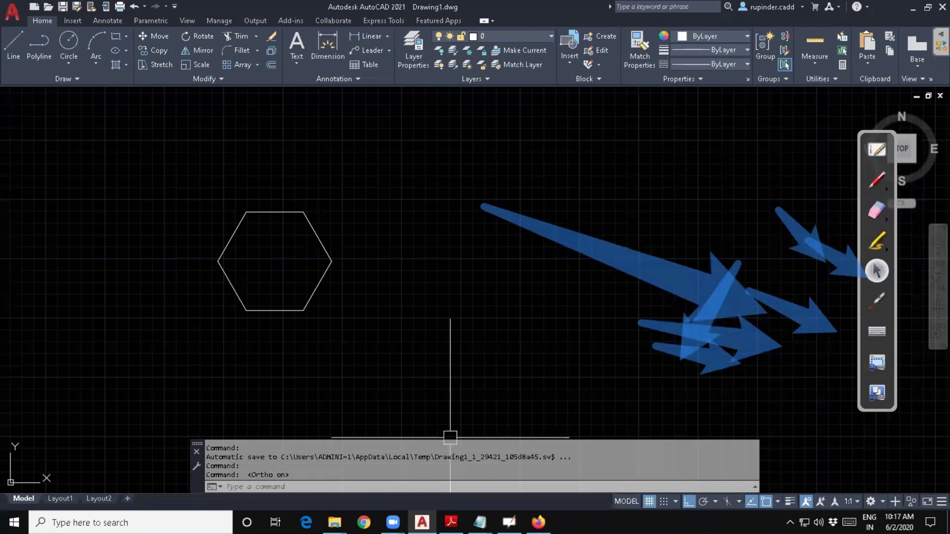
{"action": "left_click_drag", "start_coordinate": [742, 307], "coordinate": [863, 423]}
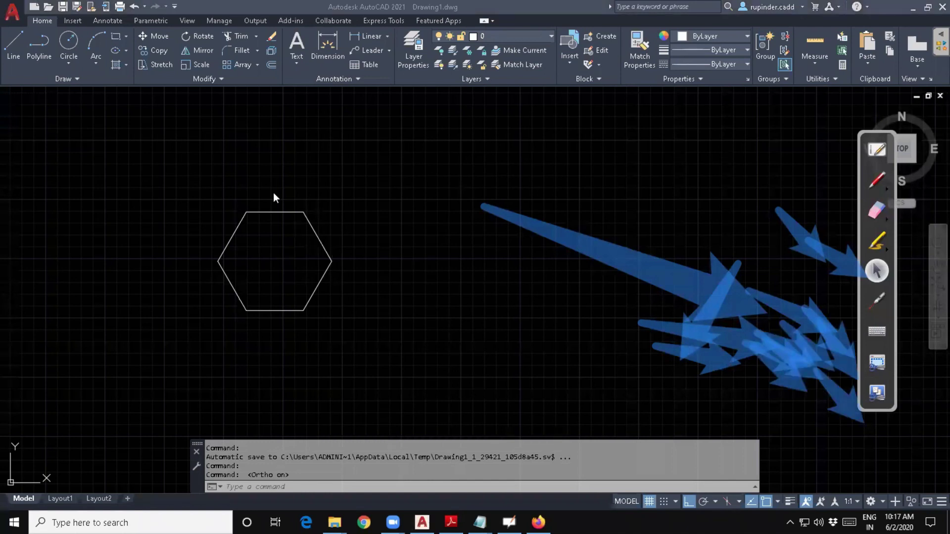
{"action": "left_click", "coordinate": [74, 235]}
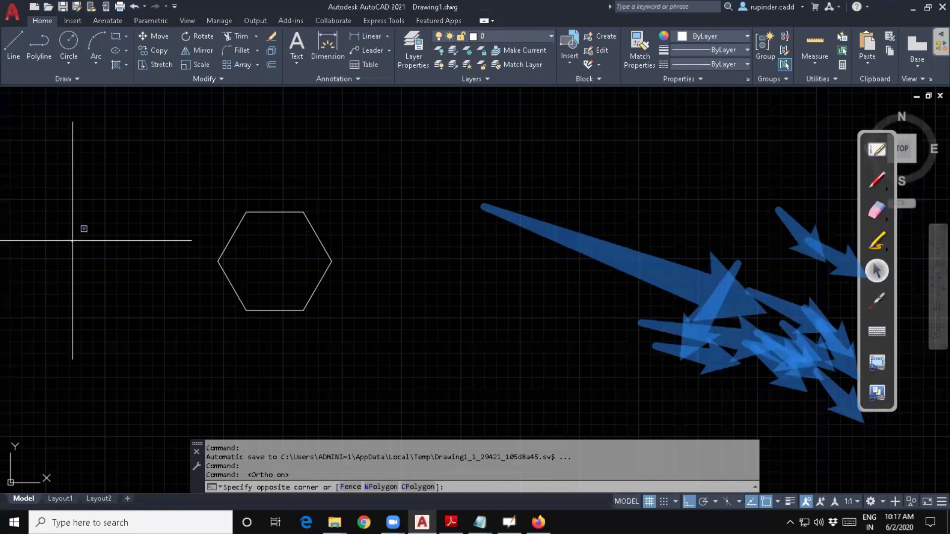
{"action": "key", "text": "Escape"}
{"action": "key", "text": "Escape"}
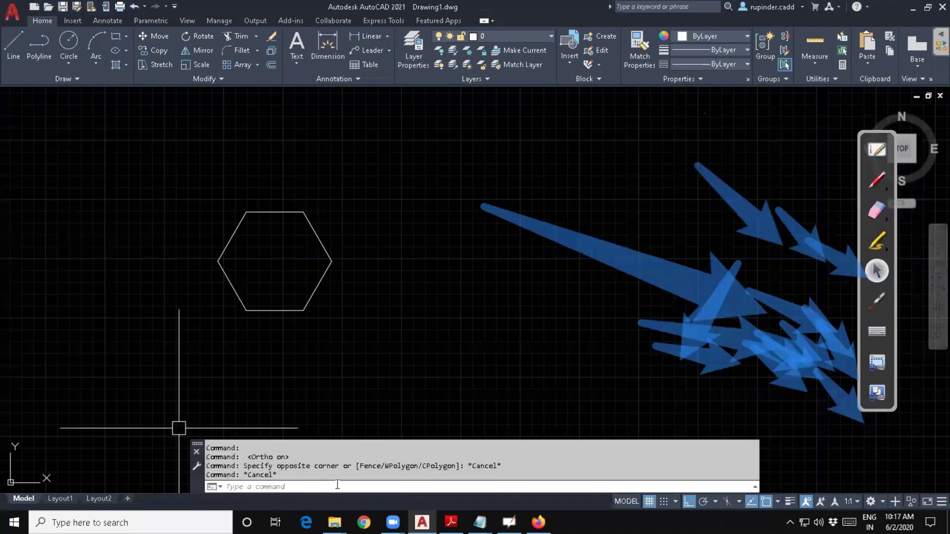
{"action": "key", "text": "F8"}
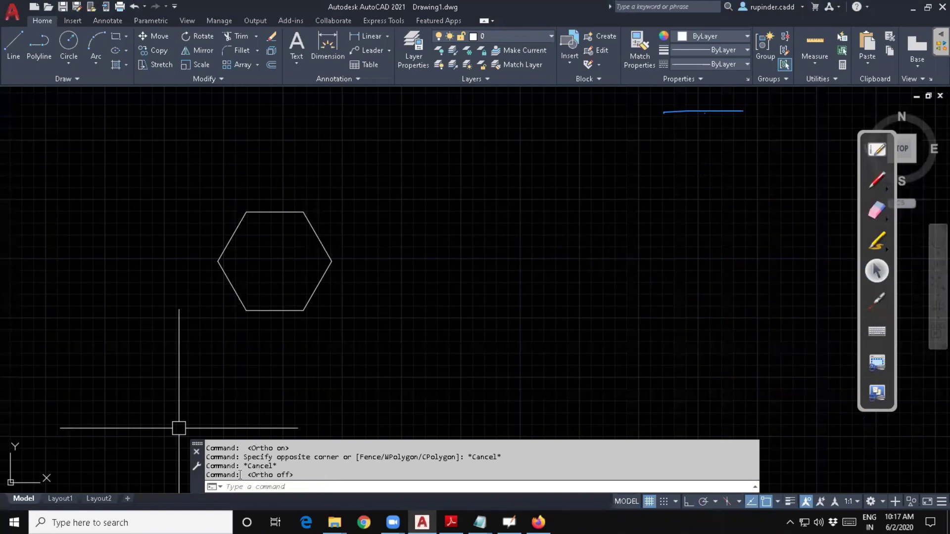
{"action": "left_click_drag", "start_coordinate": [231, 475], "coordinate": [308, 476]}
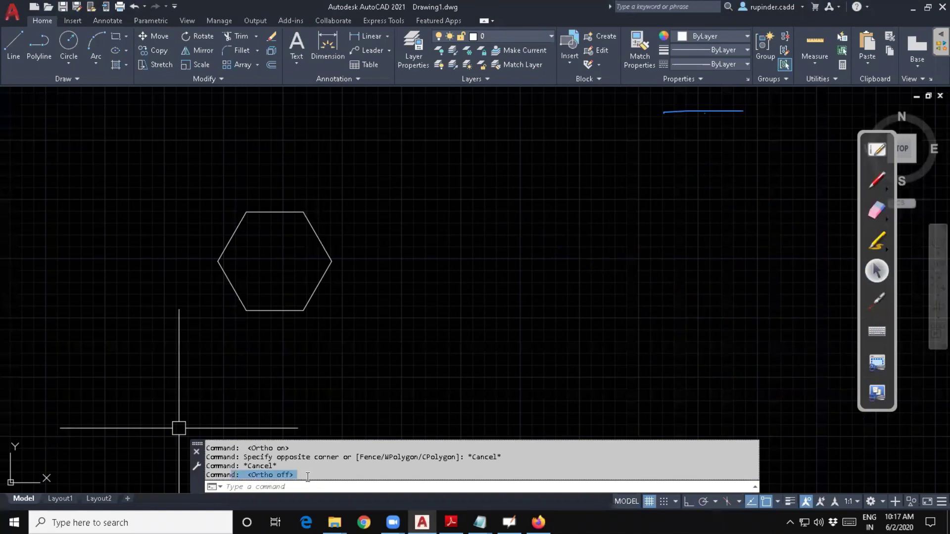
{"action": "key", "text": "F8"}
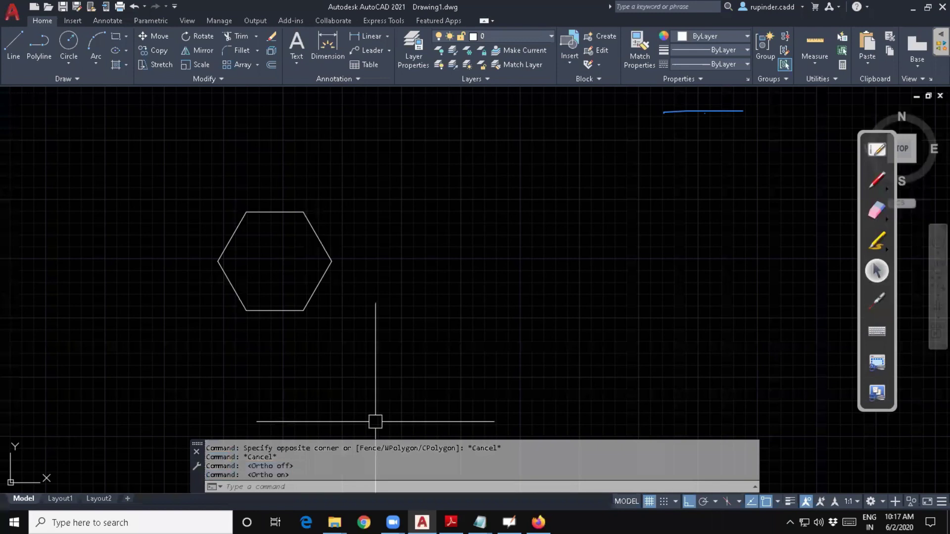
{"action": "left_click", "coordinate": [308, 287]}
{"action": "key", "text": "Escape"}
{"action": "key", "text": "Escape"}
{"action": "middle_click_drag", "start_coordinate": [470, 308], "coordinate": [336, 312]}
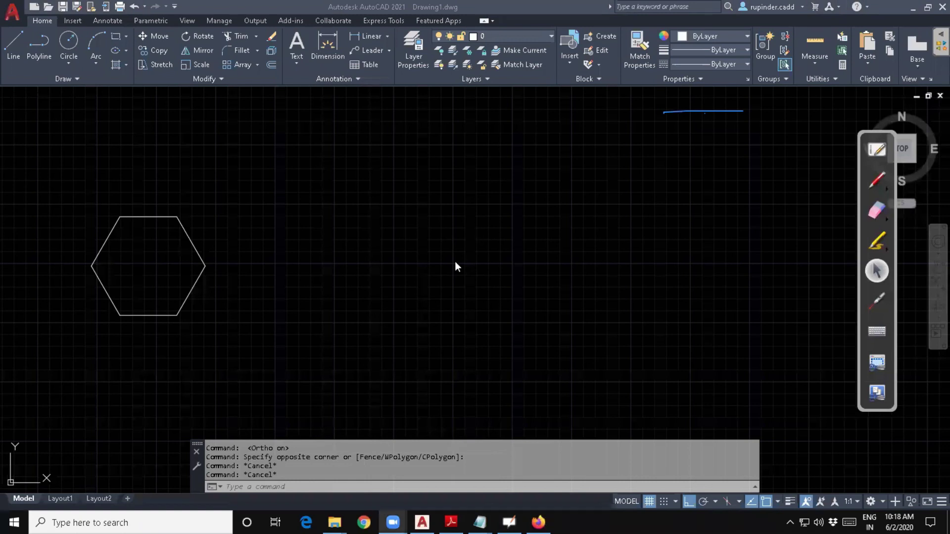
Start a line right of the hexagon and draw the square's first 50-unit side.
{"action": "left_click", "coordinate": [412, 314]}
{"action": "key", "text": "Escape"}
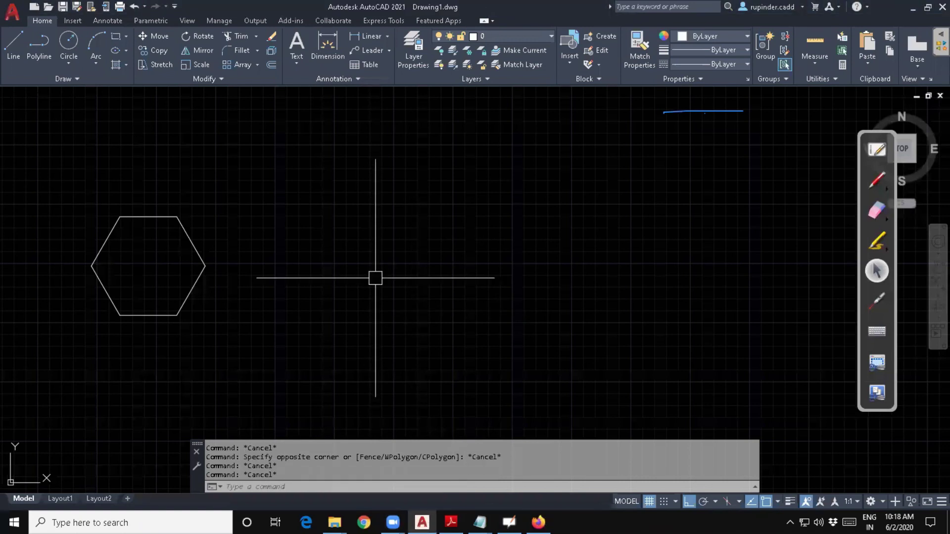
{"action": "type", "text": "l"}
{"action": "key", "text": "Return"}
{"action": "middle_click_drag", "start_coordinate": [450, 290], "coordinate": [264, 321]}
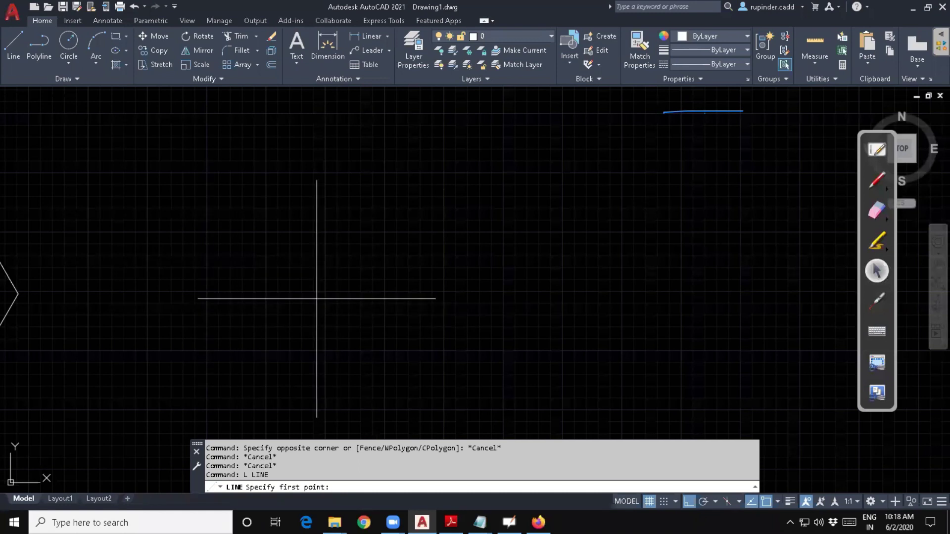
{"action": "left_click", "coordinate": [241, 279]}
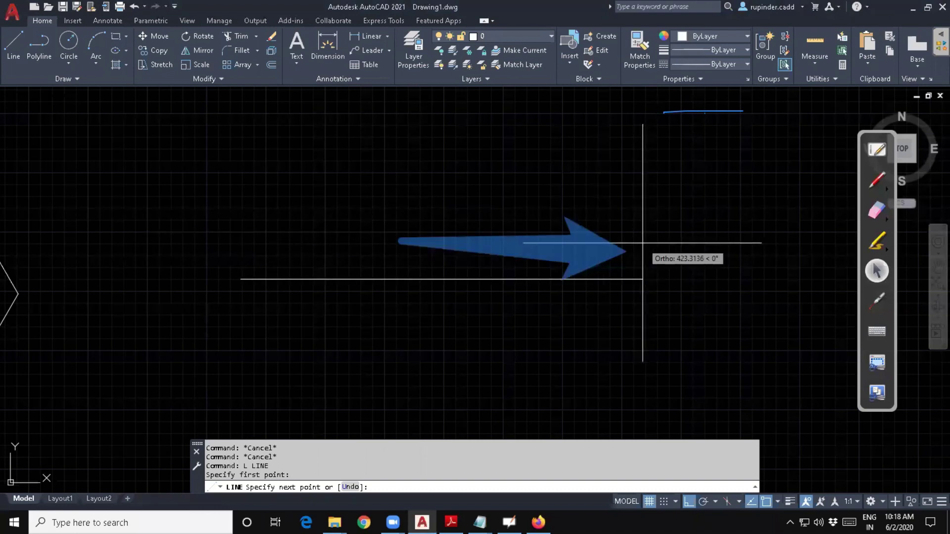
{"action": "type", "text": "50"}
{"action": "key", "text": "Return"}
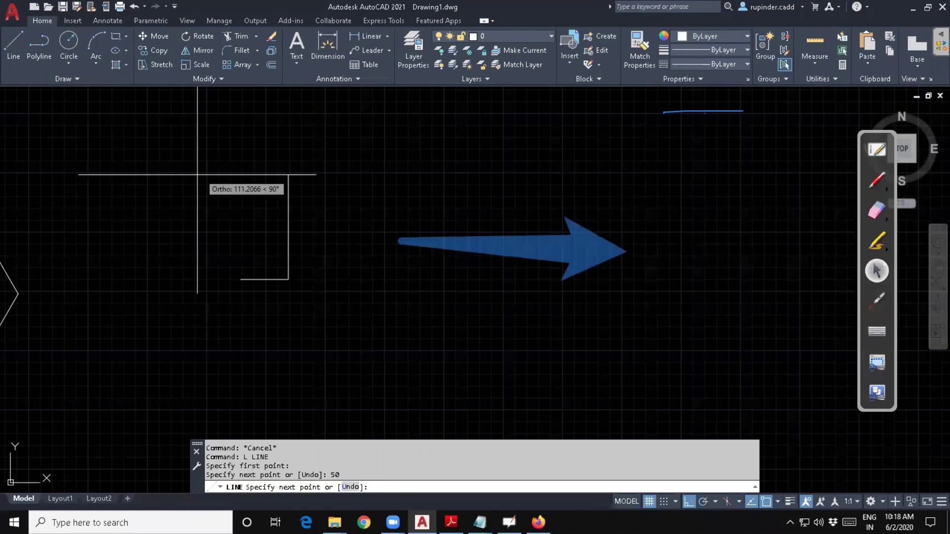
Add the remaining three 50-unit sides to close the square, then end LINE.
{"action": "middle_click_drag", "start_coordinate": [382, 216], "coordinate": [430, 284]}
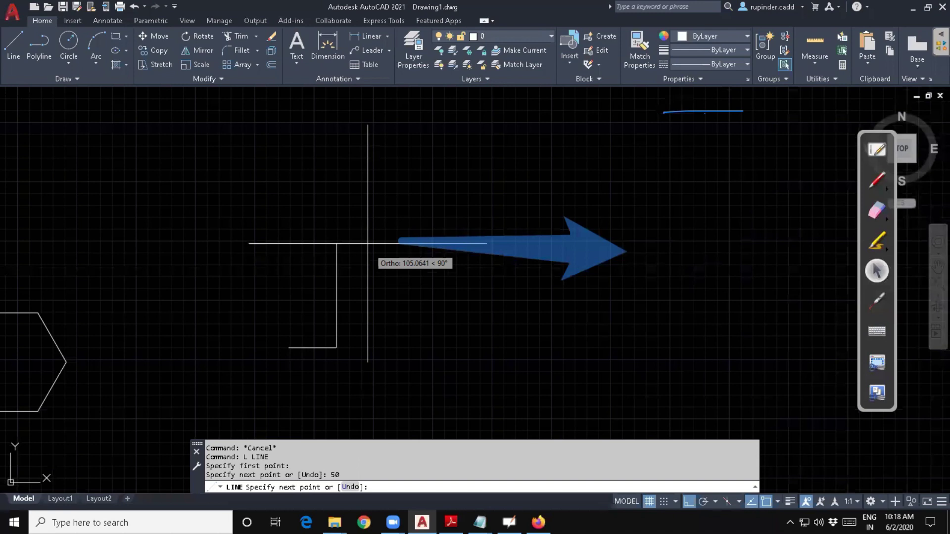
{"action": "type", "text": "50"}
{"action": "key", "text": "Return"}
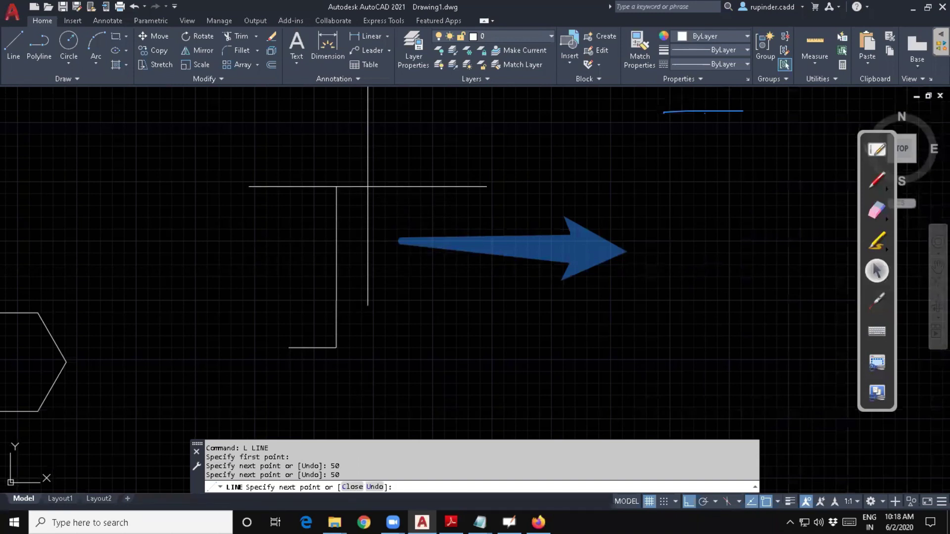
{"action": "type", "text": "5"}
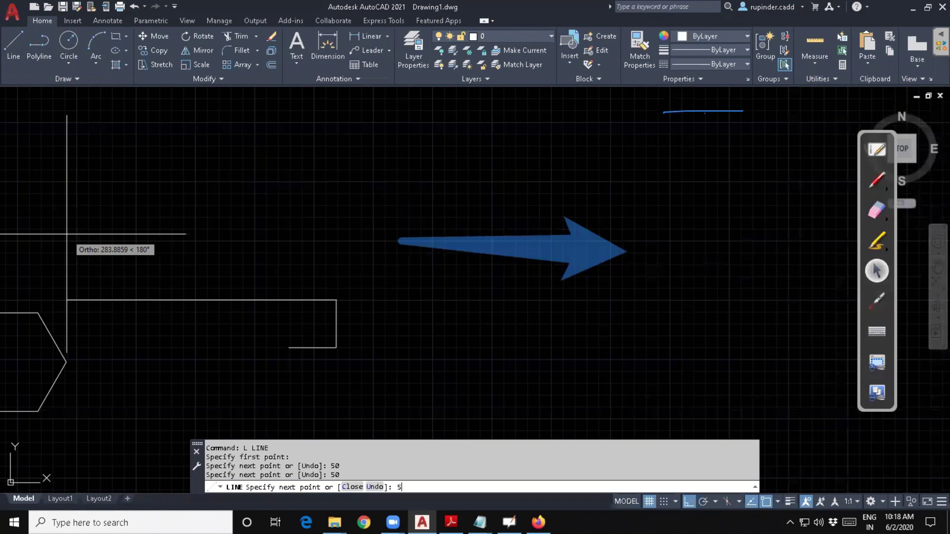
{"action": "type", "text": "0"}
{"action": "key", "text": "Return"}
{"action": "type", "text": "50"}
{"action": "key", "text": "Return"}
{"action": "key", "text": "Escape"}
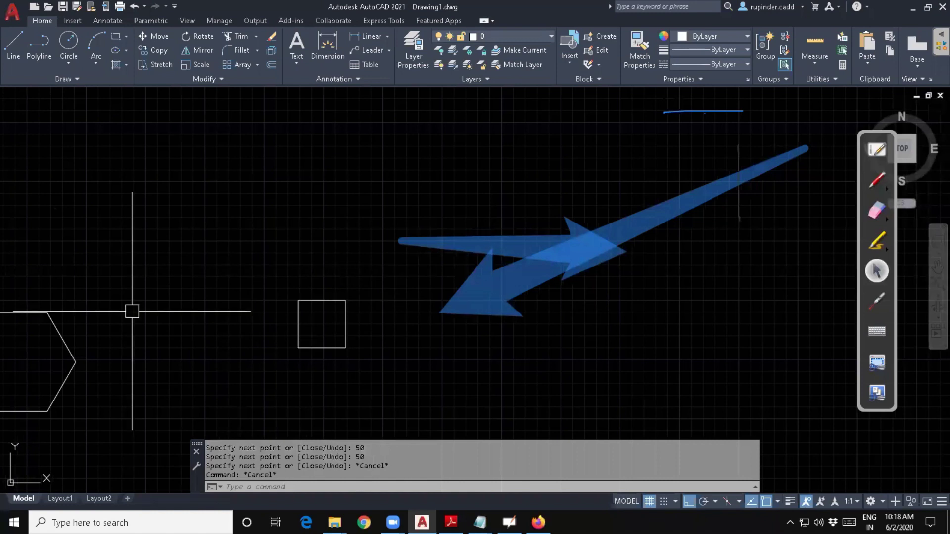
{"action": "middle_click_drag", "start_coordinate": [312, 280], "coordinate": [323, 284]}
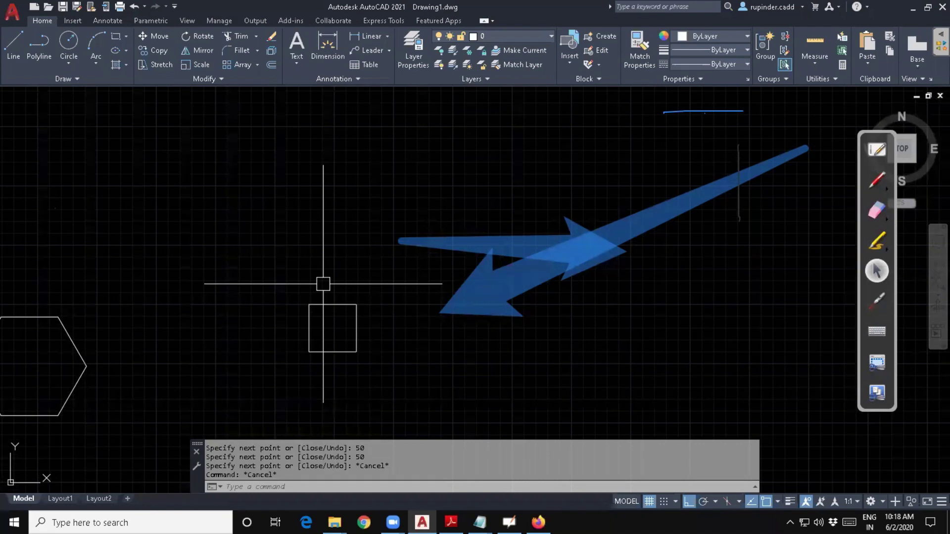
{"action": "mouse_move", "coordinate": [226, 275]}
{"action": "middle_mouse_down"}
{"action": "mouse_move", "coordinate": [358, 297]}
{"action": "mouse_move", "coordinate": [342, 322]}
{"action": "middle_mouse_up"}
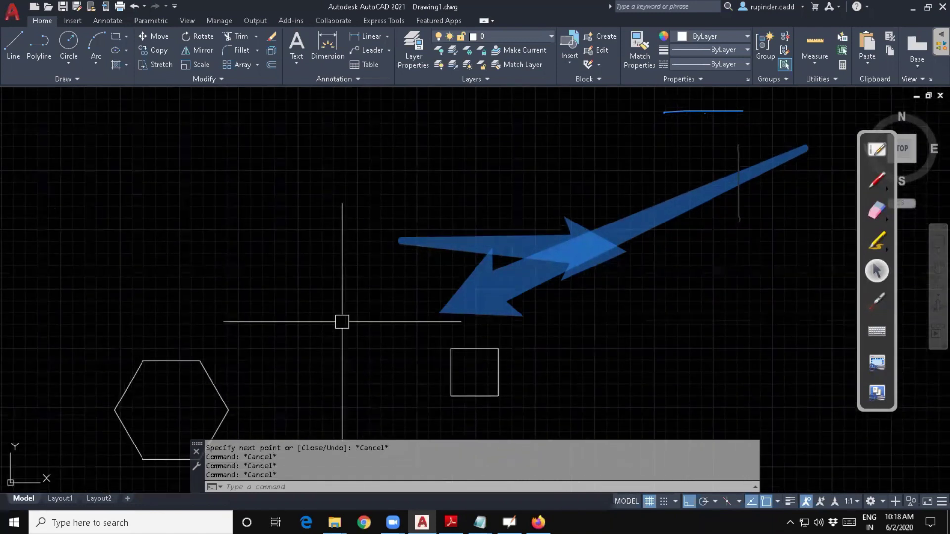
Begin the L-shaped outline with 60, 20 and 40-unit line segments.
{"action": "type", "text": "l"}
{"action": "key", "text": "Return"}
{"action": "middle_click_drag", "start_coordinate": [303, 282], "coordinate": [246, 317]}
{"action": "left_click", "coordinate": [374, 298]}
{"action": "type", "text": "60"}
{"action": "key", "text": "Return"}
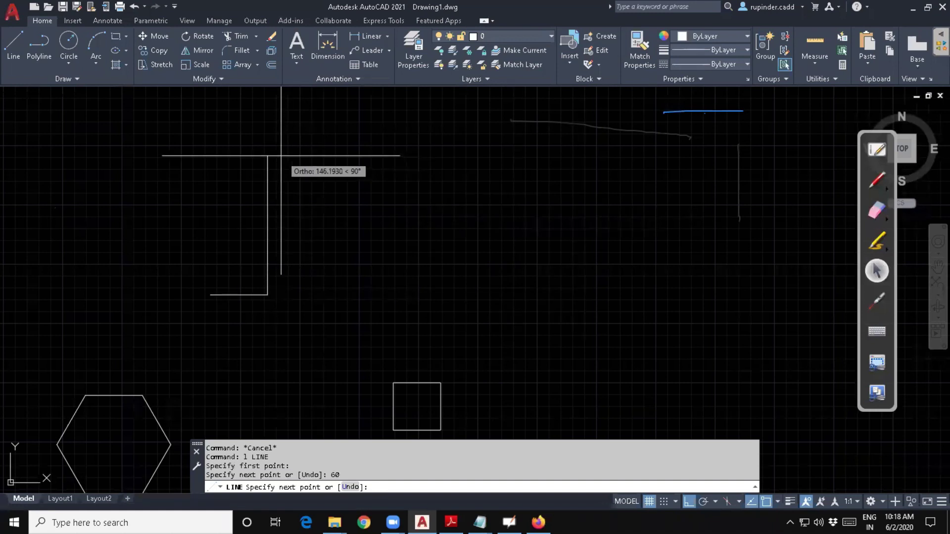
{"action": "type", "text": "20"}
{"action": "key", "text": "Return"}
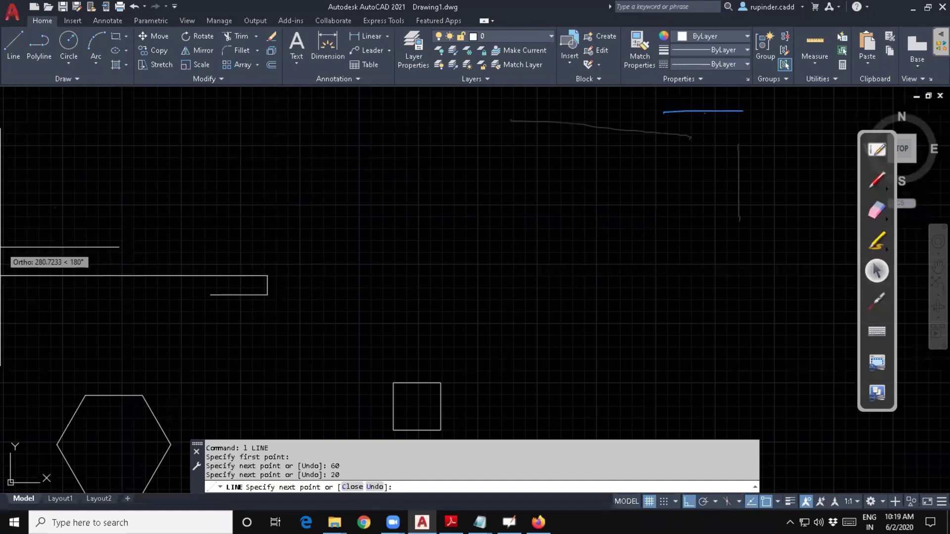
{"action": "type", "text": "40"}
{"action": "key", "text": "Return"}
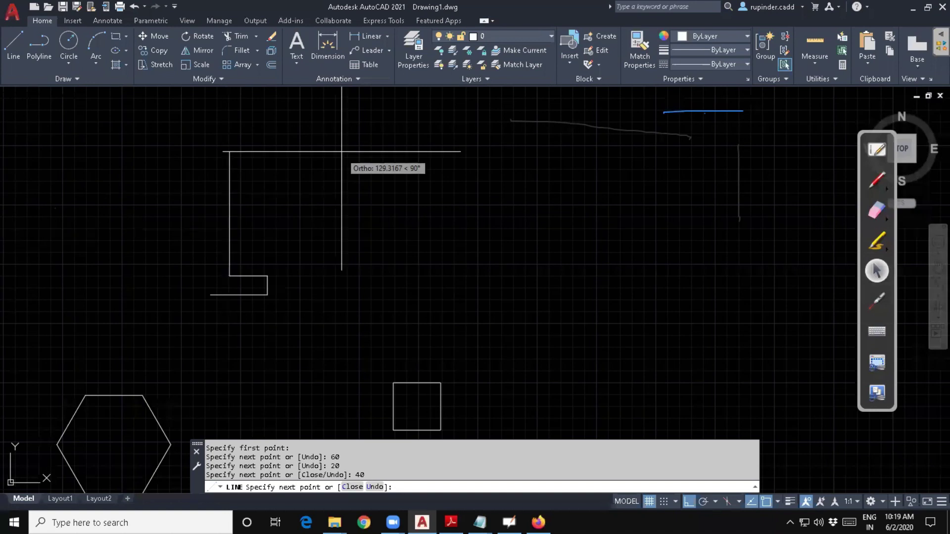
Finish the L-shape with 50, 20 and 70-unit segments and end LINE.
{"action": "type", "text": "50"}
{"action": "key", "text": "Return"}
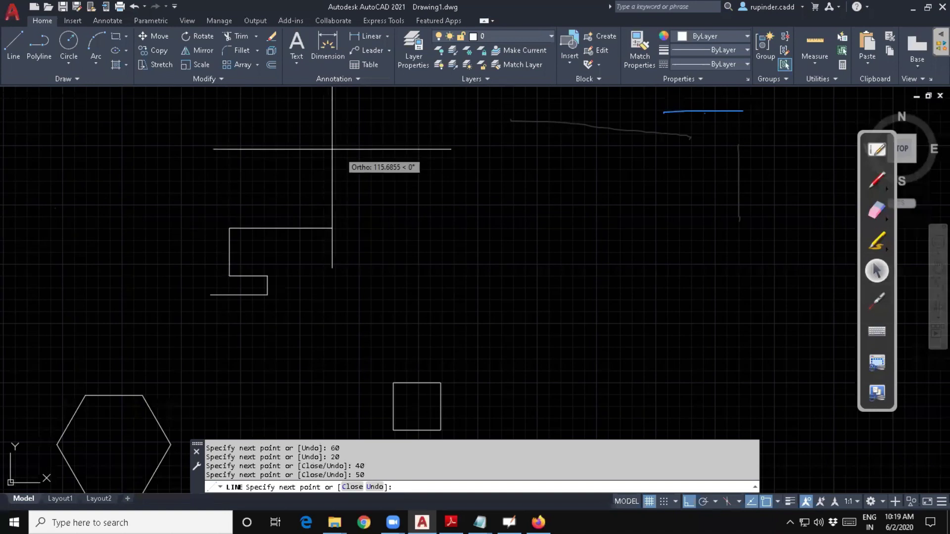
{"action": "type", "text": "20"}
{"action": "key", "text": "Return"}
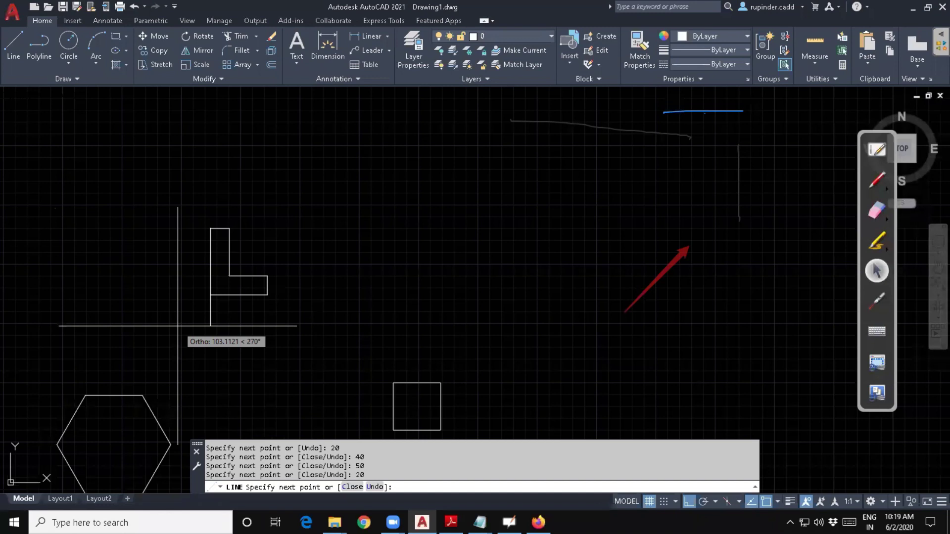
{"action": "type", "text": "0"}
{"action": "key", "text": "BackSpace"}
{"action": "type", "text": "70"}
{"action": "key", "text": "Return"}
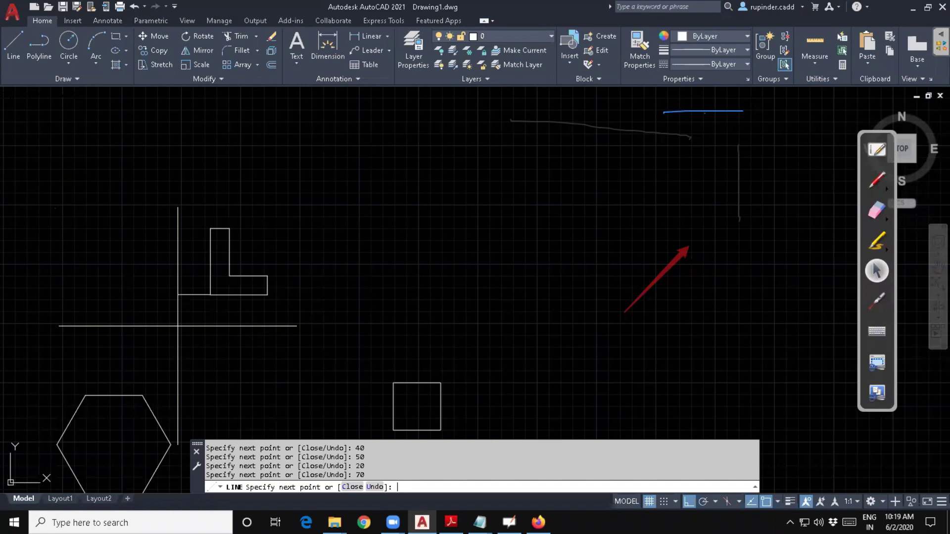
{"action": "key", "text": "Escape"}
{"action": "key", "text": "Escape"}
{"action": "middle_click_drag", "start_coordinate": [485, 288], "coordinate": [454, 255]}
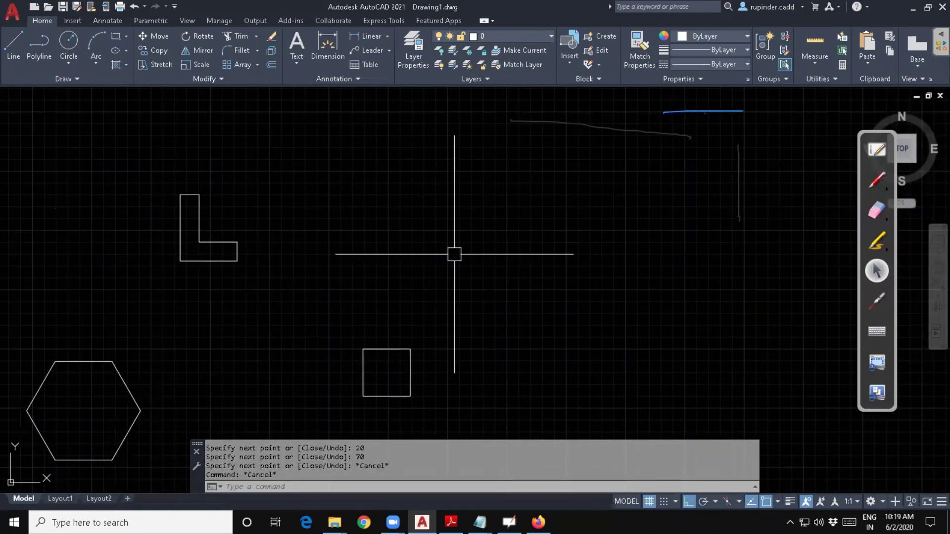
Scroll the PDF back to page 2 to show the chamfered 120-unit profile drawing.
{"action": "middle_click_drag", "start_coordinate": [485, 309], "coordinate": [481, 268]}
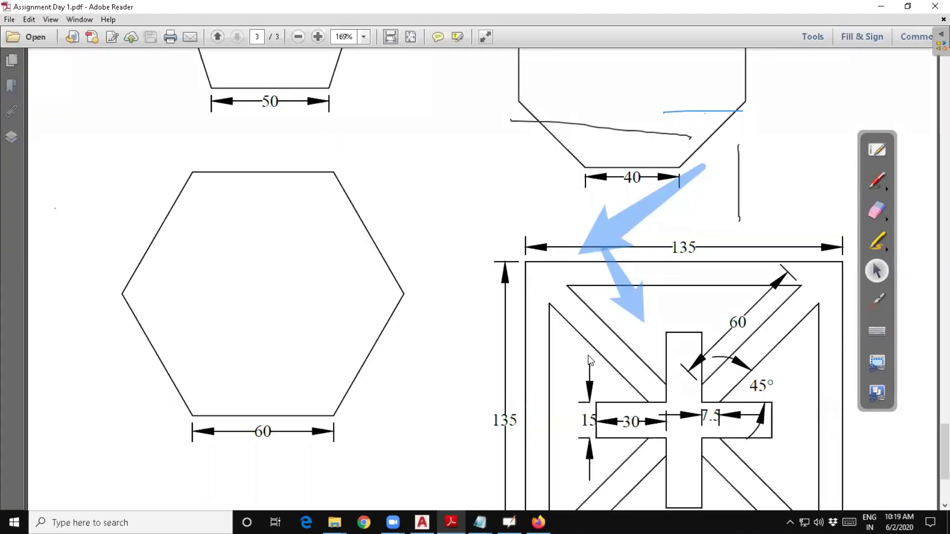
{"action": "scroll", "coordinate": [589, 360], "scroll_direction": "up", "scroll_amount": 5}
{"action": "scroll", "coordinate": [618, 346], "scroll_direction": "up", "scroll_amount": 5}
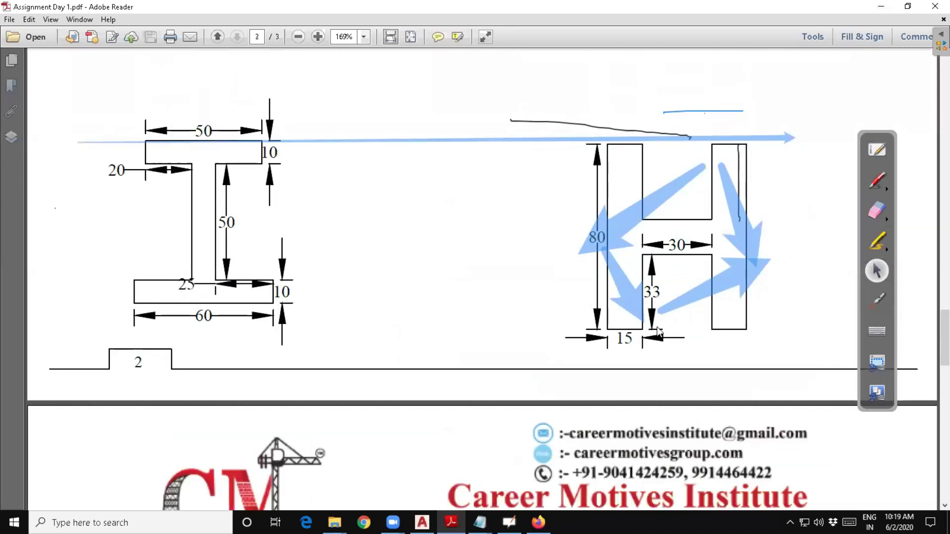
{"action": "scroll", "coordinate": [653, 331], "scroll_direction": "up", "scroll_amount": 5}
{"action": "scroll", "coordinate": [658, 331], "scroll_direction": "up", "scroll_amount": 2}
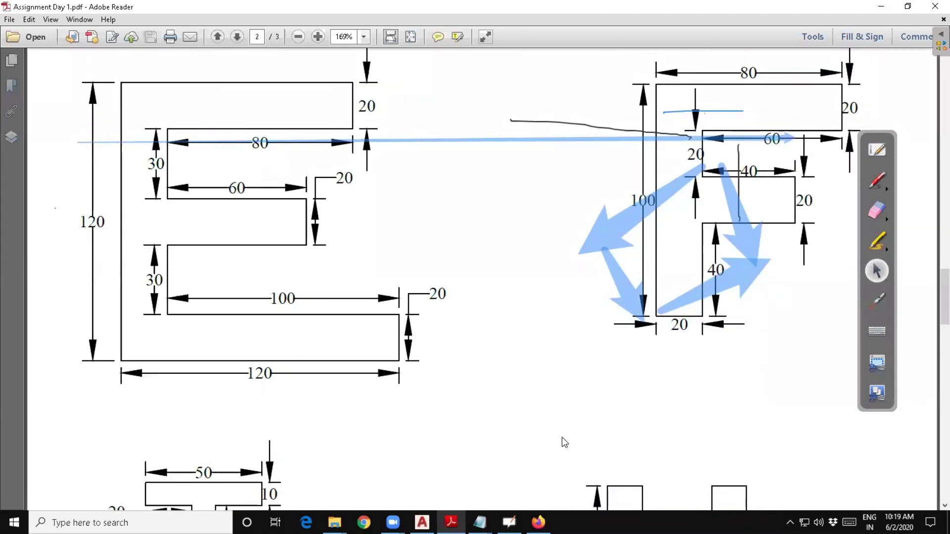
{"action": "scroll", "coordinate": [608, 400], "scroll_direction": "up", "scroll_amount": 3}
{"action": "scroll", "coordinate": [635, 360], "scroll_direction": "up", "scroll_amount": 3}
{"action": "scroll", "coordinate": [635, 360], "scroll_direction": "up", "scroll_amount": 3}
{"action": "scroll", "coordinate": [509, 490], "scroll_direction": "down", "scroll_amount": 1}
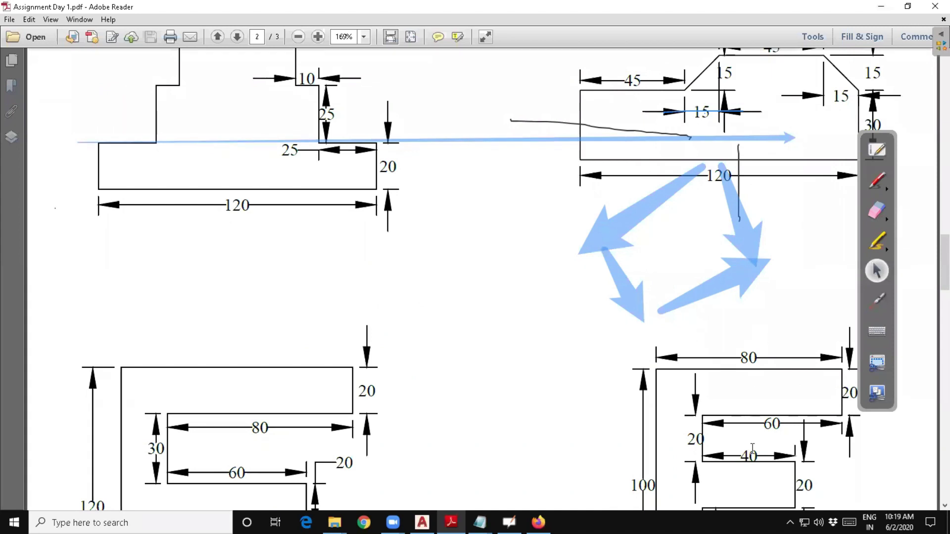
{"action": "left_click_drag", "start_coordinate": [683, 330], "coordinate": [770, 408]}
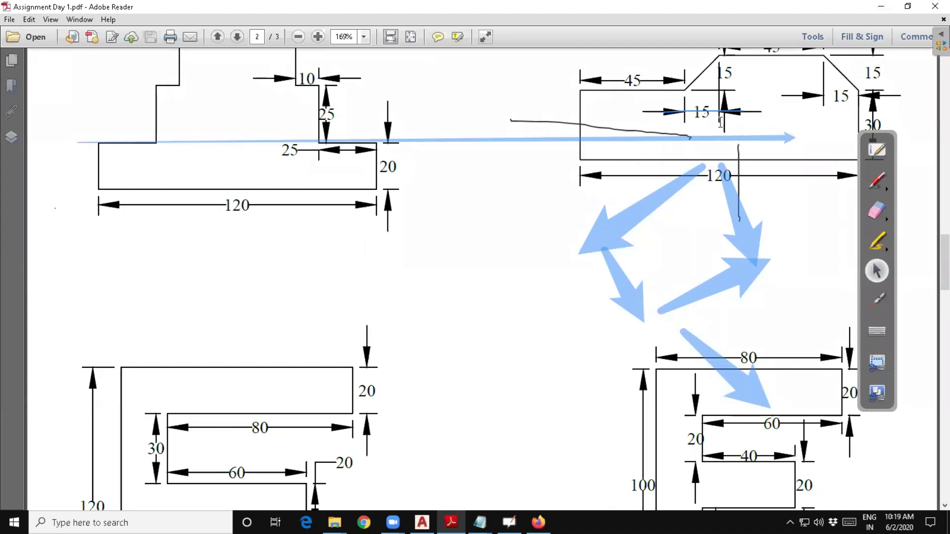
{"action": "scroll", "coordinate": [720, 122], "scroll_direction": "up", "scroll_amount": 2}
{"action": "left_click_drag", "start_coordinate": [889, 138], "coordinate": [81, 121]}
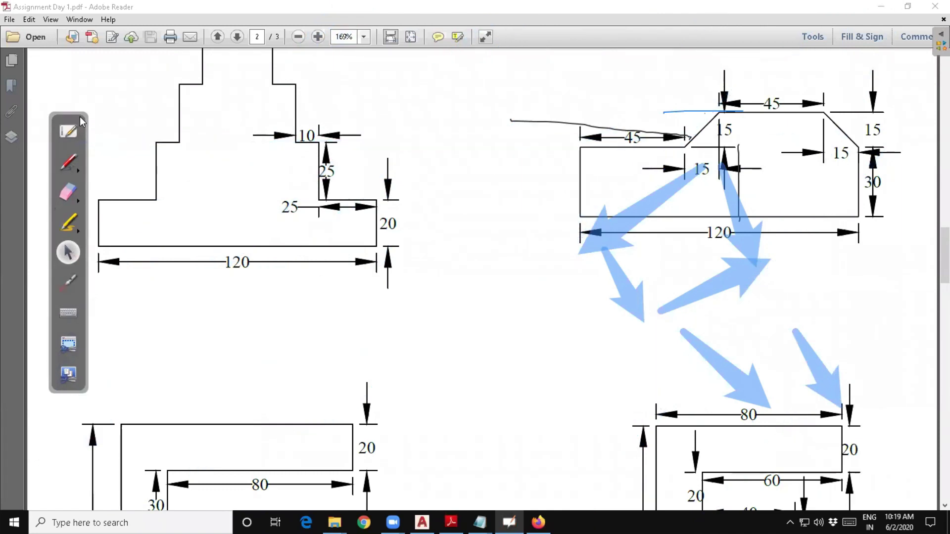
Circle the chamfered profile in red with the screen pen, then erase the marks.
{"action": "left_click", "coordinate": [67, 161]}
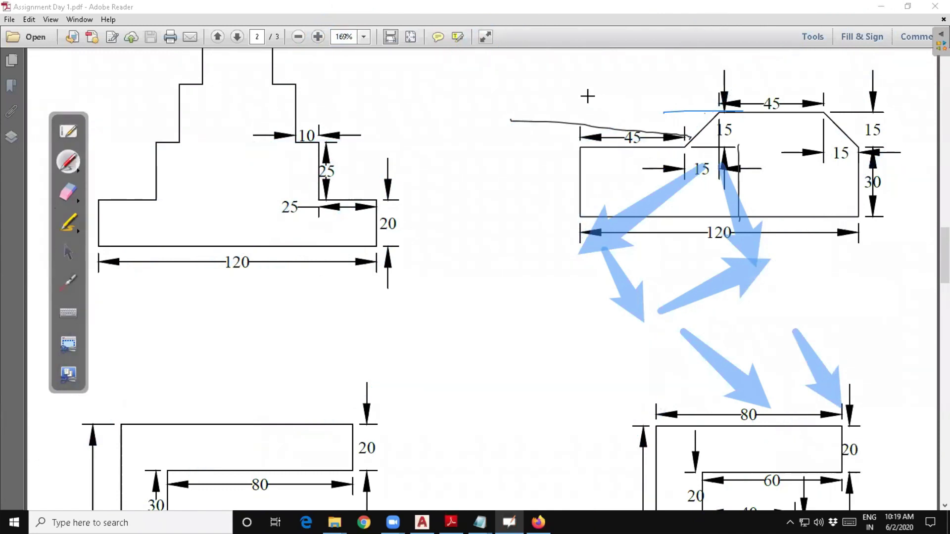
{"action": "mouse_move", "coordinate": [500, 74]}
{"action": "left_mouse_down"}
{"action": "mouse_move", "coordinate": [921, 76]}
{"action": "mouse_move", "coordinate": [910, 272]}
{"action": "mouse_move", "coordinate": [562, 285]}
{"action": "mouse_move", "coordinate": [509, 67]}
{"action": "left_mouse_up"}
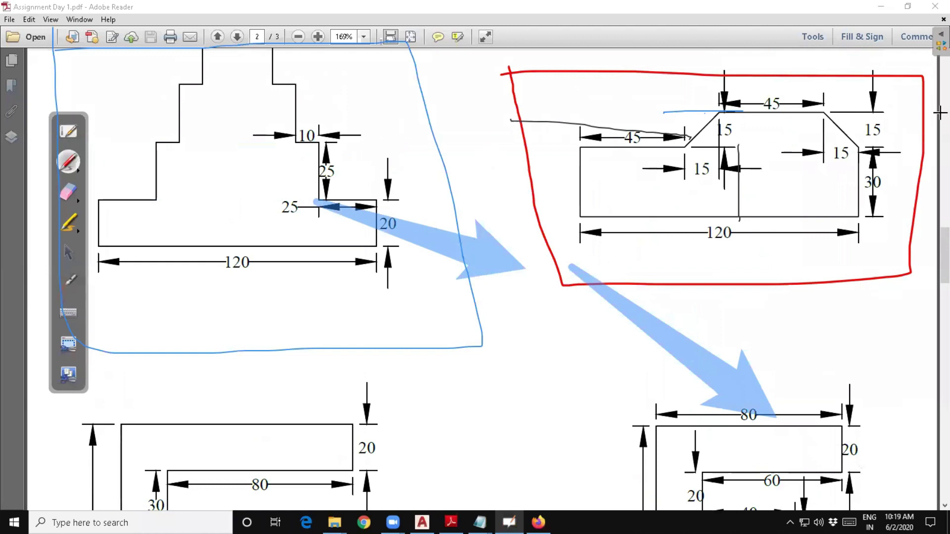
{"action": "left_click", "coordinate": [68, 192]}
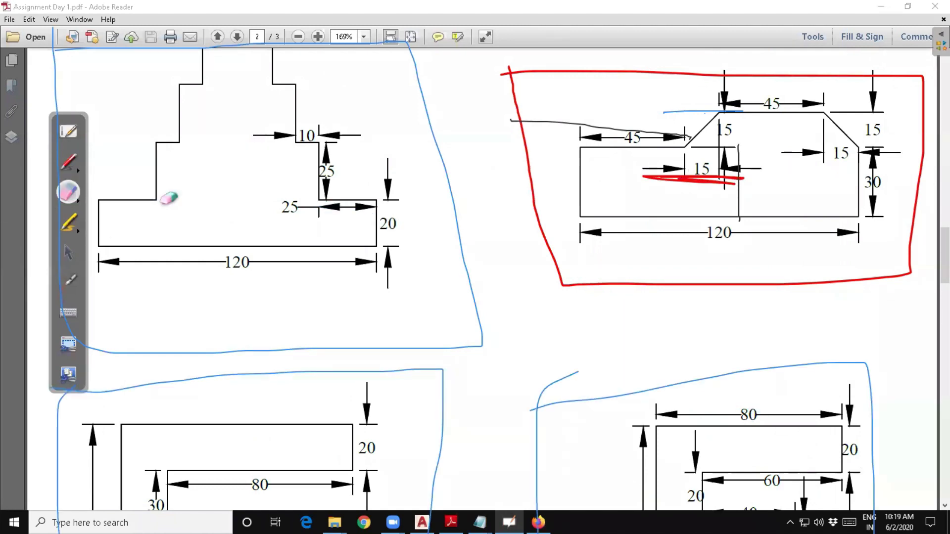
{"action": "mouse_move", "coordinate": [517, 69]}
{"action": "left_mouse_down"}
{"action": "mouse_move", "coordinate": [509, 148]}
{"action": "mouse_move", "coordinate": [625, 200]}
{"action": "left_mouse_up"}
{"action": "left_click", "coordinate": [68, 161]}
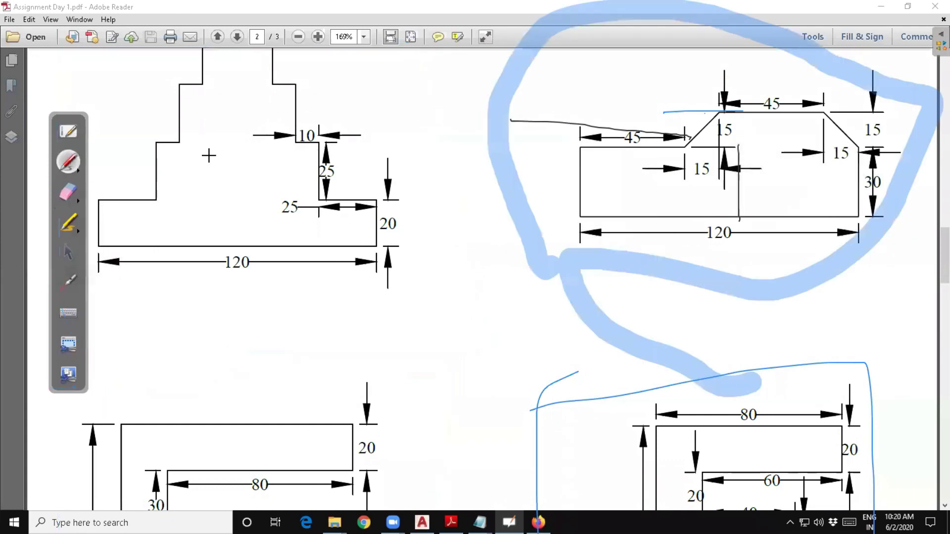
{"action": "mouse_move", "coordinate": [558, 74]}
{"action": "left_mouse_down"}
{"action": "mouse_move", "coordinate": [850, 283]}
{"action": "mouse_move", "coordinate": [564, 73]}
{"action": "left_mouse_up"}
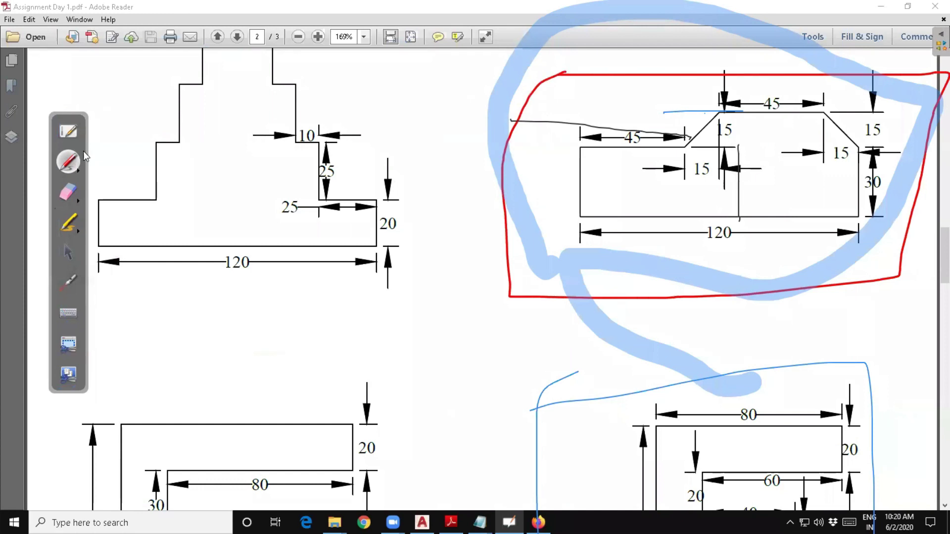
{"action": "left_click", "coordinate": [68, 192]}
{"action": "mouse_move", "coordinate": [566, 62]}
{"action": "left_mouse_down"}
{"action": "mouse_move", "coordinate": [943, 80]}
{"action": "mouse_move", "coordinate": [899, 269]}
{"action": "mouse_move", "coordinate": [388, 287]}
{"action": "mouse_move", "coordinate": [544, 130]}
{"action": "mouse_move", "coordinate": [503, 223]}
{"action": "left_mouse_up"}
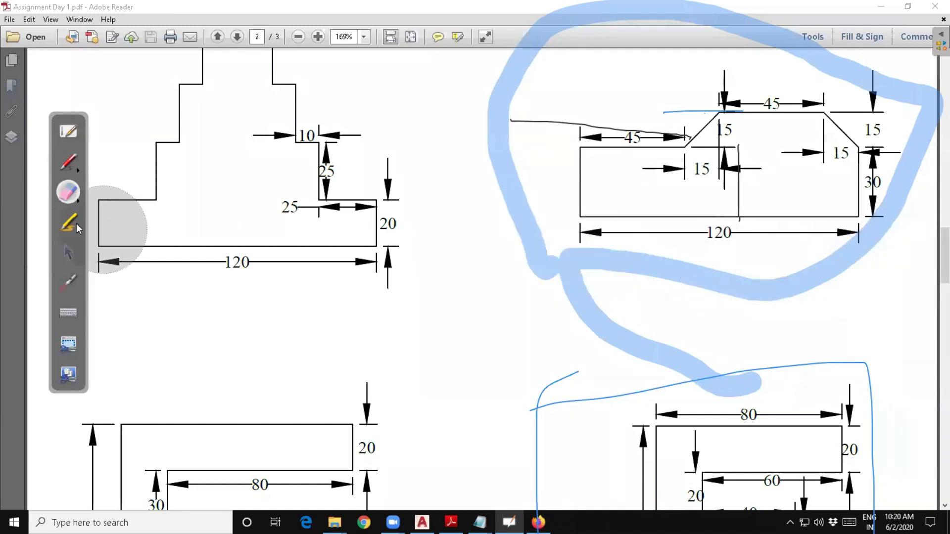
{"action": "left_click", "coordinate": [68, 253]}
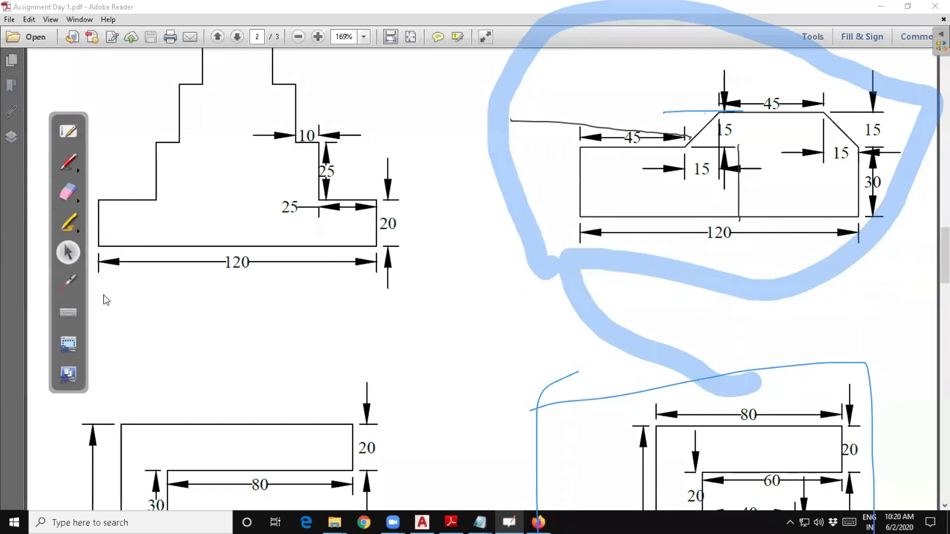
Highlight the profile's 120, 30, 15, 45 dimensions, then erase all highlights.
{"action": "left_click", "coordinate": [68, 223]}
{"action": "left_click_drag", "start_coordinate": [700, 232], "coordinate": [738, 232]}
{"action": "left_click_drag", "start_coordinate": [886, 195], "coordinate": [885, 171]}
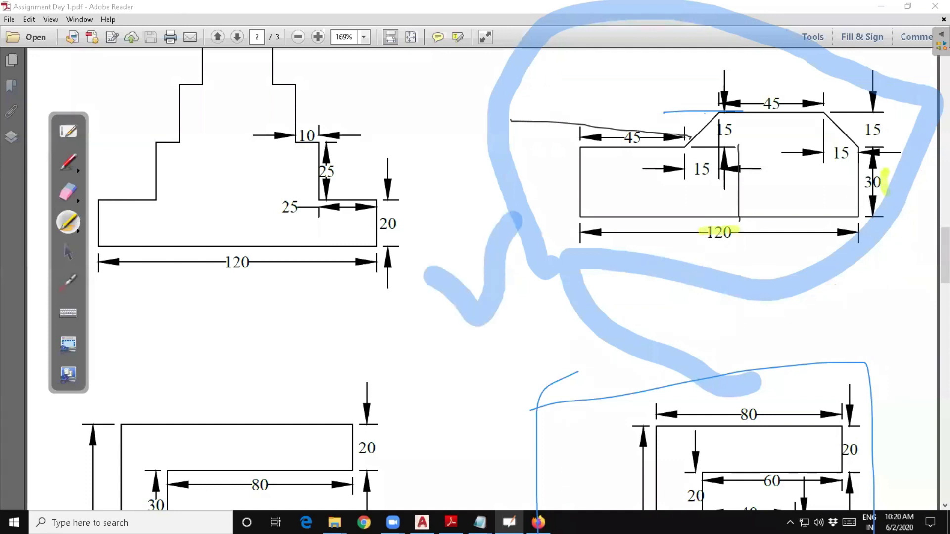
{"action": "mouse_move", "coordinate": [883, 124]}
{"action": "left_mouse_down"}
{"action": "mouse_move", "coordinate": [886, 138]}
{"action": "mouse_move", "coordinate": [826, 154]}
{"action": "left_mouse_up"}
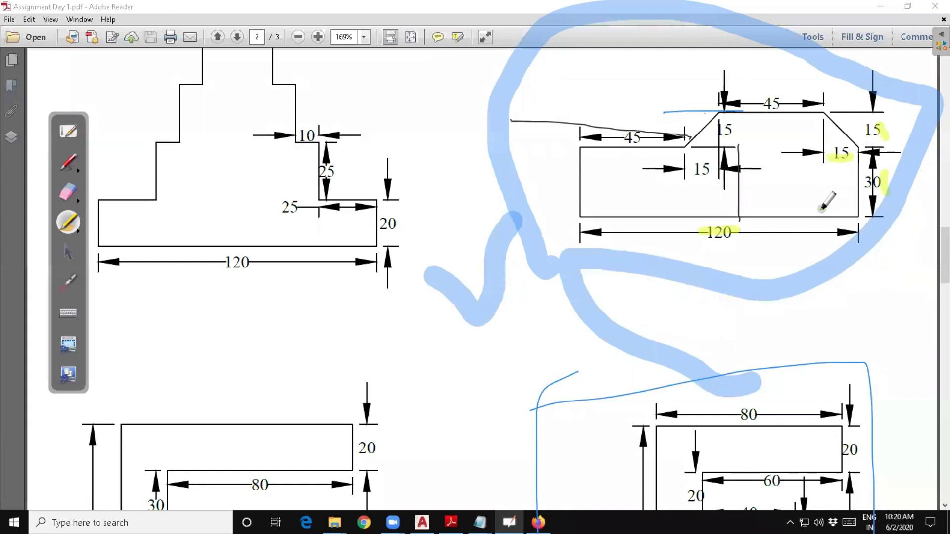
{"action": "left_click_drag", "start_coordinate": [764, 103], "coordinate": [786, 102]}
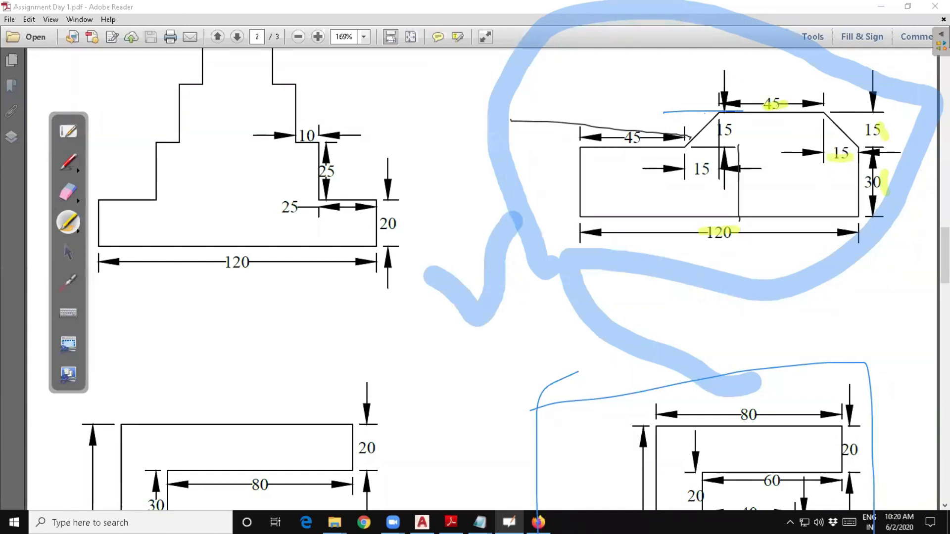
{"action": "left_click_drag", "start_coordinate": [723, 122], "coordinate": [702, 161]}
{"action": "left_click_drag", "start_coordinate": [654, 140], "coordinate": [638, 138]}
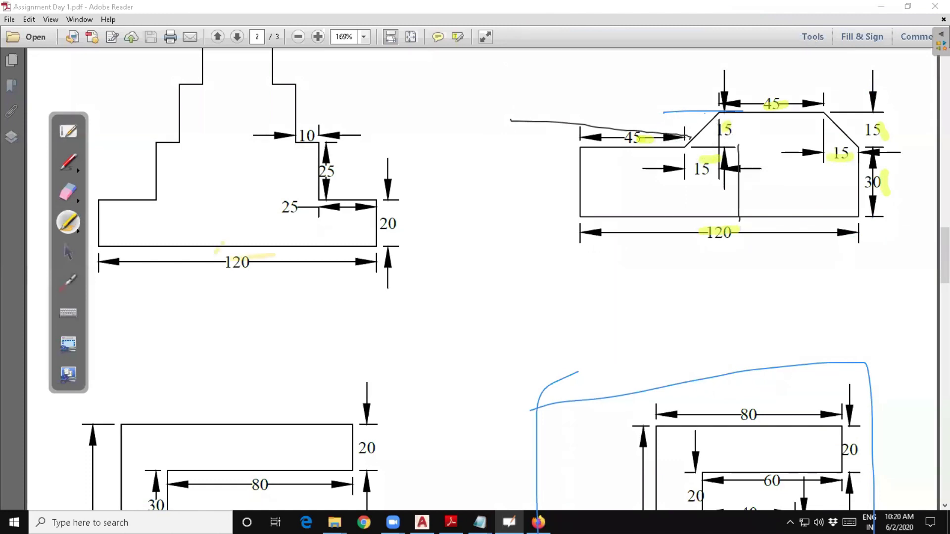
{"action": "left_click", "coordinate": [69, 193]}
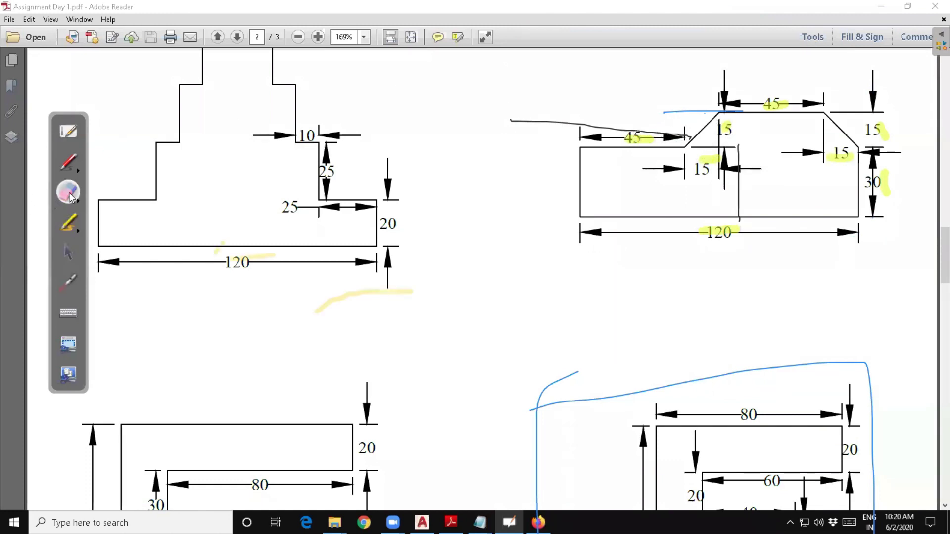
{"action": "mouse_move", "coordinate": [546, 170]}
{"action": "left_mouse_down"}
{"action": "mouse_move", "coordinate": [907, 153]}
{"action": "mouse_move", "coordinate": [556, 173]}
{"action": "left_mouse_up"}
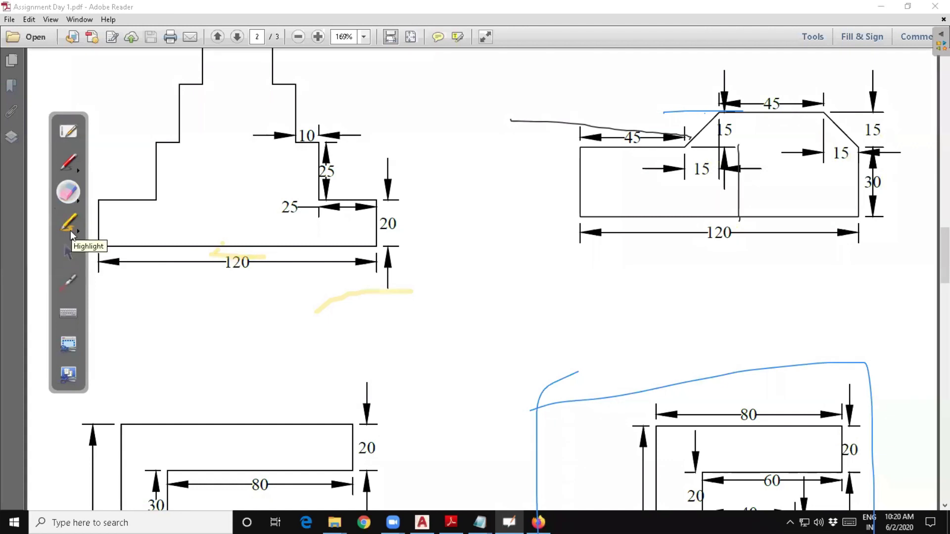
{"action": "left_click", "coordinate": [71, 251]}
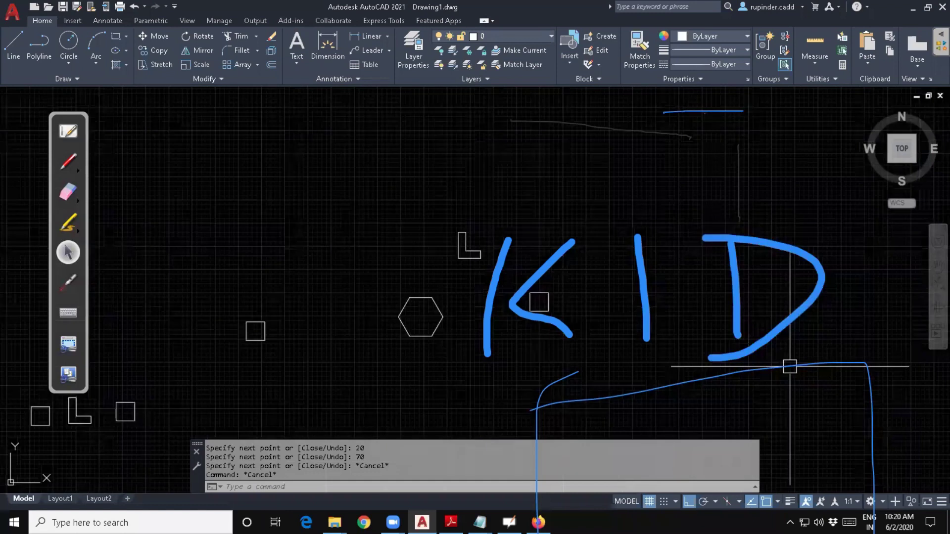
Start a new line profile in empty space with a 120-unit bottom edge.
{"action": "scroll", "coordinate": [614, 318], "scroll_direction": "down", "scroll_amount": 4}
{"action": "middle_click_drag", "start_coordinate": [731, 344], "coordinate": [612, 335]}
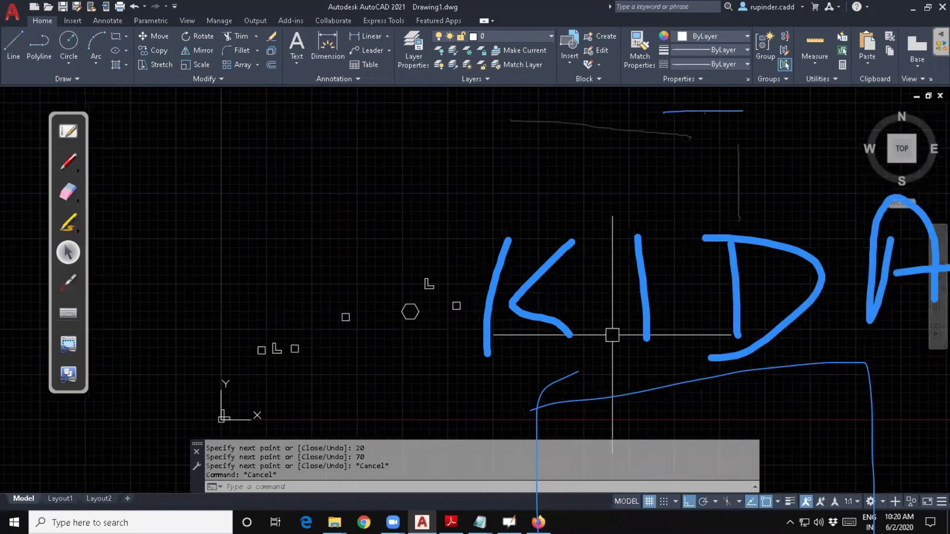
{"action": "middle_click_drag", "start_coordinate": [519, 270], "coordinate": [517, 270]}
{"action": "key", "text": "Escape"}
{"action": "key", "text": "Escape"}
{"action": "key", "text": "Escape"}
{"action": "type", "text": "ll"}
{"action": "key", "text": "Return"}
{"action": "middle_click_drag", "start_coordinate": [576, 260], "coordinate": [587, 283]}
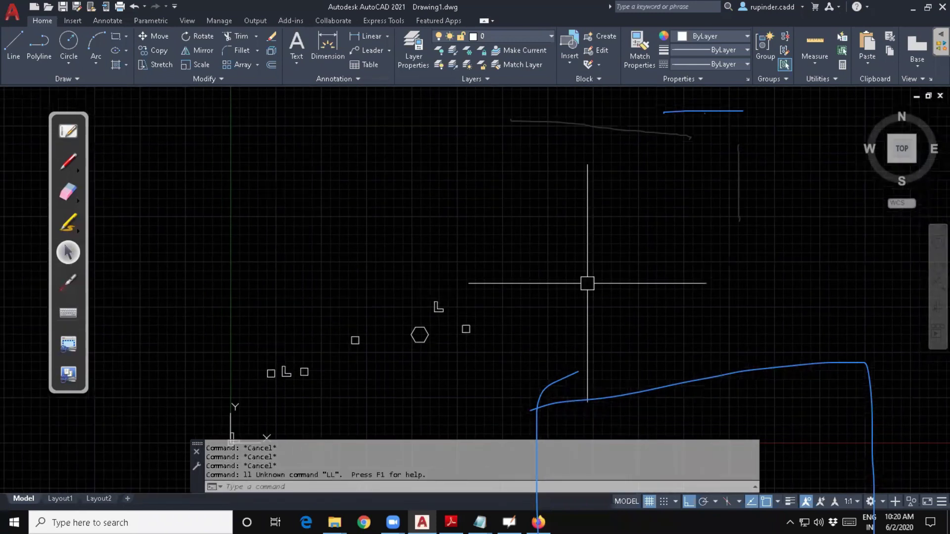
{"action": "key", "text": "Escape"}
{"action": "key", "text": "Escape"}
{"action": "type", "text": "l"}
{"action": "key", "text": "Return"}
{"action": "middle_click_drag", "start_coordinate": [422, 250], "coordinate": [253, 278]}
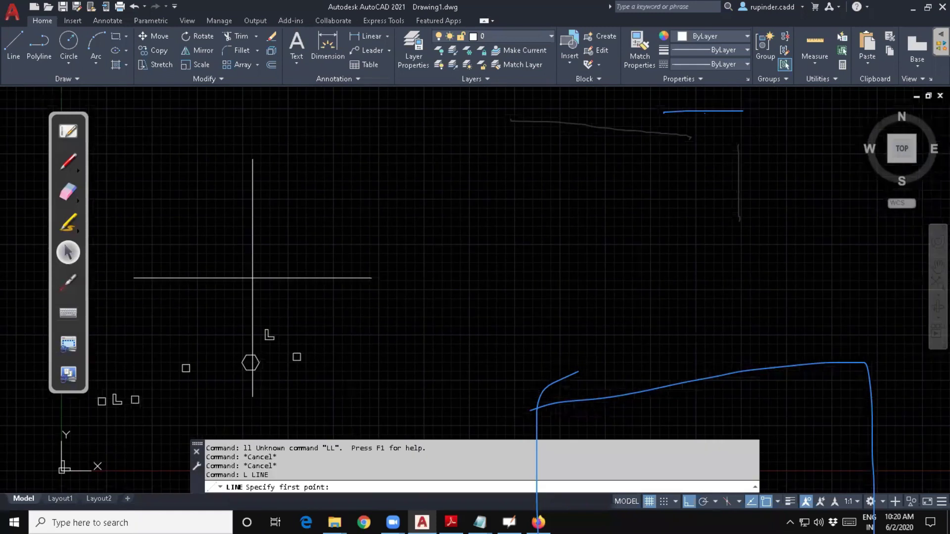
{"action": "left_click", "coordinate": [299, 243]}
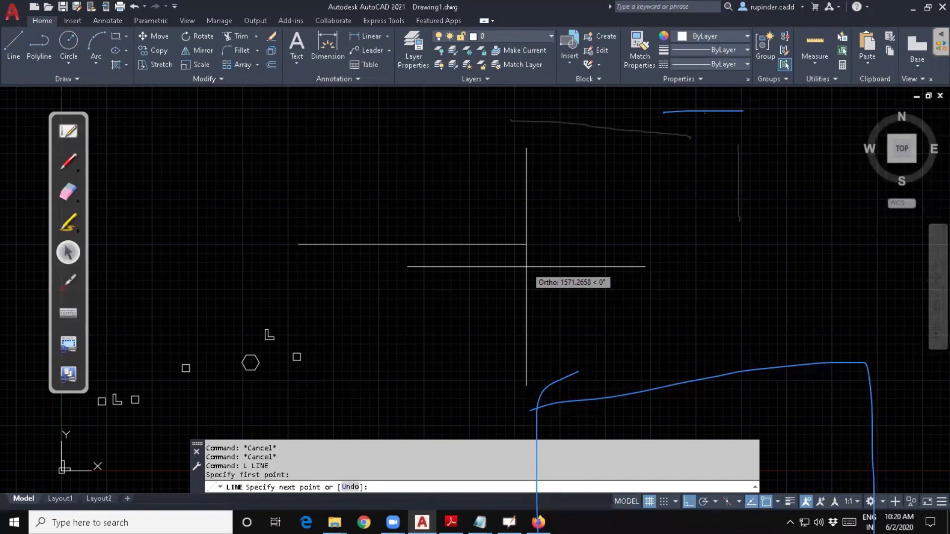
{"action": "type", "text": "120"}
{"action": "key", "text": "Return"}
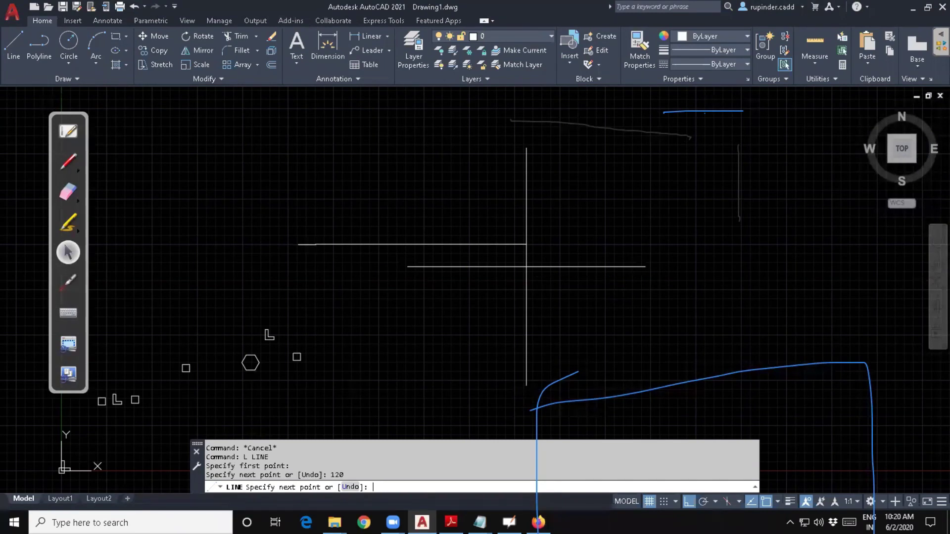
Add the 30-unit right side and a 15×15 chamfer at the top right.
{"action": "scroll", "coordinate": [526, 266], "scroll_direction": "up", "scroll_amount": 2}
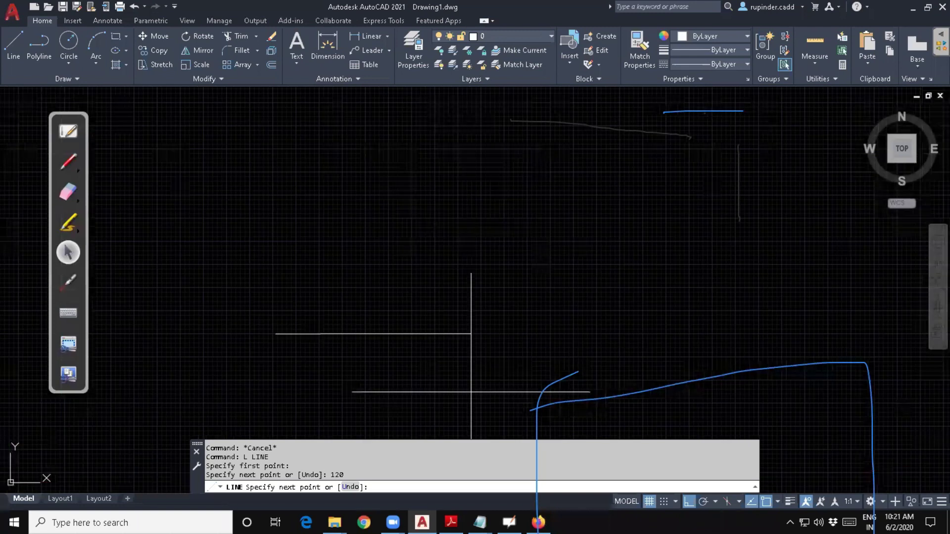
{"action": "scroll", "coordinate": [312, 250], "scroll_direction": "up", "scroll_amount": 2}
{"action": "scroll", "coordinate": [347, 257], "scroll_direction": "down", "scroll_amount": 2}
{"action": "scroll", "coordinate": [369, 262], "scroll_direction": "up", "scroll_amount": 2}
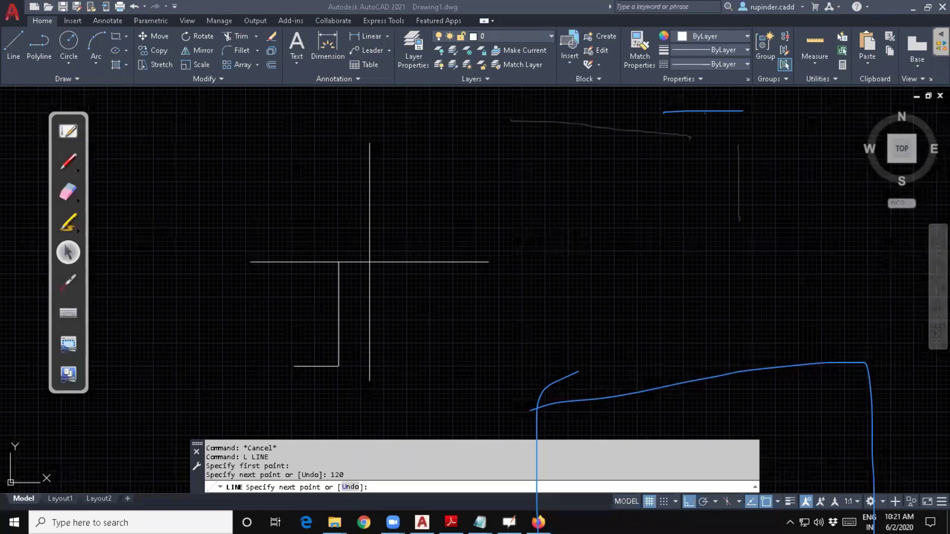
{"action": "type", "text": "30"}
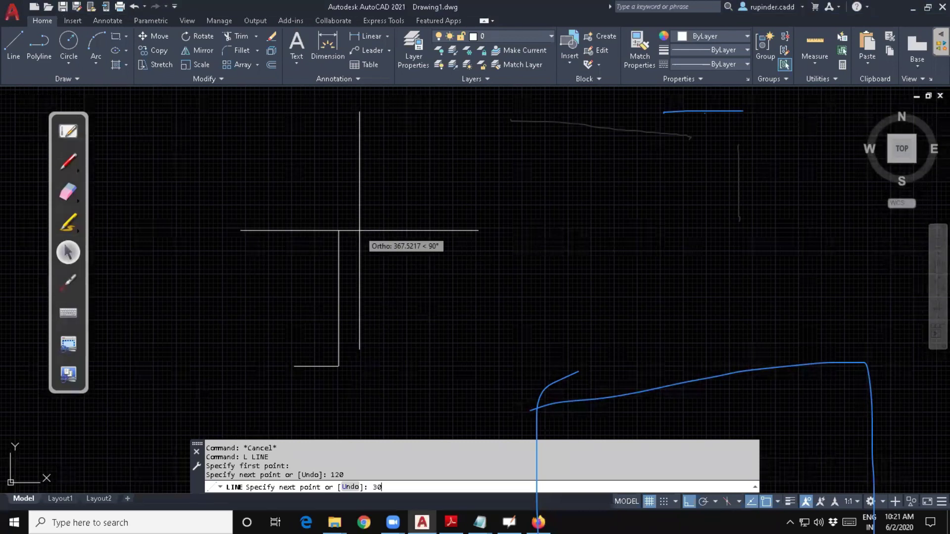
{"action": "key", "text": "Return"}
{"action": "scroll", "coordinate": [511, 313], "scroll_direction": "up", "scroll_amount": 2}
{"action": "scroll", "coordinate": [492, 423], "scroll_direction": "up", "scroll_amount": 2}
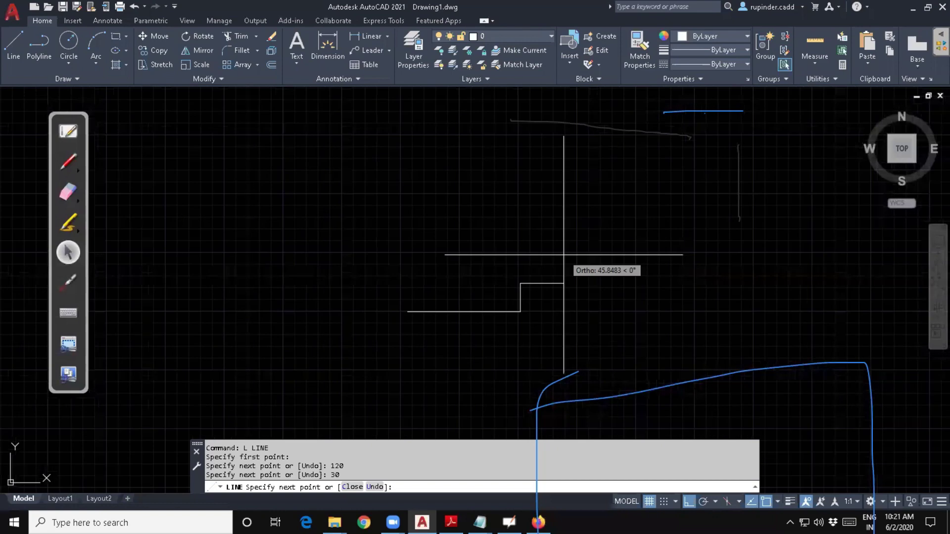
{"action": "scroll", "coordinate": [538, 284], "scroll_direction": "up", "scroll_amount": 2}
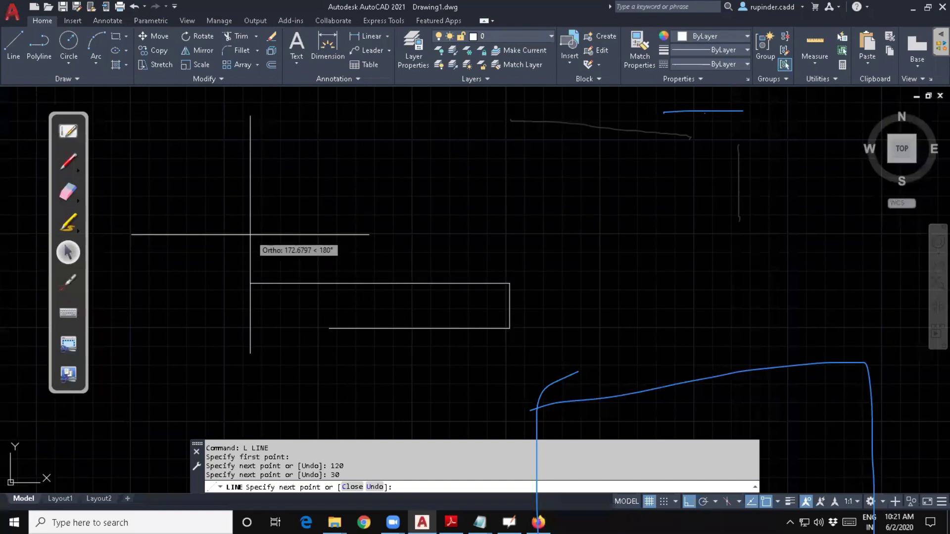
{"action": "type", "text": "@"}
{"action": "type", "text": "15,15"}
{"action": "key", "text": "Return"}
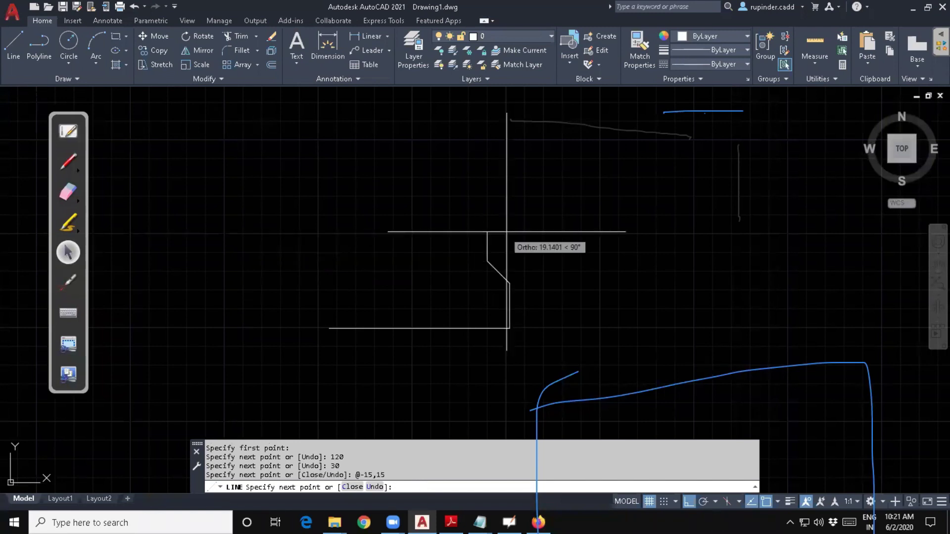
Complete the profile: 45 top edge, @-15,-15 chamfer, 45 step and 30-unit left side.
{"action": "scroll", "coordinate": [483, 248], "scroll_direction": "up", "scroll_amount": 2}
{"action": "scroll", "coordinate": [478, 224], "scroll_direction": "up", "scroll_amount": 2}
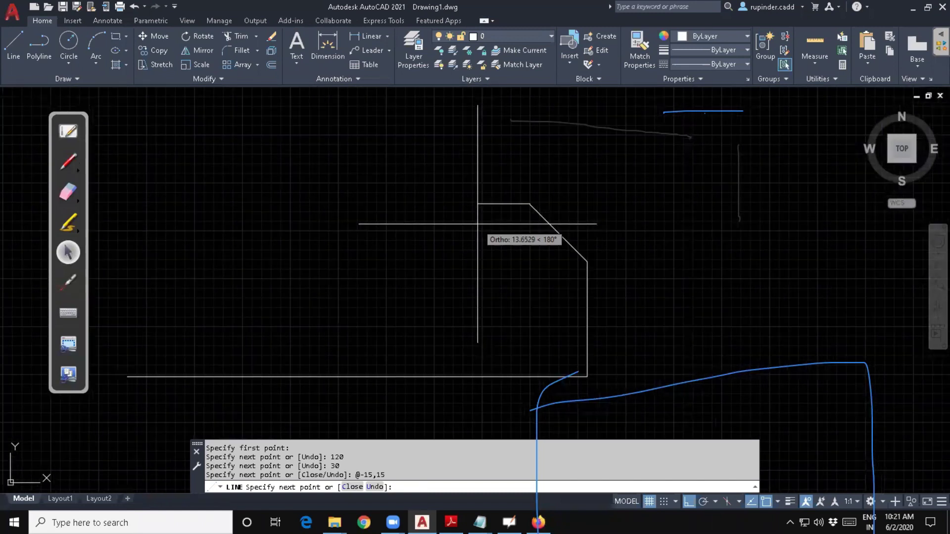
{"action": "type", "text": "45"}
{"action": "key", "text": "Return"}
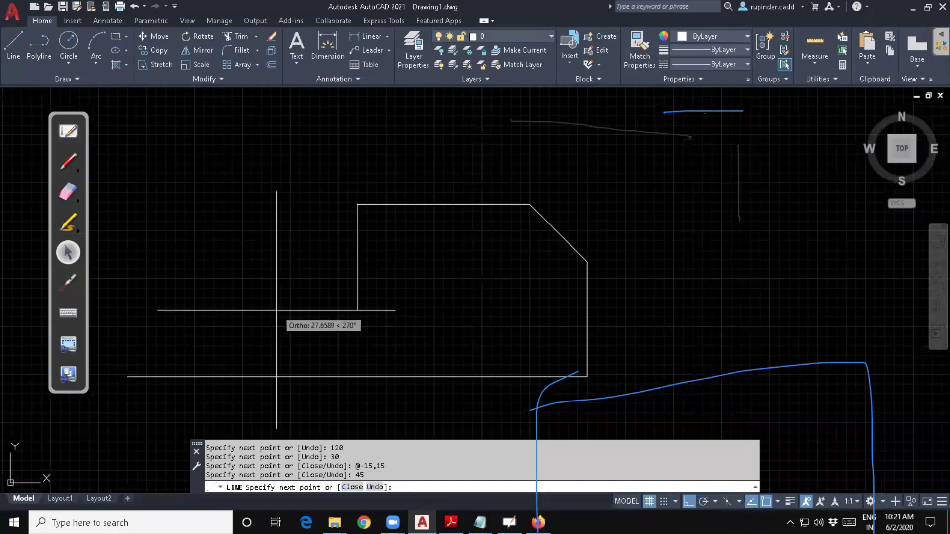
{"action": "type", "text": "@-15,-15"}
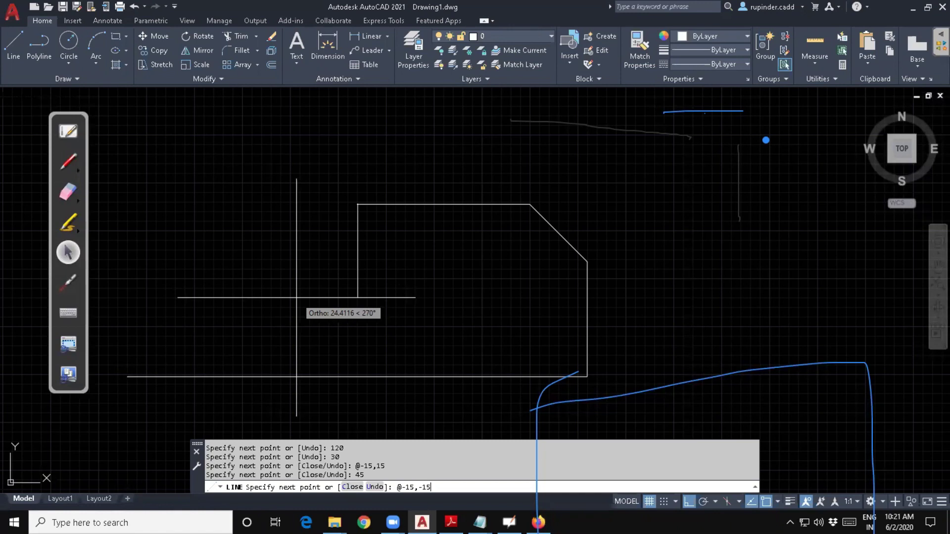
{"action": "key", "text": "Return"}
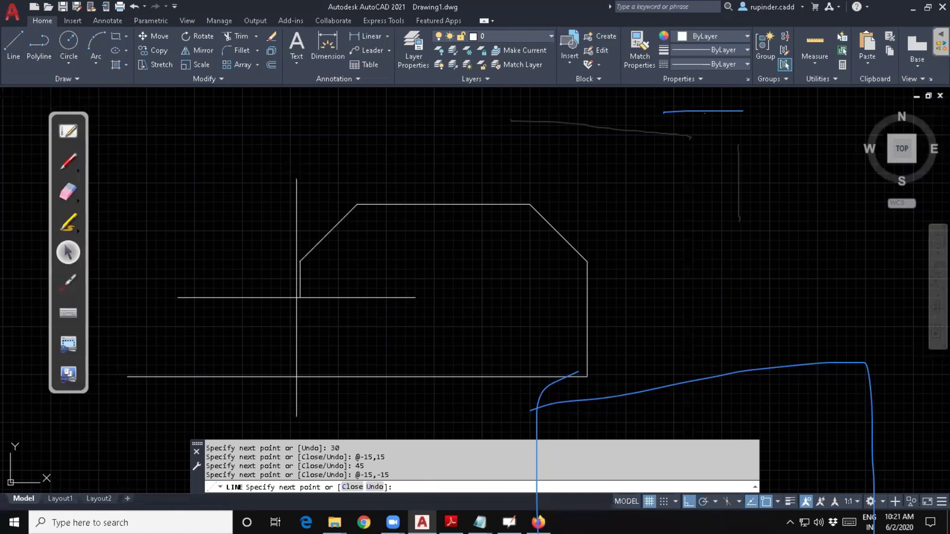
{"action": "type", "text": "45"}
{"action": "key", "text": "Return"}
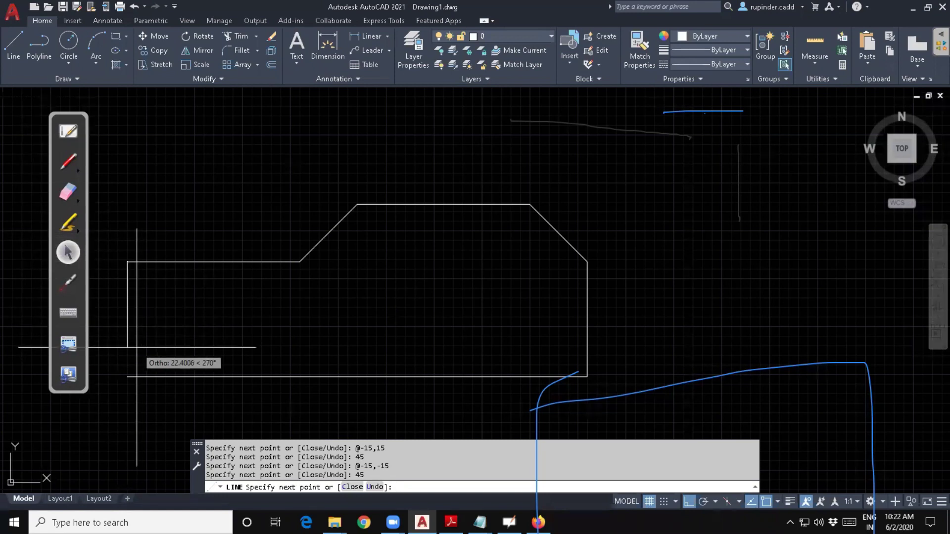
{"action": "type", "text": "30"}
{"action": "key", "text": "Return"}
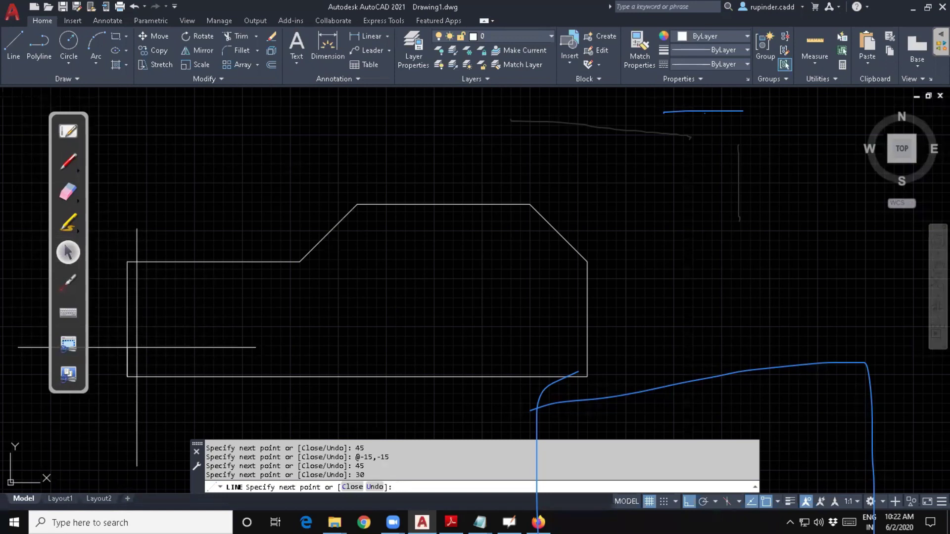
{"action": "key", "text": "Escape"}
{"action": "scroll", "coordinate": [430, 303], "scroll_direction": "down", "scroll_amount": 2}
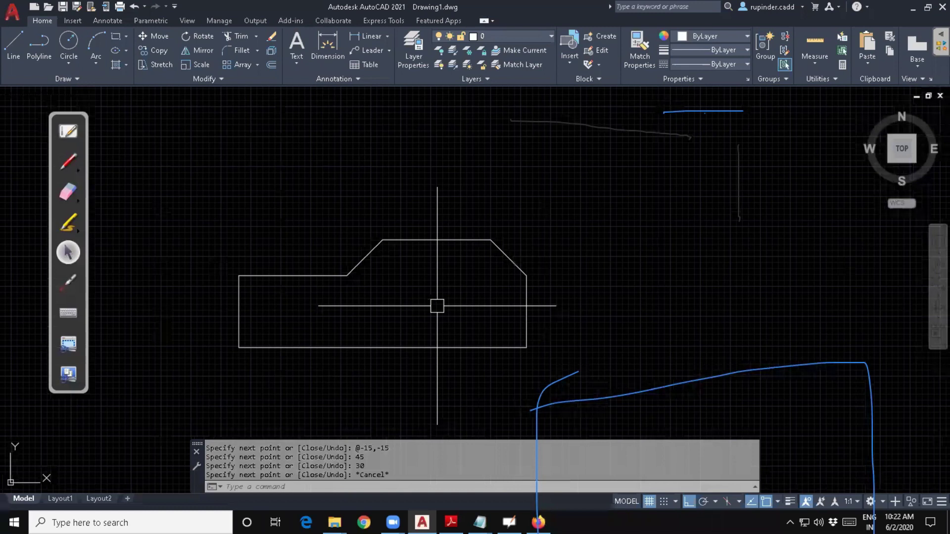
{"action": "middle_click_drag", "start_coordinate": [436, 305], "coordinate": [463, 271]}
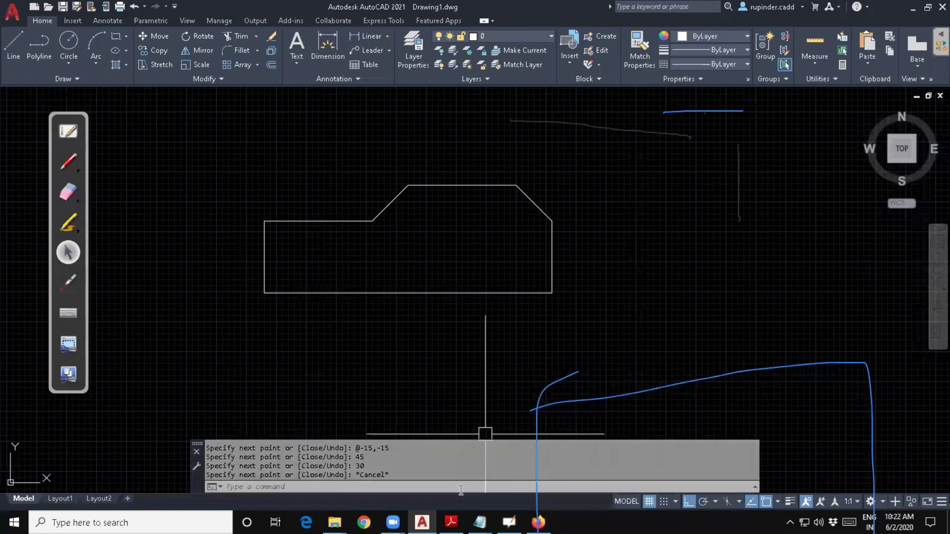
{"action": "left_click", "coordinate": [451, 522]}
Undo the yellow ink strokes drawn over the square on page 2.
{"action": "scroll", "coordinate": [527, 290], "scroll_direction": "up", "scroll_amount": 5}
{"action": "scroll", "coordinate": [527, 290], "scroll_direction": "up", "scroll_amount": 5}
{"action": "scroll", "coordinate": [527, 292], "scroll_direction": "up", "scroll_amount": 5}
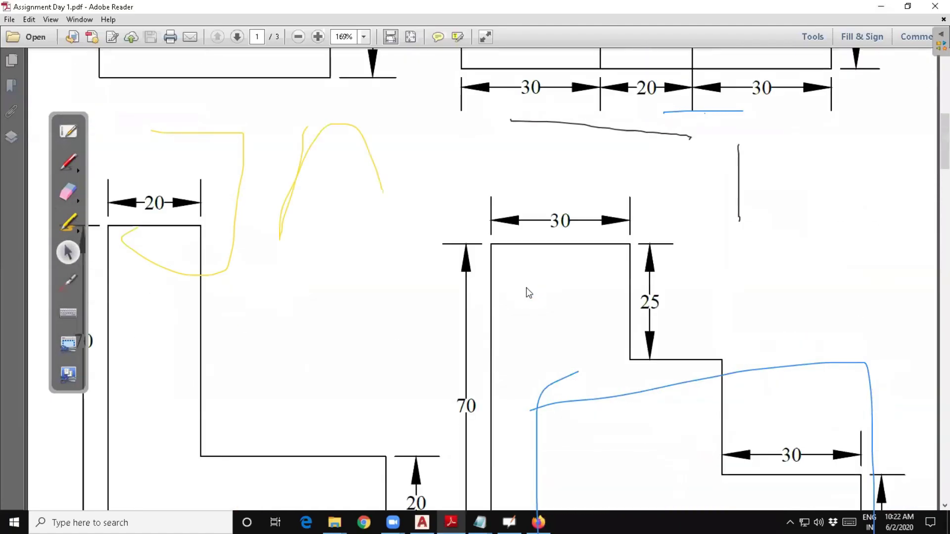
{"action": "scroll", "coordinate": [527, 292], "scroll_direction": "up", "scroll_amount": 5}
{"action": "scroll", "coordinate": [527, 292], "scroll_direction": "up", "scroll_amount": 2}
{"action": "scroll", "coordinate": [528, 292], "scroll_direction": "down", "scroll_amount": 2}
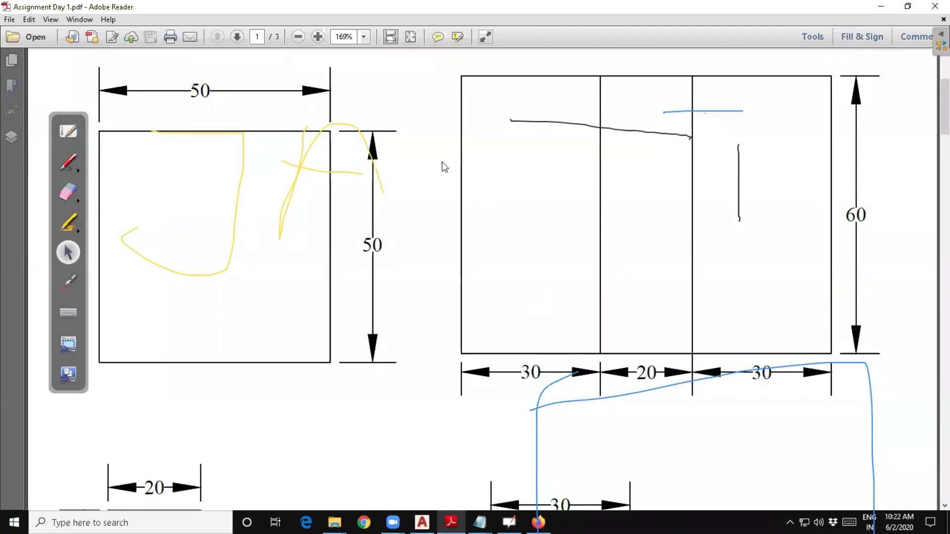
{"action": "key", "text": "ctrl+z"}
{"action": "key", "text": "ctrl+z"}
{"action": "key", "text": "ctrl+z"}
{"action": "key", "text": "ctrl+z"}
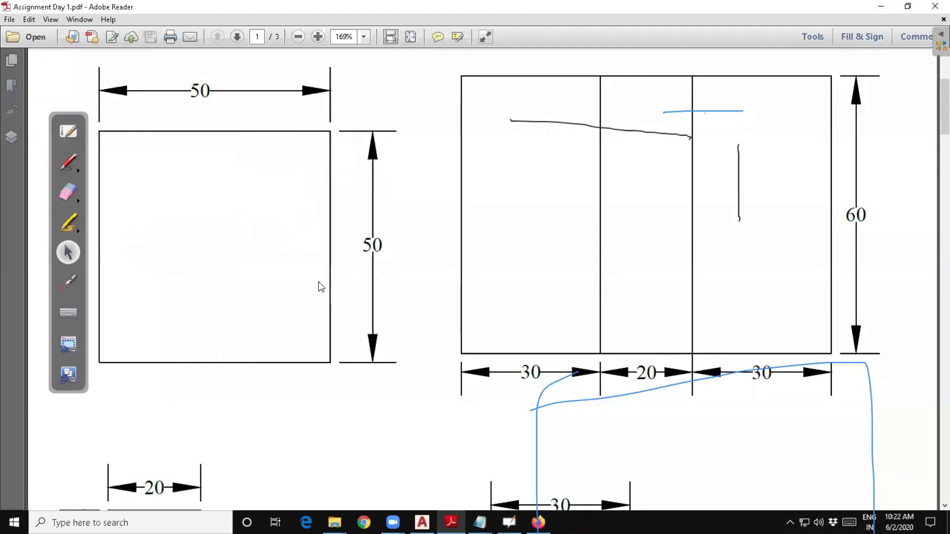
Scroll the PDF to page 3, showing the 60-unit triangle and 35-by-60 prism net.
{"action": "scroll", "coordinate": [321, 287], "scroll_direction": "down", "scroll_amount": 5}
{"action": "scroll", "coordinate": [320, 286], "scroll_direction": "down", "scroll_amount": 4}
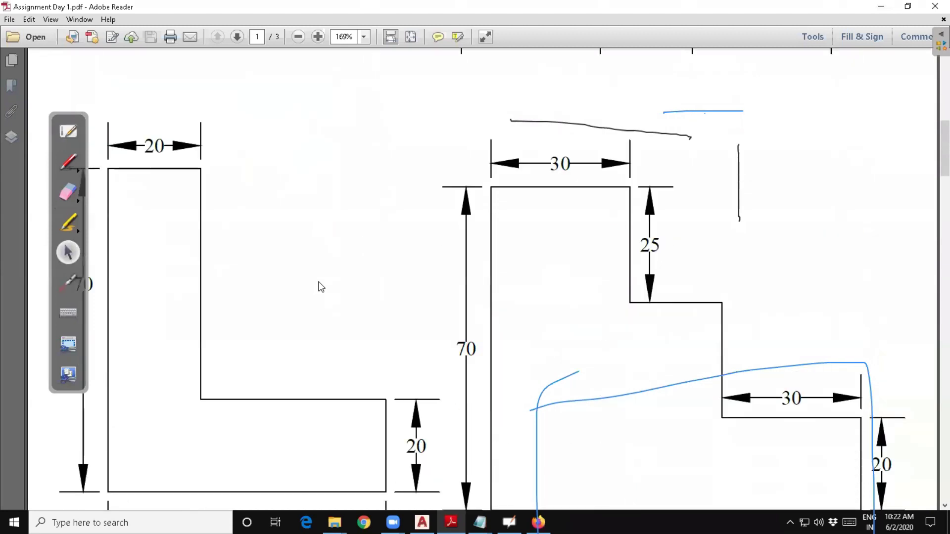
{"action": "scroll", "coordinate": [319, 286], "scroll_direction": "down", "scroll_amount": 6}
{"action": "scroll", "coordinate": [319, 284], "scroll_direction": "down", "scroll_amount": 6}
{"action": "scroll", "coordinate": [318, 282], "scroll_direction": "down", "scroll_amount": 5}
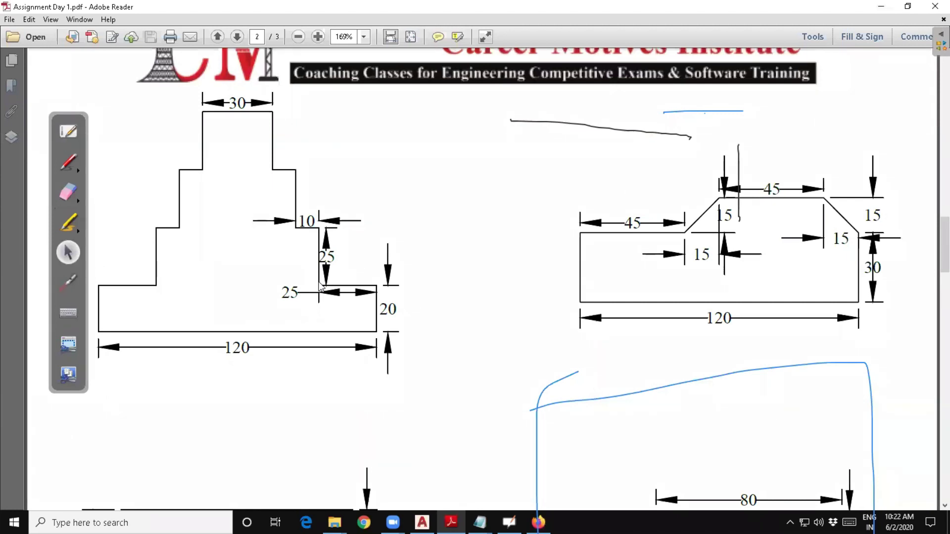
{"action": "scroll", "coordinate": [319, 286], "scroll_direction": "down", "scroll_amount": 3}
{"action": "scroll", "coordinate": [319, 286], "scroll_direction": "down", "scroll_amount": 5}
{"action": "scroll", "coordinate": [320, 285], "scroll_direction": "down", "scroll_amount": 6}
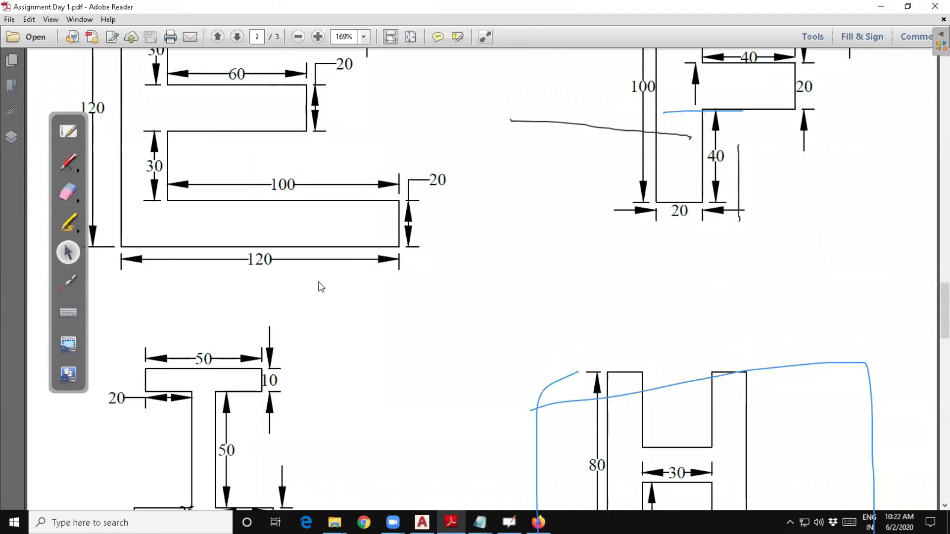
{"action": "scroll", "coordinate": [321, 287], "scroll_direction": "down", "scroll_amount": 4}
{"action": "scroll", "coordinate": [321, 287], "scroll_direction": "down", "scroll_amount": 5}
{"action": "scroll", "coordinate": [321, 287], "scroll_direction": "down", "scroll_amount": 5}
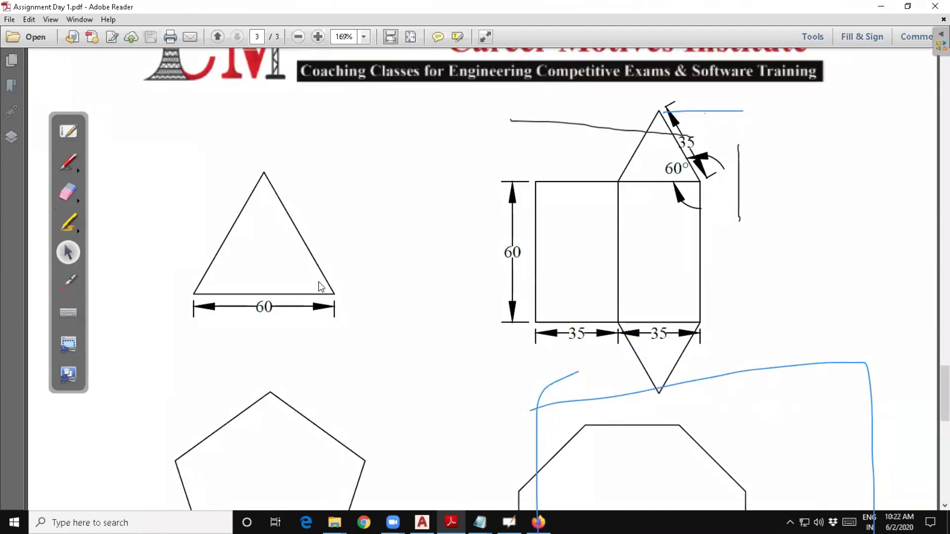
{"action": "scroll", "coordinate": [321, 287], "scroll_direction": "up", "scroll_amount": 4}
{"action": "scroll", "coordinate": [320, 287], "scroll_direction": "up", "scroll_amount": 3}
{"action": "scroll", "coordinate": [321, 287], "scroll_direction": "up", "scroll_amount": 6}
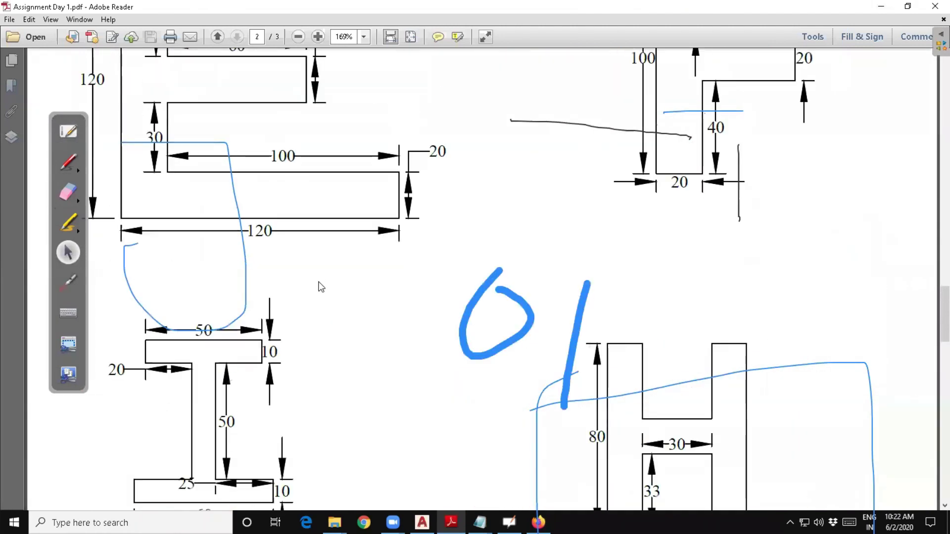
{"action": "scroll", "coordinate": [321, 287], "scroll_direction": "up", "scroll_amount": 5}
{"action": "scroll", "coordinate": [321, 287], "scroll_direction": "up", "scroll_amount": 2}
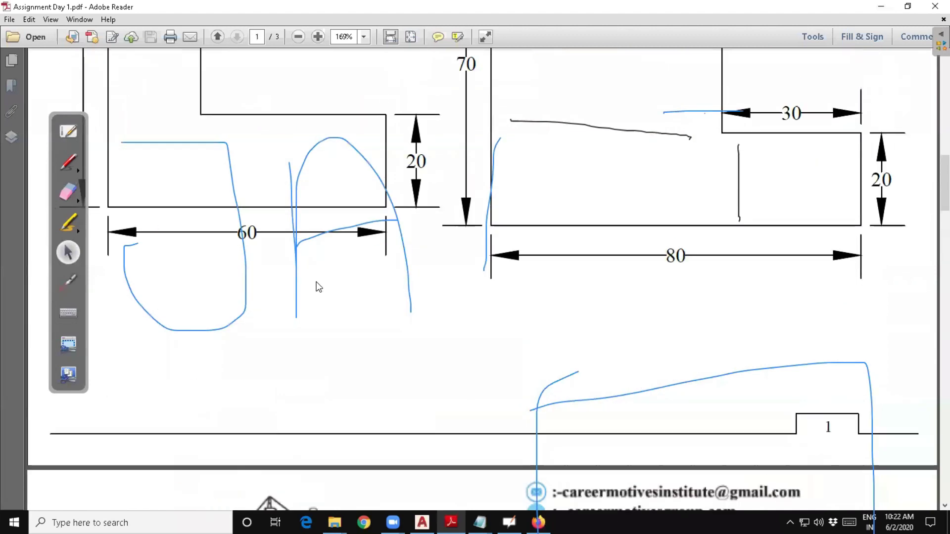
{"action": "scroll", "coordinate": [664, 312], "scroll_direction": "down", "scroll_amount": 3}
{"action": "scroll", "coordinate": [665, 313], "scroll_direction": "down", "scroll_amount": 2}
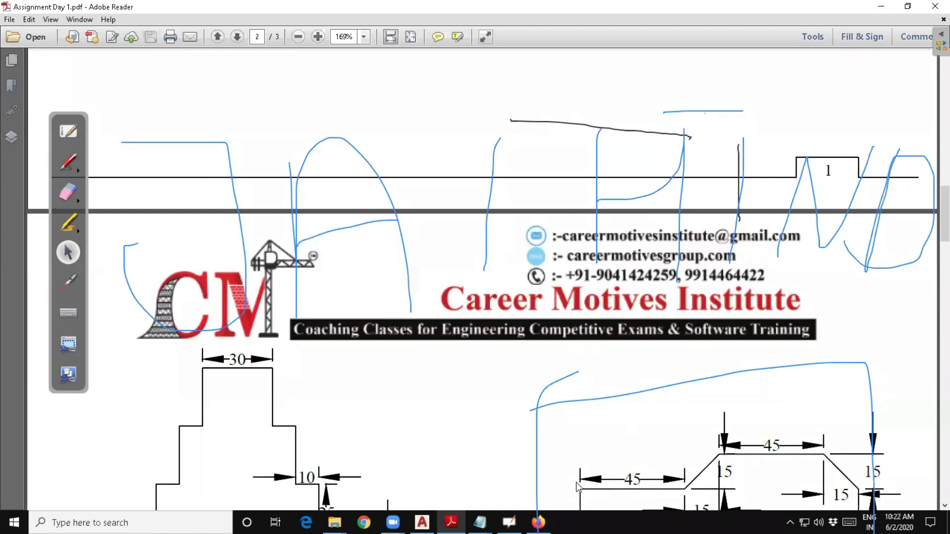
{"action": "scroll", "coordinate": [298, 266], "scroll_direction": "down", "scroll_amount": 4}
{"action": "scroll", "coordinate": [394, 291], "scroll_direction": "down", "scroll_amount": 2}
{"action": "scroll", "coordinate": [393, 290], "scroll_direction": "down", "scroll_amount": 2}
{"action": "scroll", "coordinate": [396, 290], "scroll_direction": "down", "scroll_amount": 2}
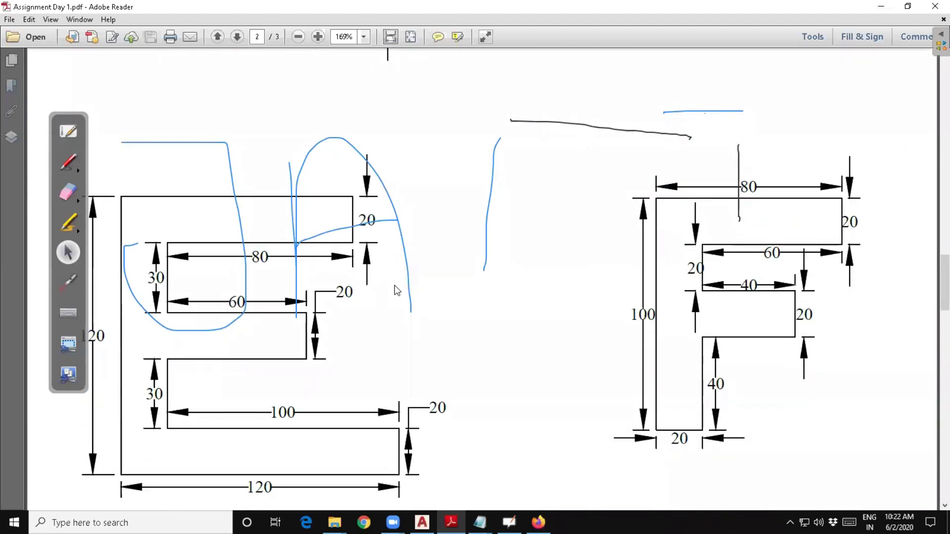
{"action": "scroll", "coordinate": [396, 291], "scroll_direction": "down", "scroll_amount": 2}
{"action": "scroll", "coordinate": [396, 291], "scroll_direction": "down", "scroll_amount": 2}
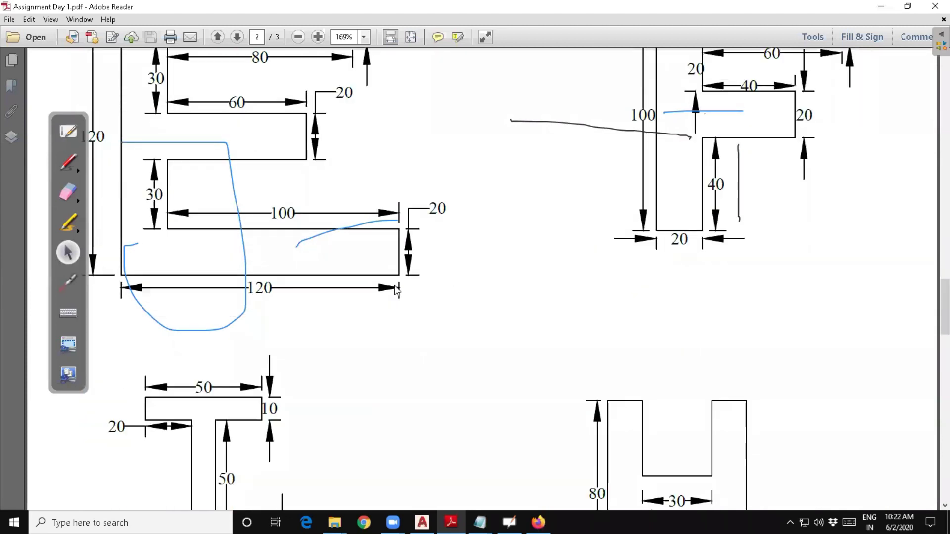
{"action": "scroll", "coordinate": [395, 290], "scroll_direction": "down", "scroll_amount": 2}
{"action": "scroll", "coordinate": [396, 291], "scroll_direction": "down", "scroll_amount": 2}
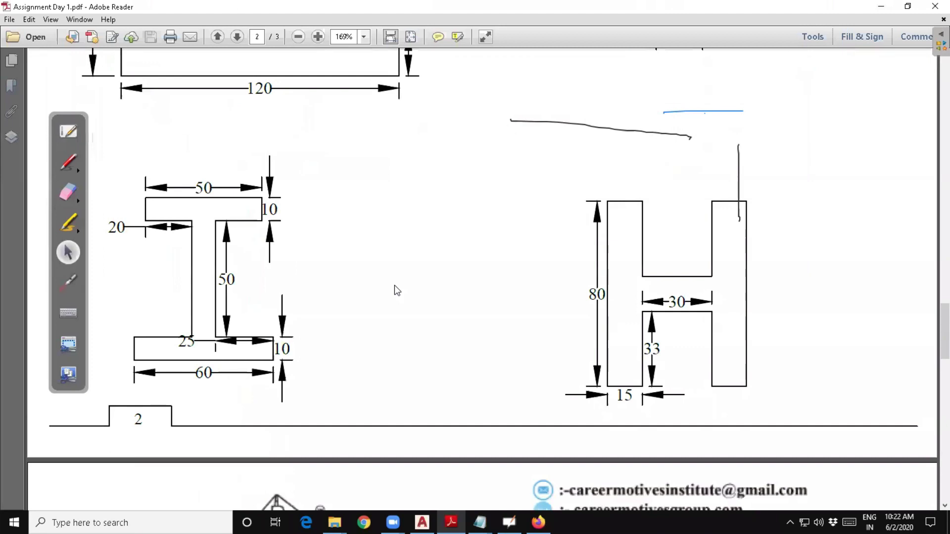
{"action": "scroll", "coordinate": [396, 291], "scroll_direction": "down", "scroll_amount": 3}
{"action": "scroll", "coordinate": [395, 291], "scroll_direction": "down", "scroll_amount": 2}
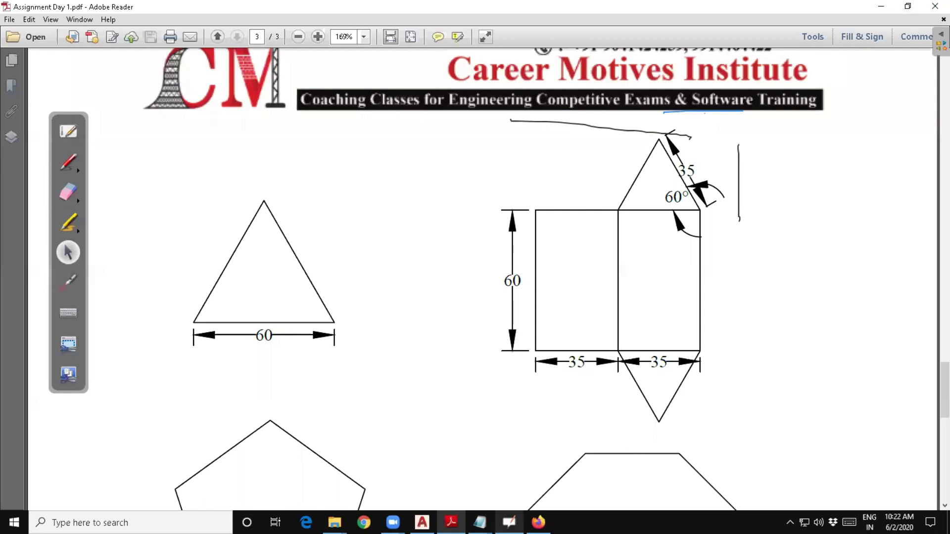
{"action": "left_click", "coordinate": [479, 522]}
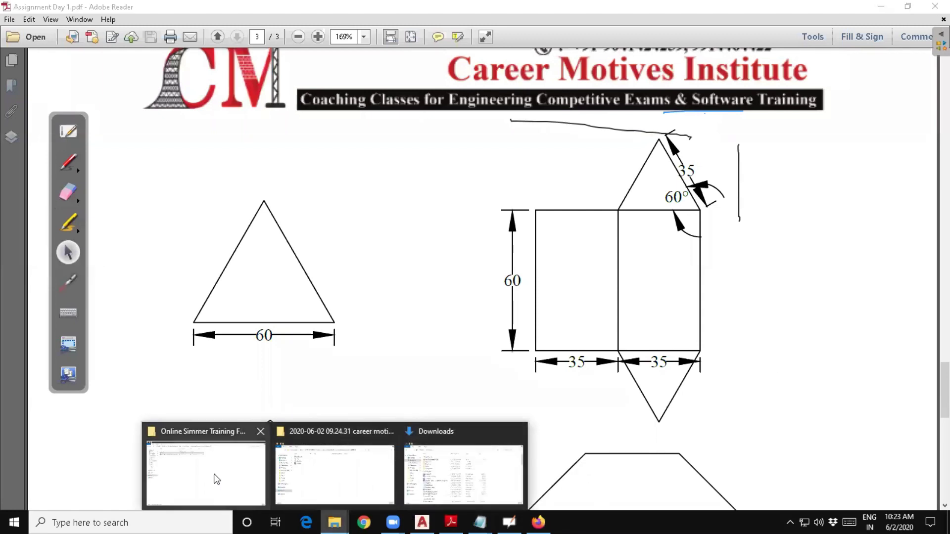
Open the Mail id note and widen it until the e-mail address fits one line.
{"action": "mouse_move", "coordinate": [334, 523]}
{"action": "left_click", "coordinate": [202, 476]}
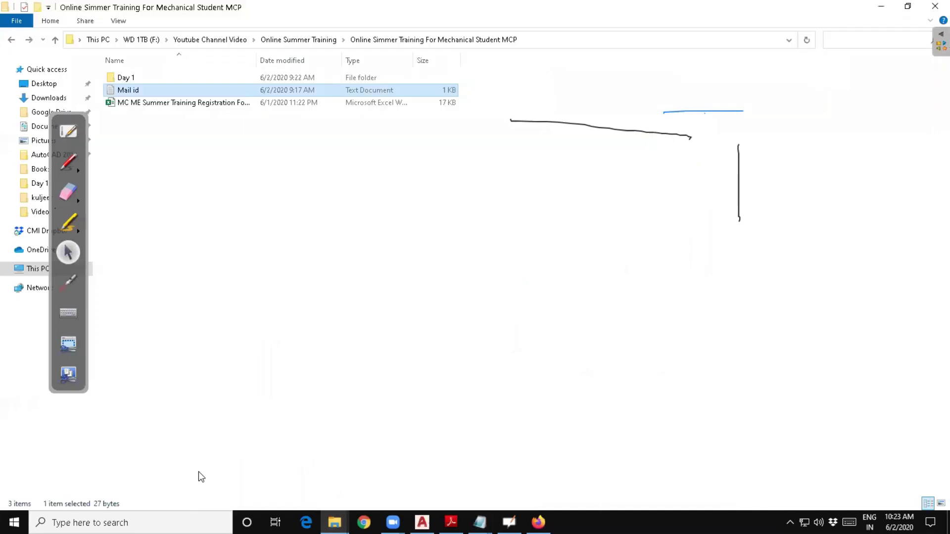
{"action": "double_click", "coordinate": [124, 90]}
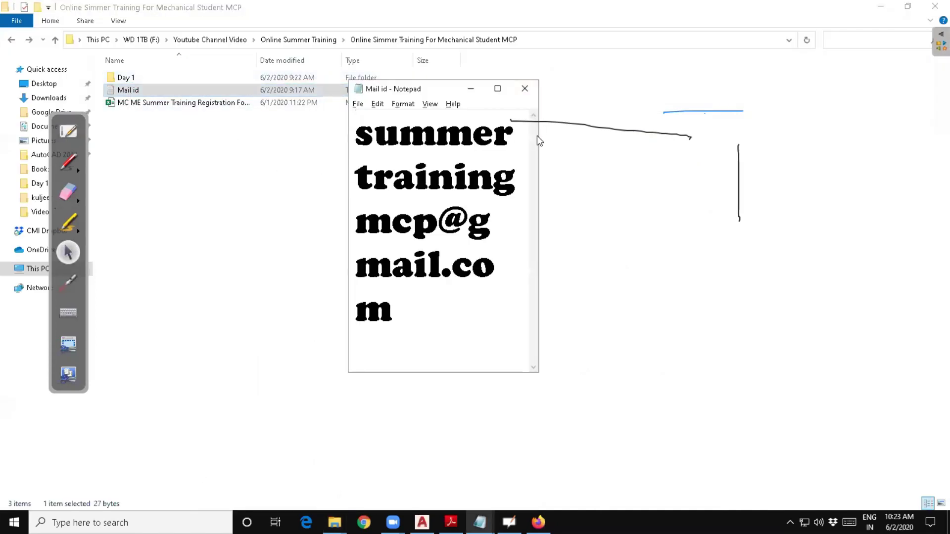
{"action": "left_click_drag", "start_coordinate": [541, 134], "coordinate": [888, 148]}
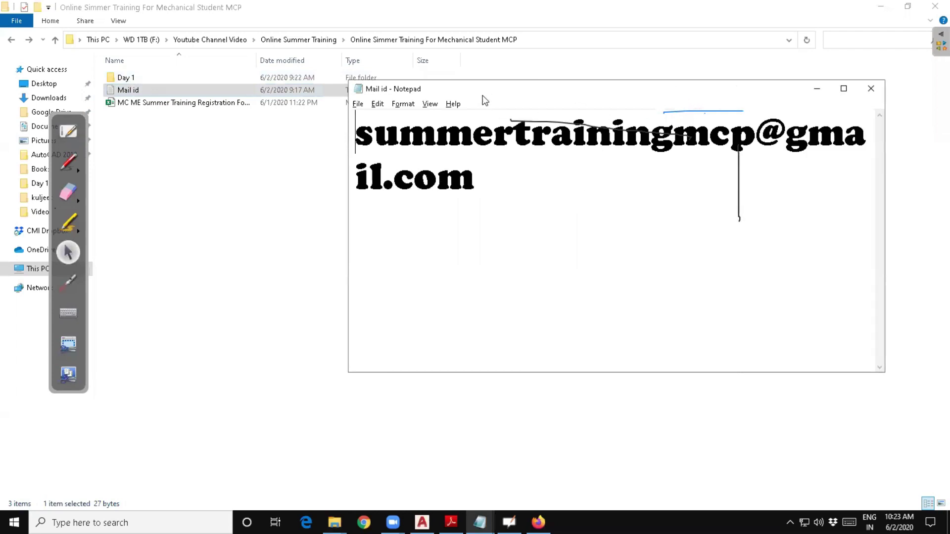
{"action": "left_click_drag", "start_coordinate": [483, 96], "coordinate": [268, 201]}
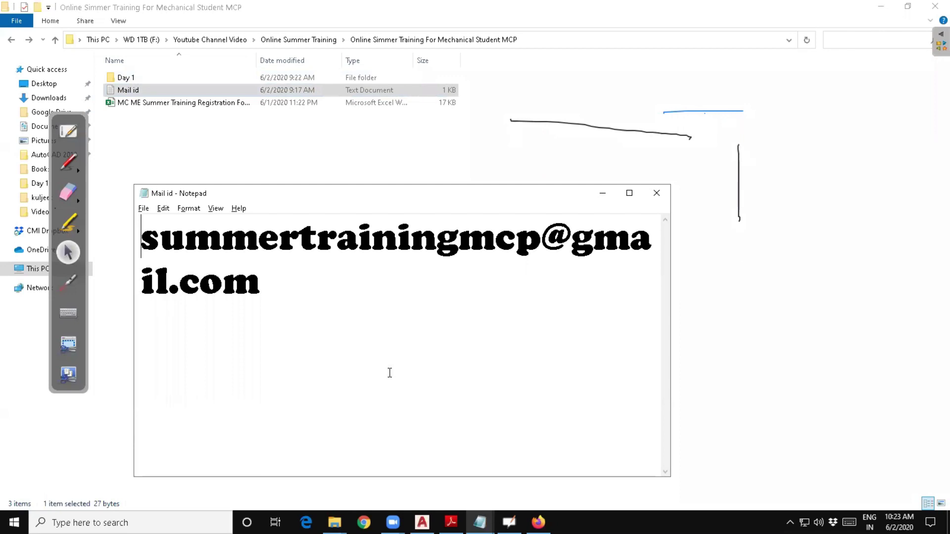
{"action": "left_click_drag", "start_coordinate": [671, 305], "coordinate": [815, 299]}
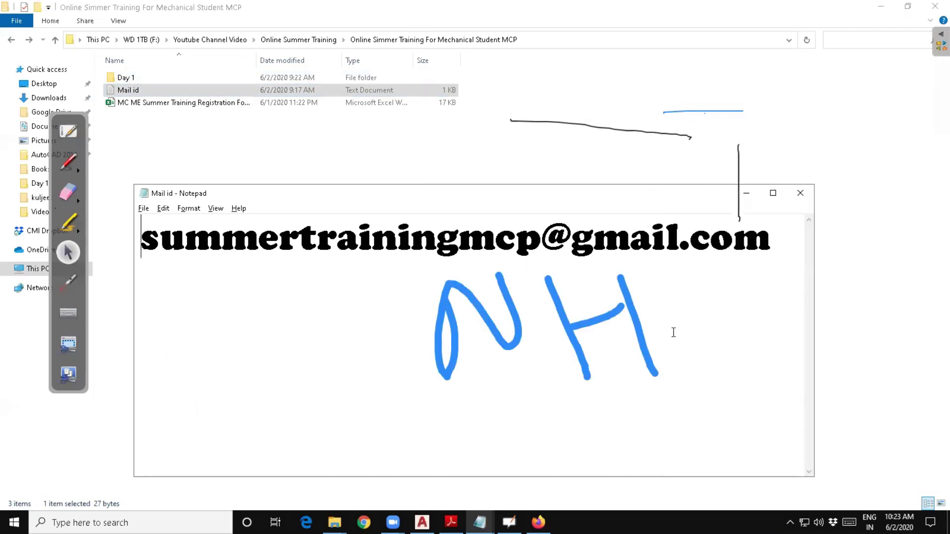
Handwrite ink letters over the note, then open the MC ME Summer Training Registration Form workbook.
{"action": "left_click_drag", "start_coordinate": [669, 297], "coordinate": [679, 374]}
{"action": "mouse_move", "coordinate": [729, 286]}
{"action": "left_mouse_down"}
{"action": "mouse_move", "coordinate": [757, 367]}
{"action": "mouse_move", "coordinate": [691, 414]}
{"action": "left_mouse_up"}
{"action": "left_click_drag", "start_coordinate": [801, 296], "coordinate": [868, 362]}
{"action": "left_click_drag", "start_coordinate": [833, 327], "coordinate": [862, 312]}
{"action": "left_click_drag", "start_coordinate": [823, 283], "coordinate": [847, 274]}
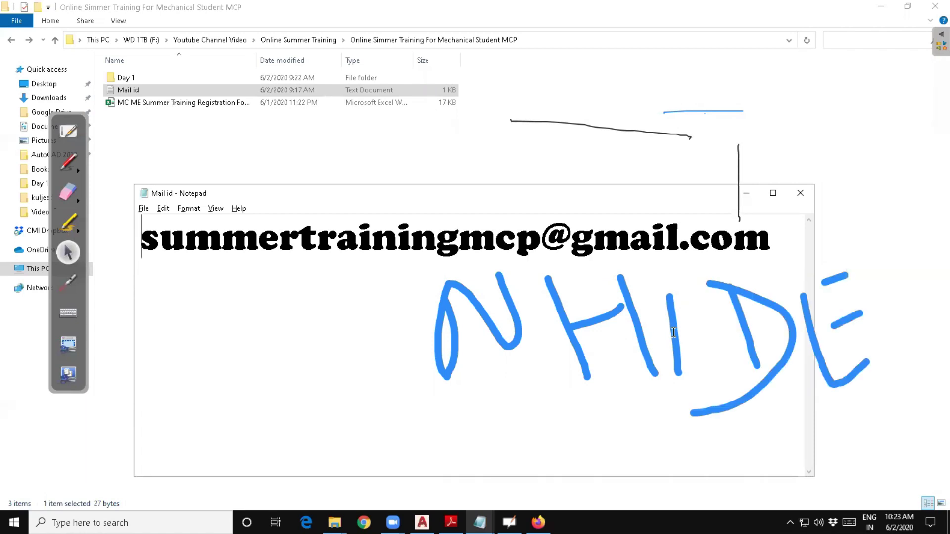
{"action": "left_click_drag", "start_coordinate": [895, 365], "coordinate": [934, 251]}
{"action": "left_click_drag", "start_coordinate": [949, 297], "coordinate": [946, 354]}
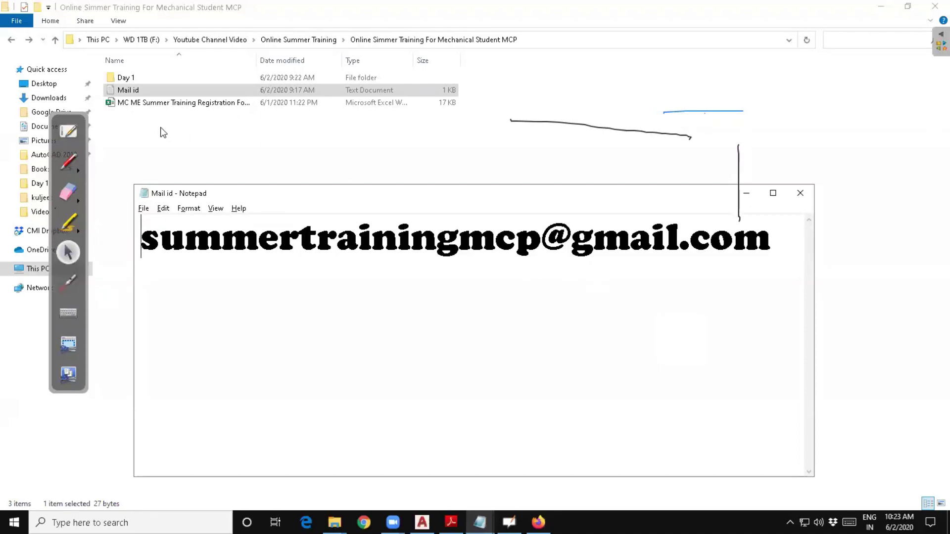
{"action": "left_click", "coordinate": [200, 106]}
{"action": "double_click", "coordinate": [200, 106]}
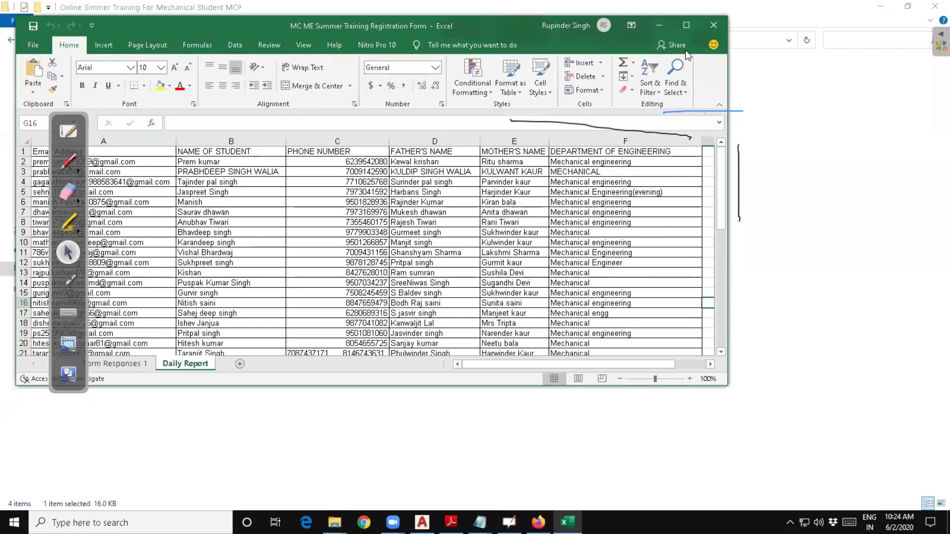
Maximize the registration workbook, ink across columns C–D, then close Excel.
{"action": "left_click", "coordinate": [683, 29]}
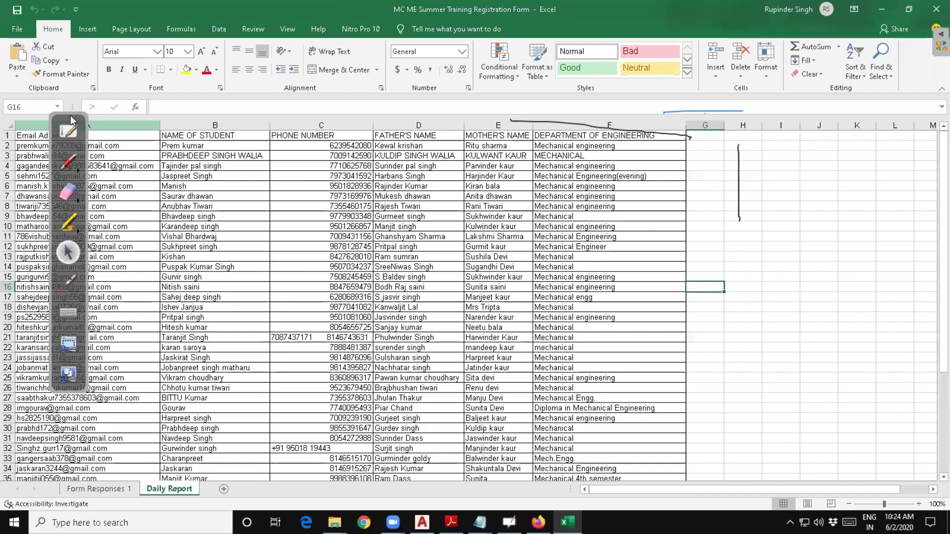
{"action": "left_click_drag", "start_coordinate": [68, 120], "coordinate": [933, 135]}
{"action": "left_click", "coordinate": [933, 134]}
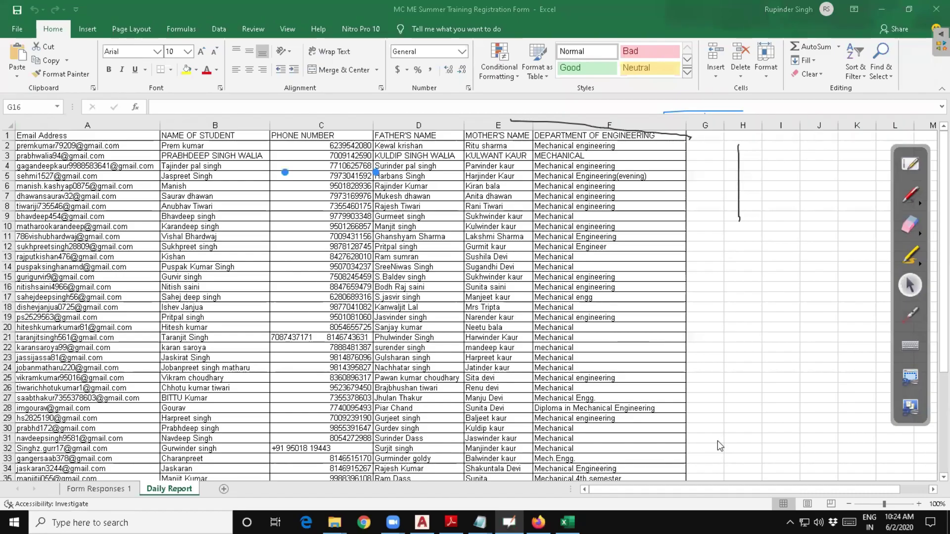
{"action": "left_click_drag", "start_coordinate": [268, 214], "coordinate": [410, 218]}
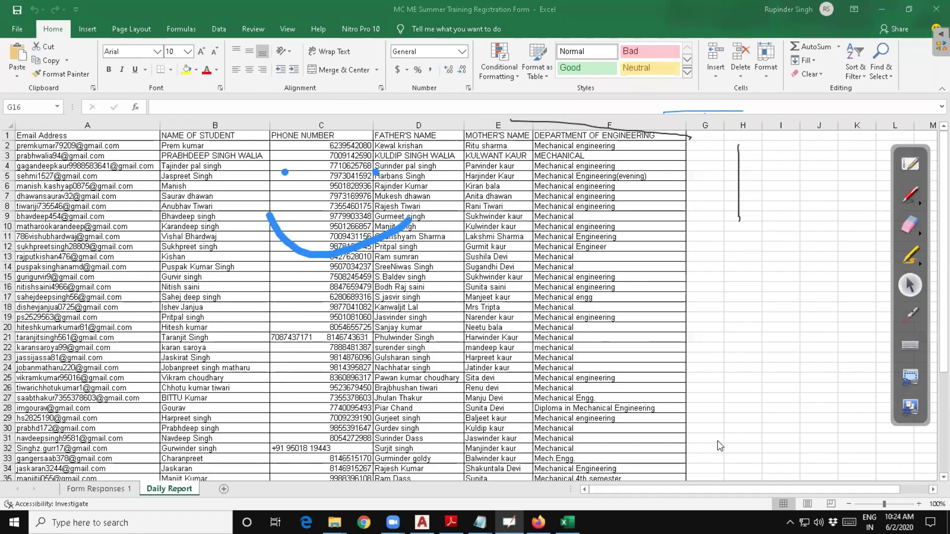
{"action": "left_click_drag", "start_coordinate": [65, 30], "coordinate": [693, 30]}
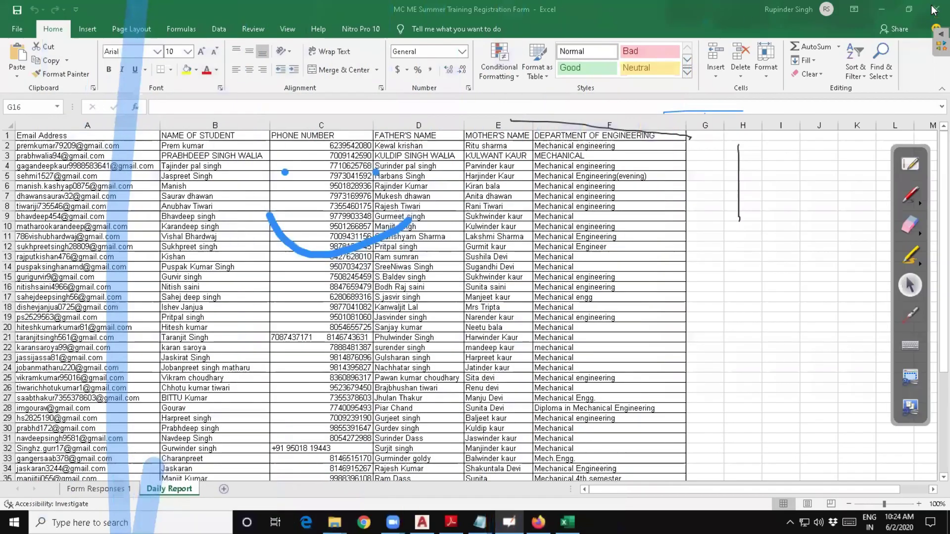
{"action": "left_click", "coordinate": [933, 10]}
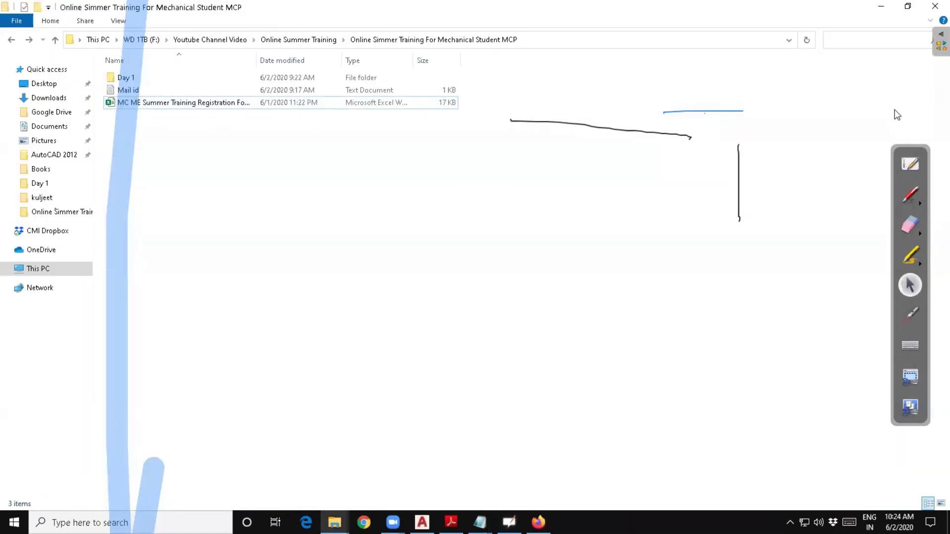
Close the folder and minimize the note to reveal page 3, then begin handwriting ink letters.
{"action": "key", "text": "alt+F4"}
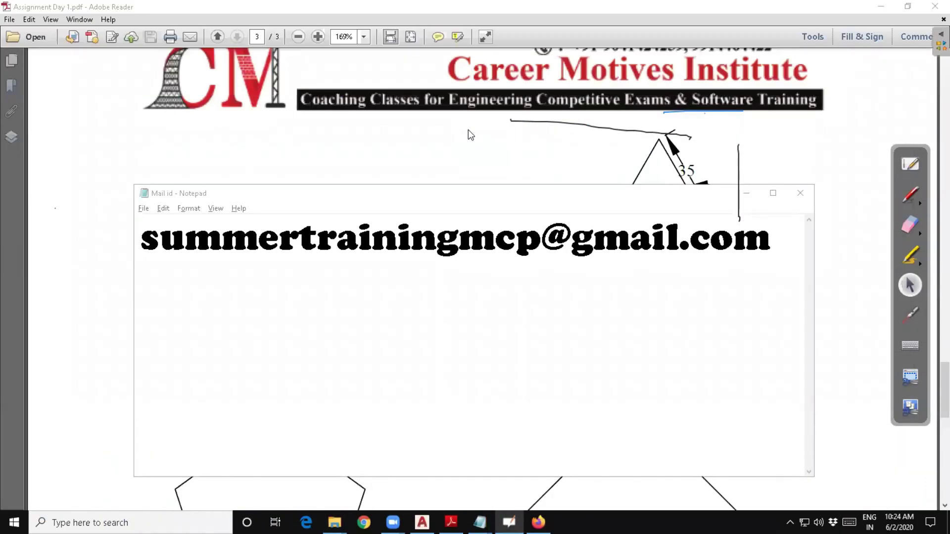
{"action": "left_click", "coordinate": [744, 193]}
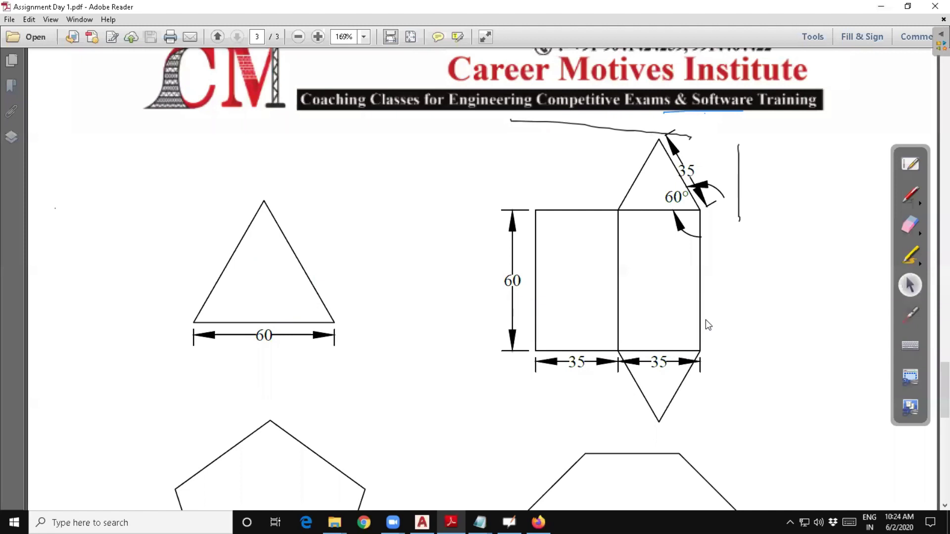
{"action": "left_click_drag", "start_coordinate": [101, 182], "coordinate": [212, 132]}
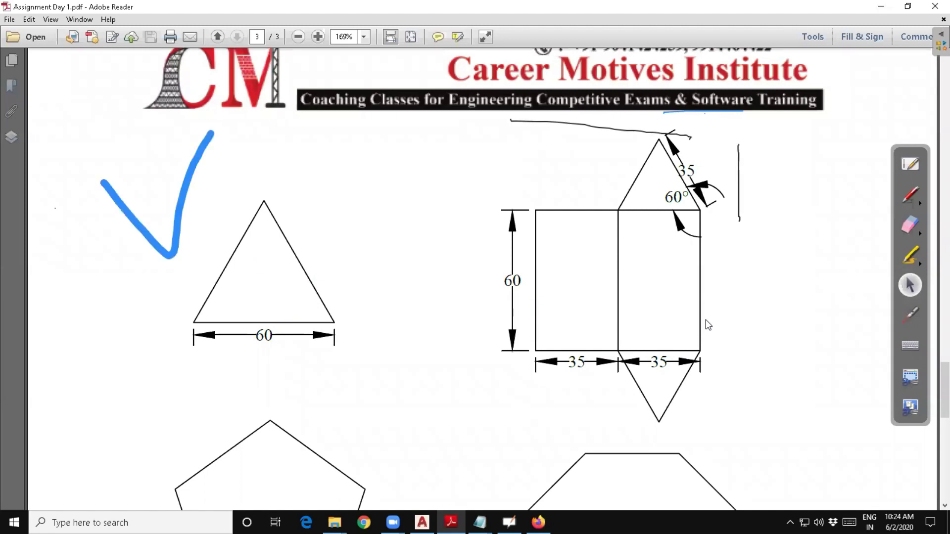
{"action": "left_click_drag", "start_coordinate": [271, 143], "coordinate": [240, 267]}
{"action": "left_click_drag", "start_coordinate": [339, 156], "coordinate": [307, 267]}
{"action": "left_click_drag", "start_coordinate": [410, 180], "coordinate": [379, 284]}
{"action": "left_click_drag", "start_coordinate": [391, 229], "coordinate": [472, 215]}
Finish the handwritten ink word across the drawing and underline it.
{"action": "left_click_drag", "start_coordinate": [478, 198], "coordinate": [454, 291]}
{"action": "left_click_drag", "start_coordinate": [703, 151], "coordinate": [730, 261]}
{"action": "left_click_drag", "start_coordinate": [532, 208], "coordinate": [577, 316]}
{"action": "left_click_drag", "start_coordinate": [530, 255], "coordinate": [589, 246]}
{"action": "left_click_drag", "start_coordinate": [661, 191], "coordinate": [734, 274]}
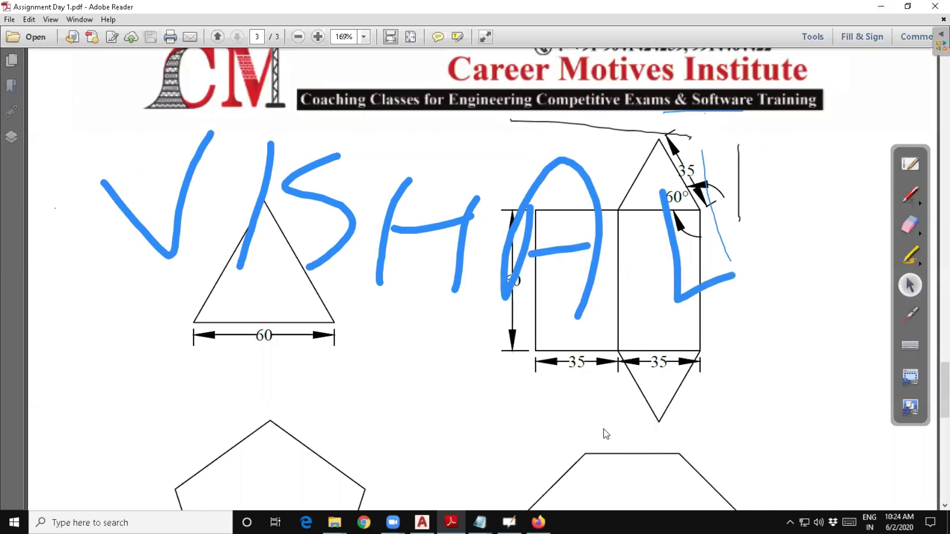
{"action": "left_click_drag", "start_coordinate": [168, 361], "coordinate": [863, 339]}
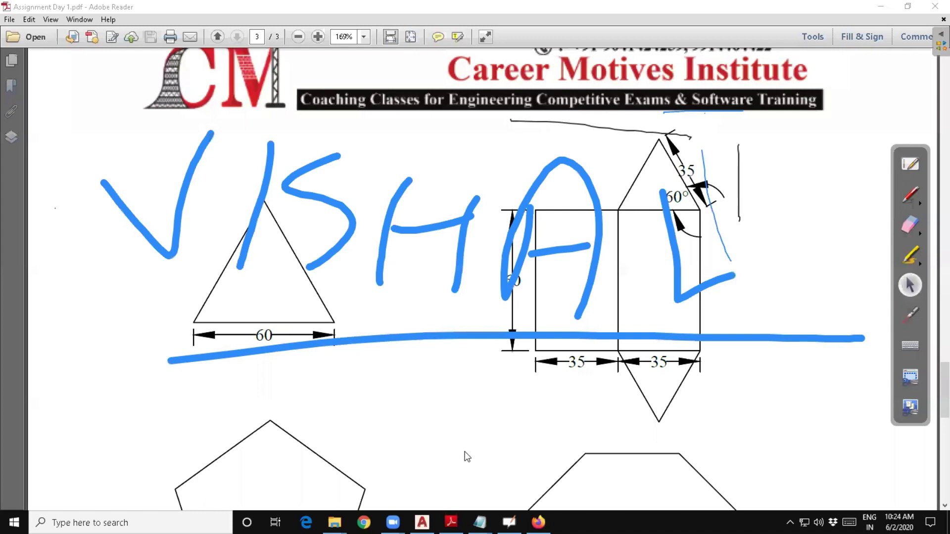
Erase the ink, scribble over the triangle's 60 dimension, and close the PDF.
{"action": "key", "text": "e"}
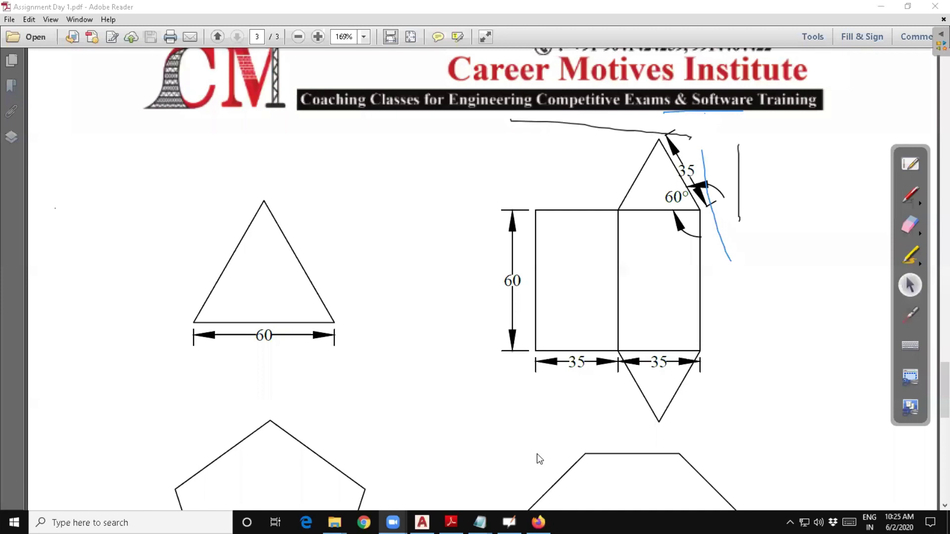
{"action": "left_click_drag", "start_coordinate": [169, 175], "coordinate": [616, 366]}
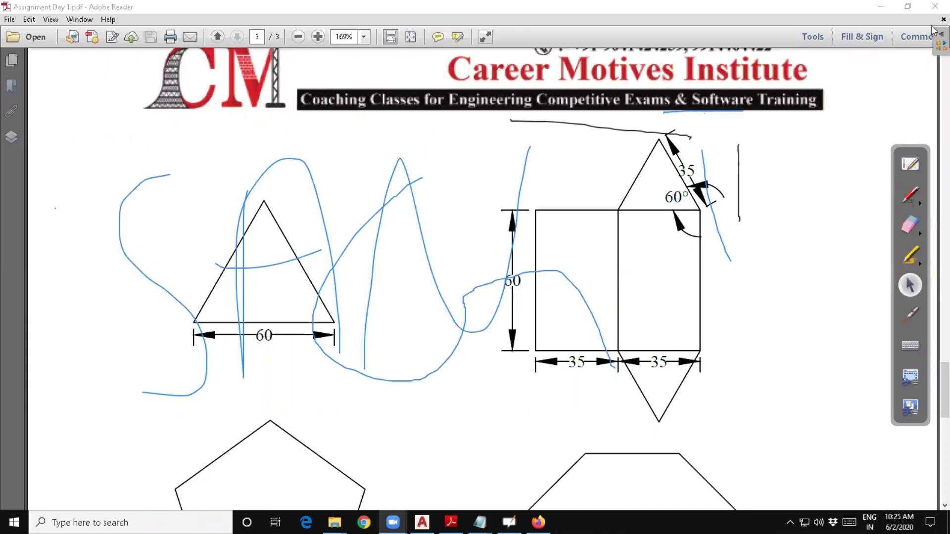
{"action": "left_click", "coordinate": [932, 8]}
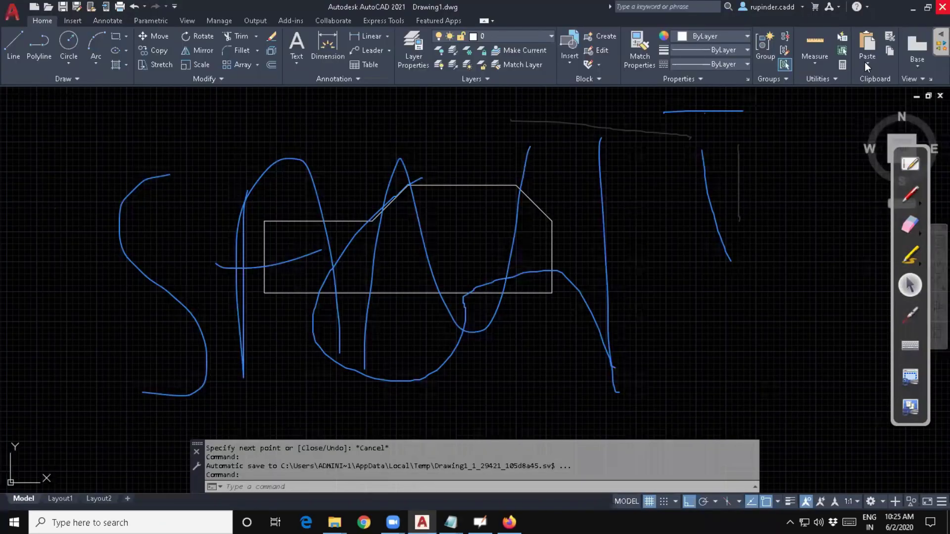